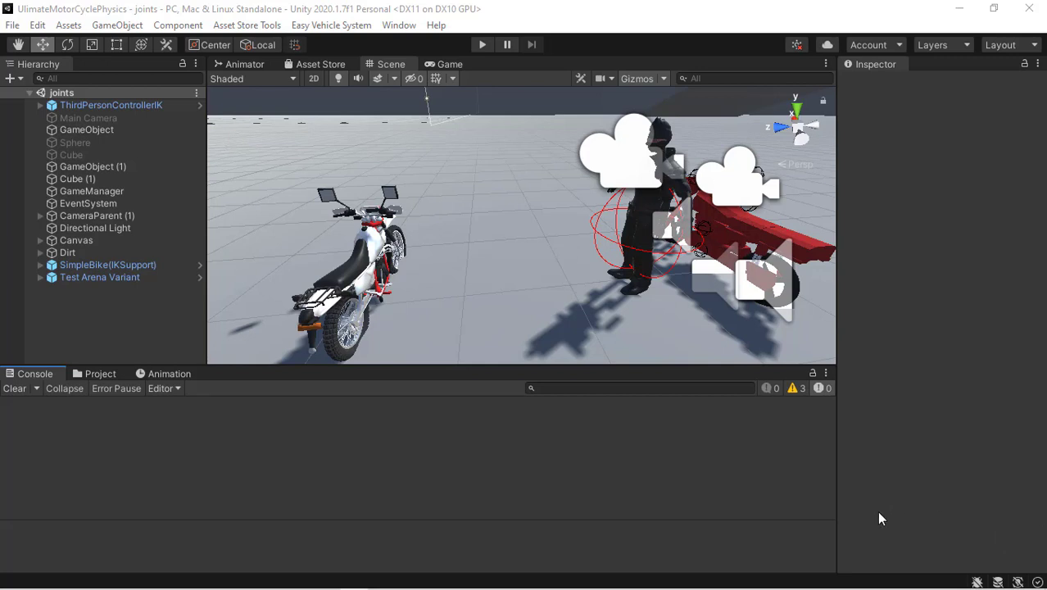
Examine the Dirt motorcycle in the scene, its child objects, and the part controlled by MovableRearSuspension
right_click_drag(512, 255, 458, 279)
right_click_drag(525, 263, 449, 276)
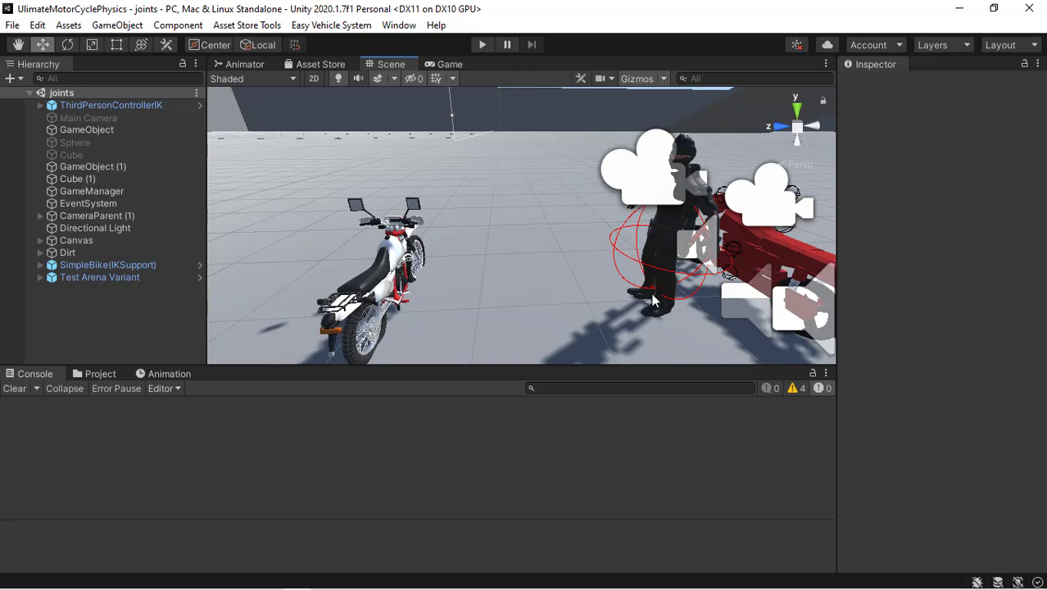
right_click_drag(623, 285, 287, 252)
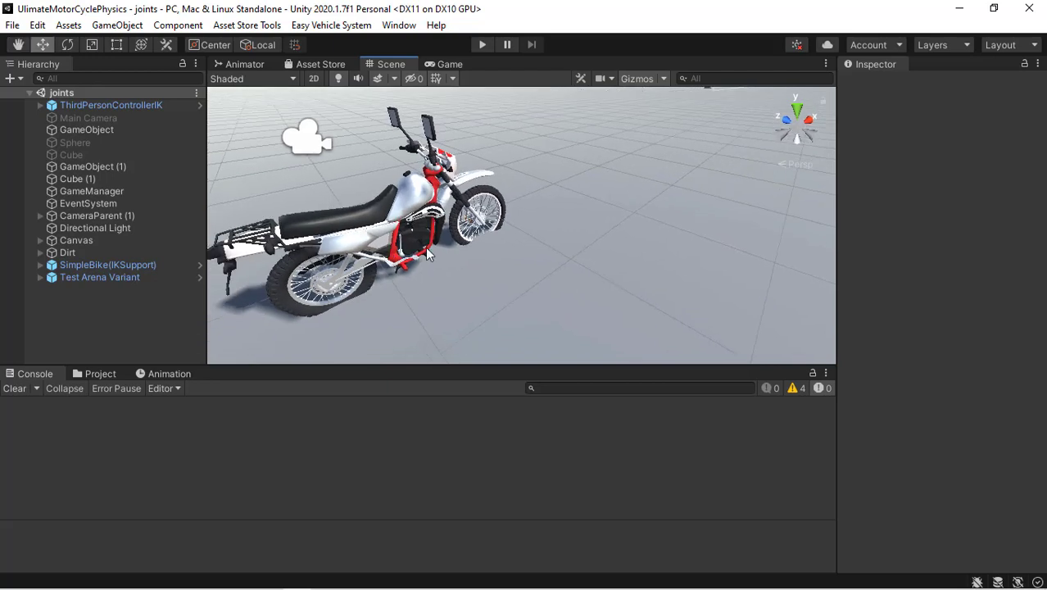
left_click(40, 252)
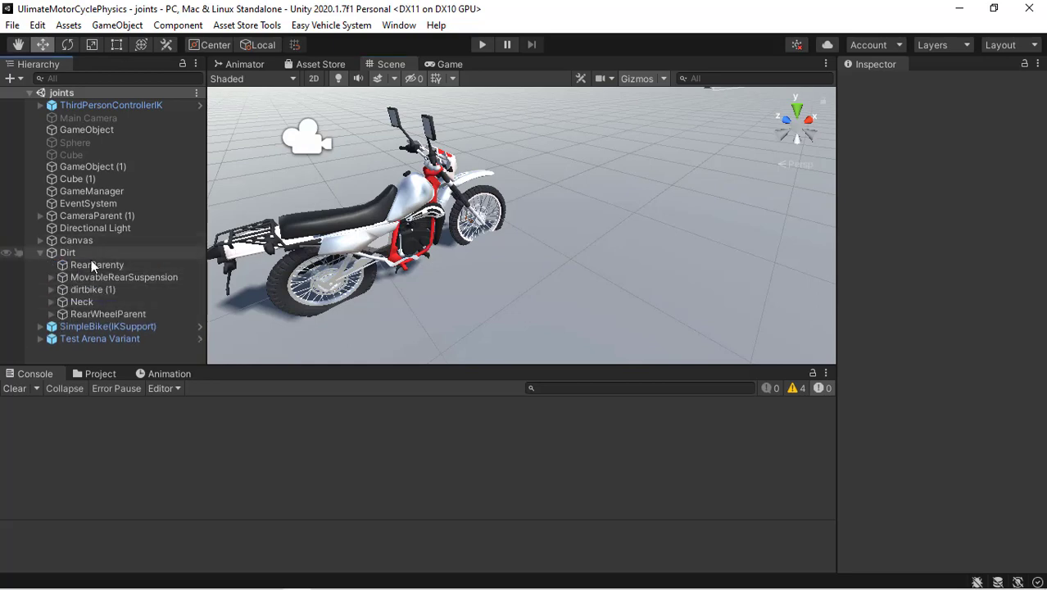
left_click(82, 256)
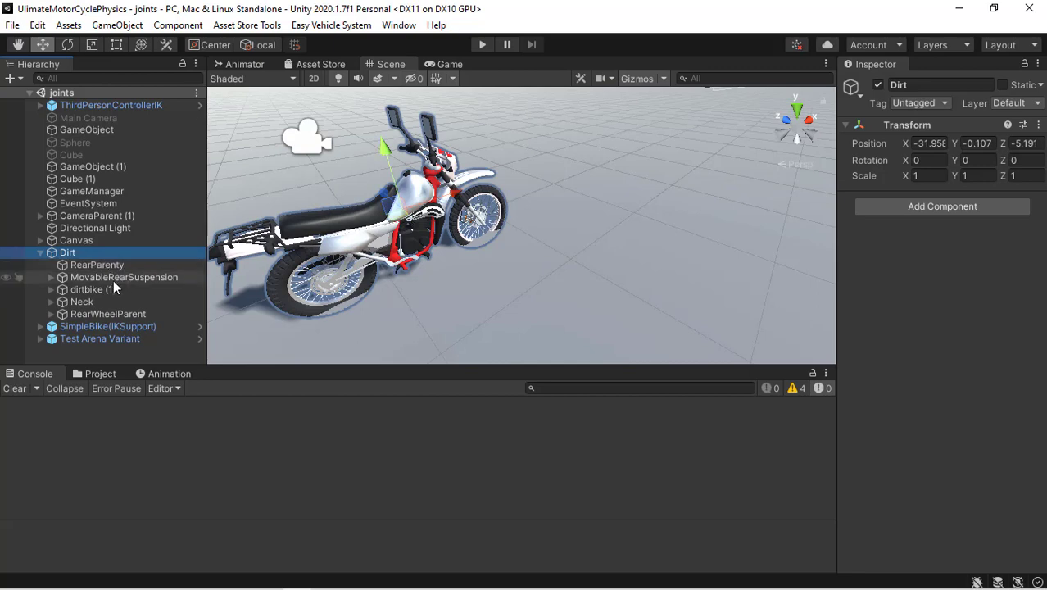
left_click(103, 279)
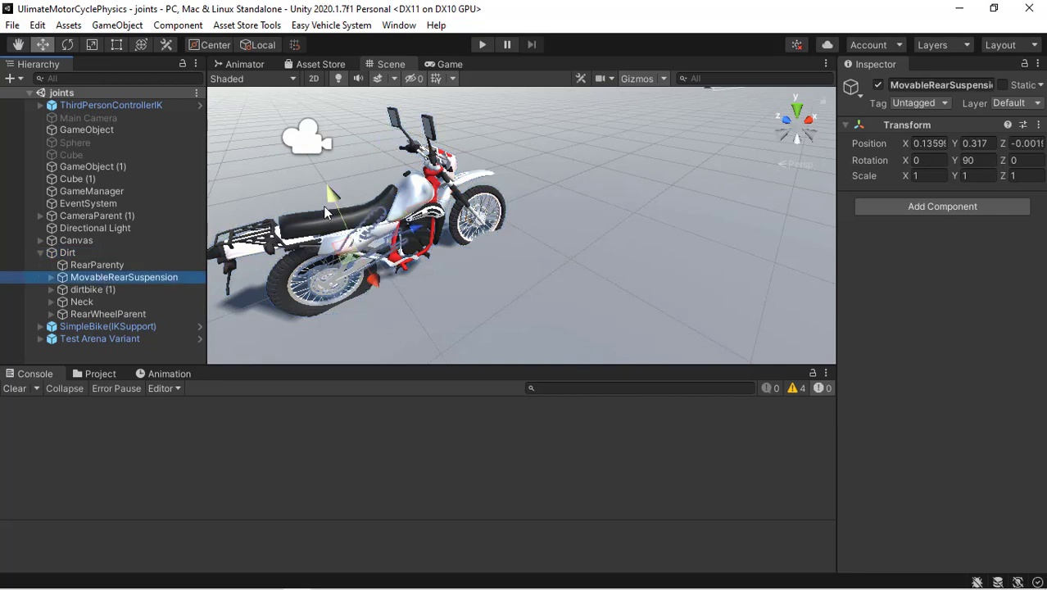
left_click_drag(329, 196, 330, 196)
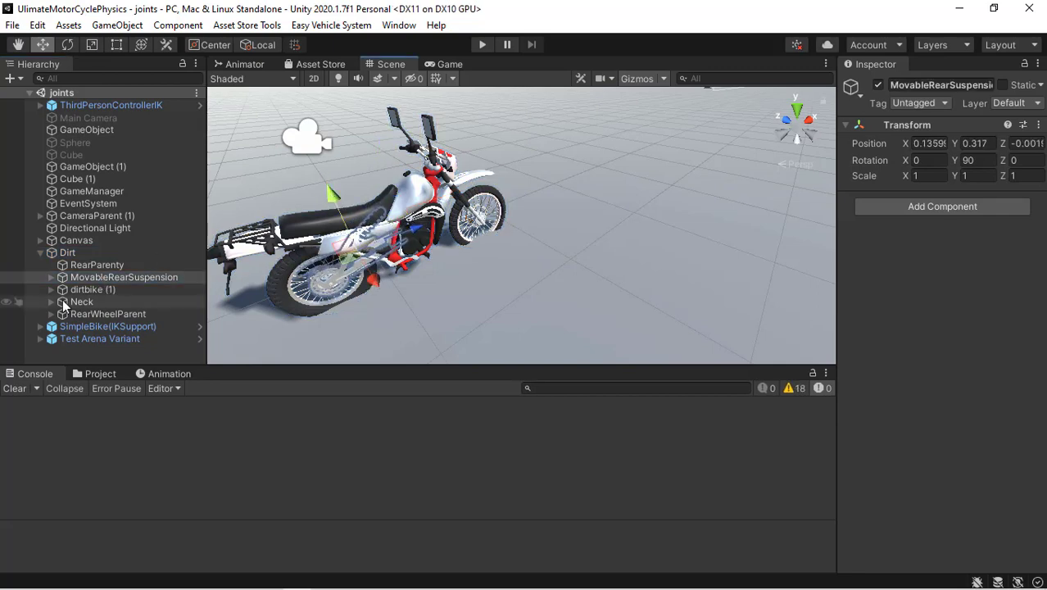
Test-move dirtbike (1), Neck and RearWheelParent one by one to see which parts they carry, undoing each move
left_click(97, 289)
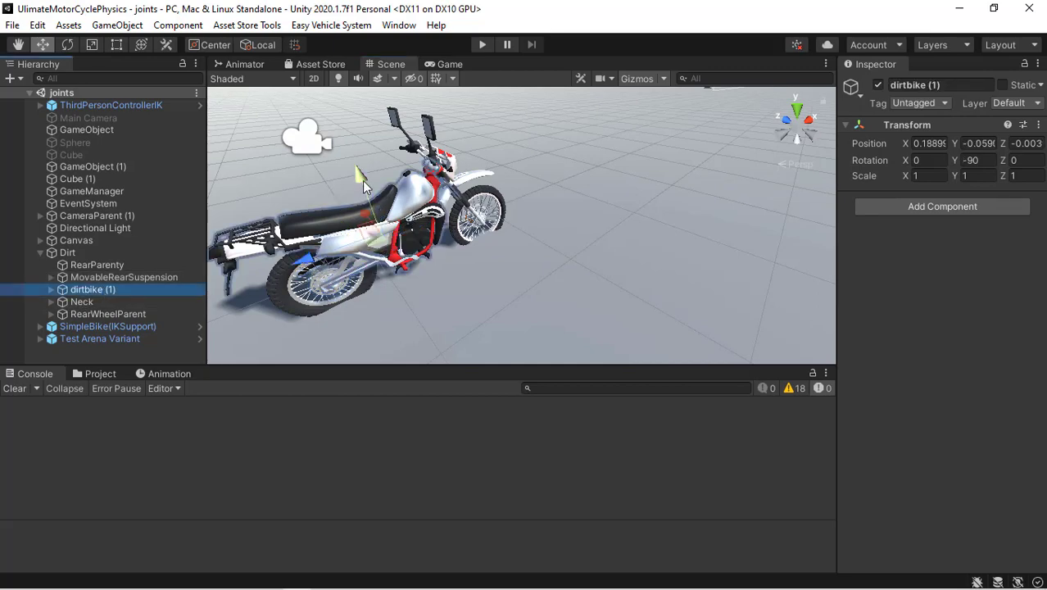
left_click_drag(362, 180, 364, 175)
key("ctrl+z")
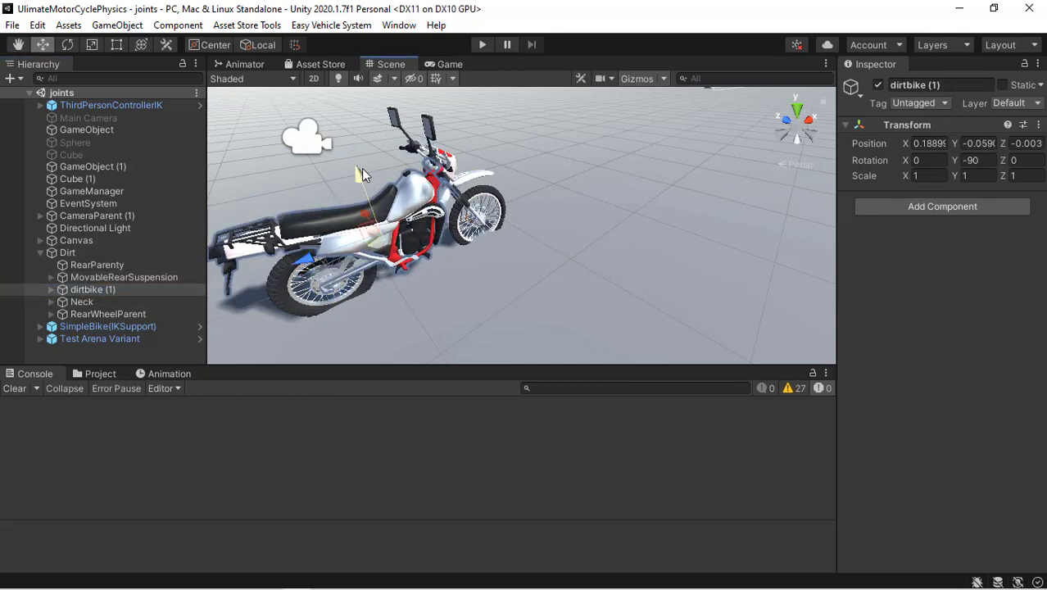
left_click(116, 301)
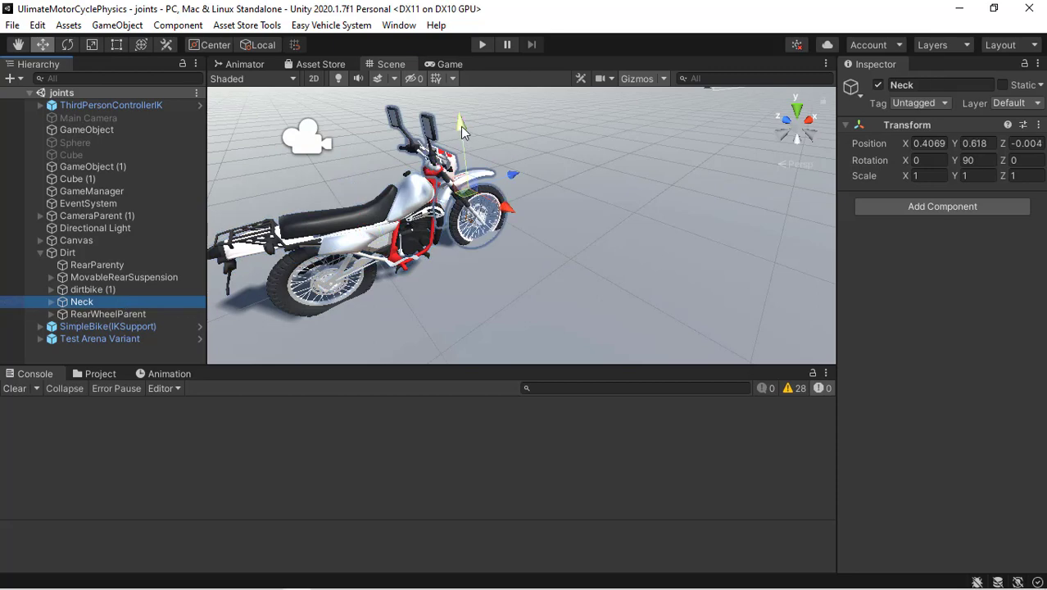
left_click_drag(460, 126, 461, 125)
key("ctrl+z")
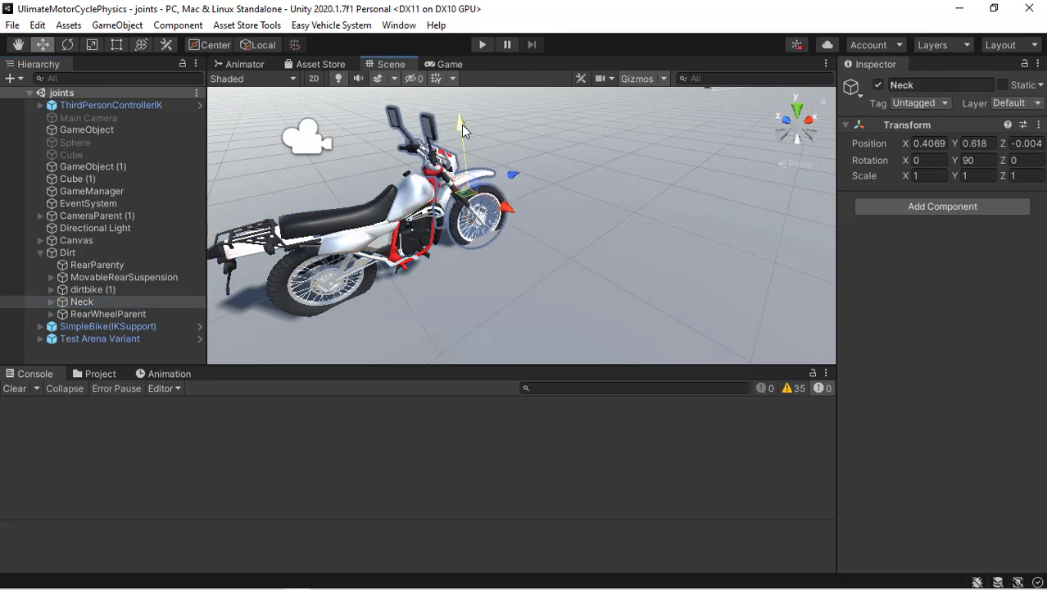
left_click(111, 314)
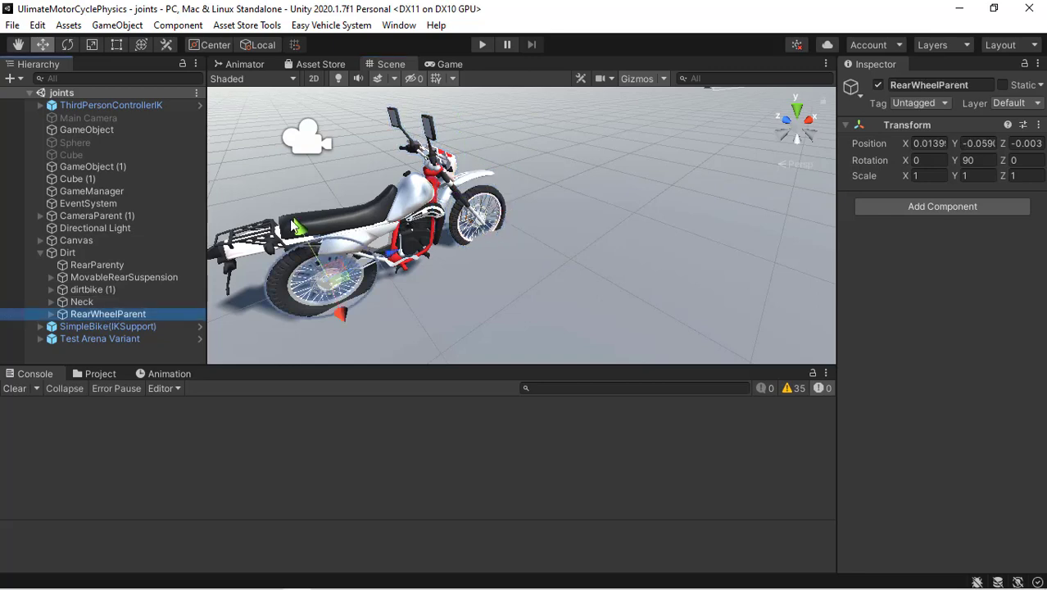
left_click_drag(293, 225, 298, 229)
key("ctrl+z")
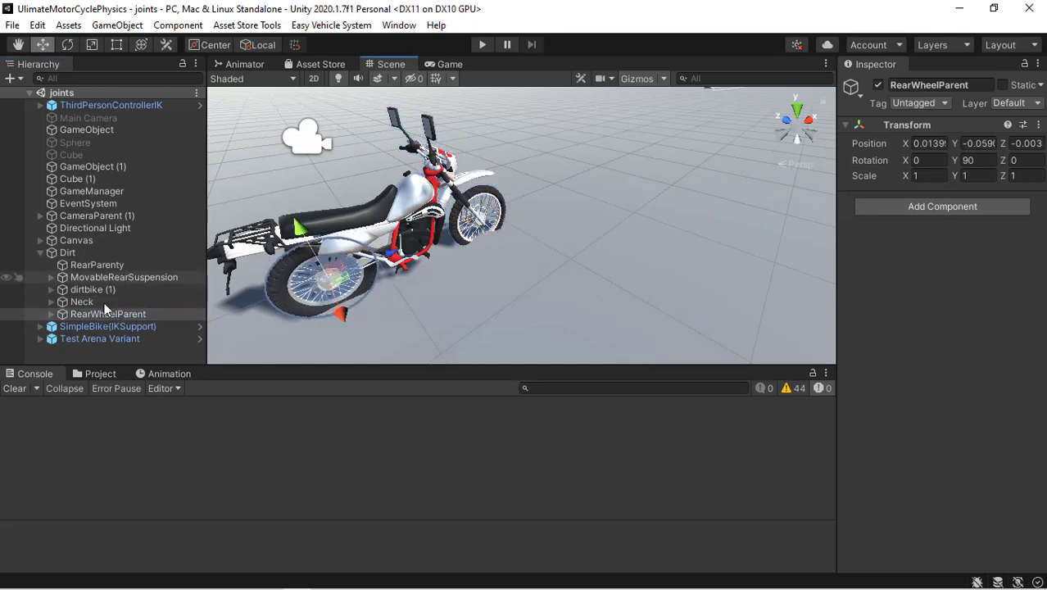
left_click(40, 252)
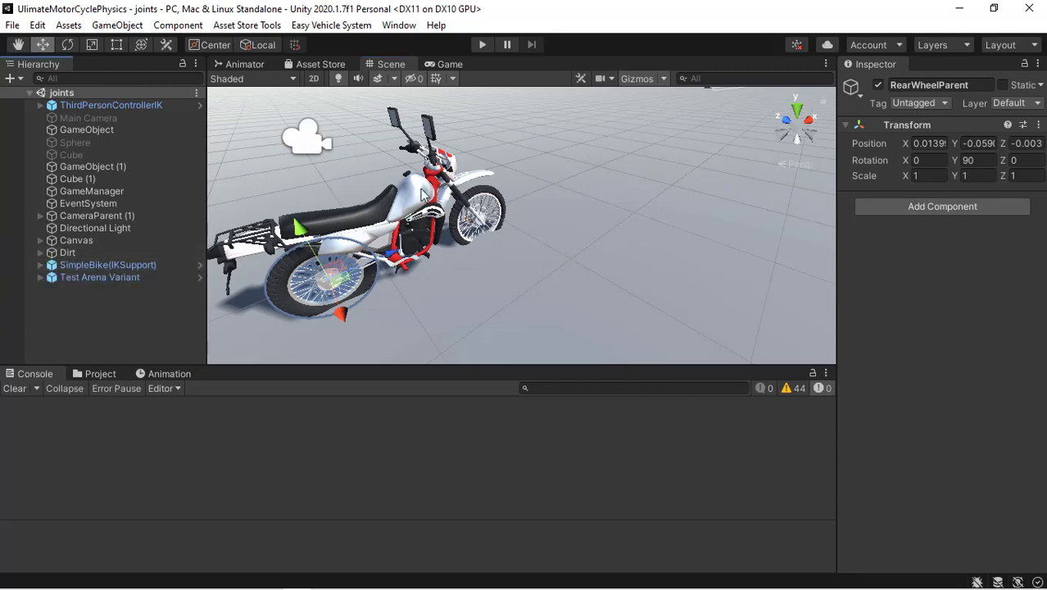
Make the Dirt object a child of SimpleBike(IKSupport) in the scene hierarchy
right_click_drag(417, 198, 664, 175)
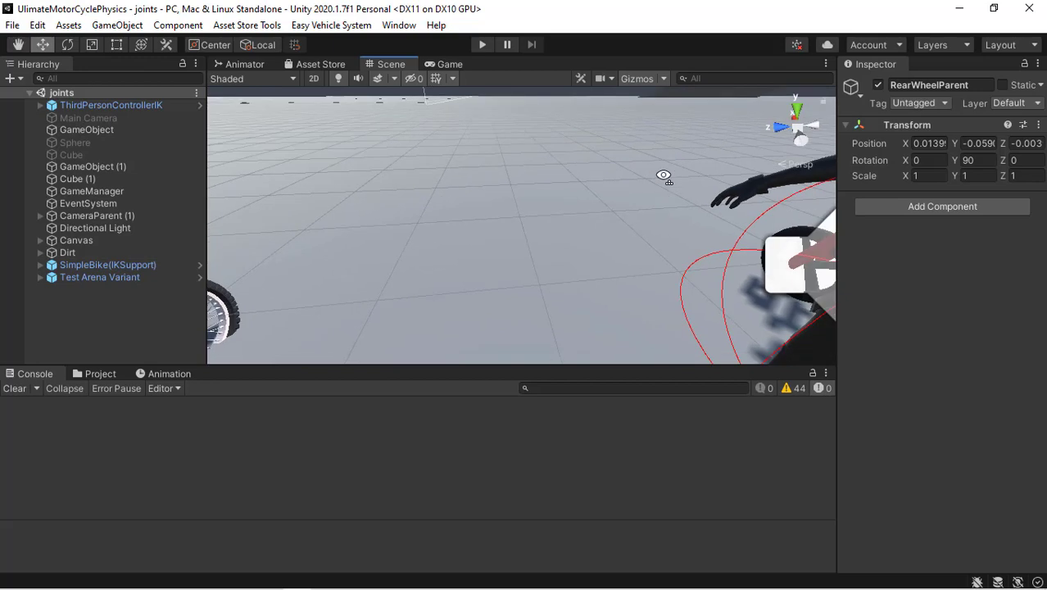
scroll(664, 175, "down", 4)
scroll(664, 176, "up", 5)
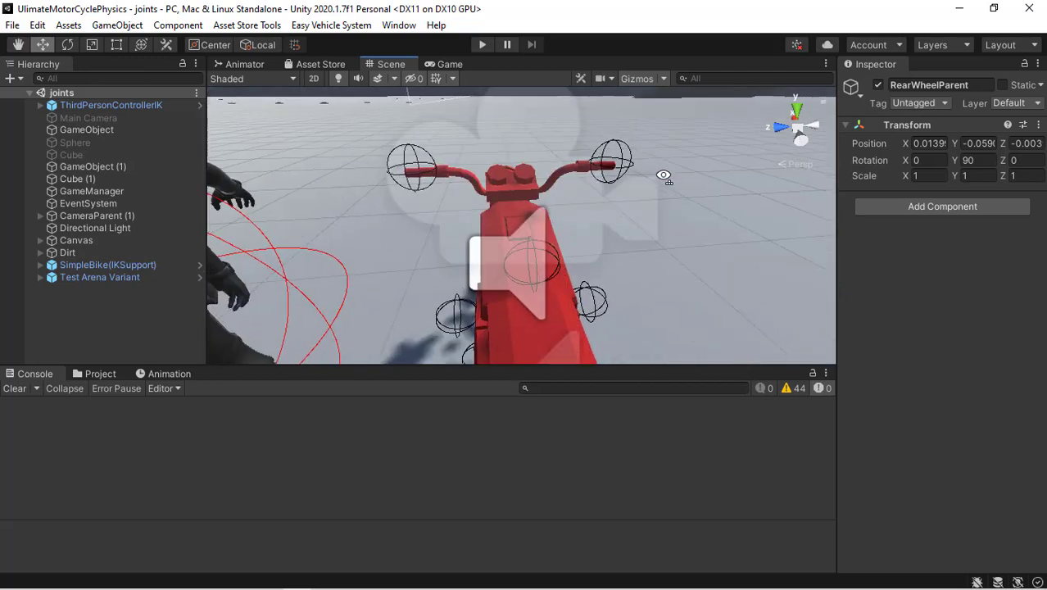
left_click(89, 252)
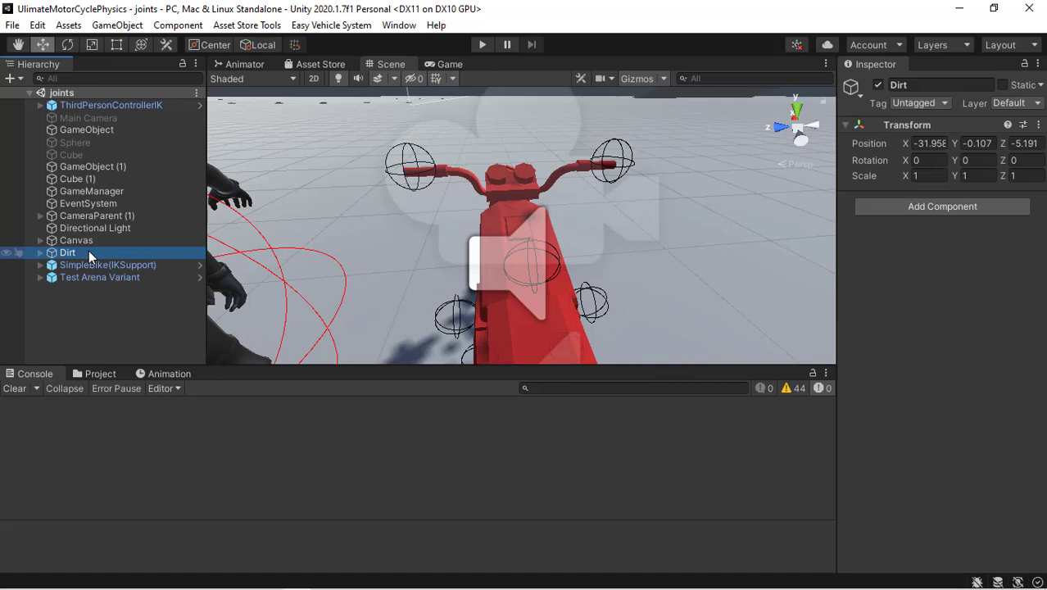
left_click_drag(88, 255, 119, 266)
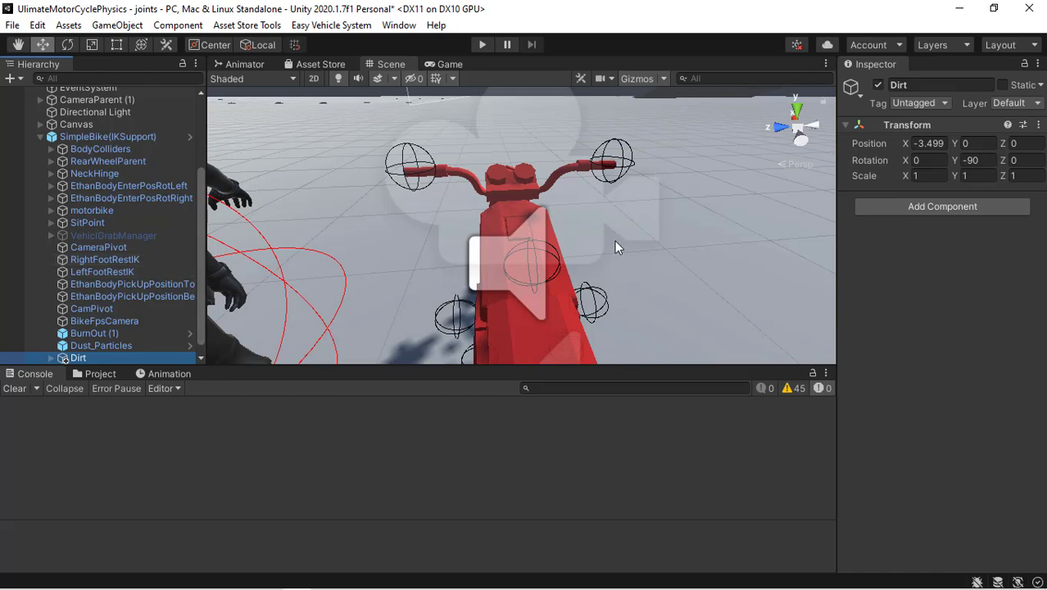
Reset the Dirt object's local position to 0, 0, 0, keeping its rotation and scale
right_click_drag(614, 241, 509, 244)
key("s")
key("a")
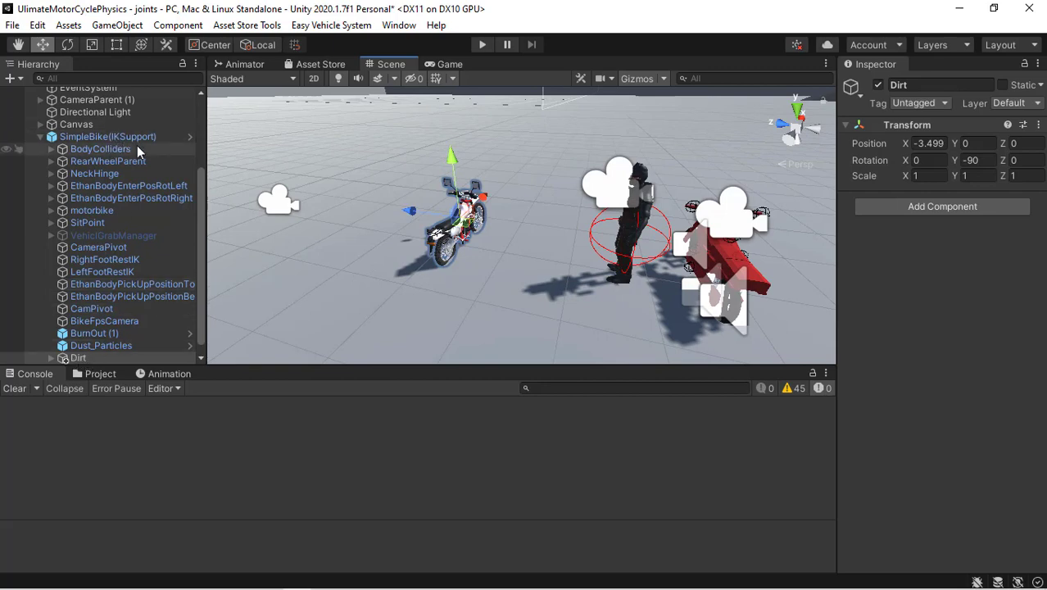
left_click(1038, 125)
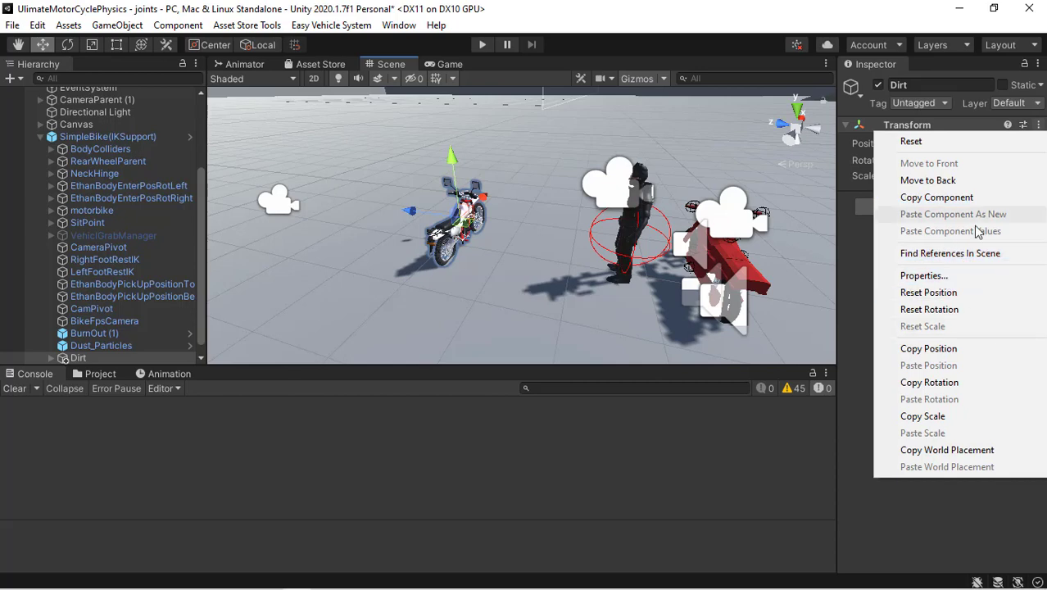
left_click(951, 294)
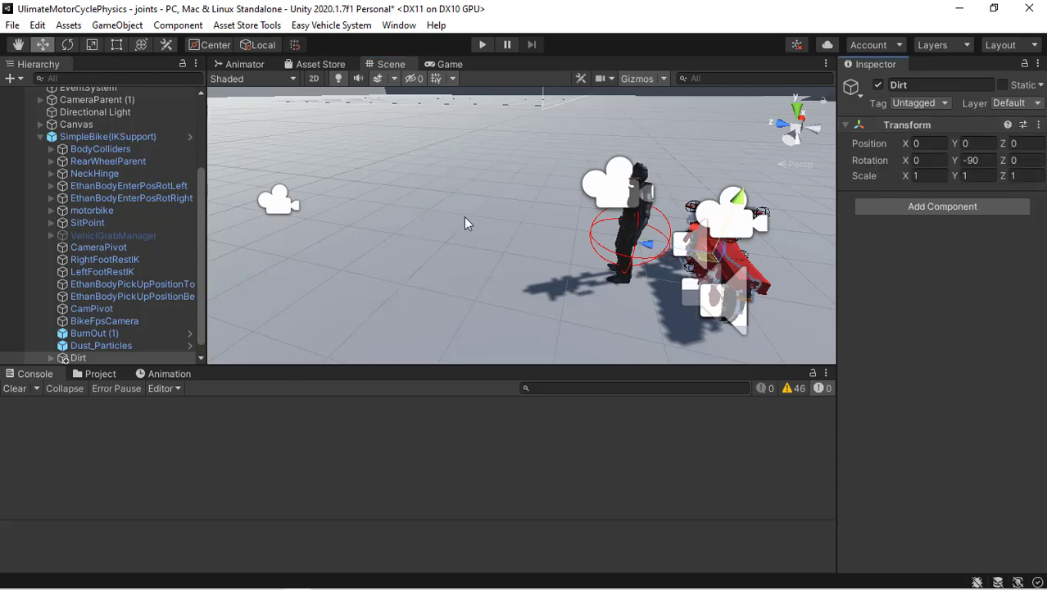
Hide the gizmos in the scene view and frame the Dirt object overlapping the red bike
right_click_drag(464, 216, 476, 224)
key("d")
key("w")
key("a")
key("d")
key("a")
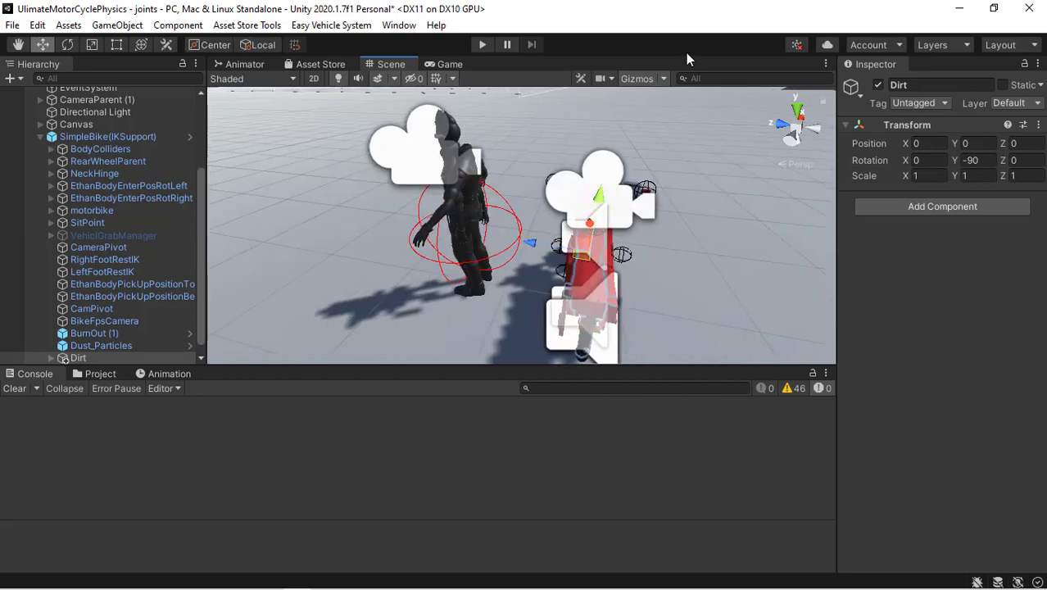
left_click(636, 79)
key("f")
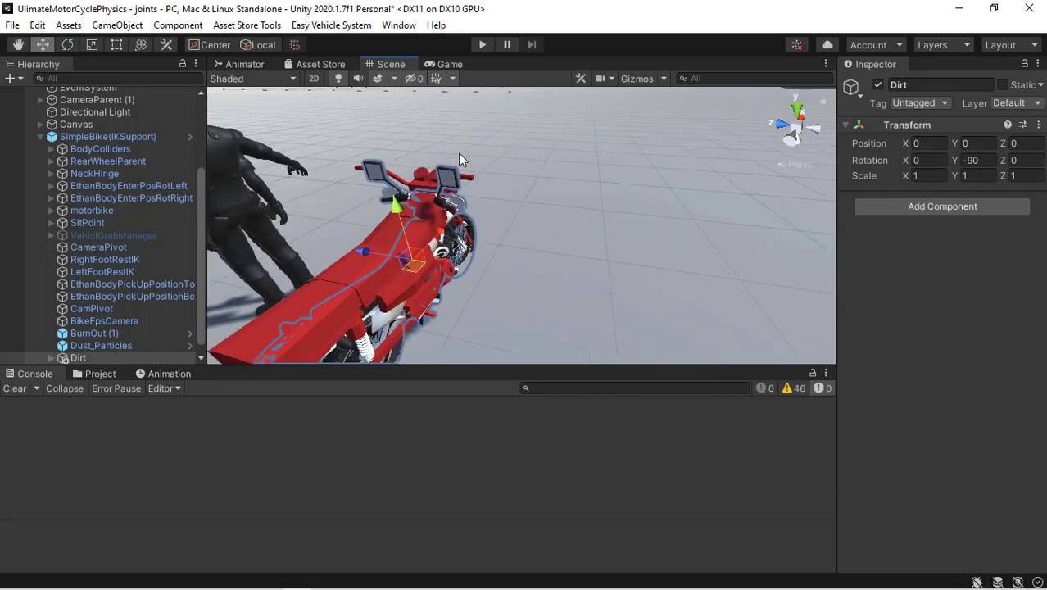
Deactivate the motorbike child object of SimpleBike(IKSupport) to hide the original red body
left_click_drag(523, 205, 477, 227, "alt")
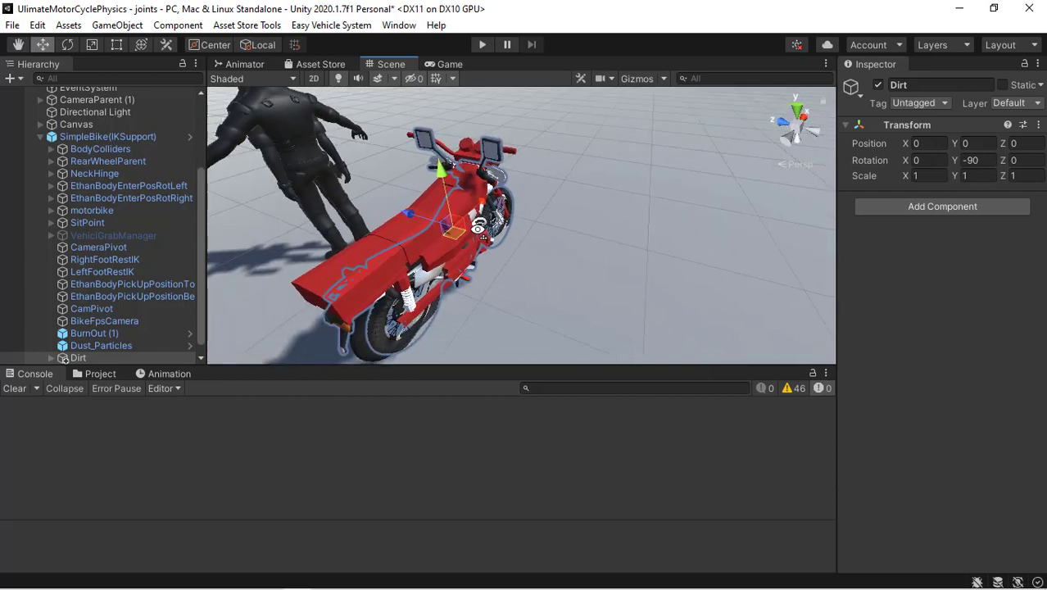
key("d")
right_click_drag(478, 226, 479, 230)
right_click_drag(352, 223, 317, 220)
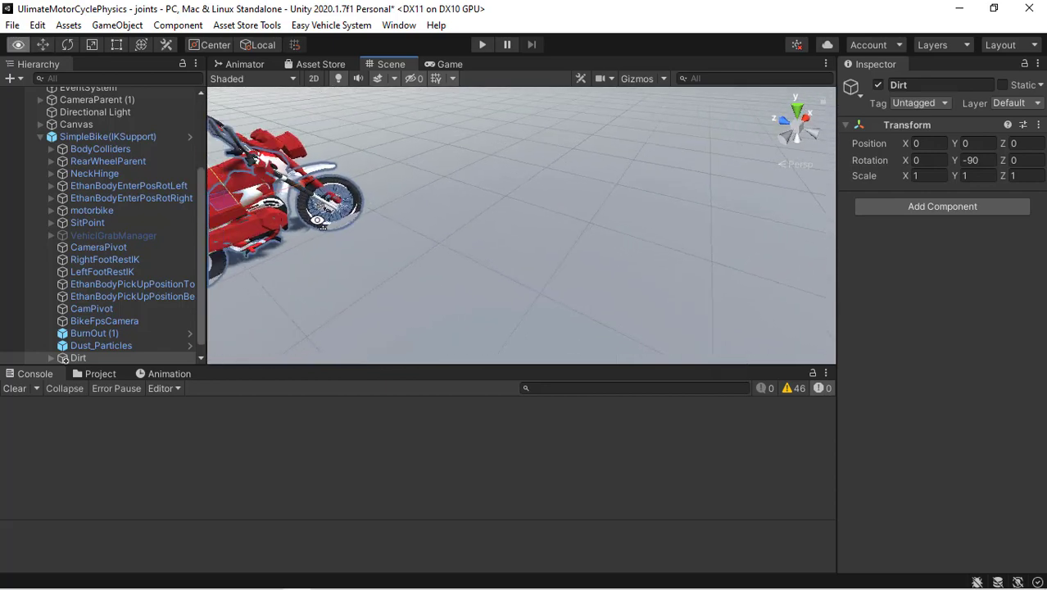
key("f")
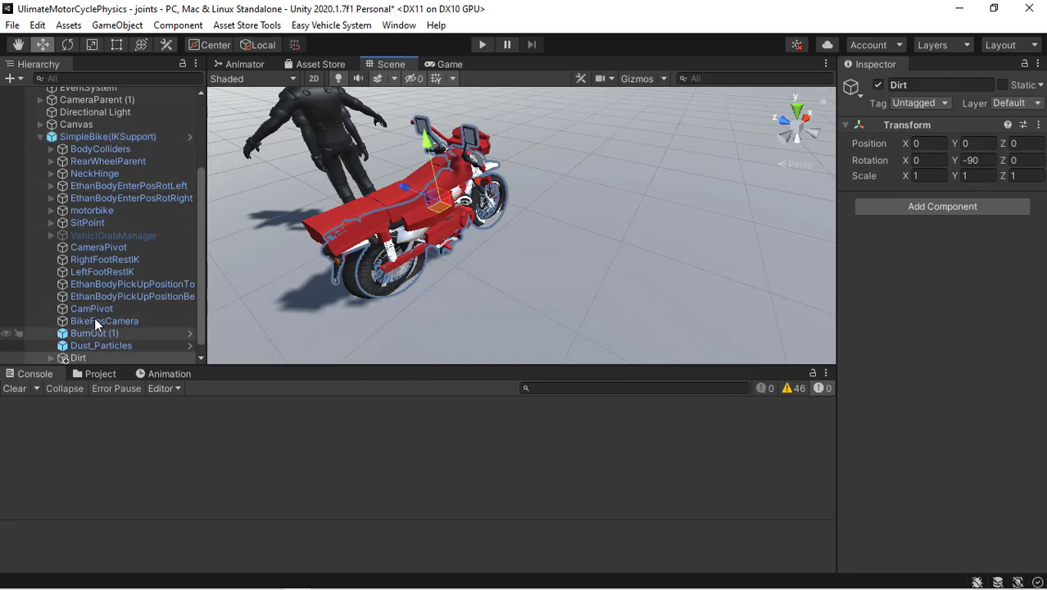
left_click(92, 210)
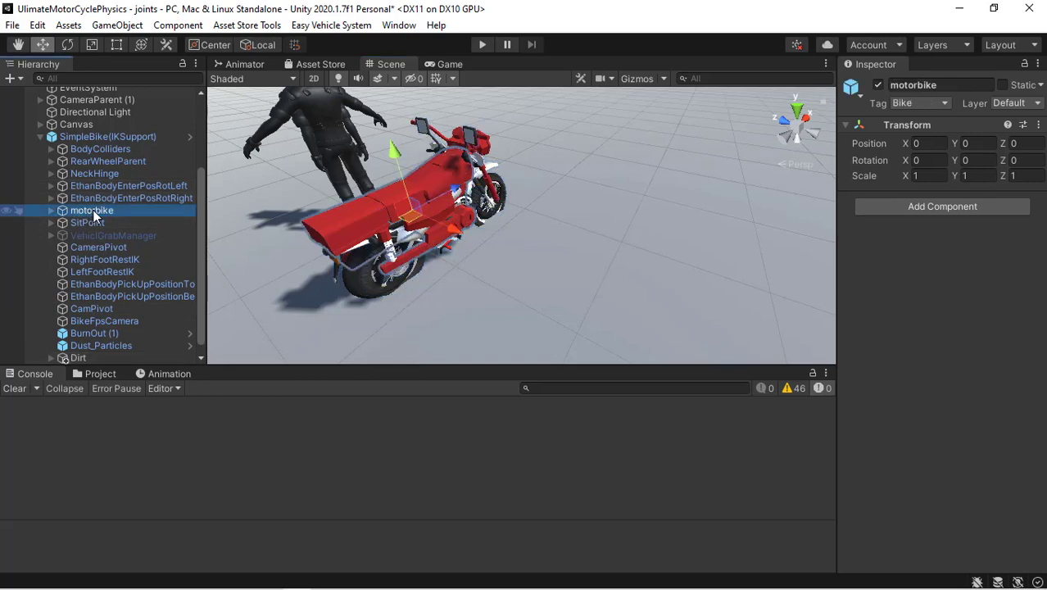
left_click(880, 84)
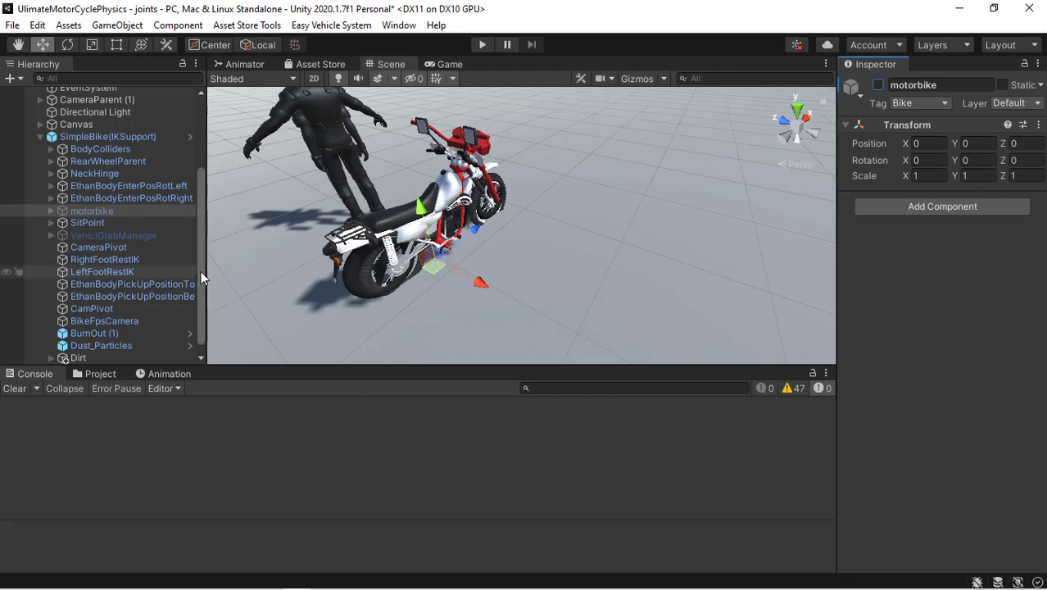
Expand the Dirt object and try raising its Neck child slightly, then undo the move
left_click_drag(200, 270, 201, 282)
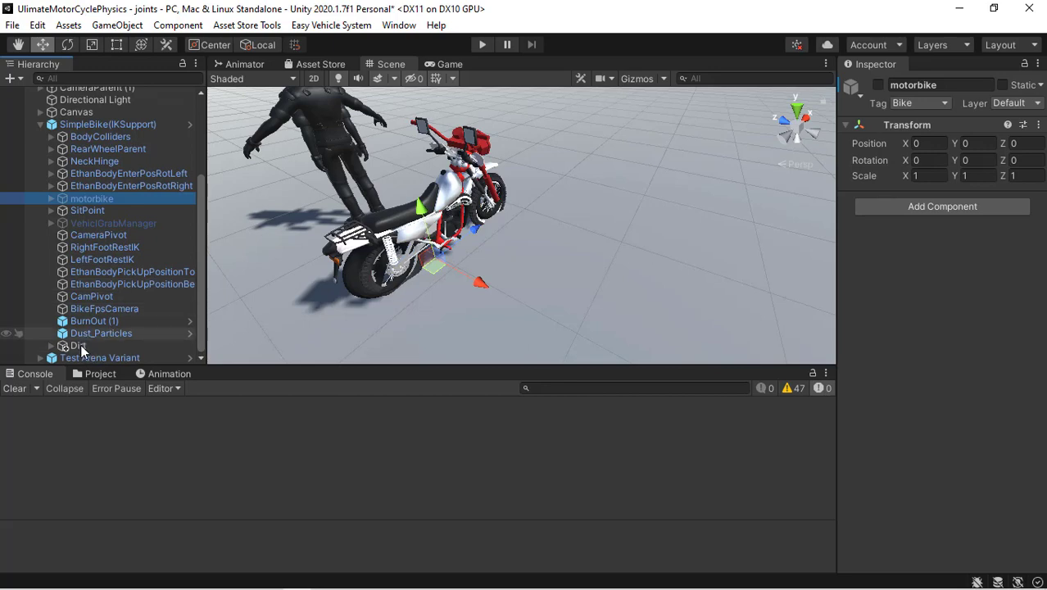
left_click(52, 346)
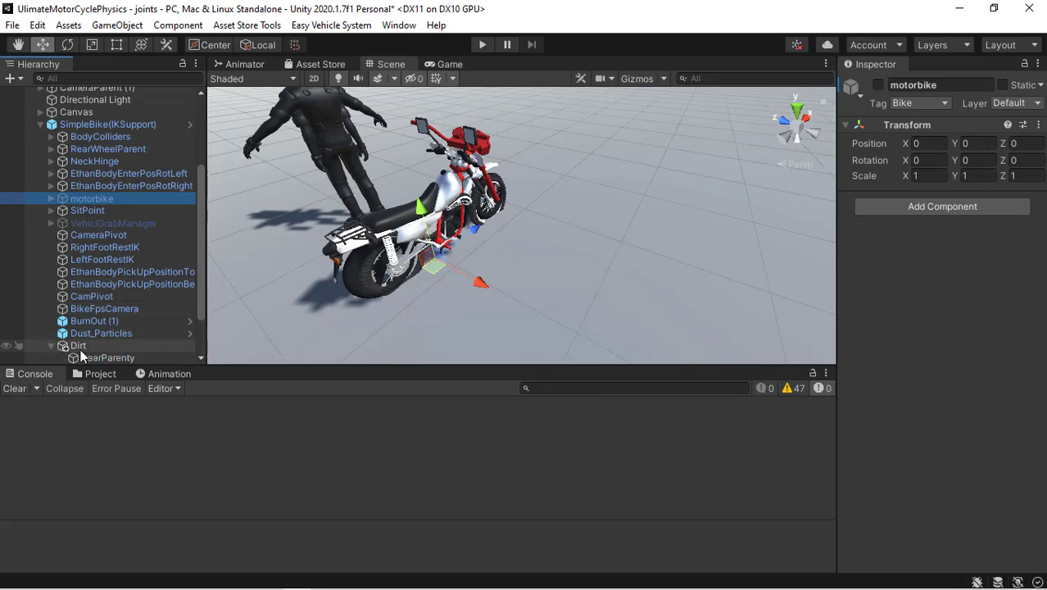
left_click(122, 348)
left_click_drag(202, 287, 194, 323)
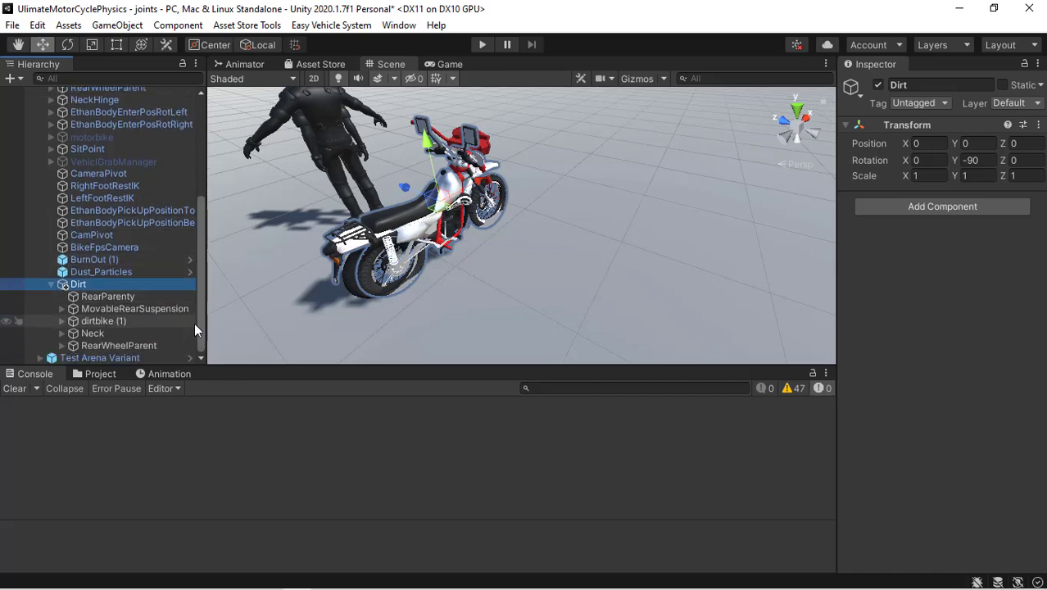
left_click(118, 332)
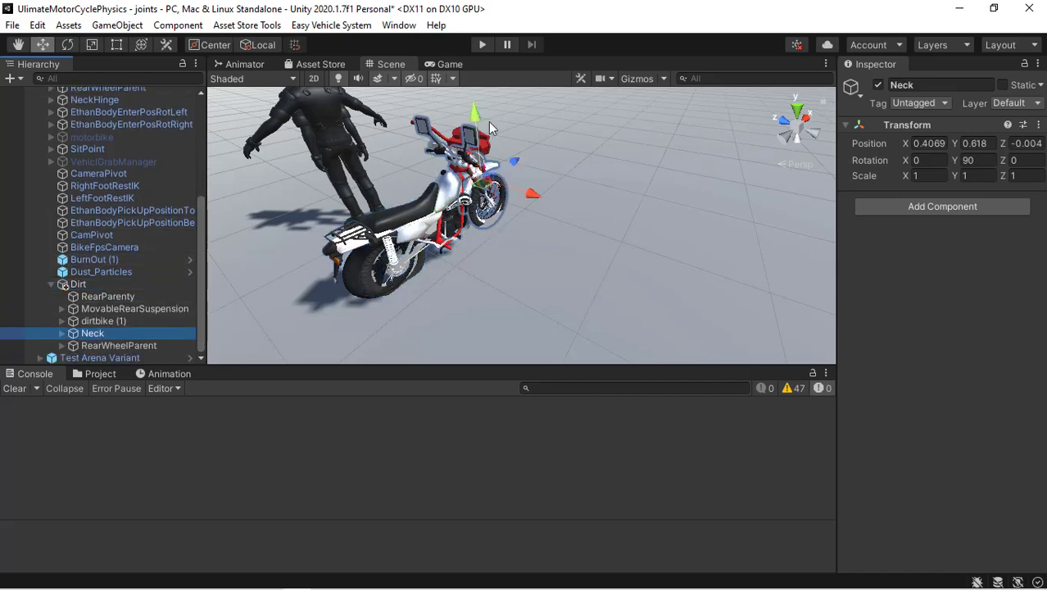
left_click_drag(476, 118, 475, 111)
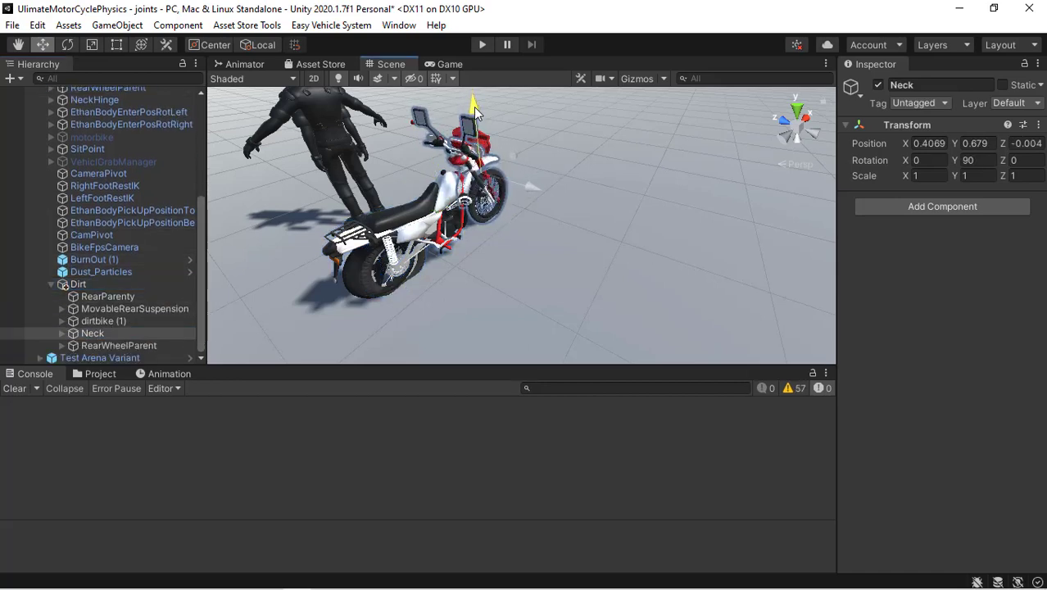
key("ctrl+z")
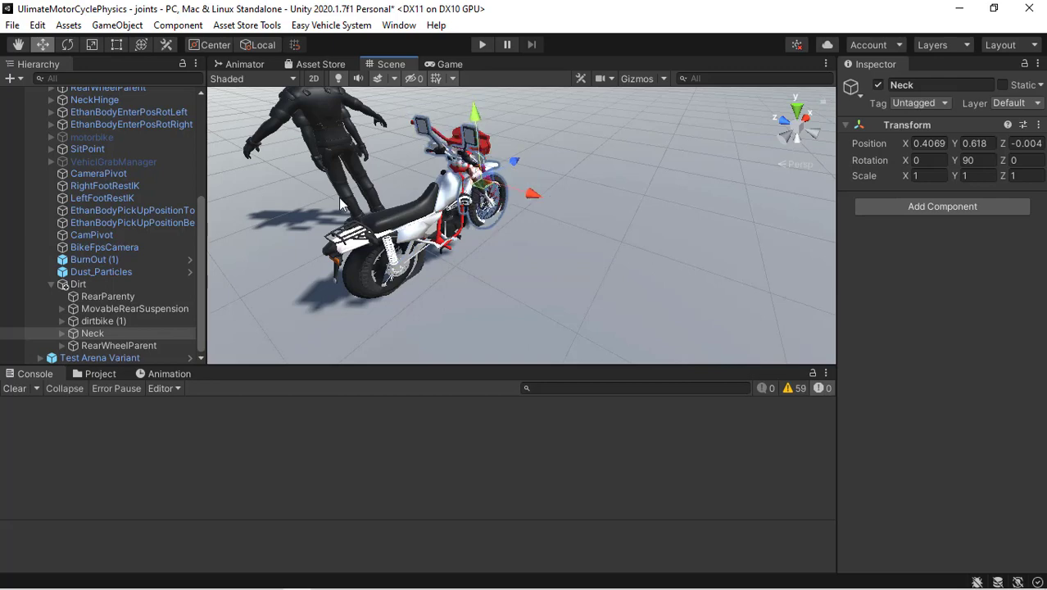
Create an empty child object under the Dirt object
left_click(103, 286)
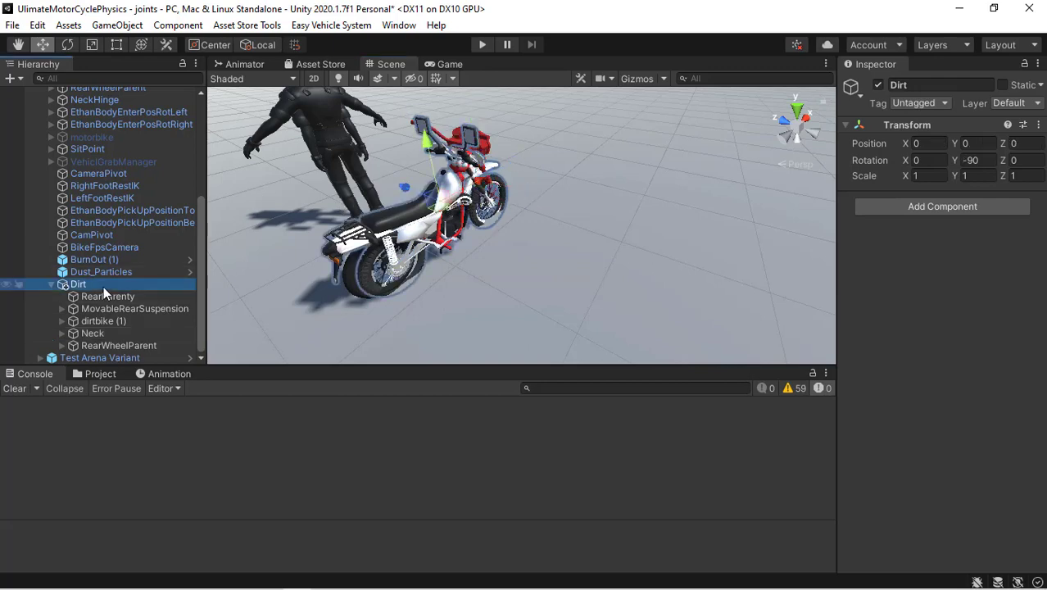
right_click(103, 286)
left_click(174, 421)
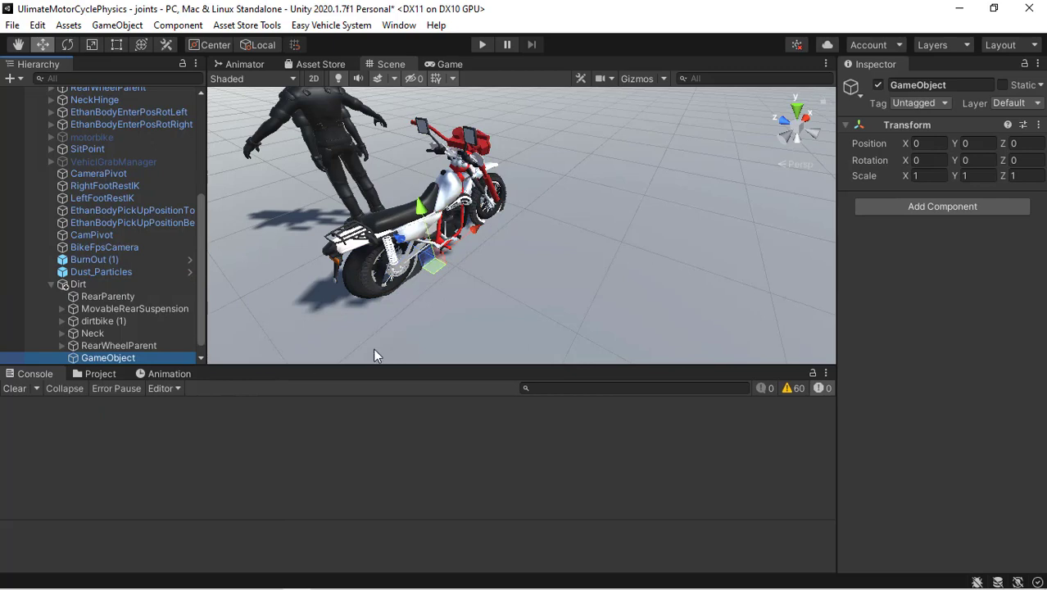
Rename the new empty object under Dirt to NeckHinge
left_click(966, 84)
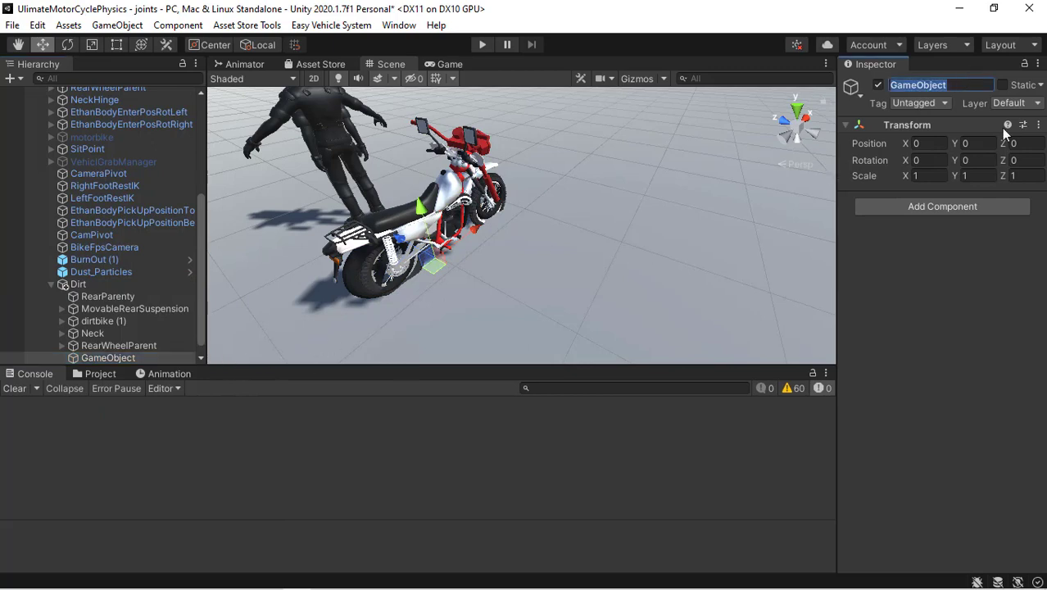
type("Neck")
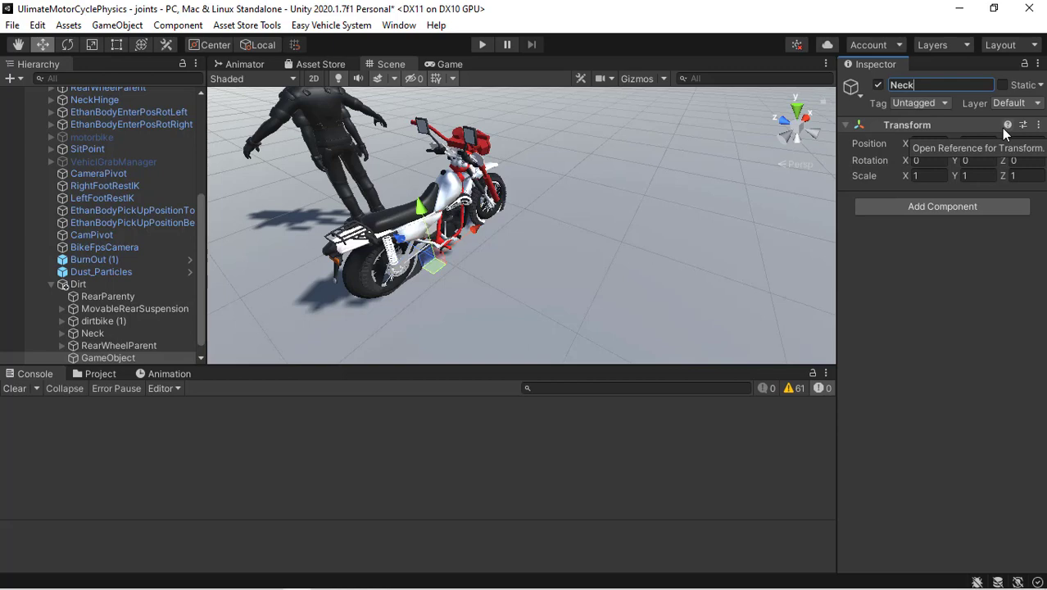
type("Hinge")
key("Return")
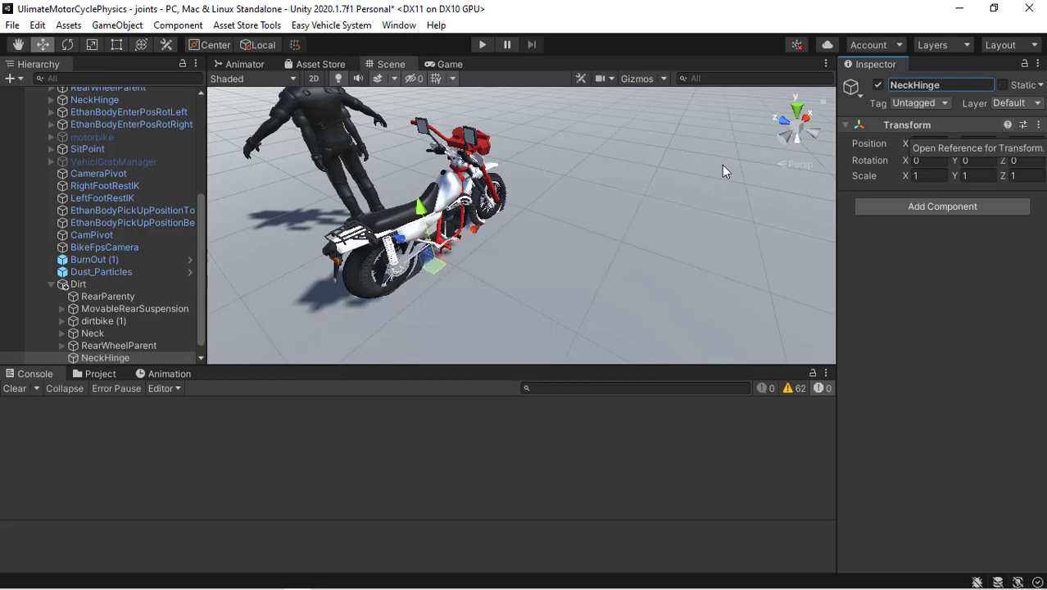
In an orthographic front view, move NeckHinge to the Dirt bike's steering neck at about X 0.413, Y 0.604
left_click(804, 167)
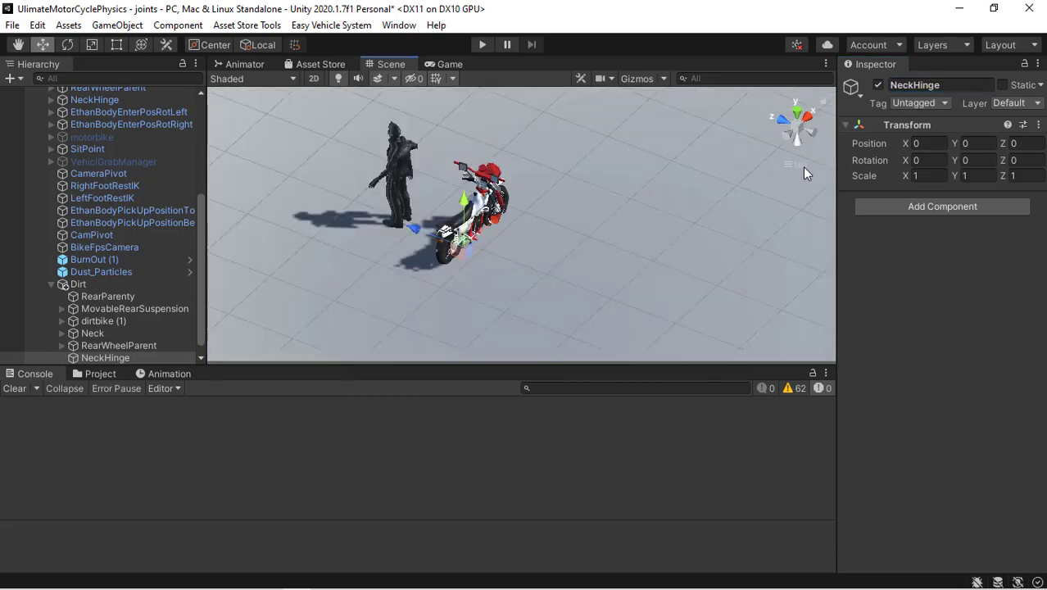
right_click(796, 165)
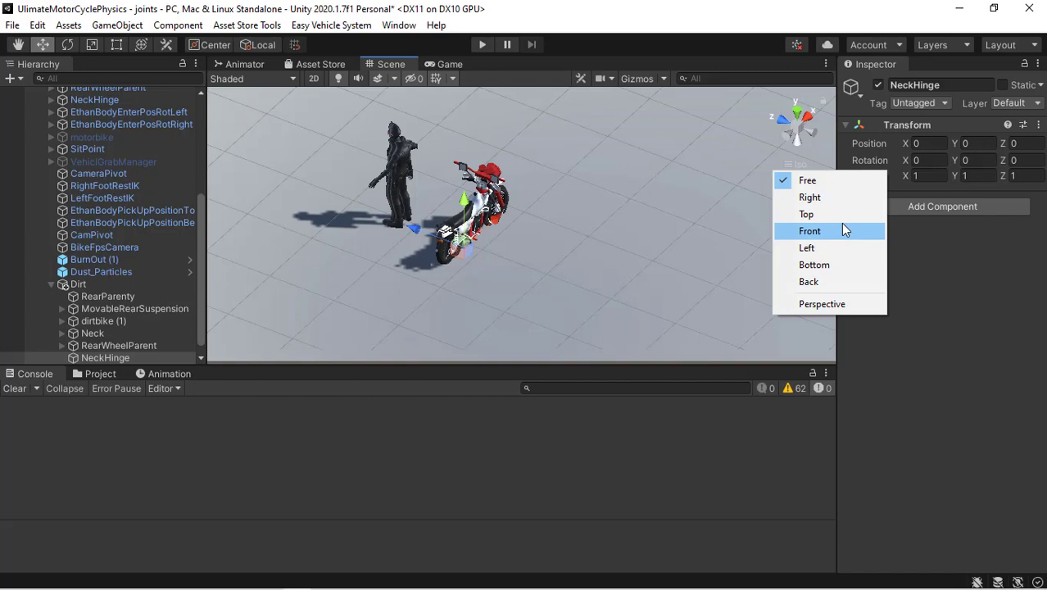
left_click(830, 232)
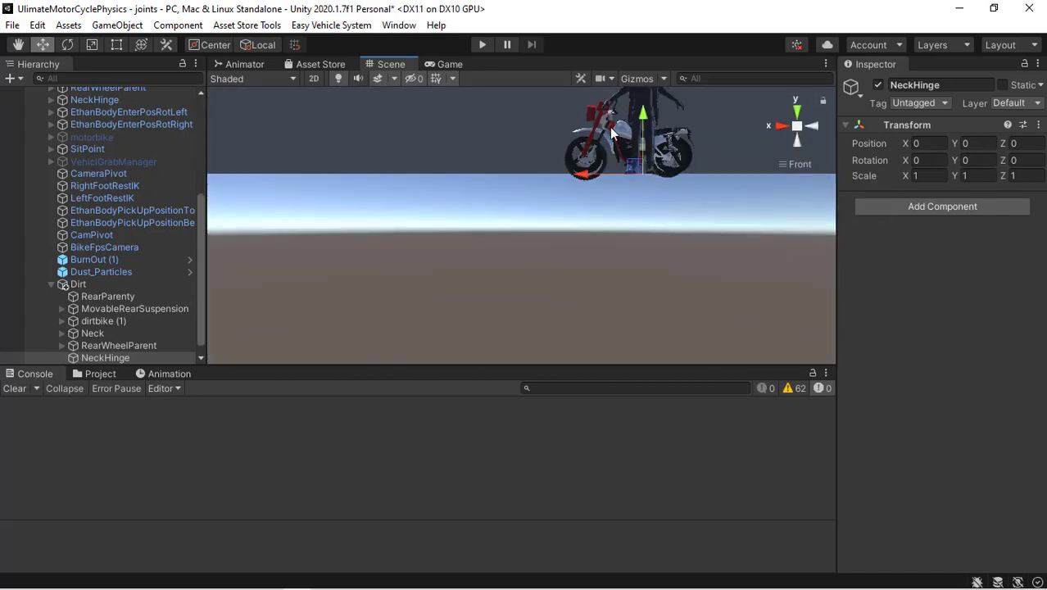
right_click_drag(611, 131, 740, 222, "alt")
left_click(111, 337)
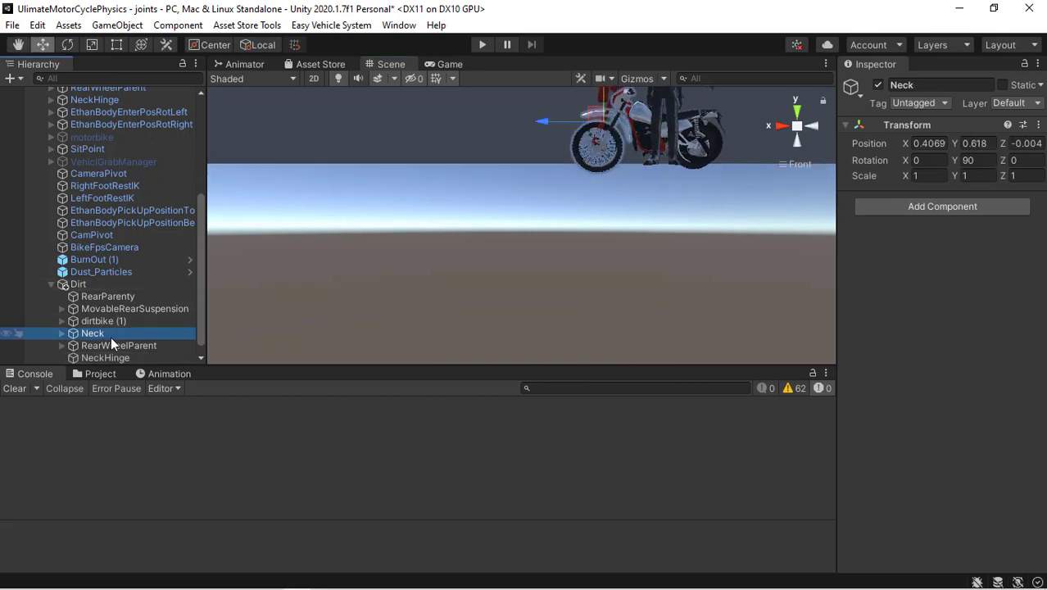
key("f")
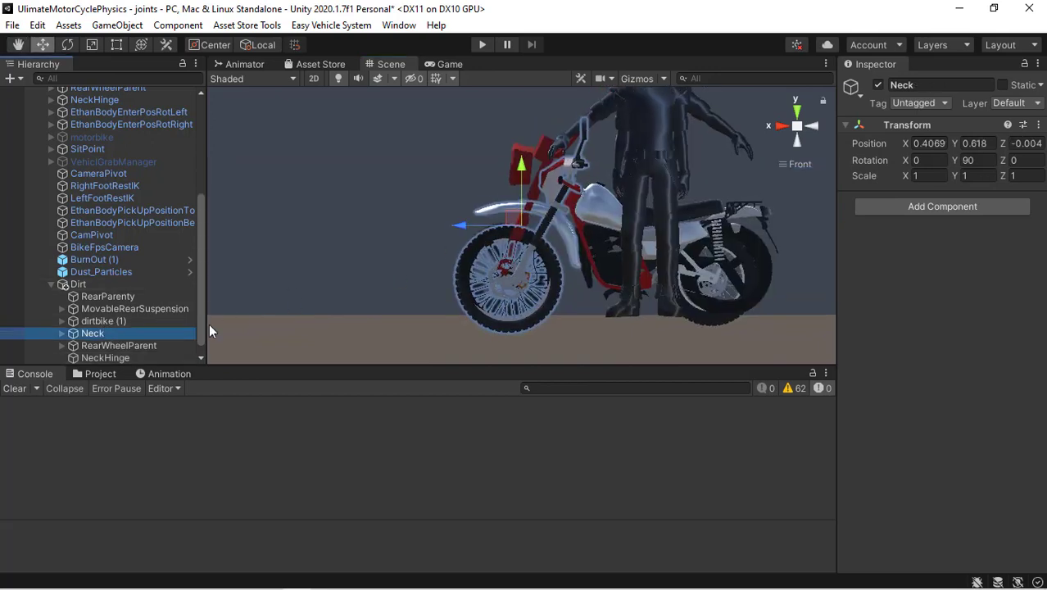
left_click(129, 357)
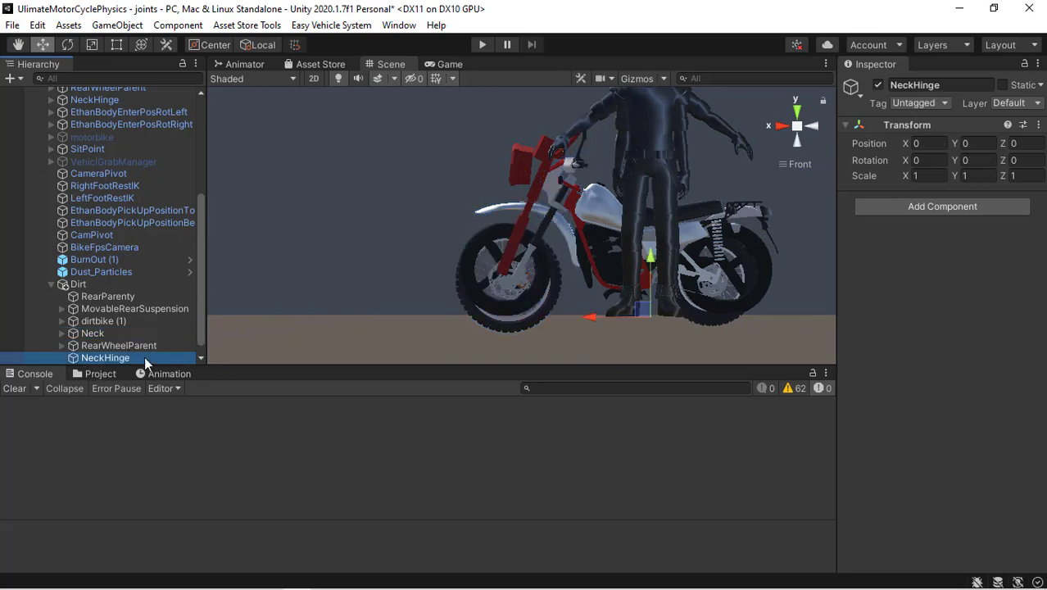
left_click_drag(647, 310, 571, 203)
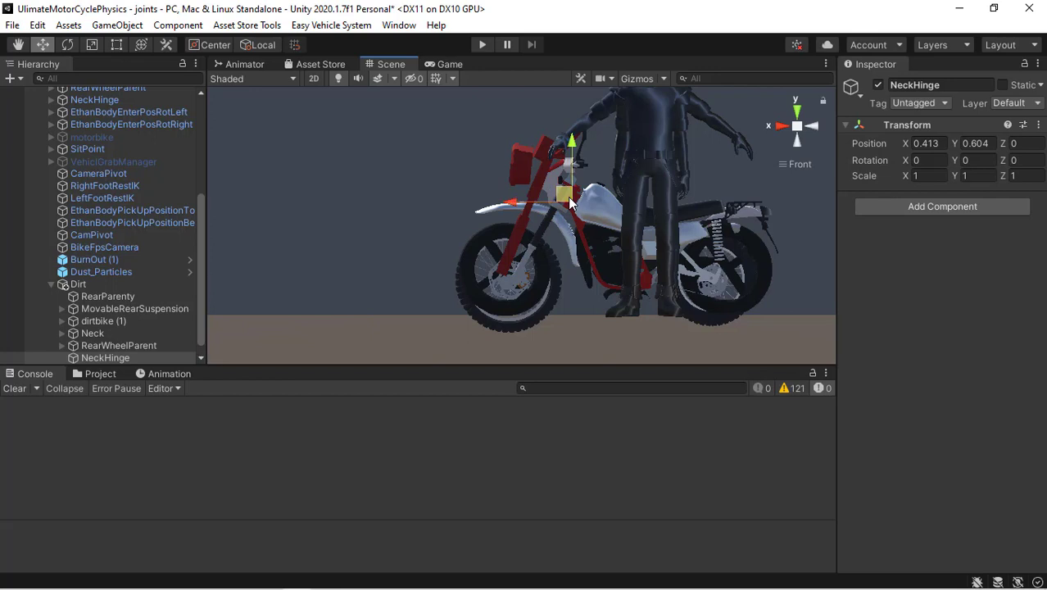
Switch the scene to the top view and make Dirt's Neck object a child of NeckHinge
left_click(783, 164)
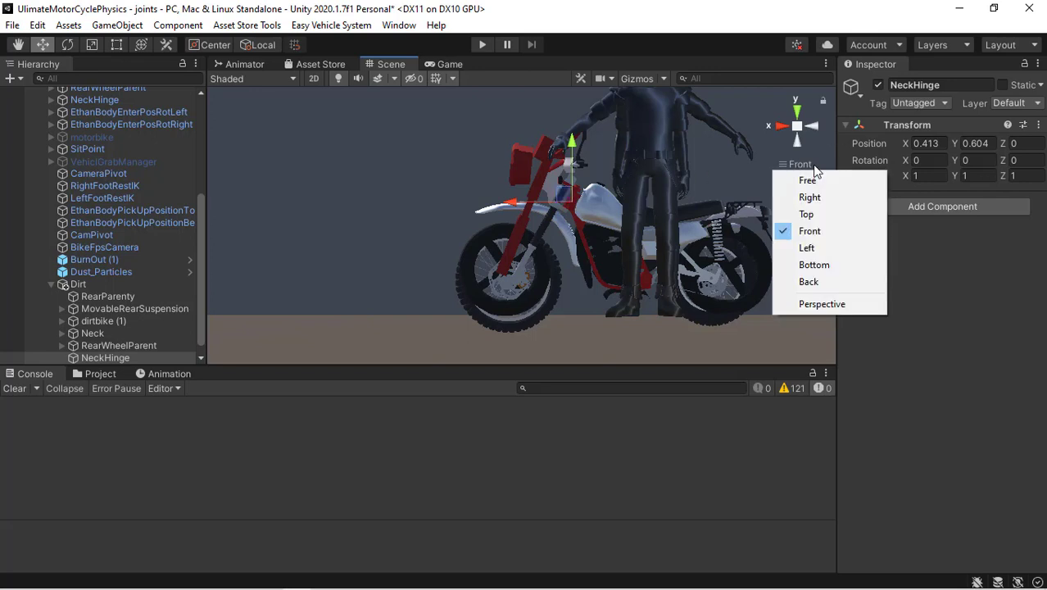
left_click(807, 213)
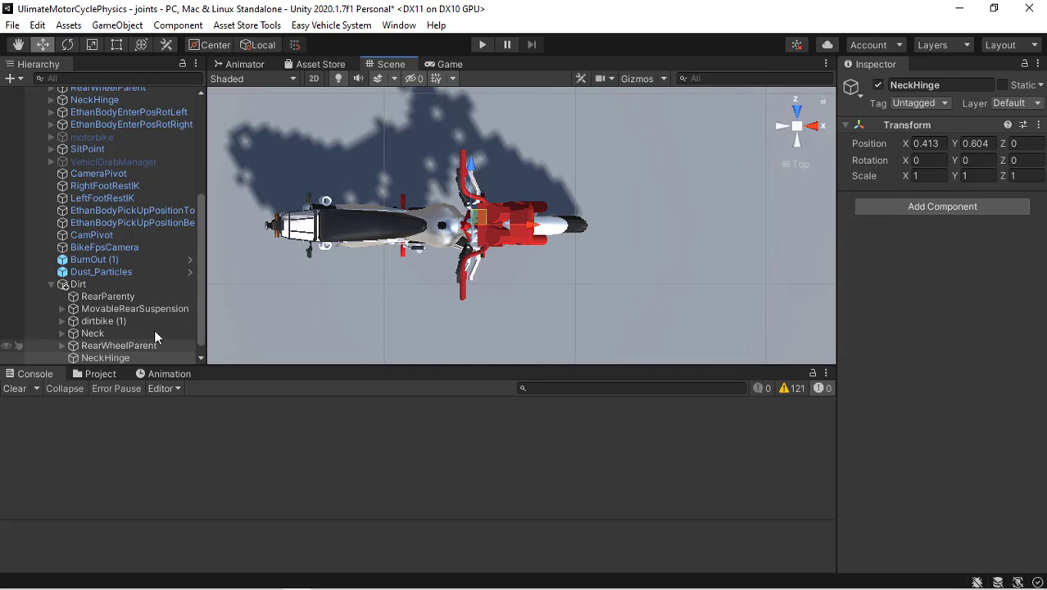
left_click(110, 333)
mouse_move(97, 334)
left_mouse_down()
mouse_move(106, 336)
mouse_move(104, 364)
mouse_move(101, 354)
left_mouse_up()
left_click(103, 345)
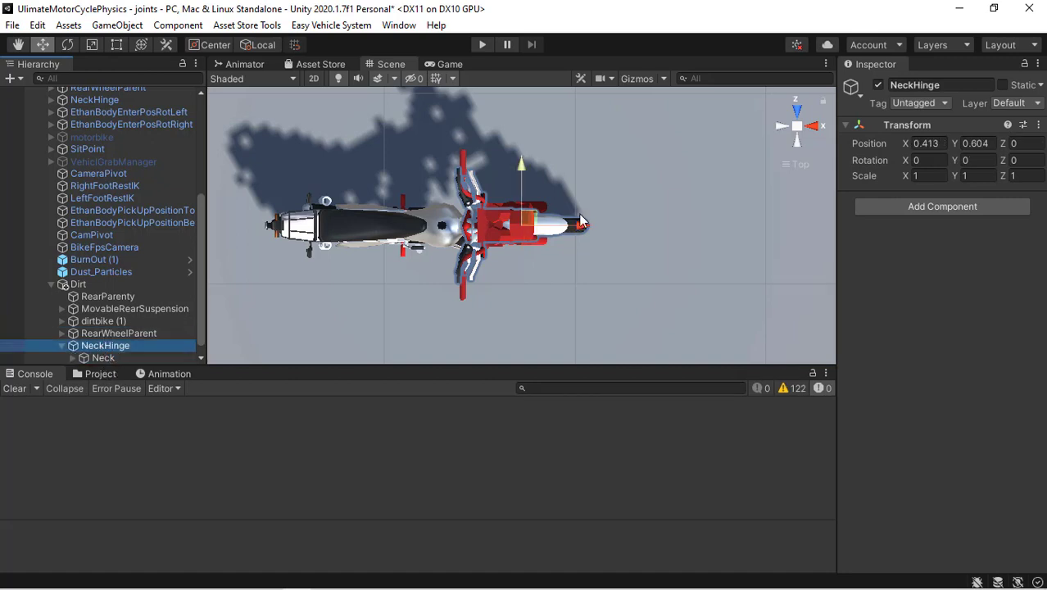
Return to perspective and test turning Dirt's NeckHinge around Y, then reset its Y rotation to 0
right_click_drag(524, 196, 672, 163)
key("d")
left_click(792, 166)
right_click_drag(744, 205, 685, 254)
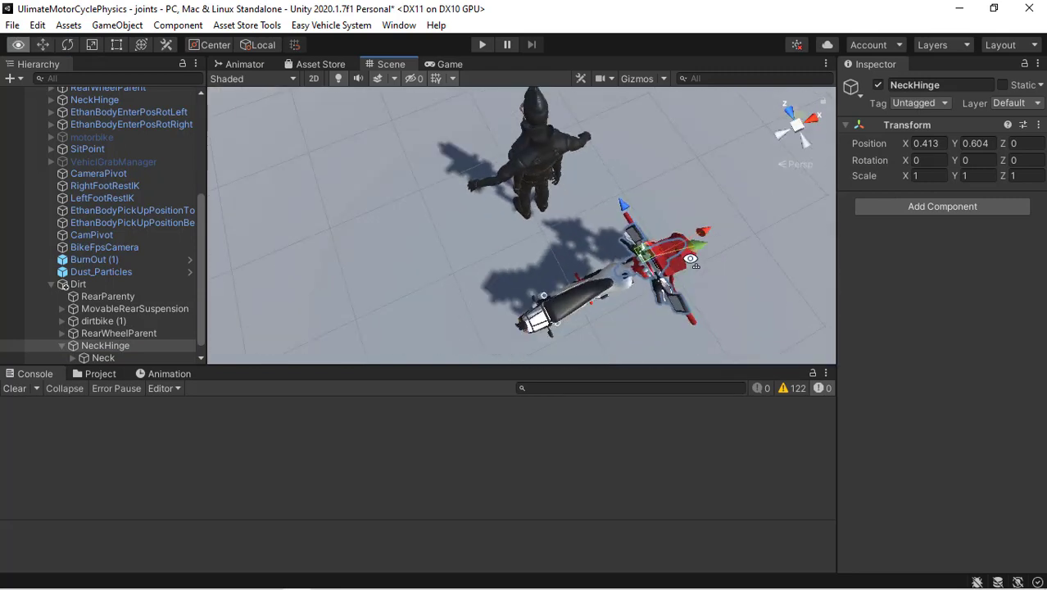
scroll(685, 254, "up", 5)
right_click_drag(483, 265, 870, 41)
right_click_drag(541, 165, 726, 149)
key("w")
key("d")
right_click_drag(536, 143, 588, 138)
key("a")
key("a")
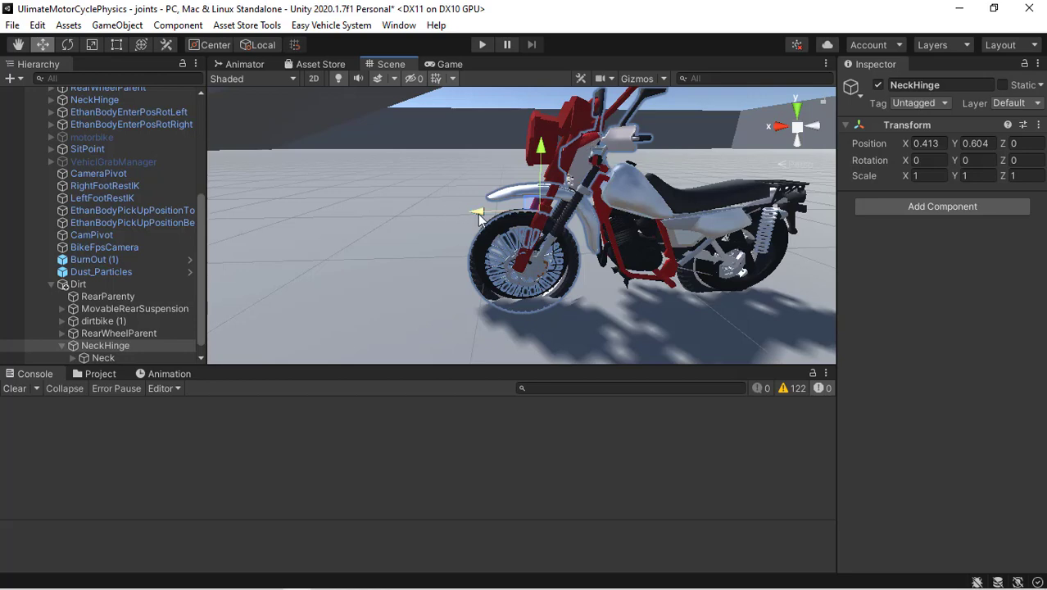
left_click(60, 345)
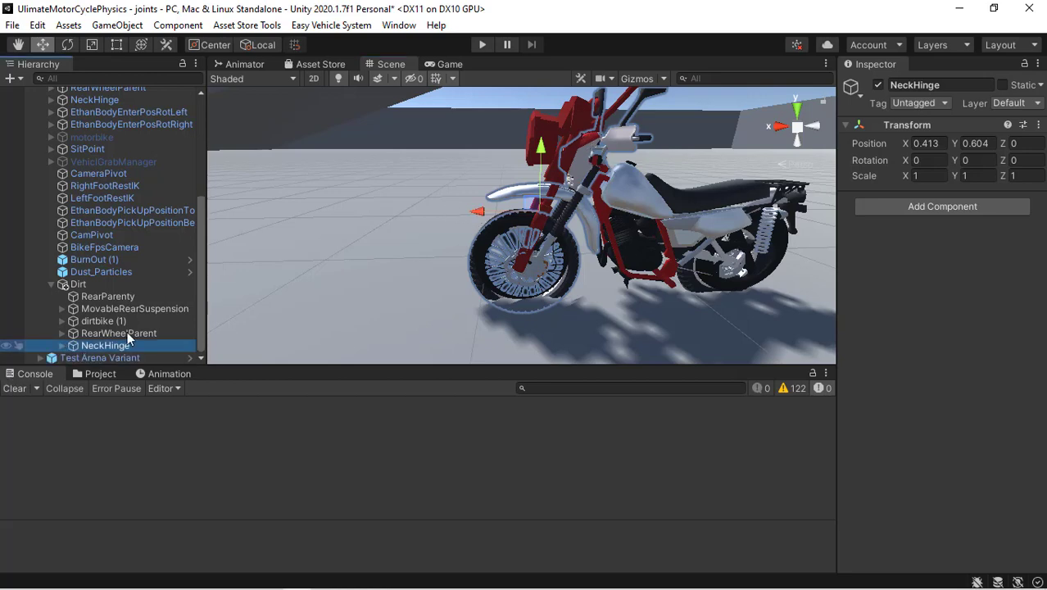
left_click_drag(955, 161, 118, 352)
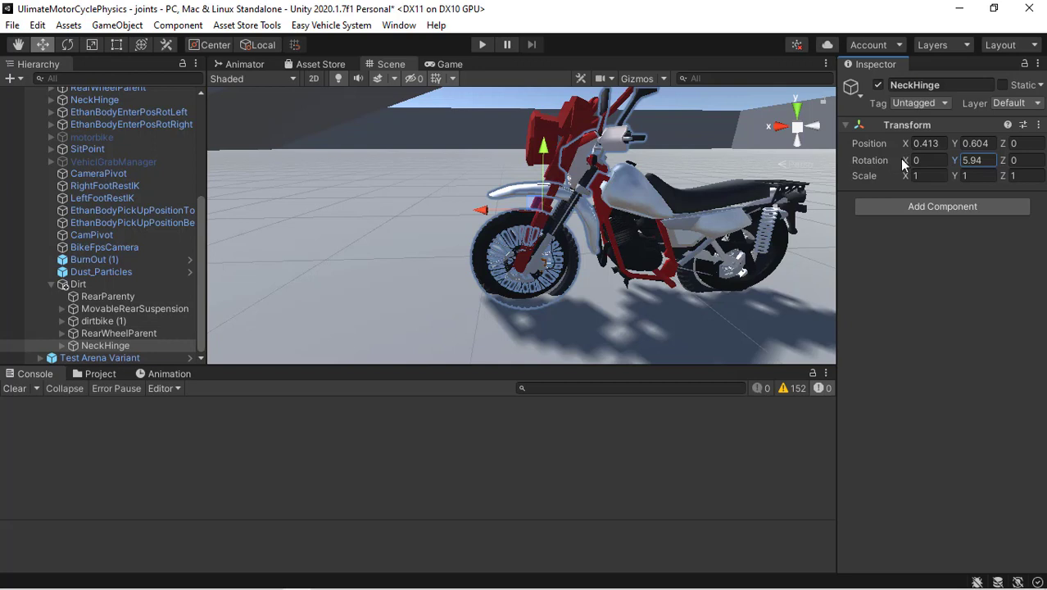
type("0")
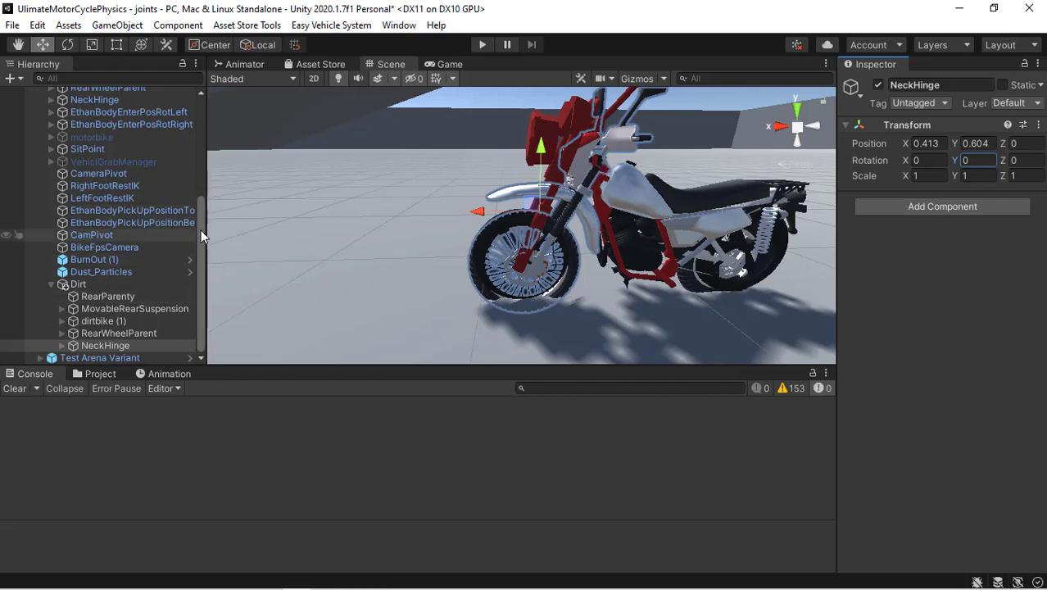
Deactivate the original NeckHinge child of SimpleBike(IKSupport) to hide the red front fork and wheel
scroll(201, 205, "up", 3)
left_click(142, 160)
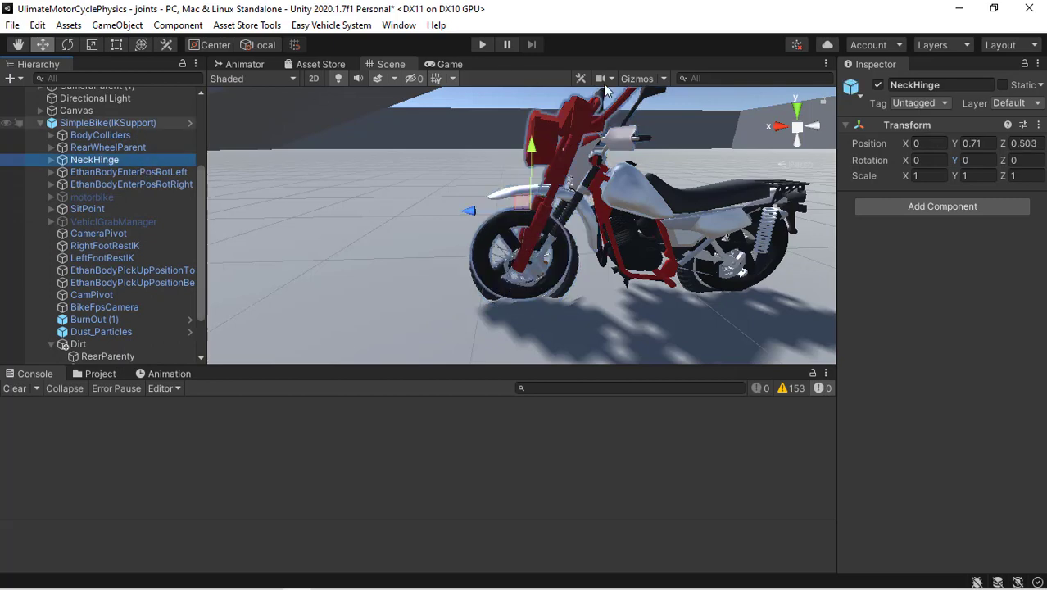
left_click(875, 86)
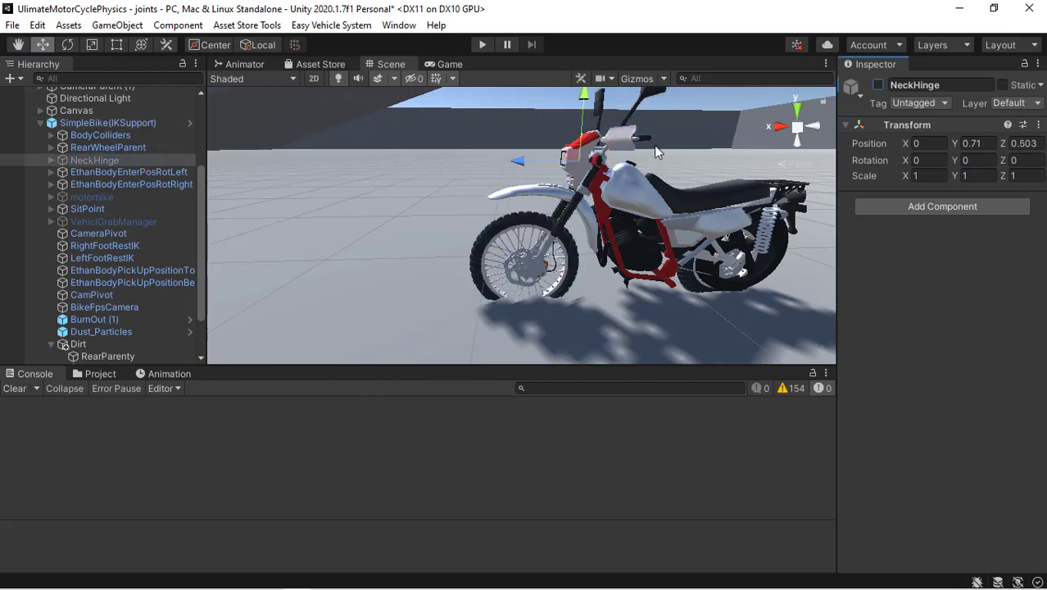
Swing Dirt's NeckHinge through several Y rotations to check the steering pivot, then restore the Y rotation to 0
right_click_drag(654, 145, 263, 264)
key("d")
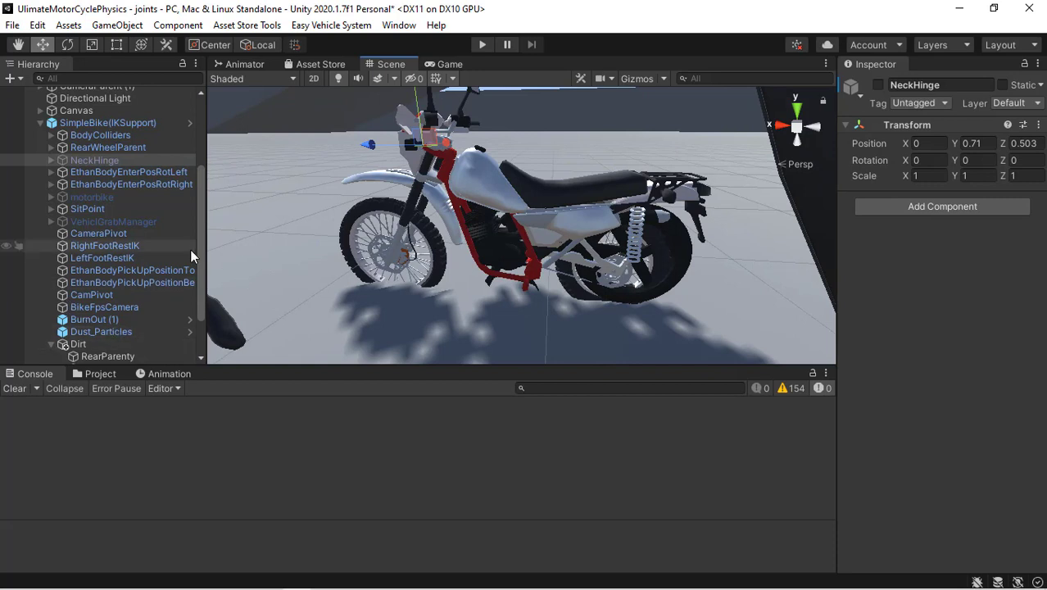
left_click_drag(200, 252, 196, 301)
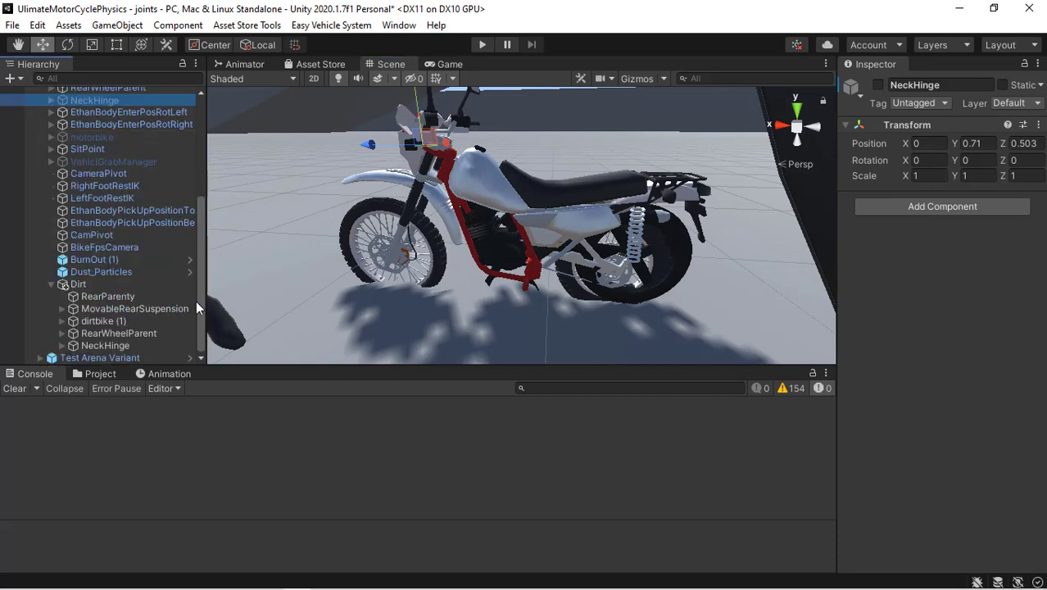
left_click(105, 345)
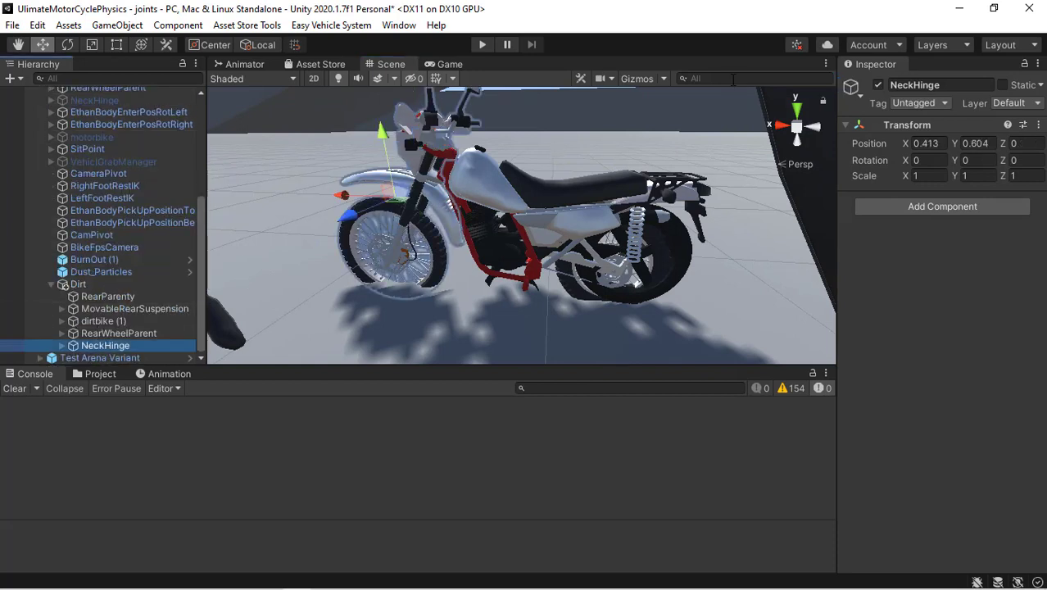
left_click(975, 159)
type("3.73")
left_click_drag(139, 155, 875, 121)
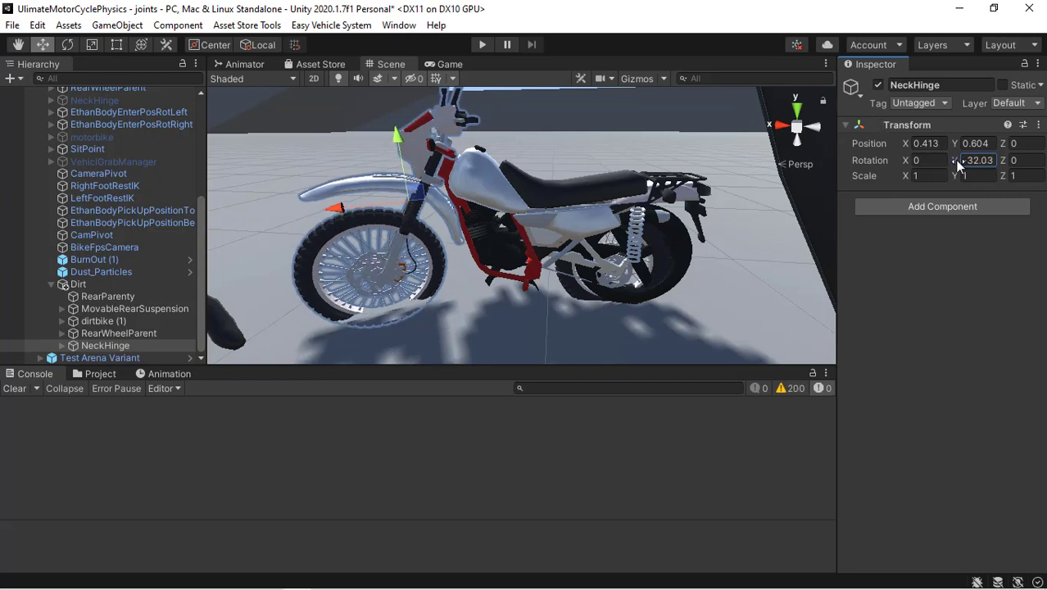
left_click_drag(962, 163, 547, 131)
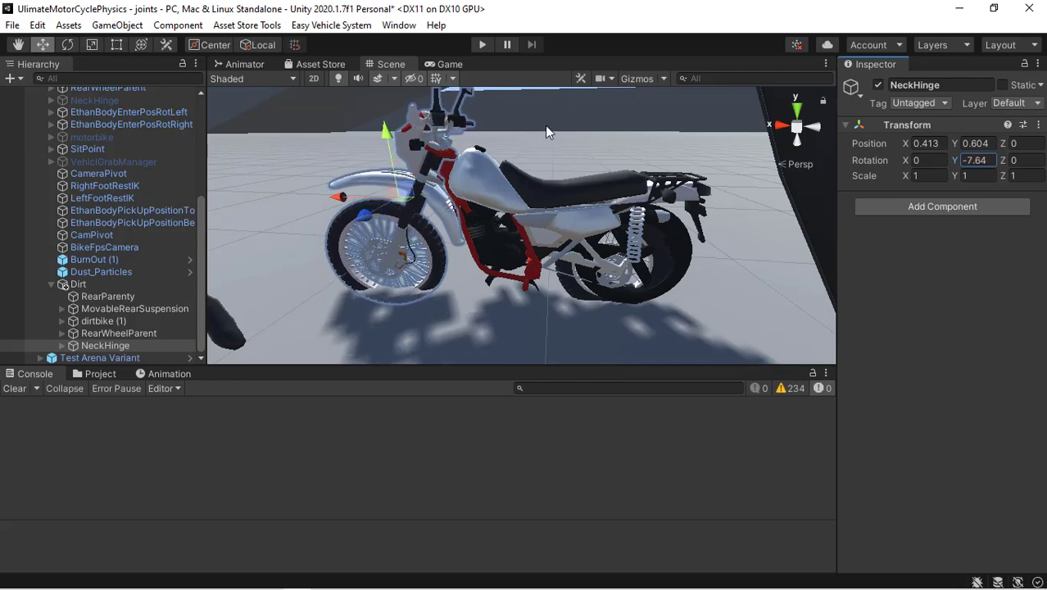
key("ctrl+z")
type("0")
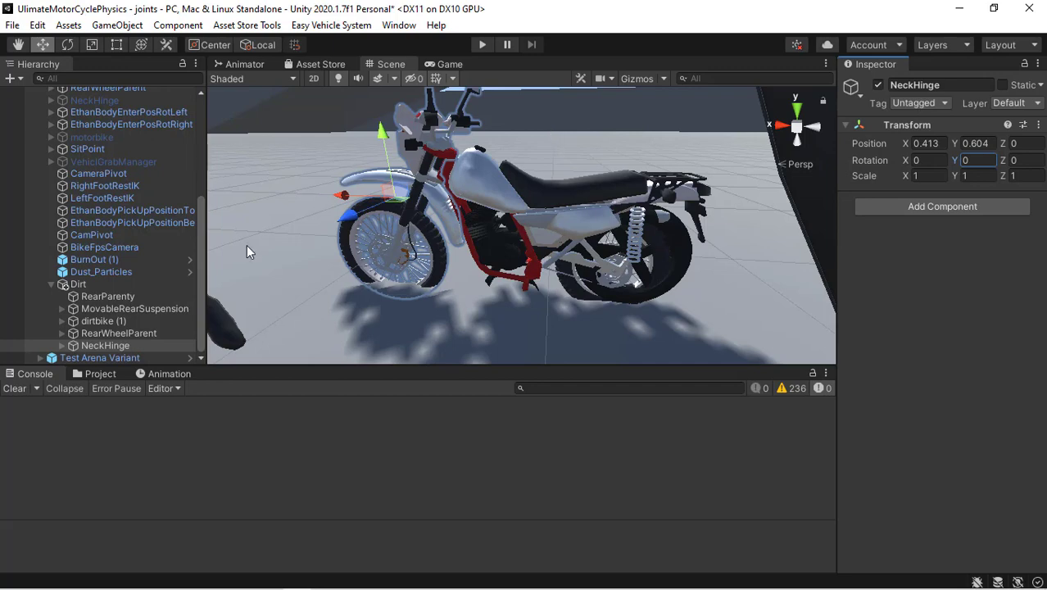
Try to move FrontWheel, LeftHandIkTarget and RightHandIkTarget from the original NeckHinge into Dirt's NeckHinge
right_click_drag(533, 195, 497, 197)
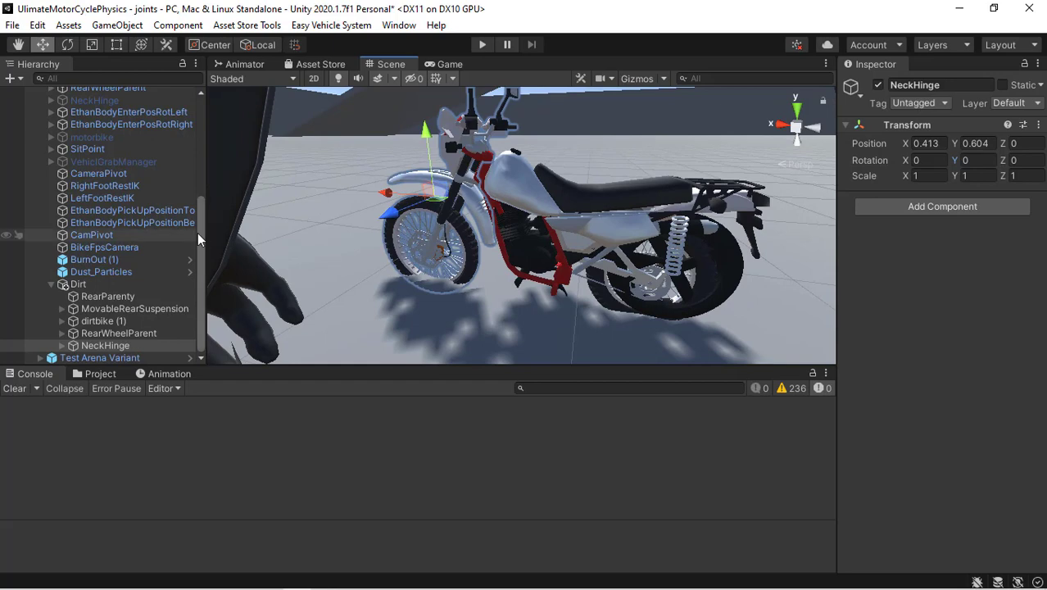
left_click_drag(198, 233, 198, 191)
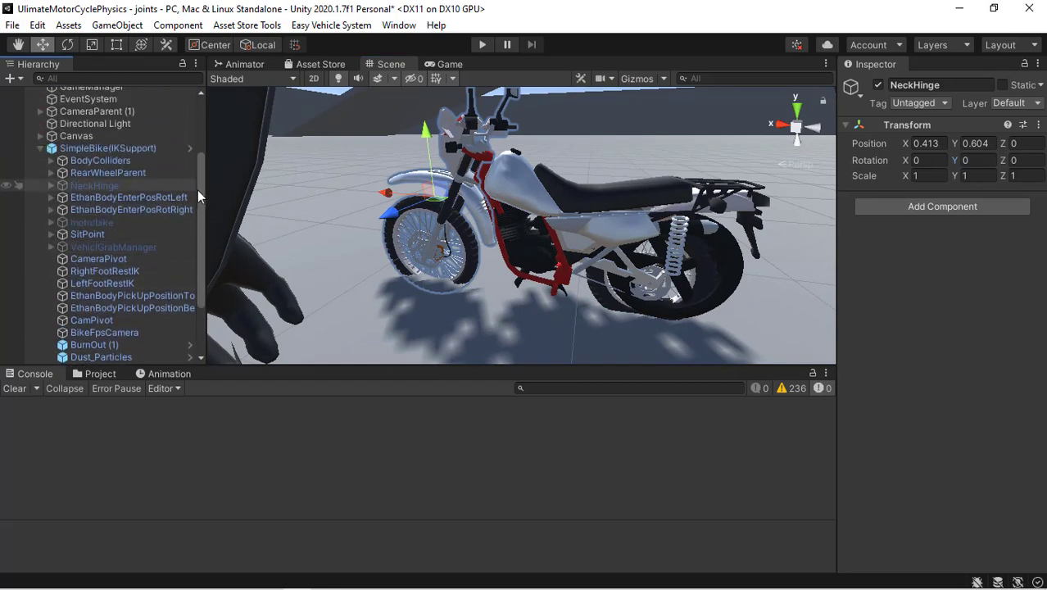
left_click(100, 183)
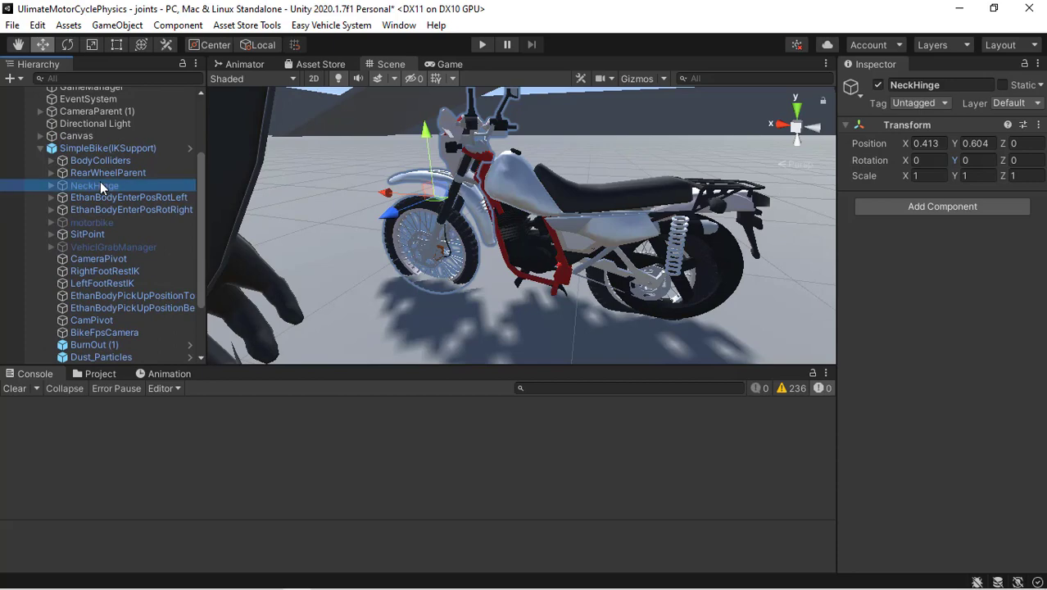
left_click(52, 185)
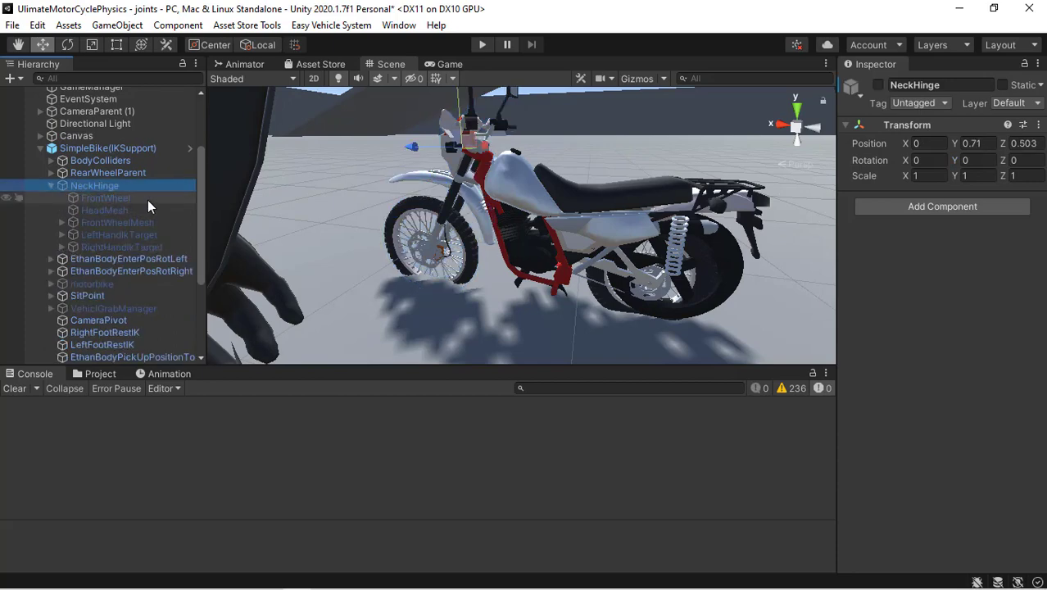
left_click(120, 202)
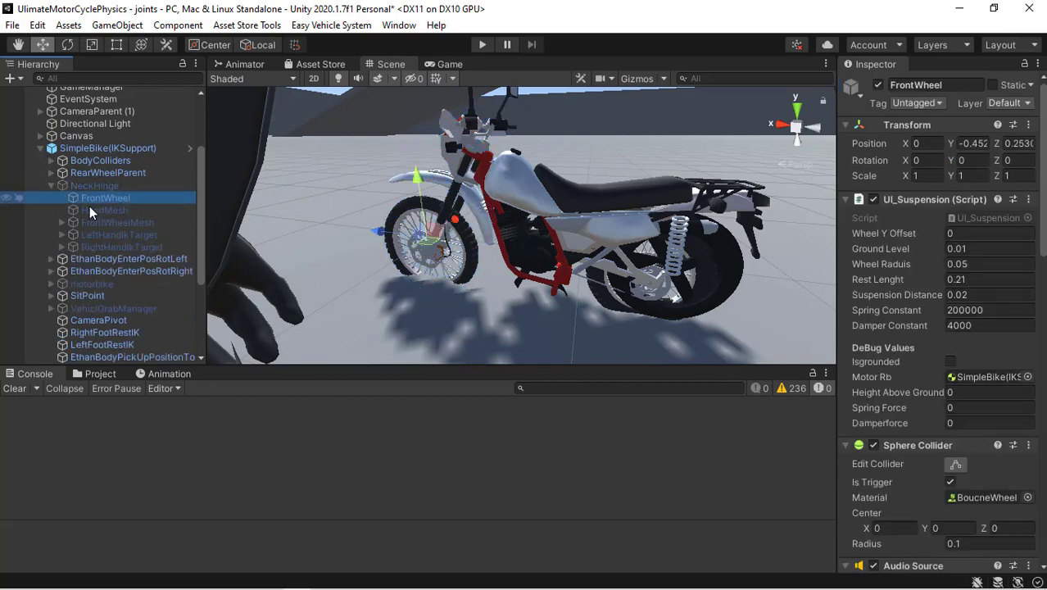
left_click(129, 236, "ctrl")
left_click(137, 248, "ctrl")
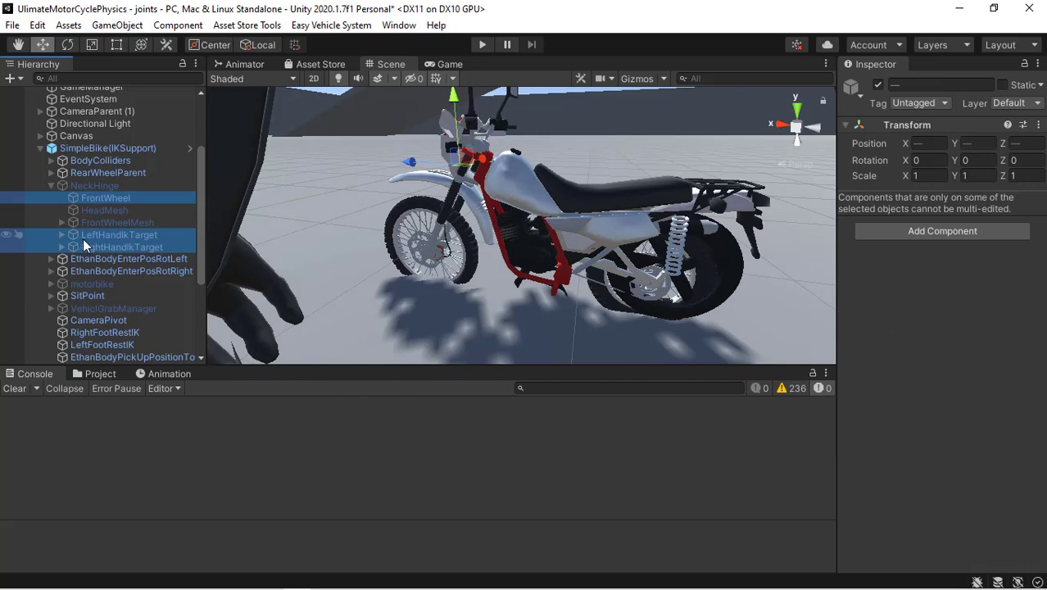
left_click_drag(92, 235, 99, 350)
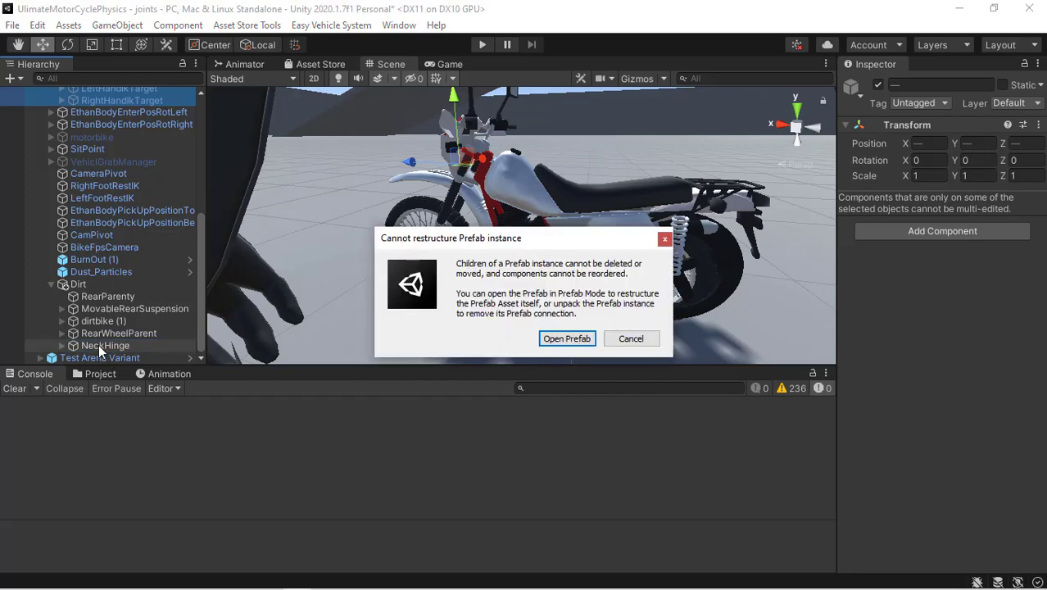
left_click(630, 339)
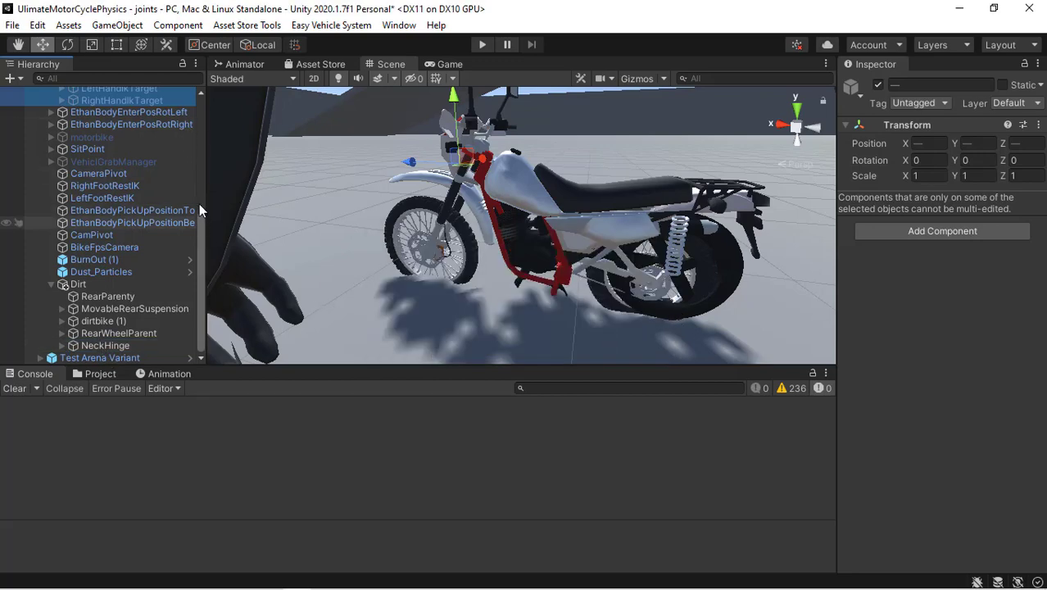
Unpack the SimpleBike(IKSupport) prefab instance completely
left_click_drag(199, 204, 201, 148)
left_click(139, 176)
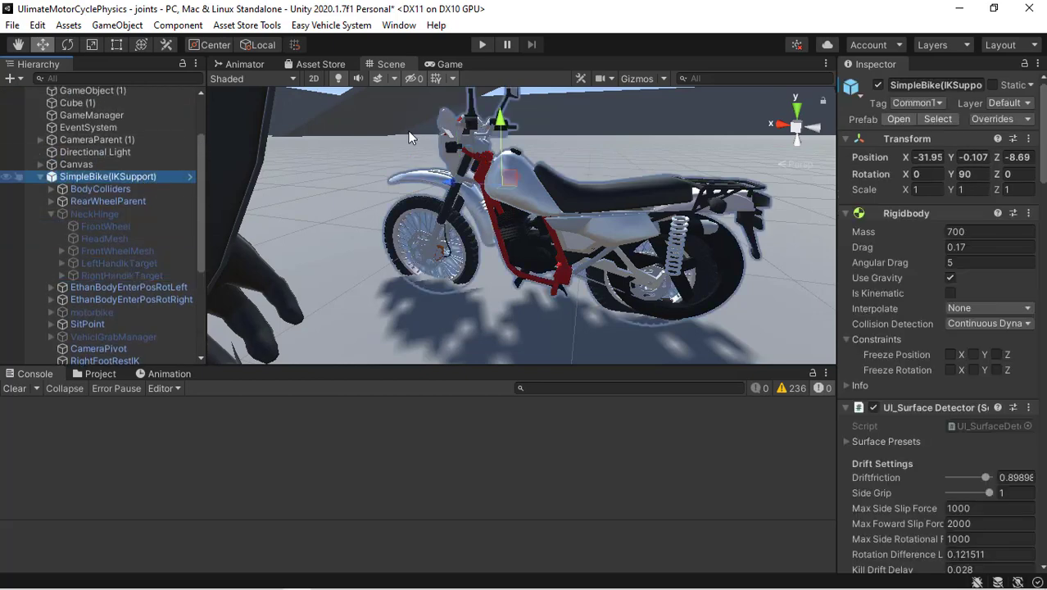
right_click(147, 178)
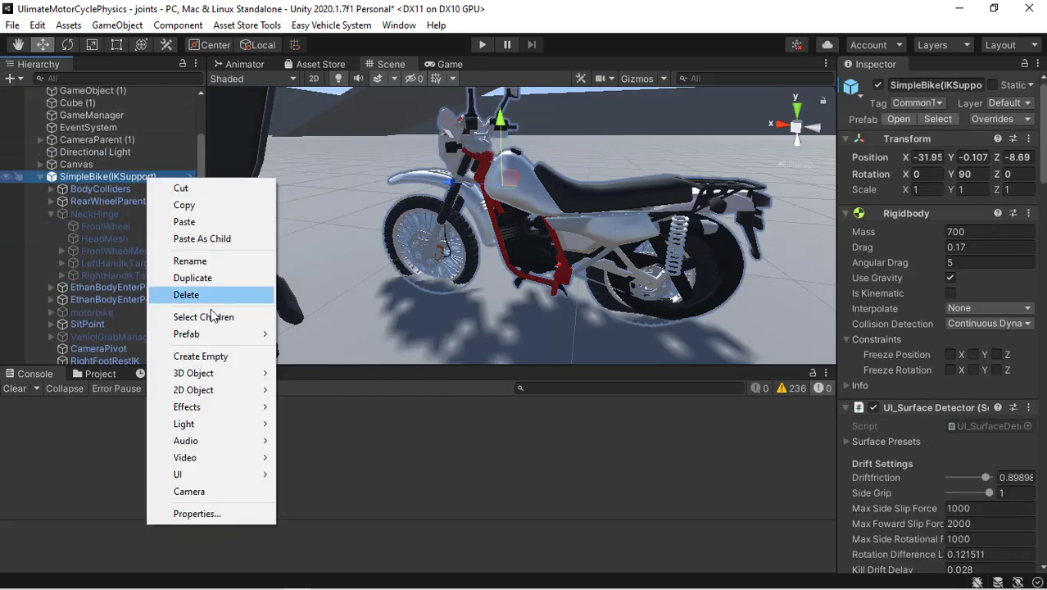
mouse_move(280, 337)
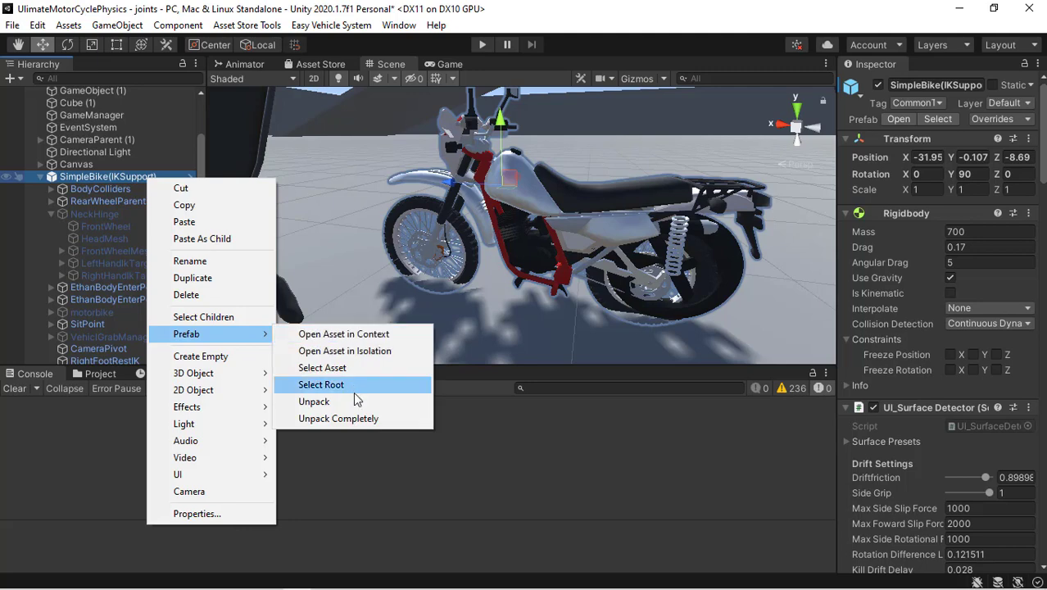
left_click(354, 418)
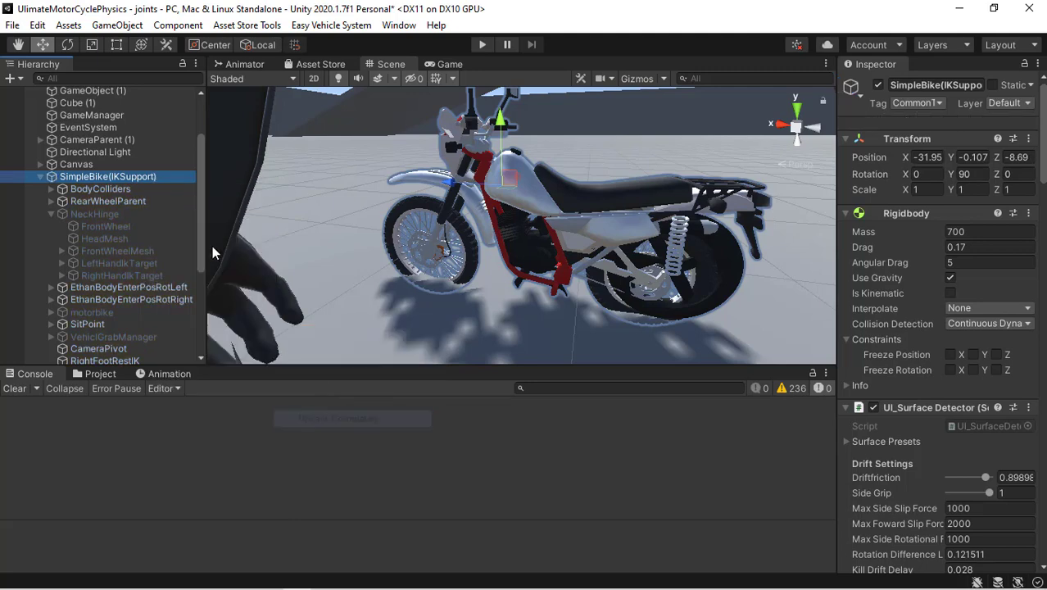
Move FrontWheel, LeftHandIkTarget and RightHandIkTarget from the original NeckHinge into Dirt's NeckHinge and check each one there
left_click(117, 225)
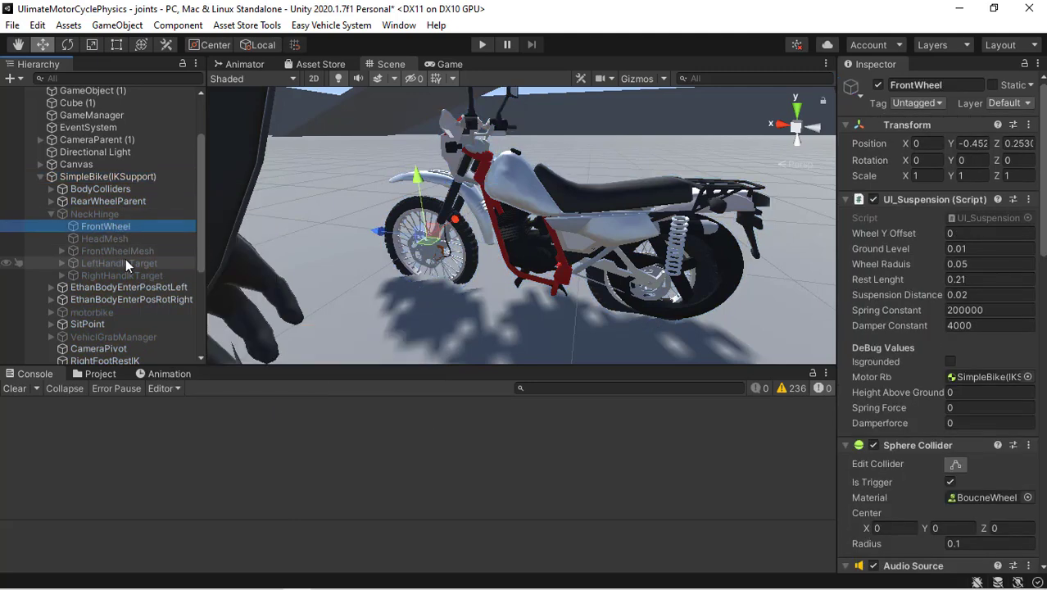
left_click(126, 263, "ctrl")
left_click(129, 273, "ctrl")
left_click_drag(99, 263, 114, 345)
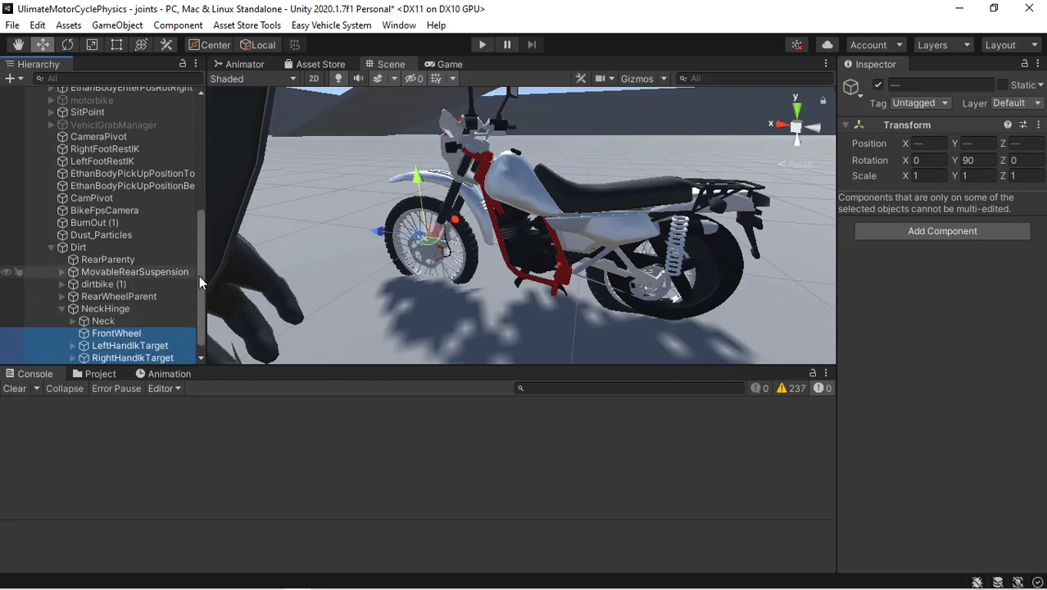
scroll(199, 305, "down", 1)
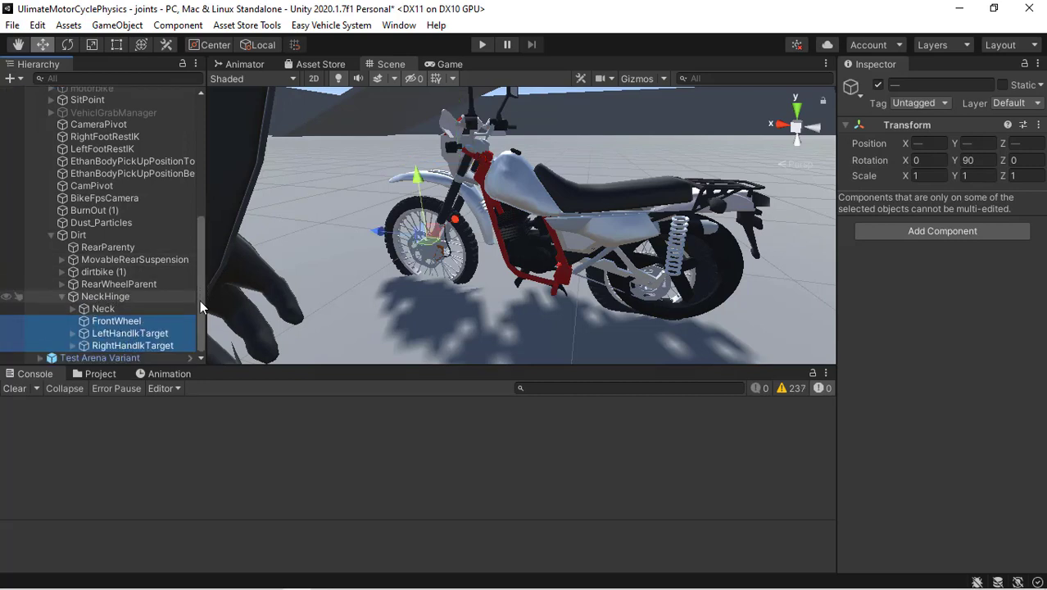
left_click(144, 333)
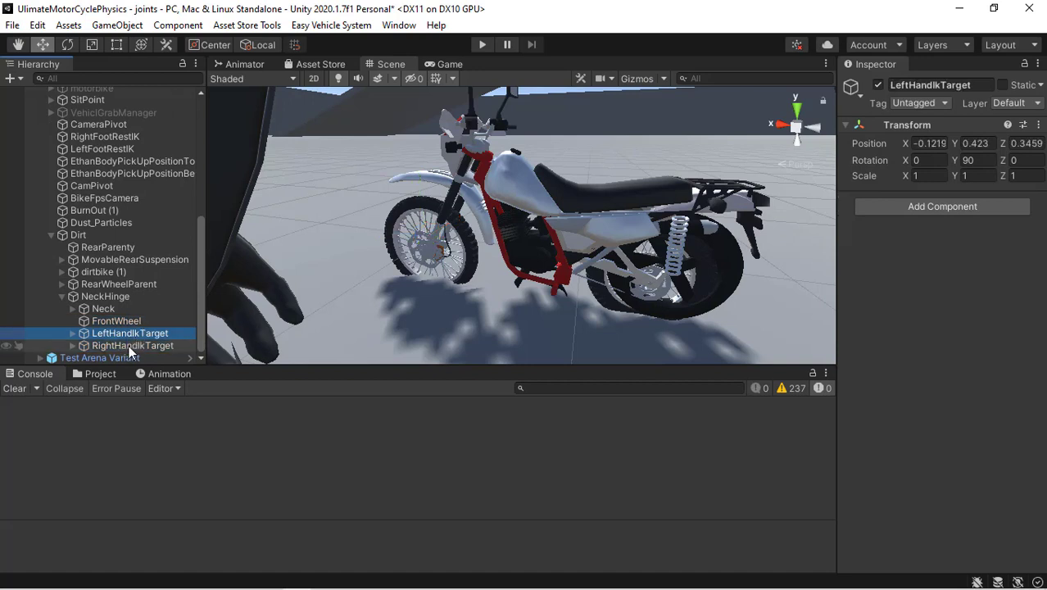
left_click(121, 346)
left_click(118, 321)
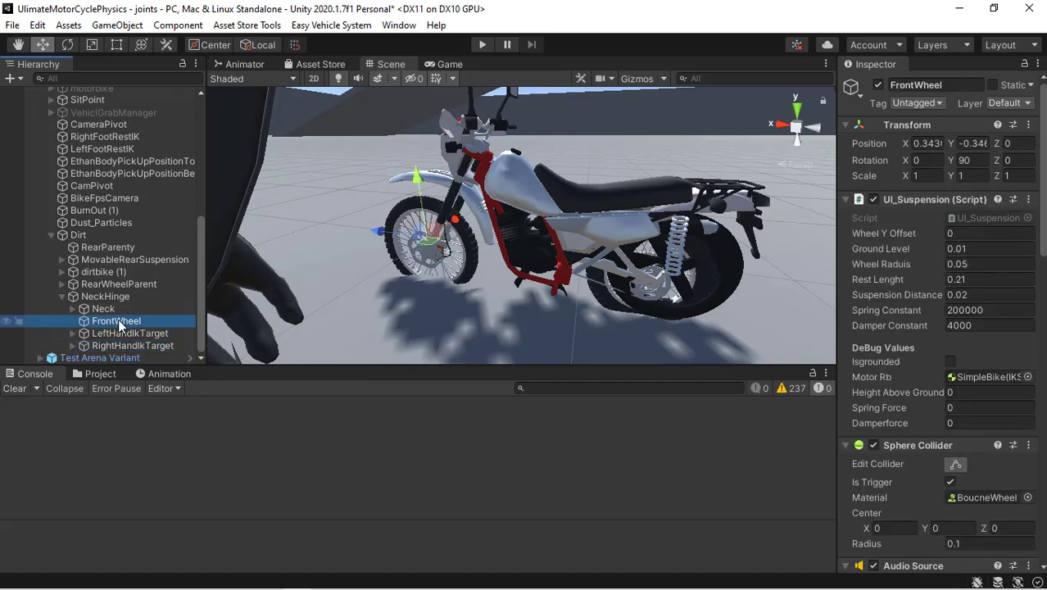
Delete the inactive original NeckHinge and motorbike children of SimpleBike(IKSupport)
left_click(61, 296)
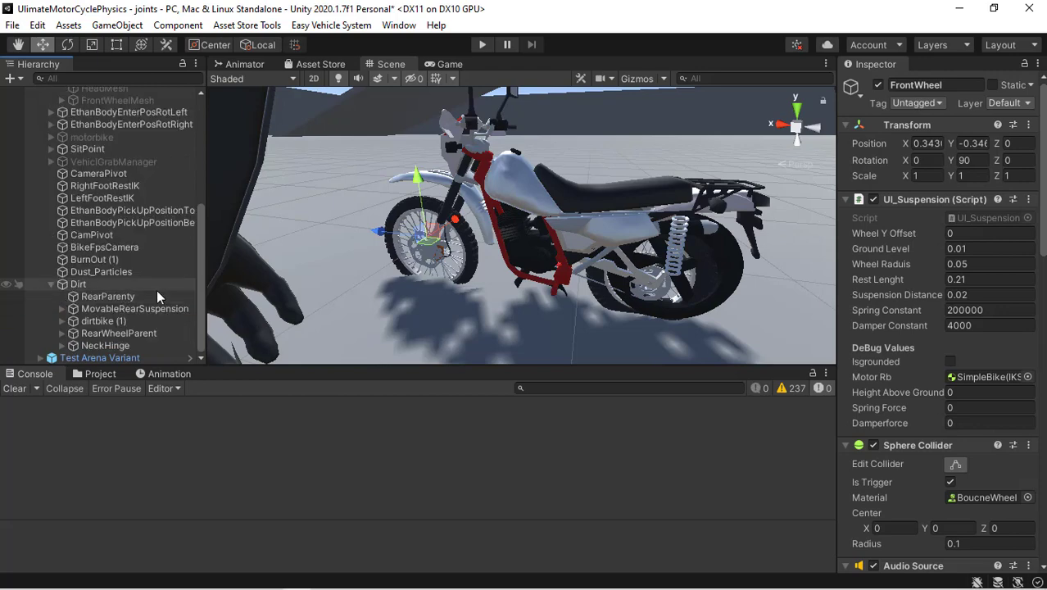
left_click_drag(199, 248, 150, 199)
left_click(51, 201)
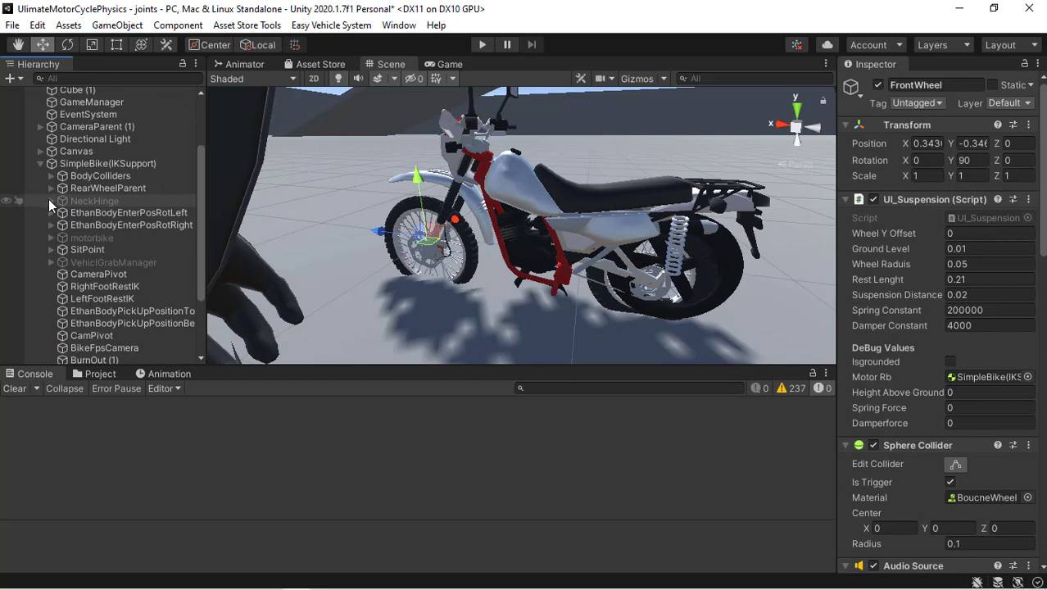
left_click(86, 201)
left_click(92, 237, "ctrl")
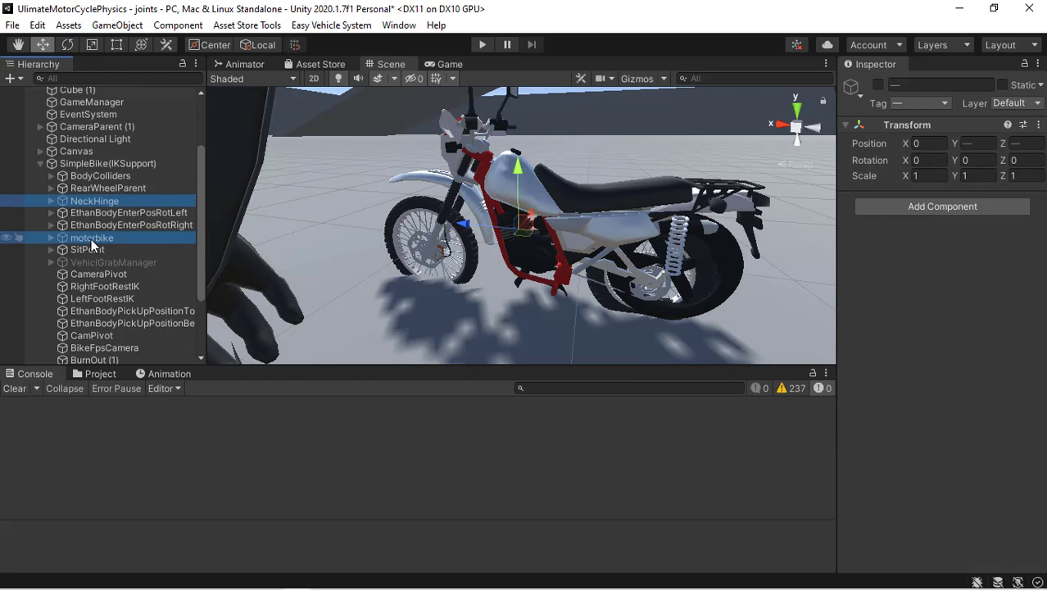
key("Delete")
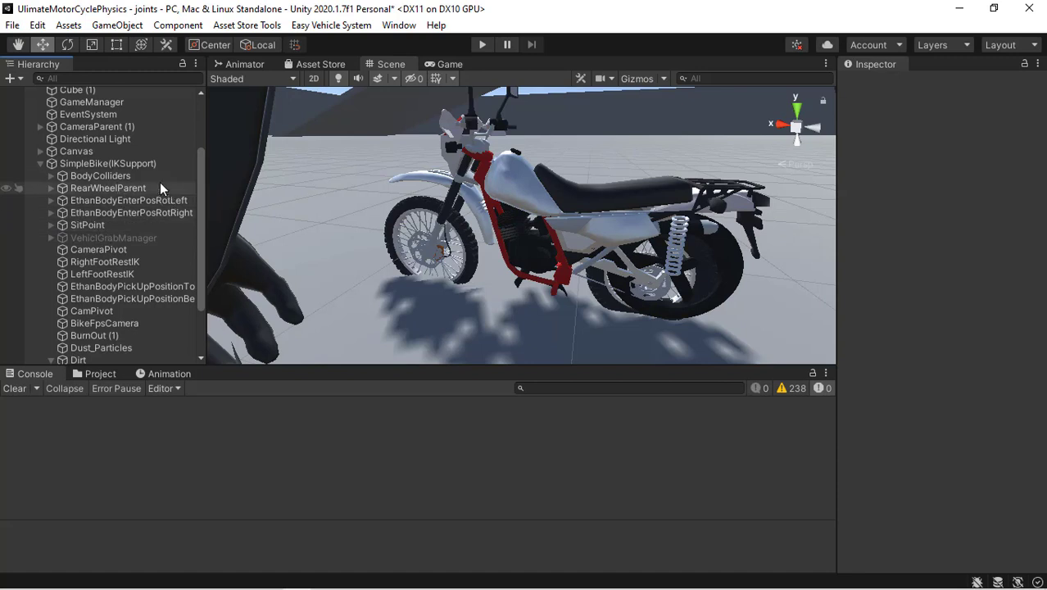
Move the RearWheel object out of SimpleBike's original RearWheelParent and make it a direct child of Dirt
left_click(90, 188)
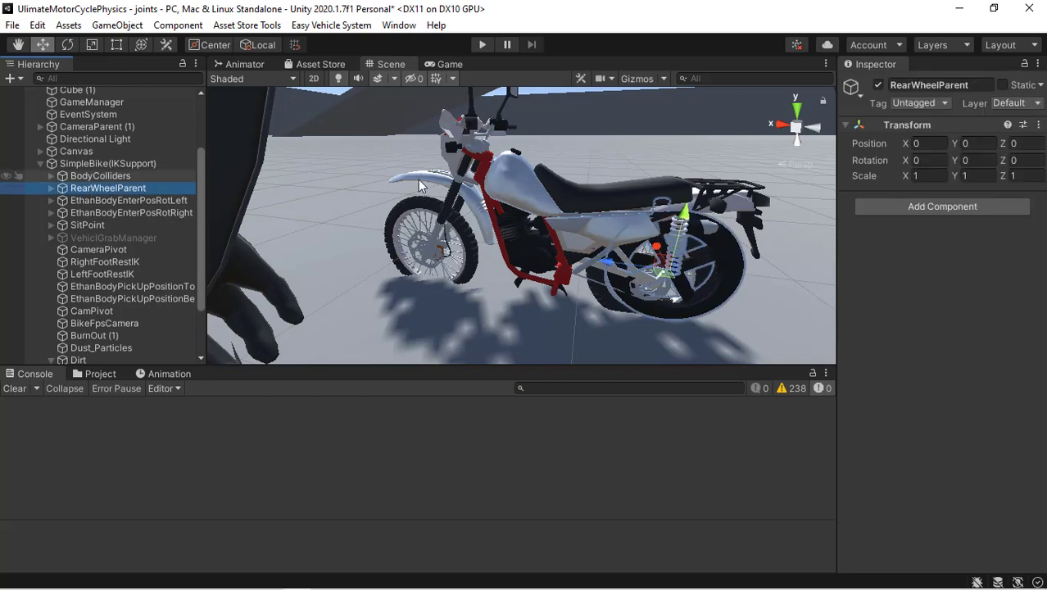
left_click(50, 188)
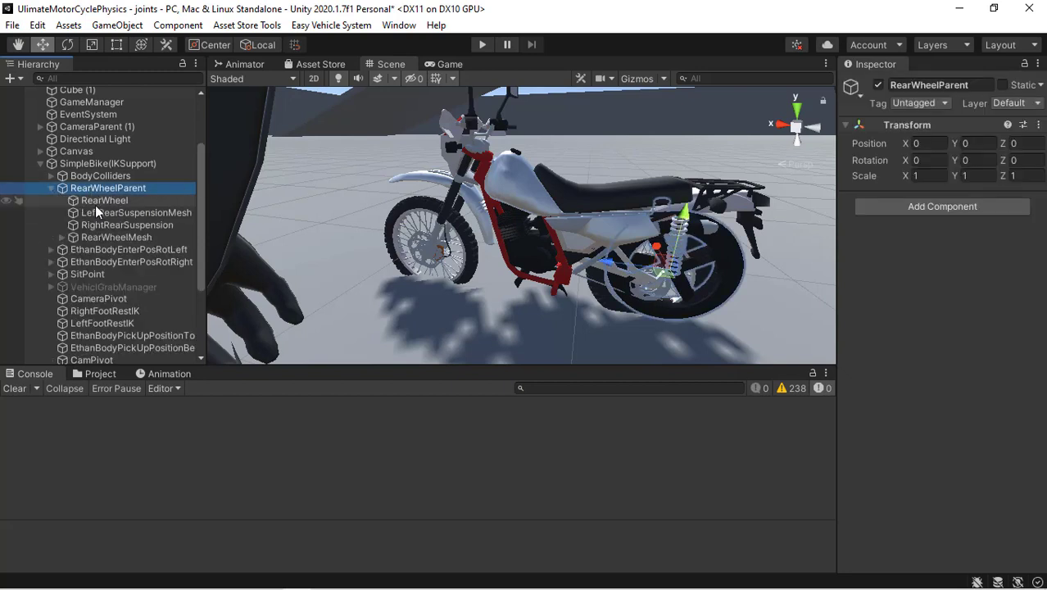
left_click(95, 200)
left_click(73, 188)
left_click(120, 202)
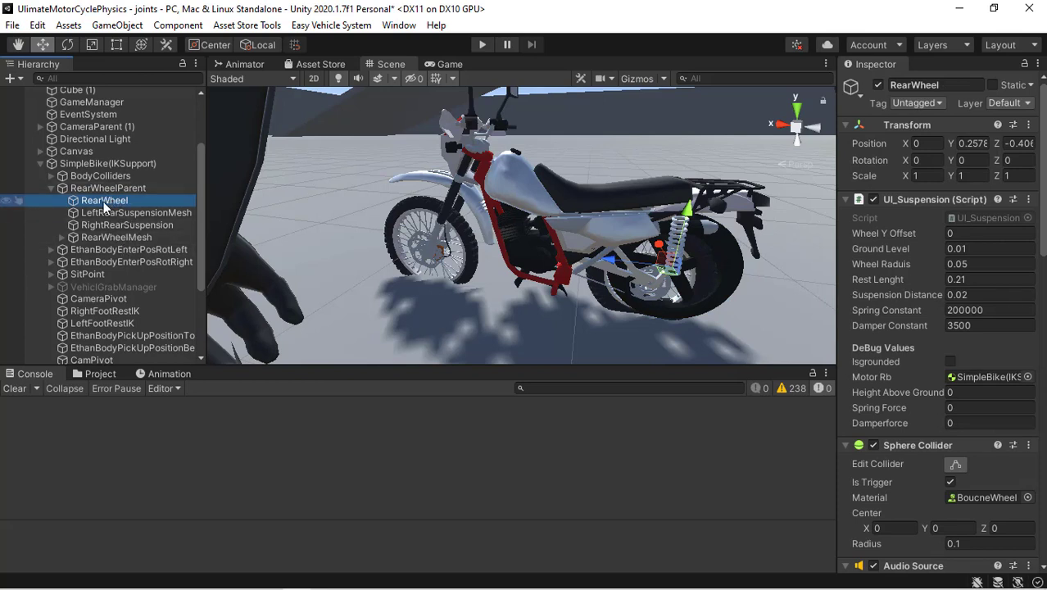
left_click_drag(104, 206, 92, 287)
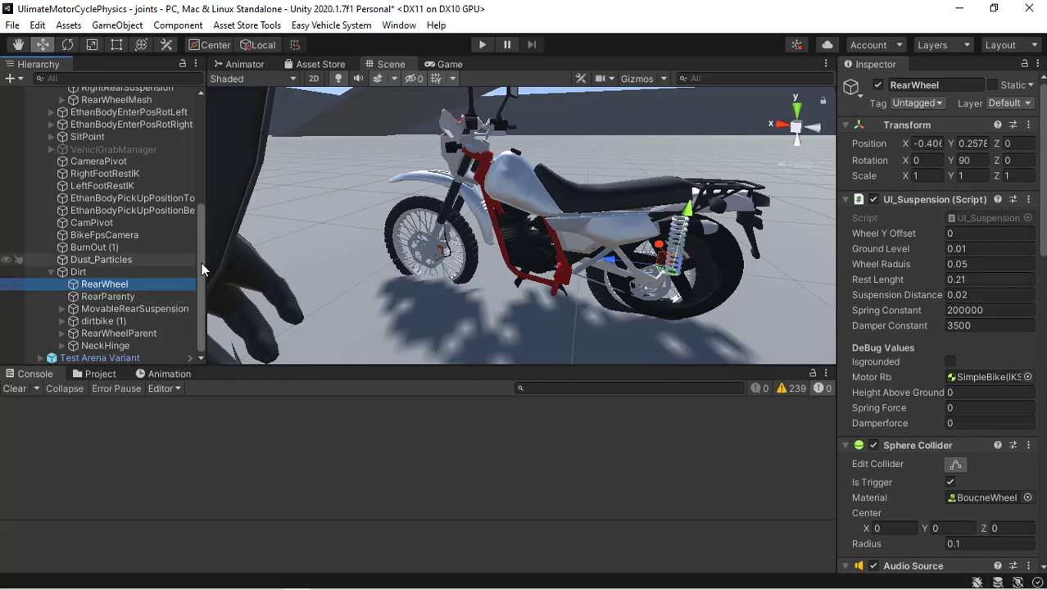
Delete SimpleBike's original RearWheelParent together with its remaining suspension and wheel meshes
scroll(201, 213, "up", 3)
scroll(180, 194, "up", 2)
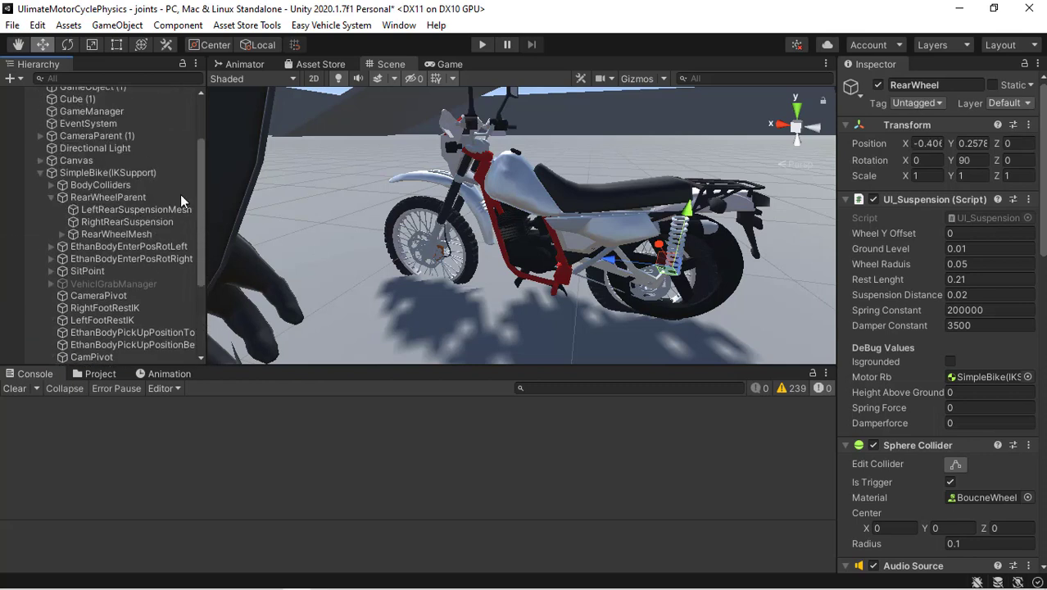
left_click(123, 210)
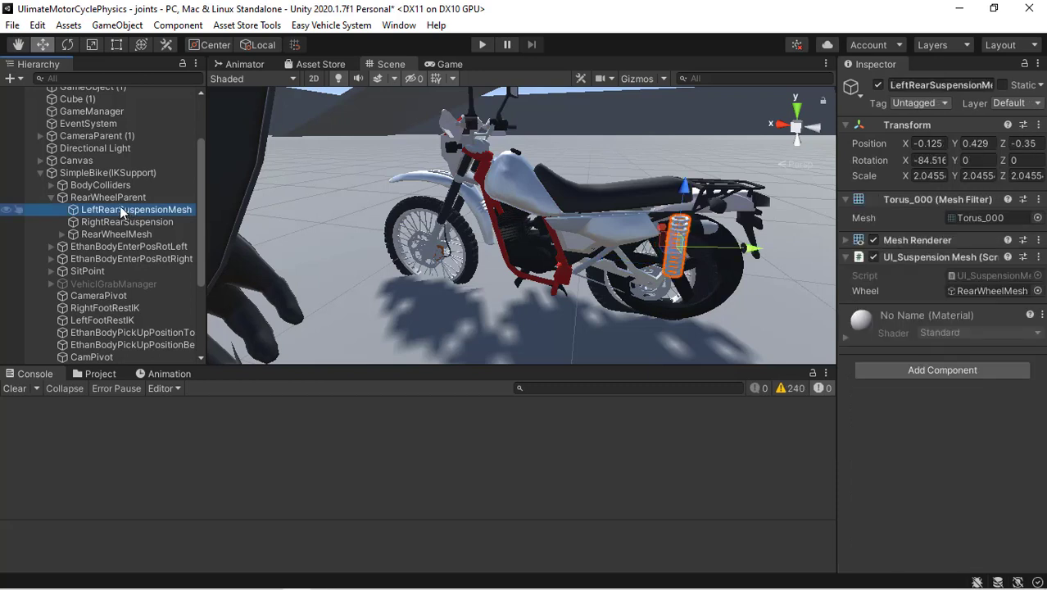
left_click(74, 199)
left_click(51, 198)
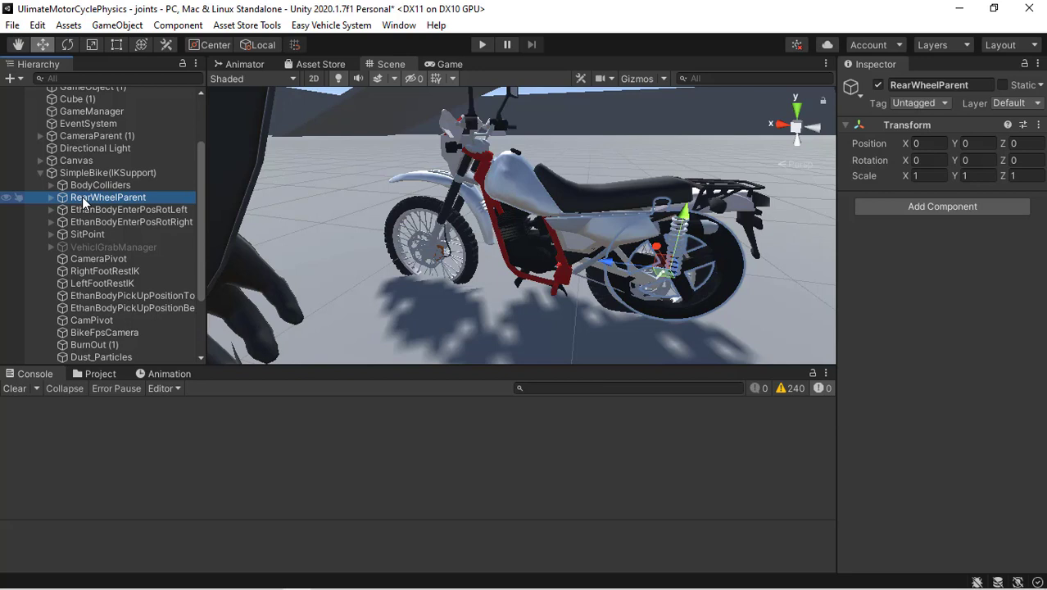
key("Delete")
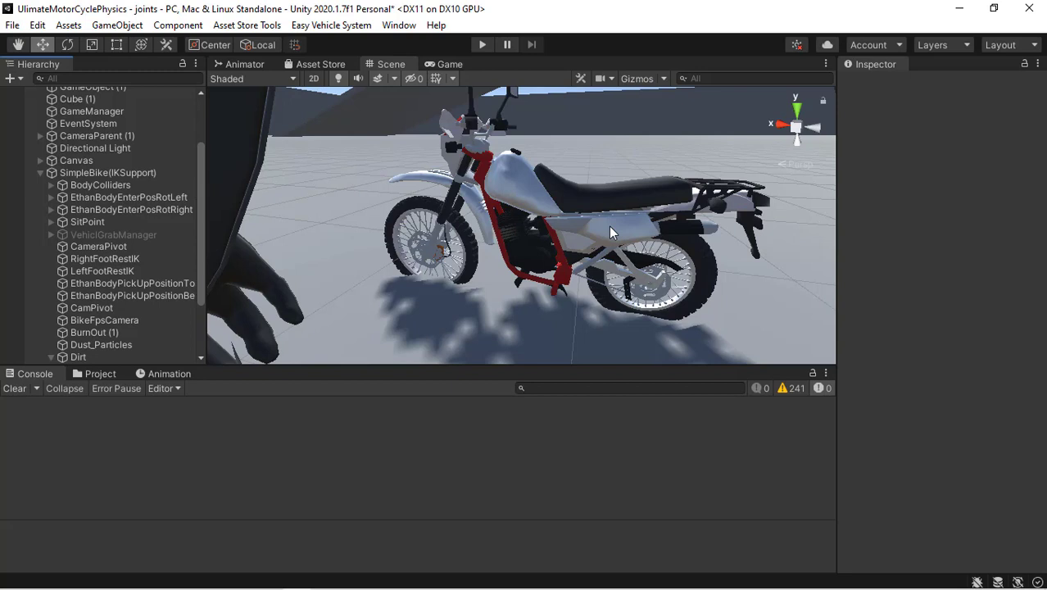
Select Dirt's RearWheel and turn on the scene gizmos to show its sphere collider
left_click_drag(202, 204, 199, 270)
left_click(106, 283)
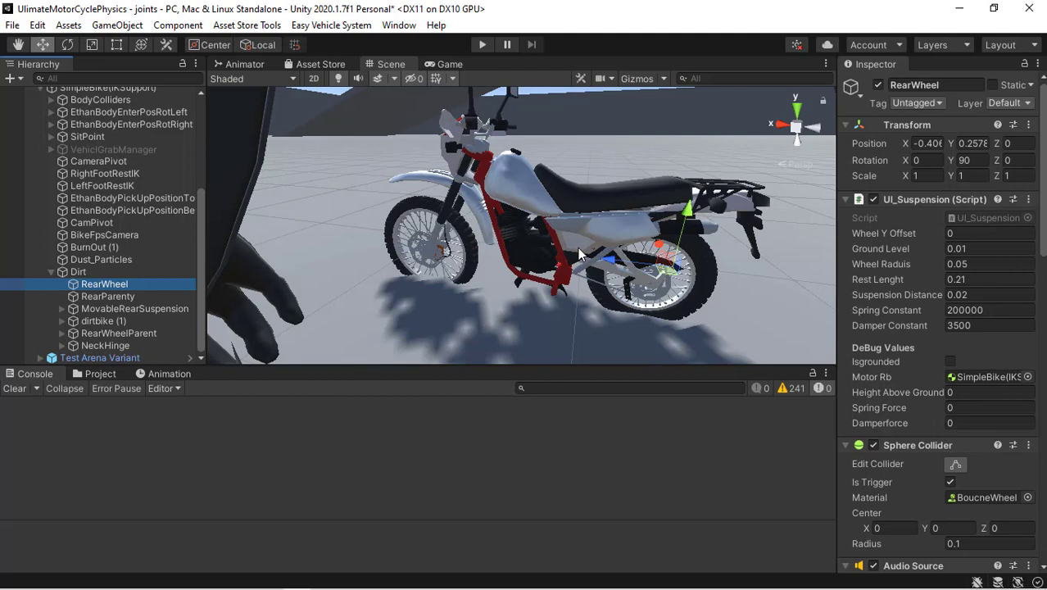
left_click(638, 78)
key("alt")
right_click_drag(651, 235, 652, 236)
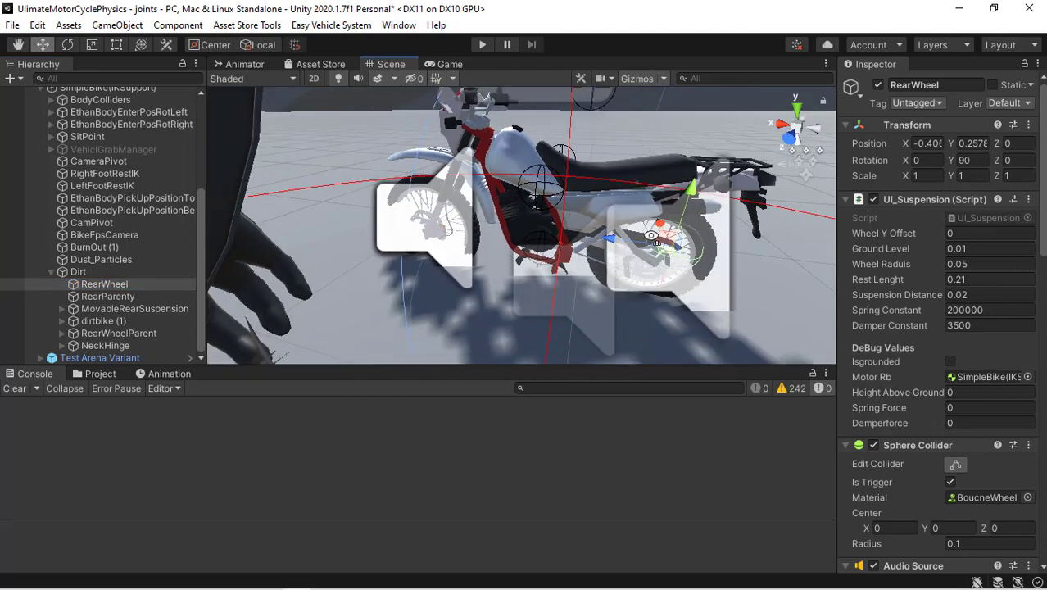
scroll(651, 235, "up", 5)
scroll(651, 236, "down", 5)
scroll(651, 235, "up", 6)
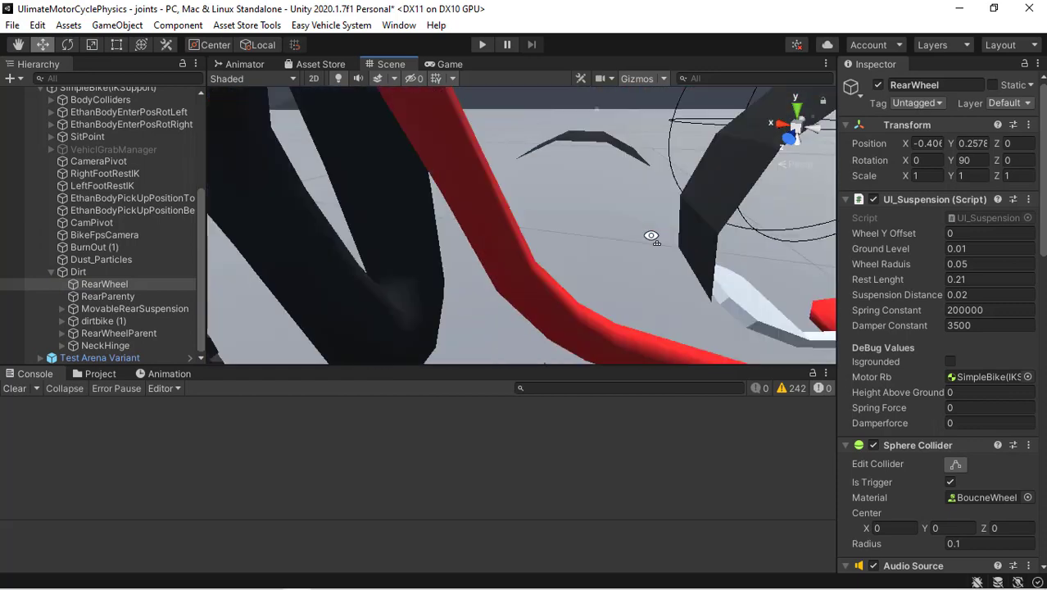
scroll(676, 221, "down", 8)
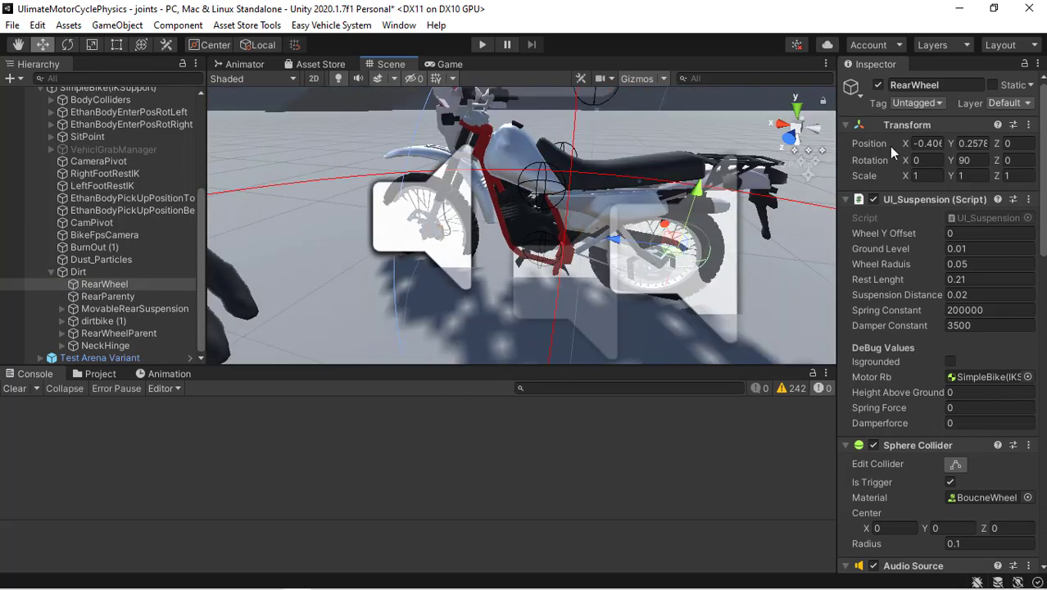
In an orthographic front view, move RearWheel onto the dirt bike's rear hub centre, at about X -0.314, Y 0.193
left_click(799, 168)
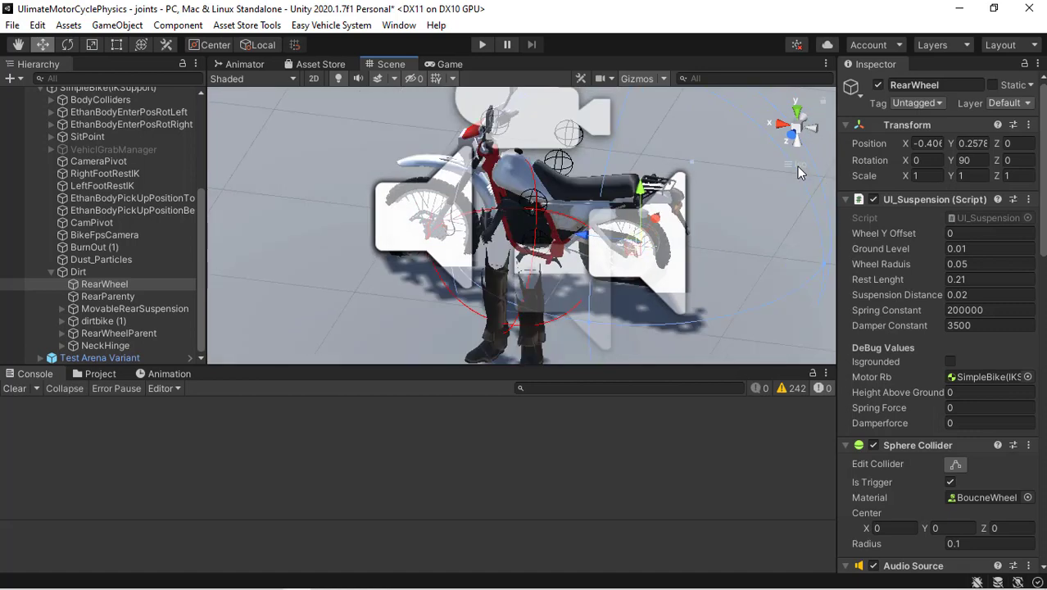
right_click(798, 170)
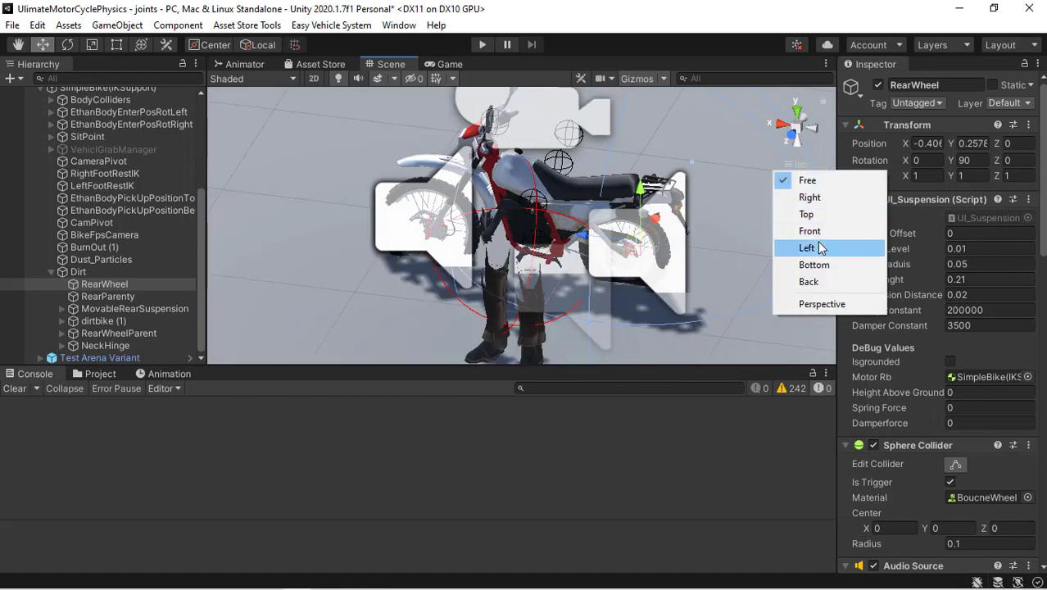
left_click(809, 231)
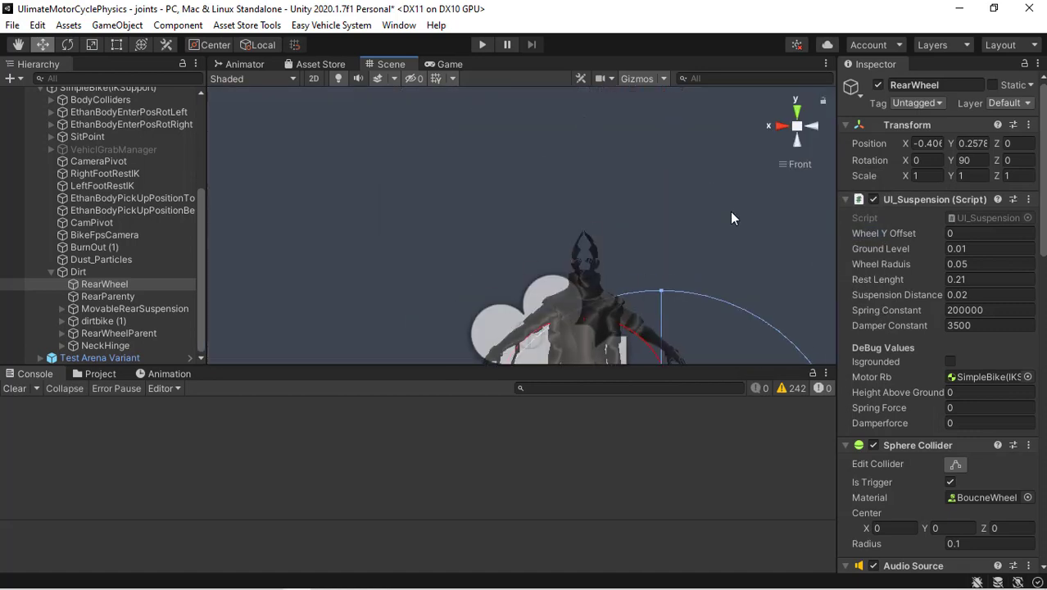
key("f")
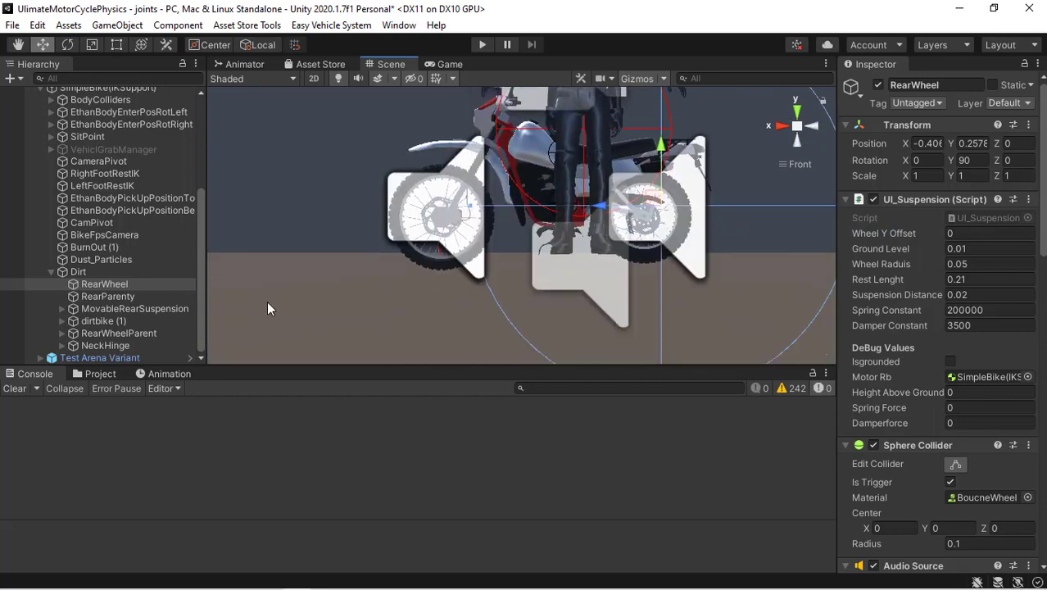
double_click(135, 285)
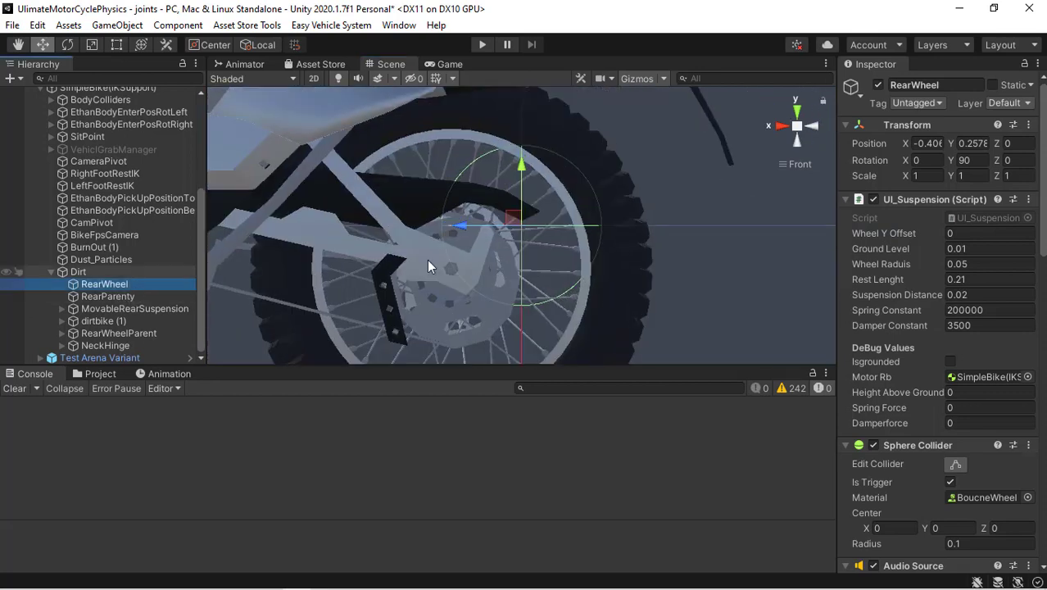
left_click_drag(510, 220, 443, 276)
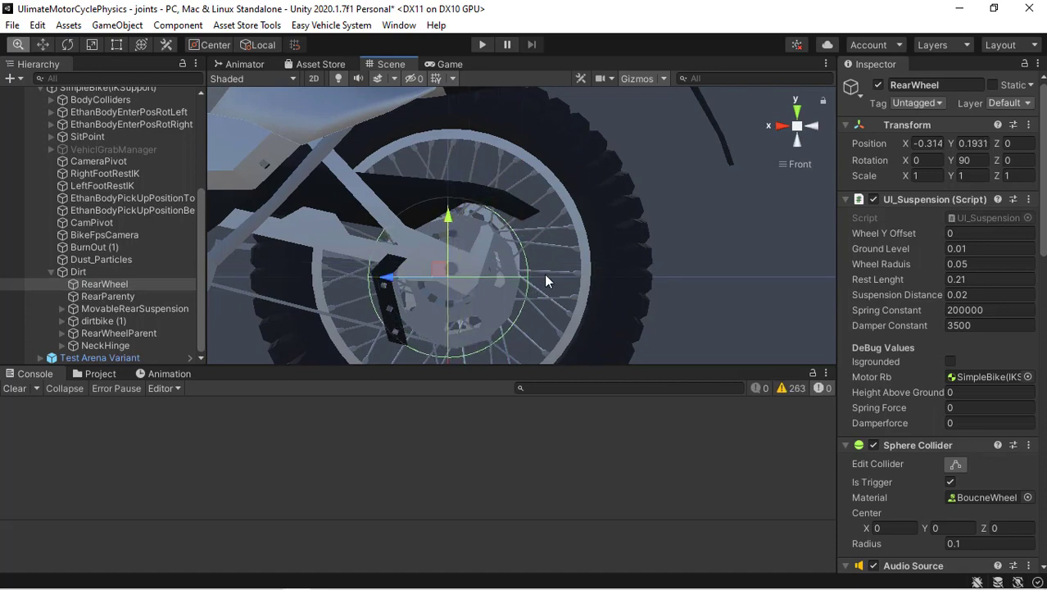
right_click_drag(545, 275, 221, 277, "alt")
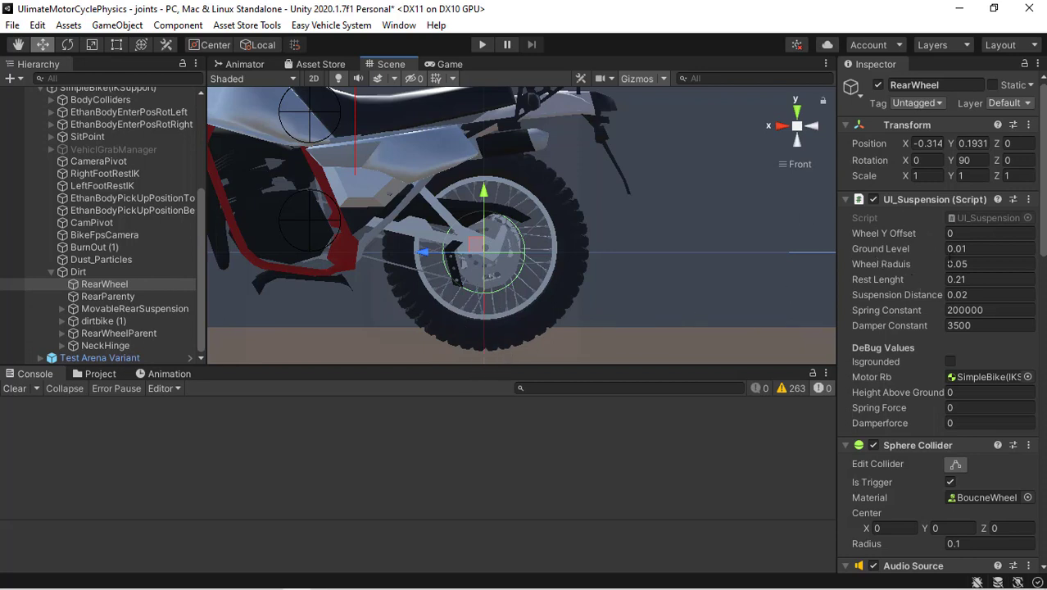
Set the Wheel Raduis of RearWheel's UI_Suspension script to 1.1 and check the wheel against the ground
left_click(947, 264)
type("0.7")
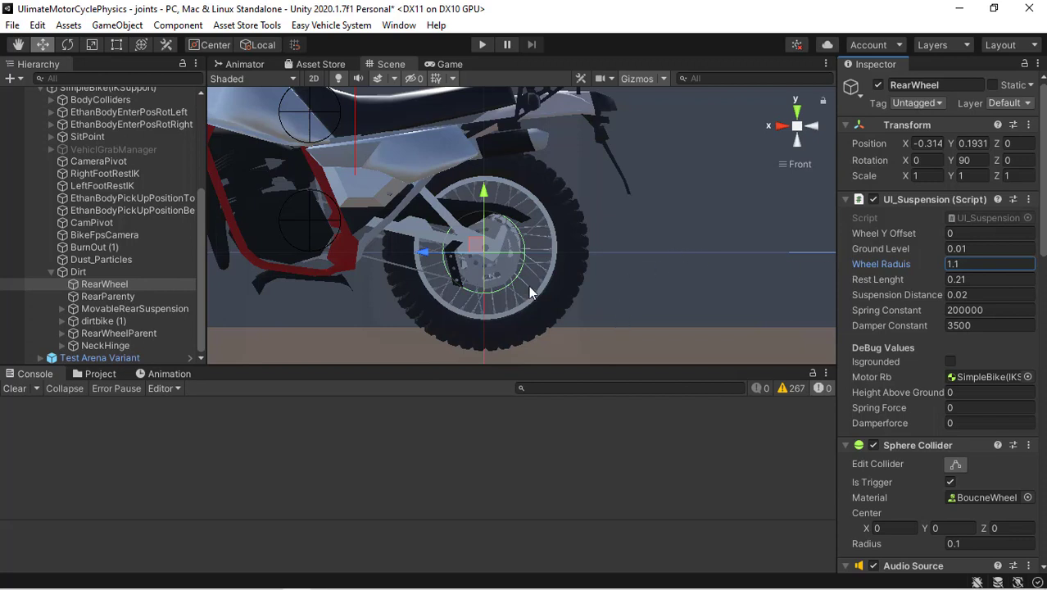
key("Return")
middle_click_drag(505, 265, 510, 233)
mouse_move(517, 365)
left_mouse_down()
mouse_move(514, 334)
mouse_move(512, 348)
left_mouse_up()
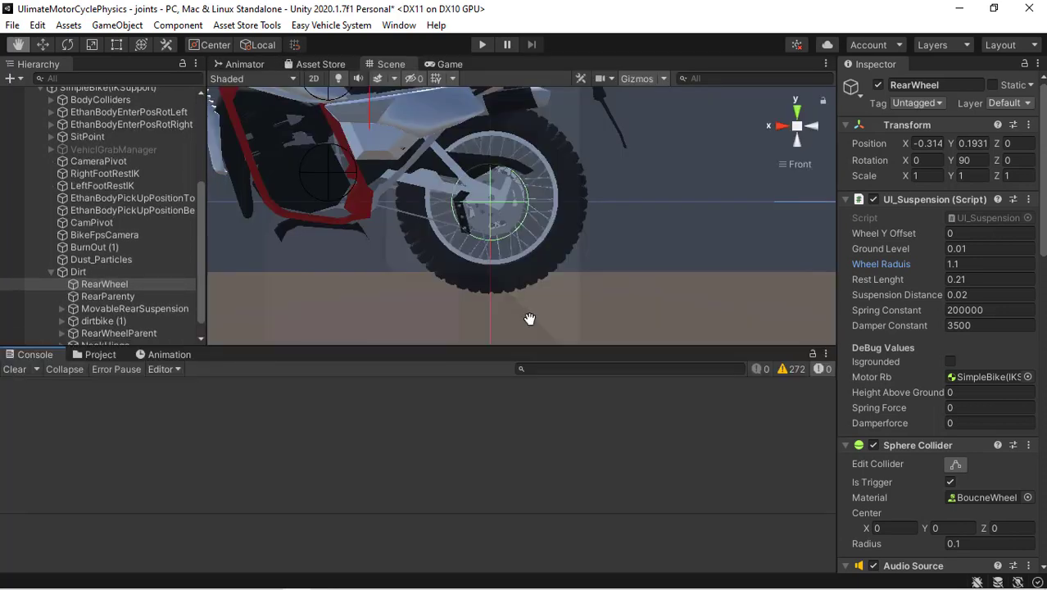
middle_click_drag(531, 317, 532, 289)
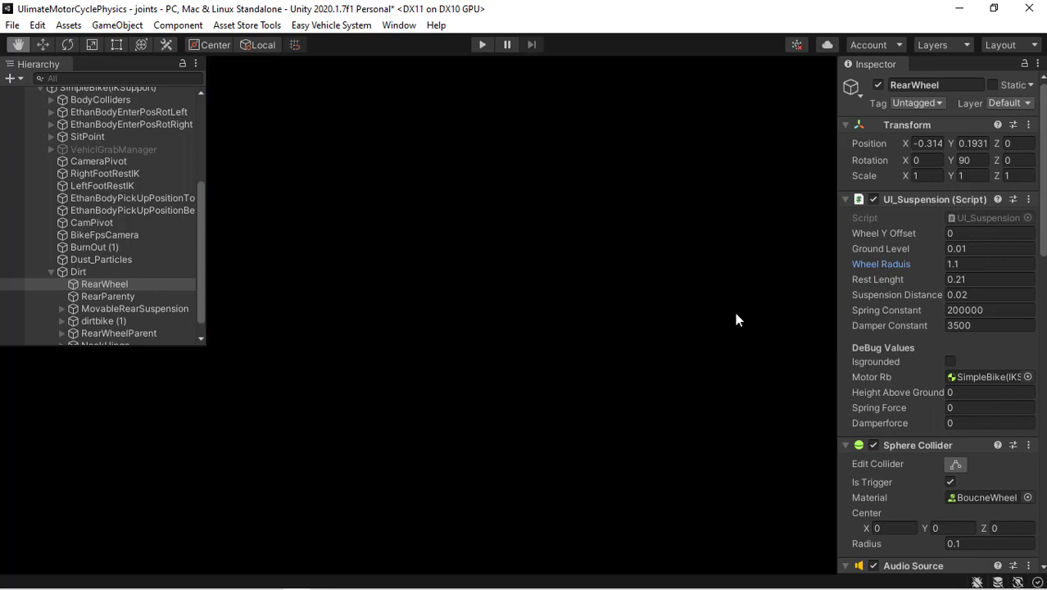
Undo the last Wheel Raduis change on RearWheel's UI_Suspension script
key("ctrl+z")
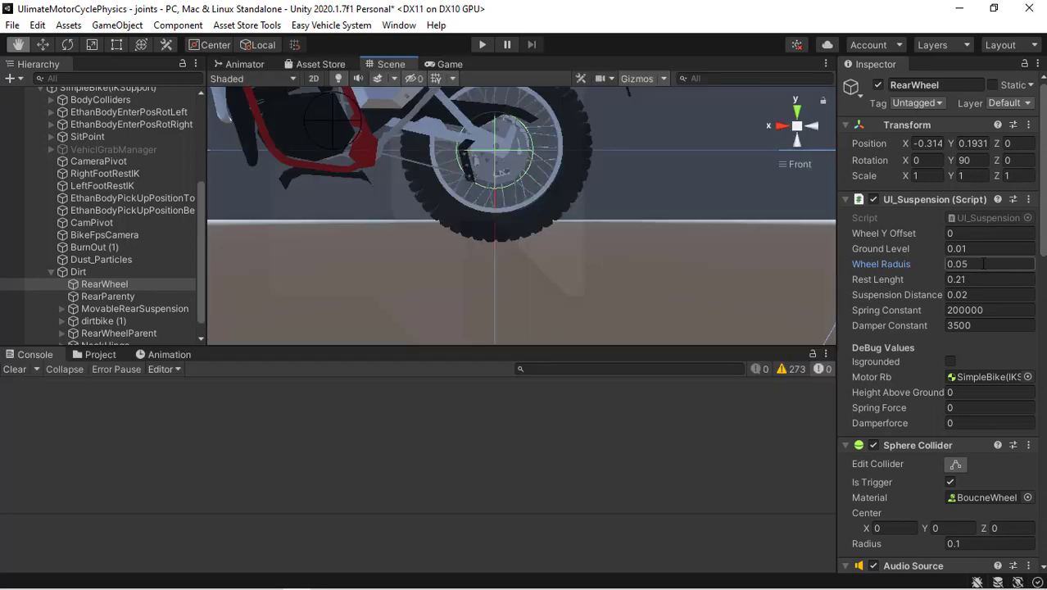
key("Return")
Move FrontWheel, inside Dirt's NeckHinge, onto the dirt bike's front hub centre, at about X 0.333, Y -0.406
left_click_drag(400, 211, 628, 230)
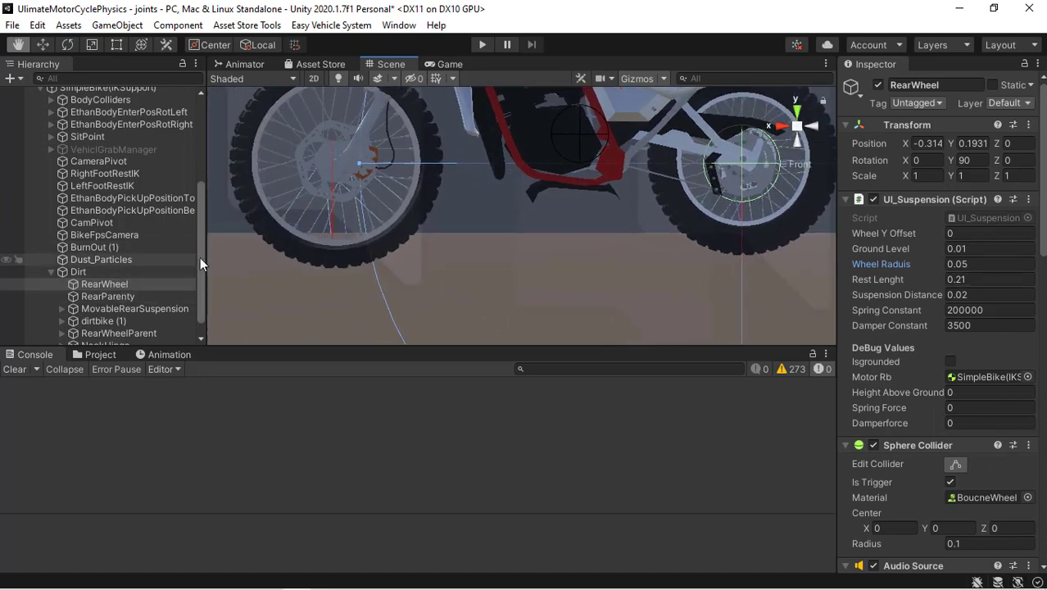
left_click_drag(200, 258, 203, 290)
left_click(61, 326)
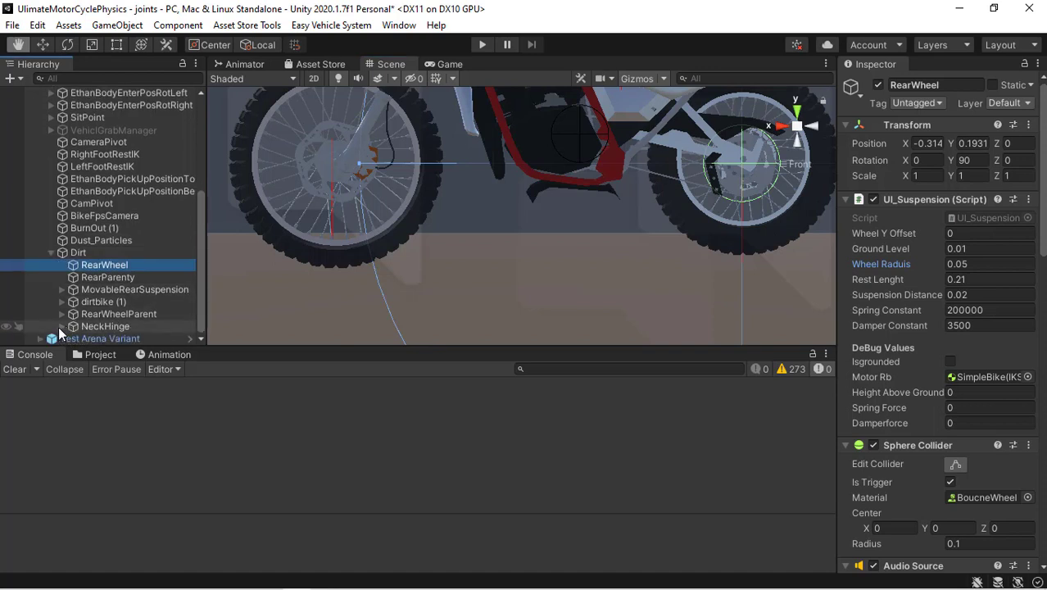
left_click_drag(201, 251, 193, 287)
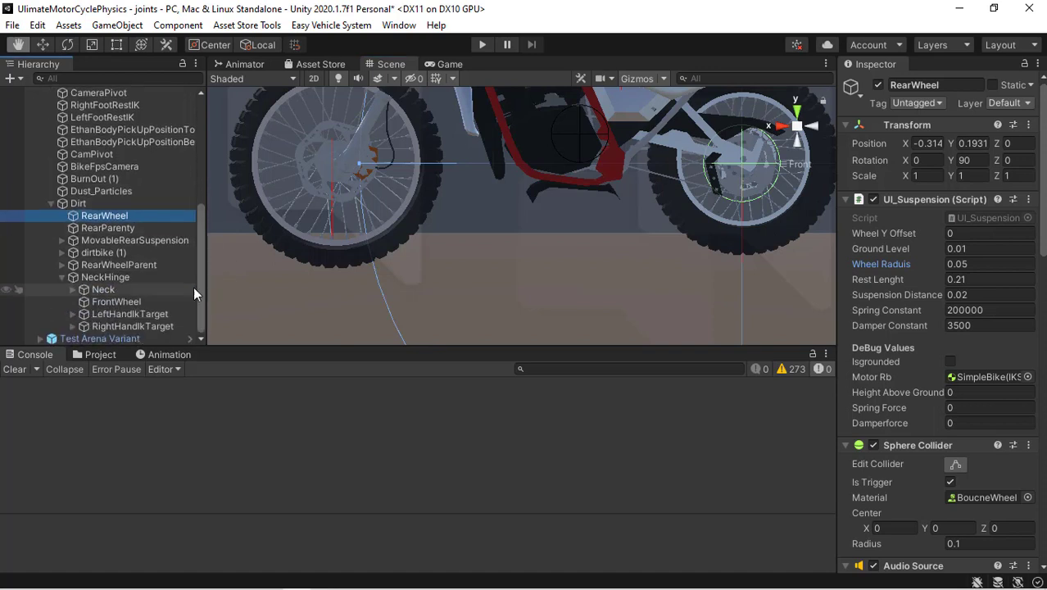
left_click(115, 300)
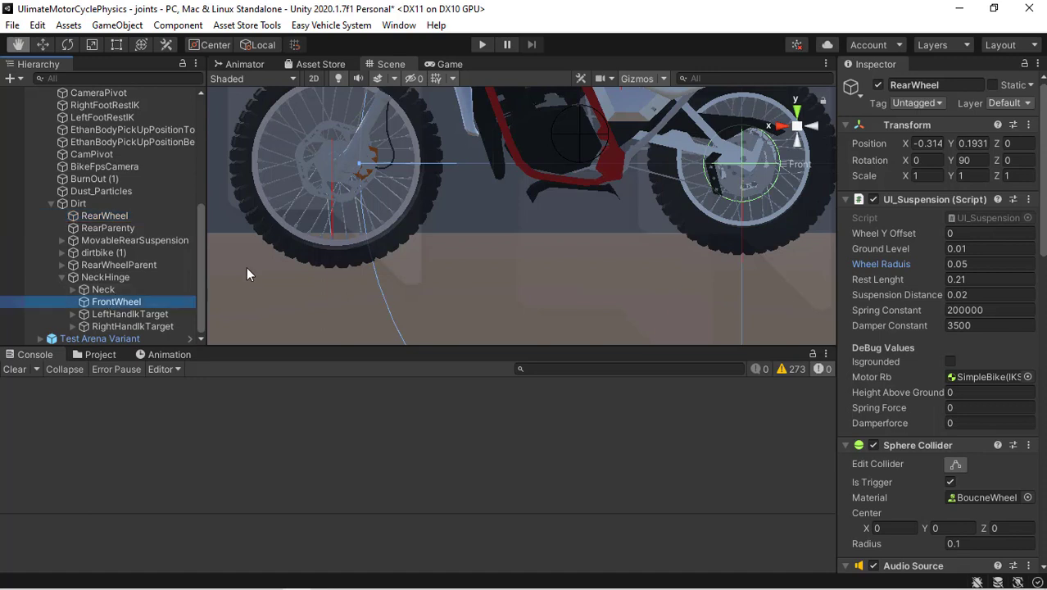
left_click(42, 45)
left_click_drag(320, 127, 326, 156)
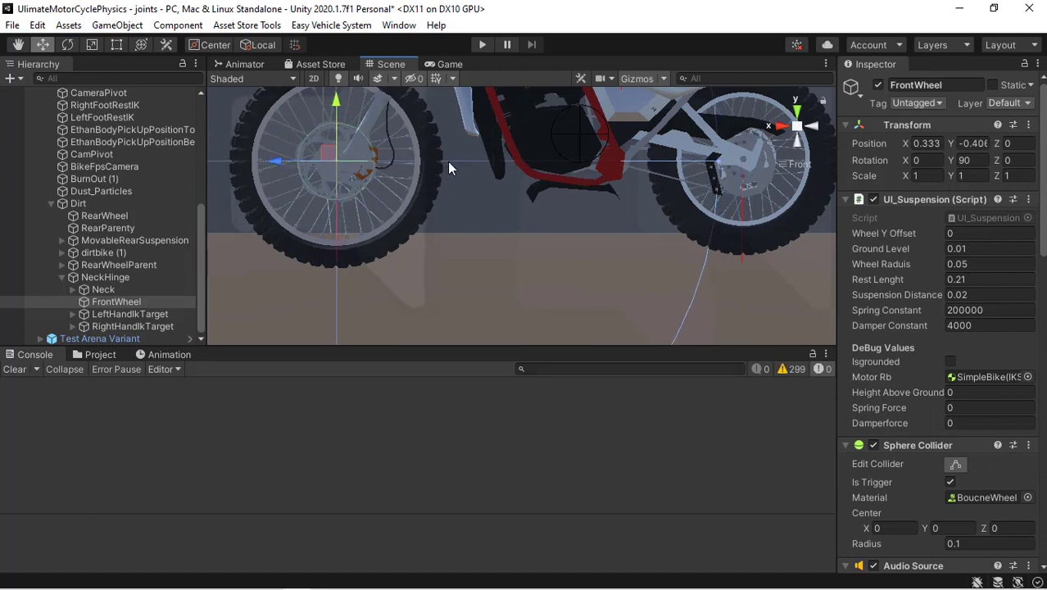
left_click(498, 219)
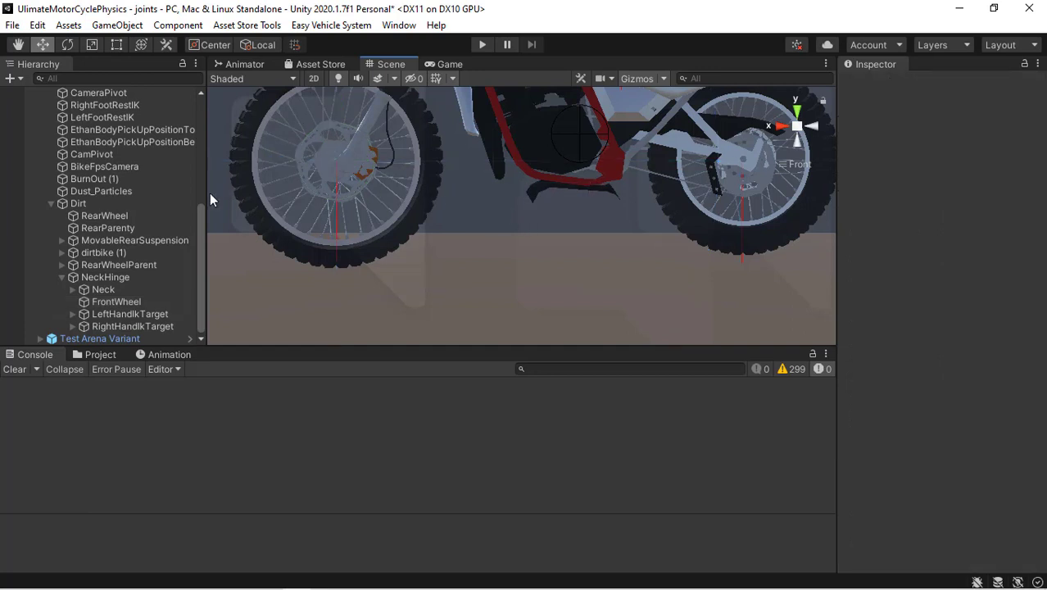
left_click(123, 303)
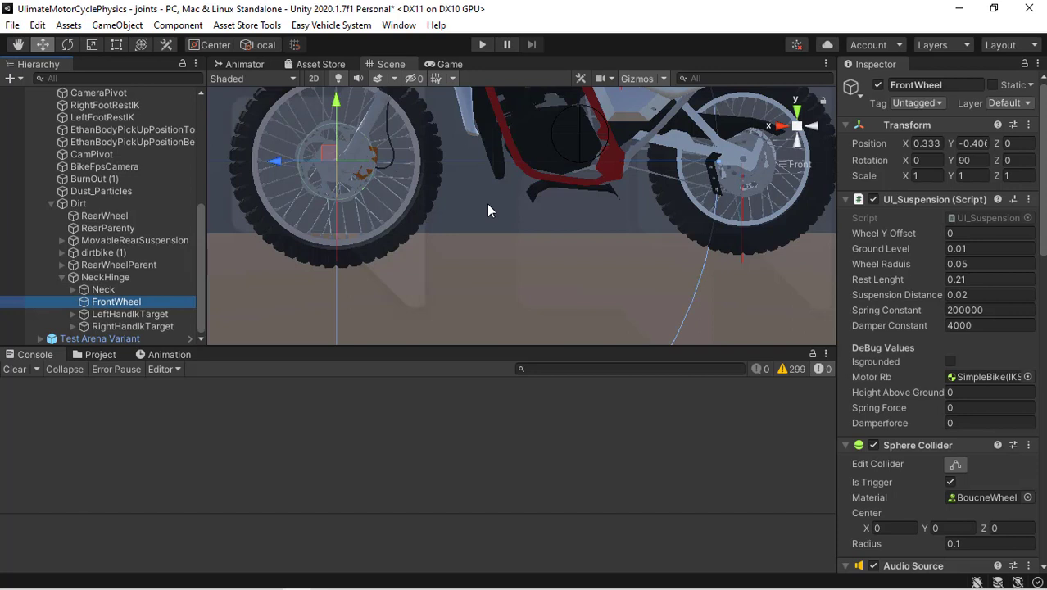
Tilt FrontWheel to an X rotation of about -30.67 along the fork and recentre it on the hub at about X 0.314, Y -0.409
right_click_drag(488, 211, 484, 118, "alt")
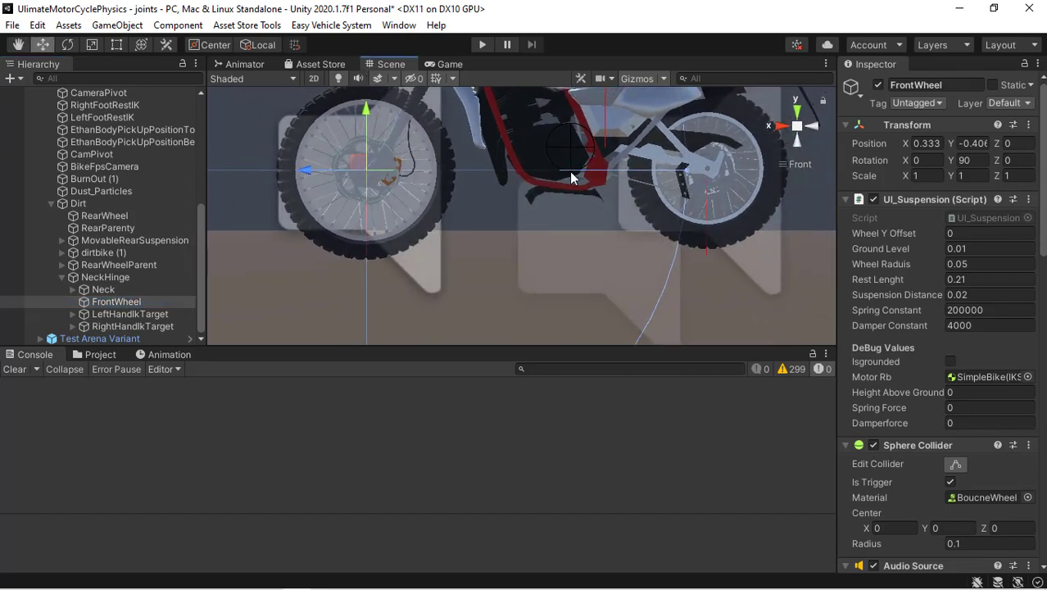
right_click_drag(571, 178, 412, 152, "alt")
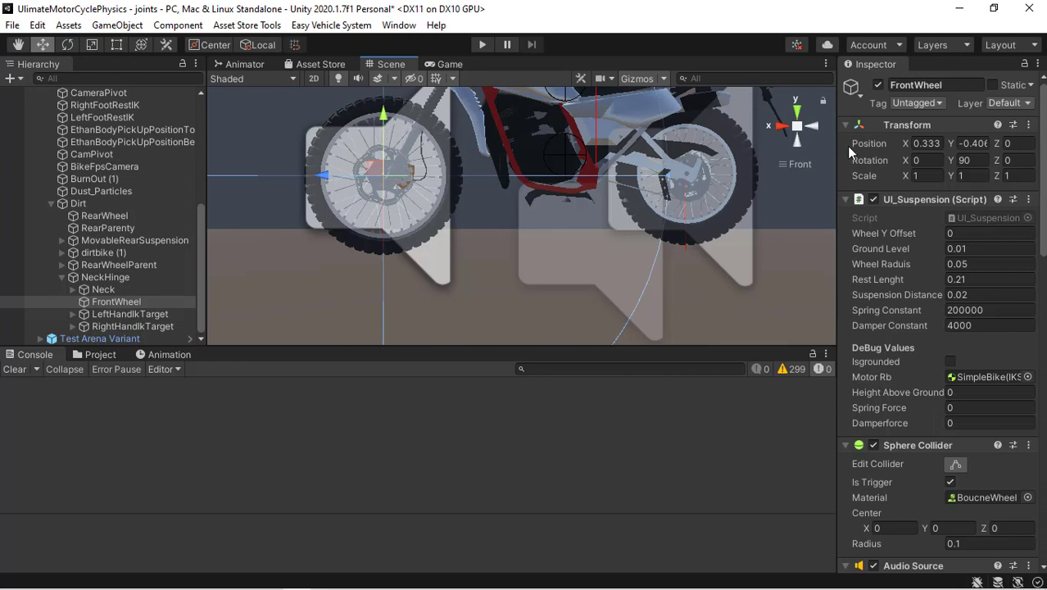
left_click_drag(906, 162, 114, 162)
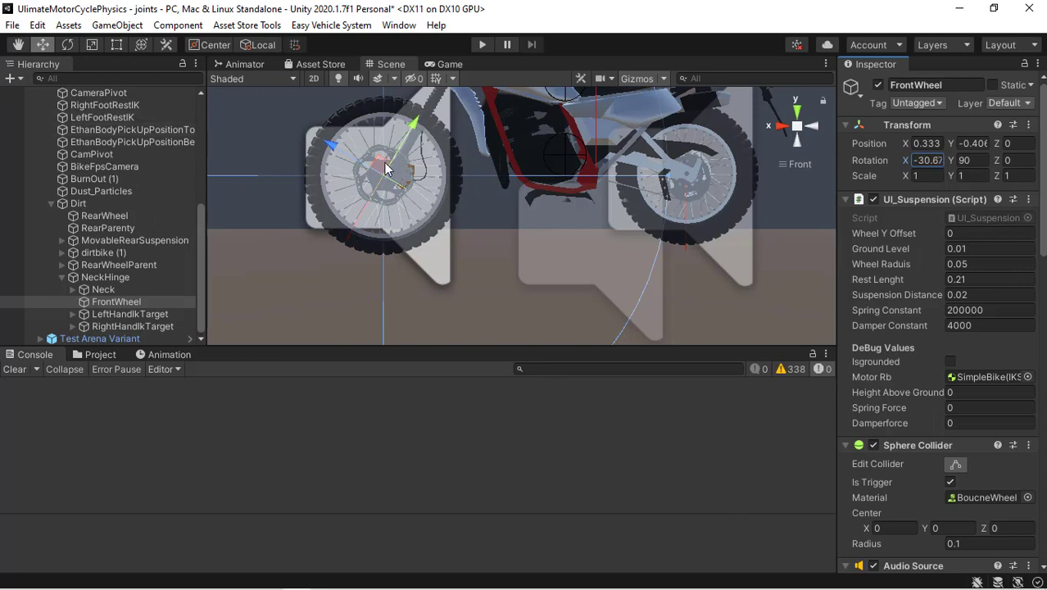
left_click_drag(384, 164, 389, 168)
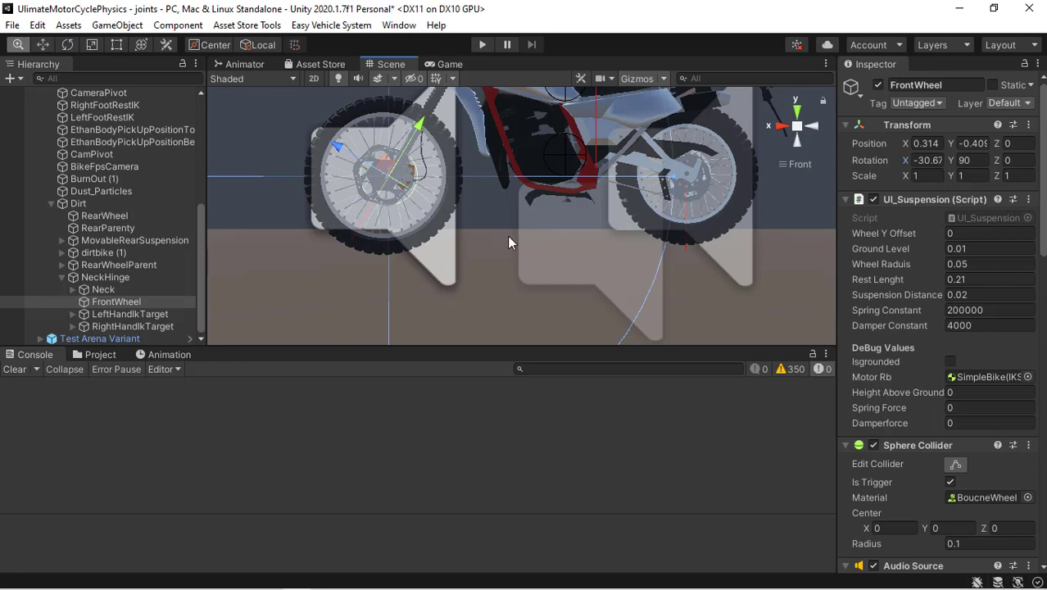
right_click_drag(507, 236, 686, 312, "alt")
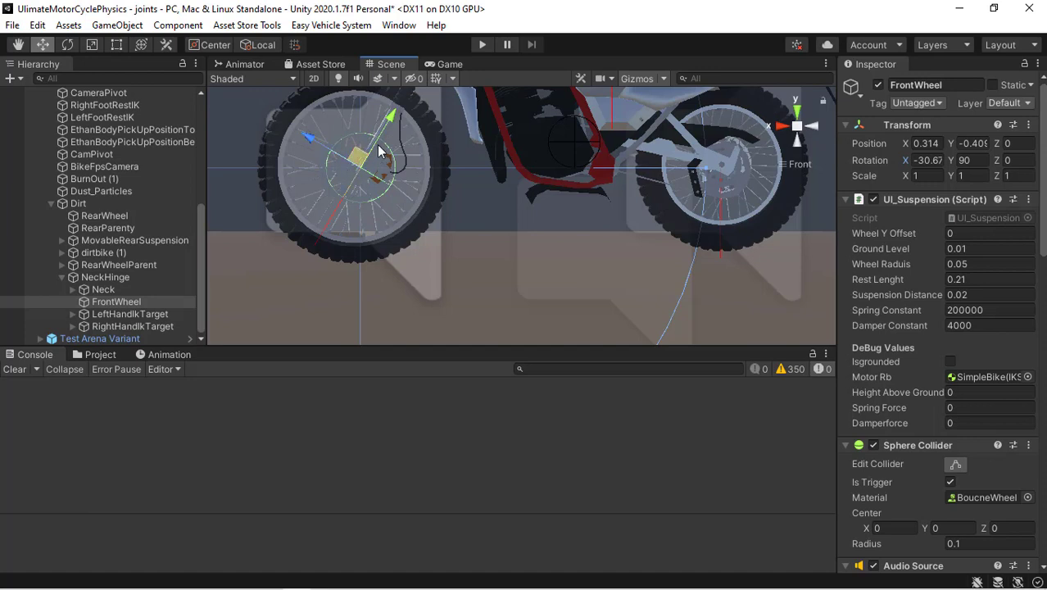
Set the Wheel Raduis of FrontWheel's UI_Suspension script to 0.1
mouse_move(461, 169)
left_mouse_down("alt")
mouse_move(438, 146)
mouse_move(444, 155)
left_mouse_up("alt")
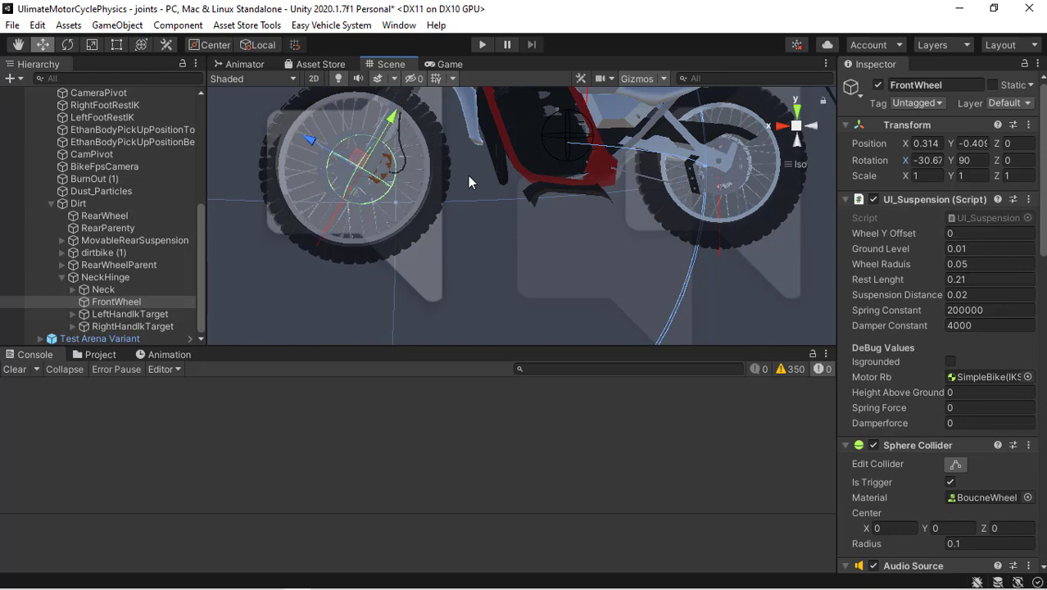
left_click_drag(381, 146, 392, 168, "alt")
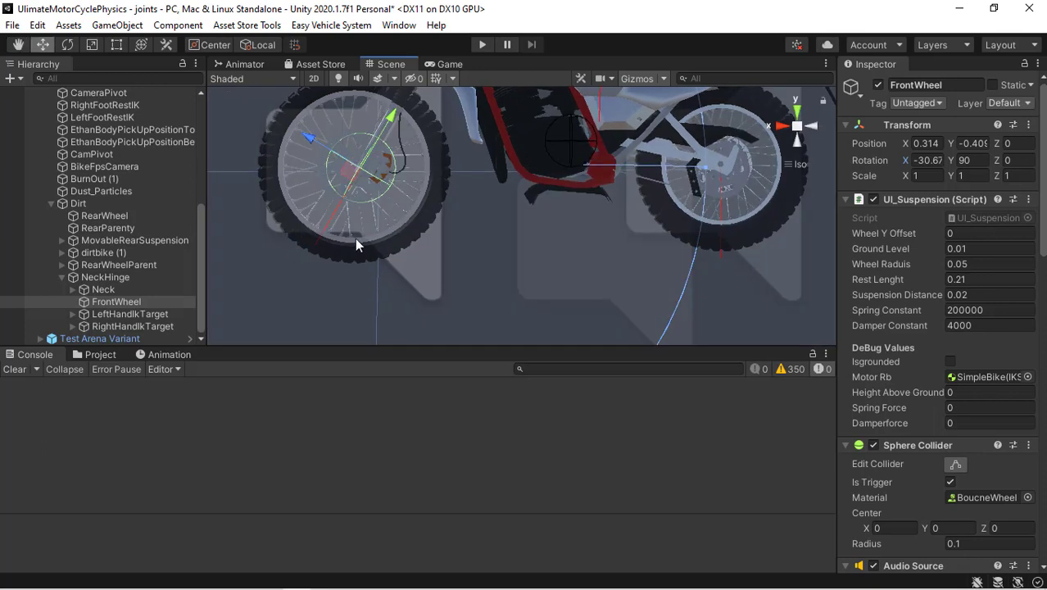
left_click(986, 263)
left_click(986, 263)
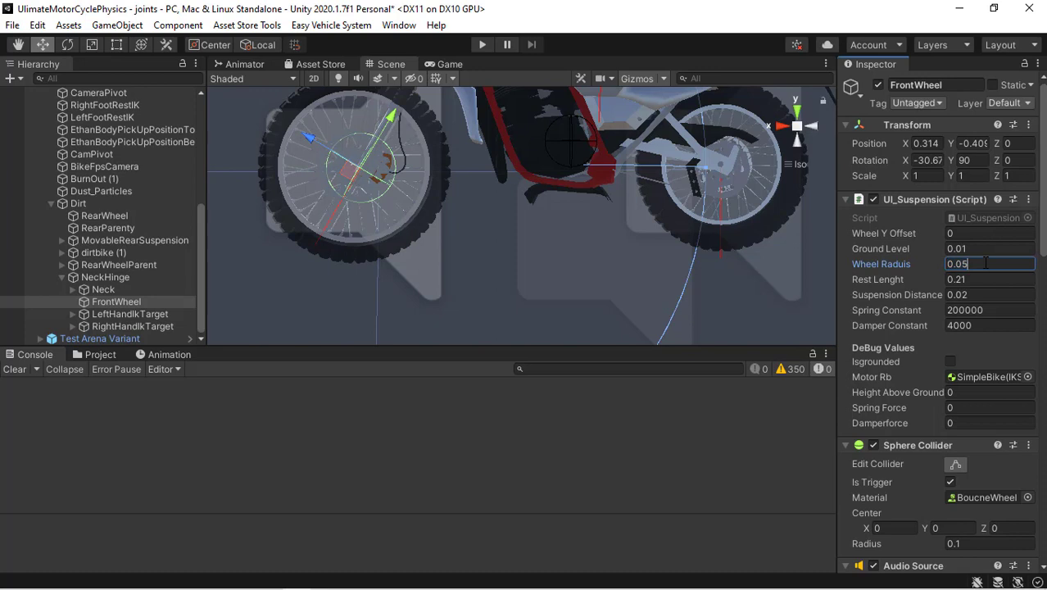
type("7")
key("BackSpace")
type("9")
key("BackSpace")
Fine-tune FrontWheel's X rotation to about -29.61 to follow the front fork's angle
left_click(908, 162)
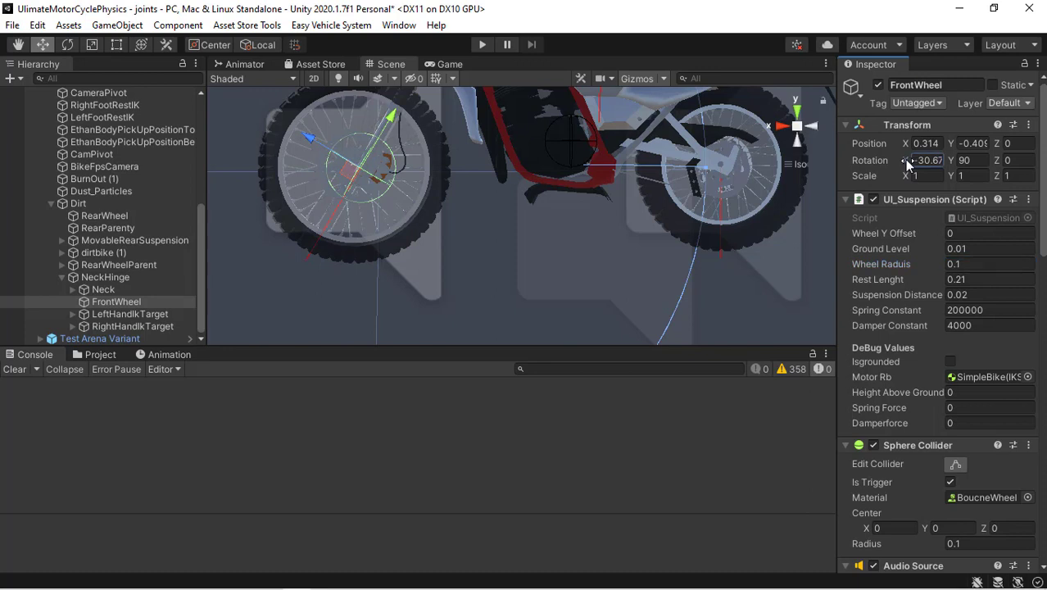
mouse_move(905, 163)
left_mouse_down()
mouse_move(891, 161)
mouse_move(913, 163)
left_mouse_up()
left_click_drag(932, 161, 933, 161)
right_click_drag(624, 180, 467, 85)
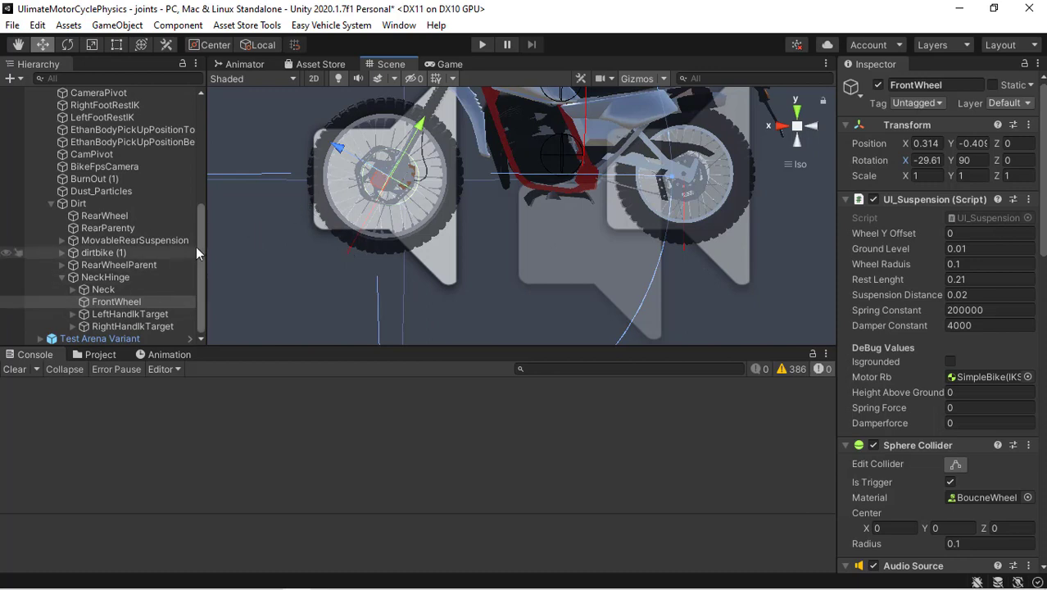
Select SimpleBike(IKSupport), frame it in the scene and view the whole bike in perspective
left_click_drag(200, 252, 479, 189)
left_click_drag(684, 134, 570, 213, "alt")
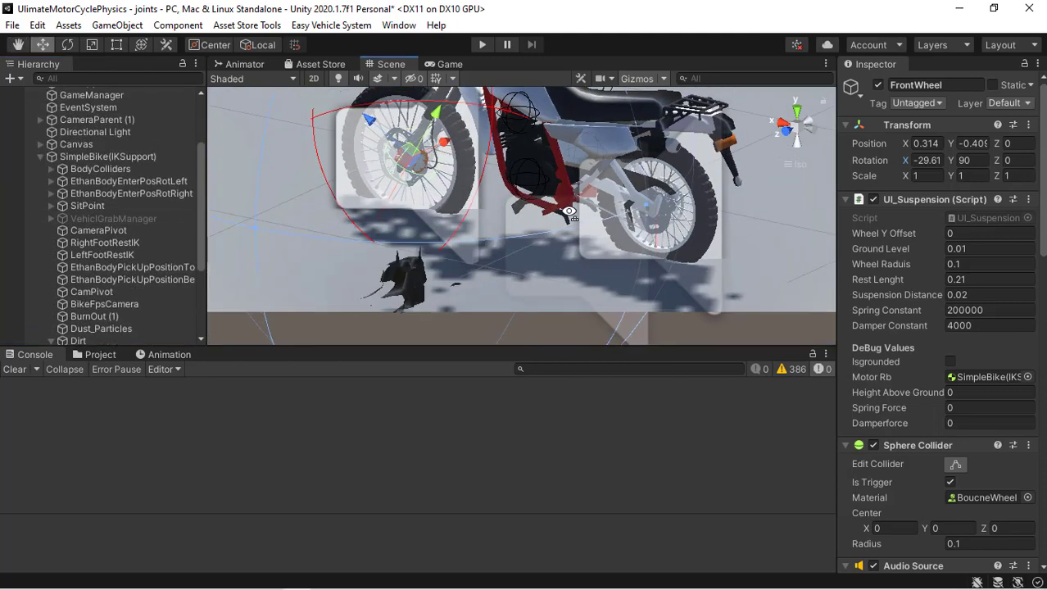
key("w")
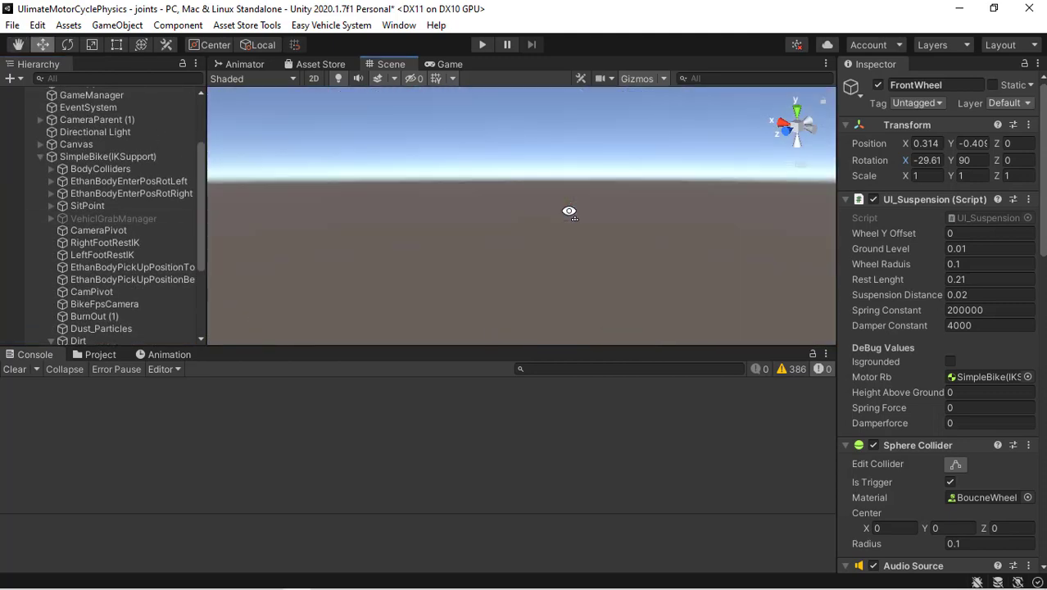
double_click(114, 249)
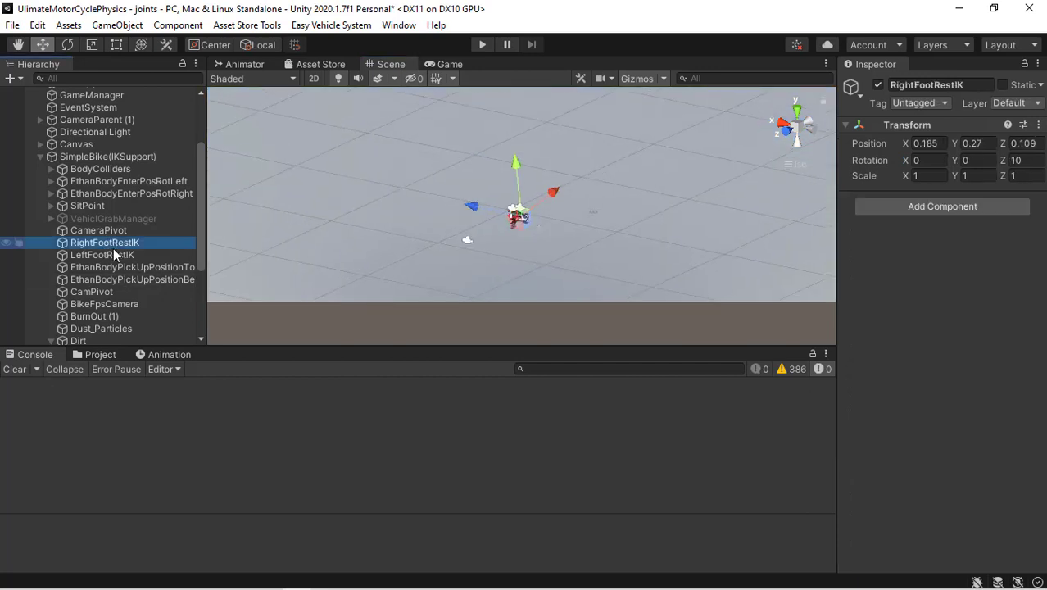
double_click(107, 157)
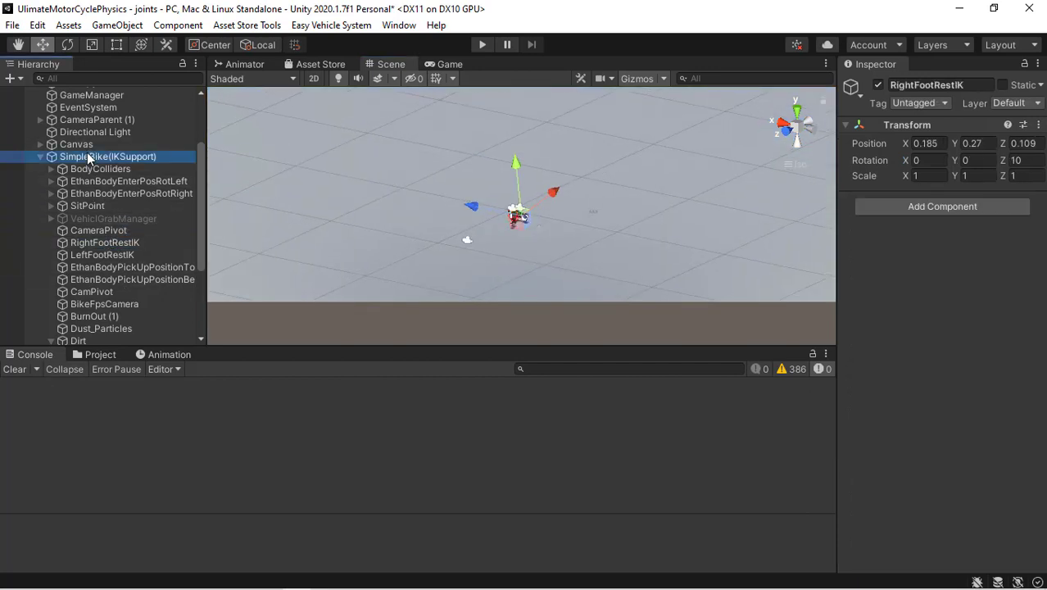
left_click(802, 164)
right_click_drag(453, 276, 591, 247)
key("a")
key("w")
key("d")
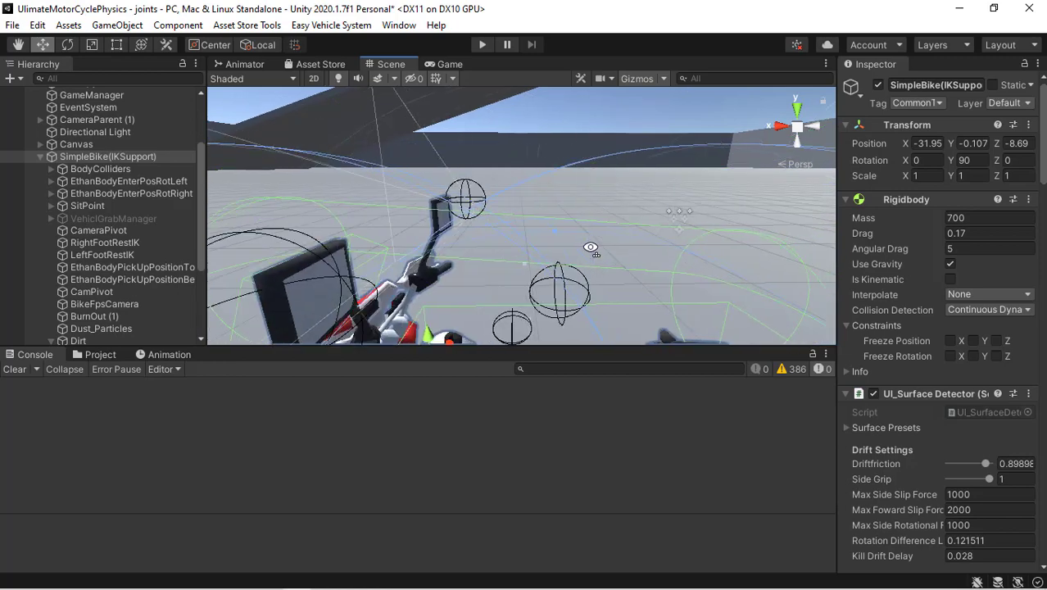
left_click_drag(628, 210, 538, 259, "alt")
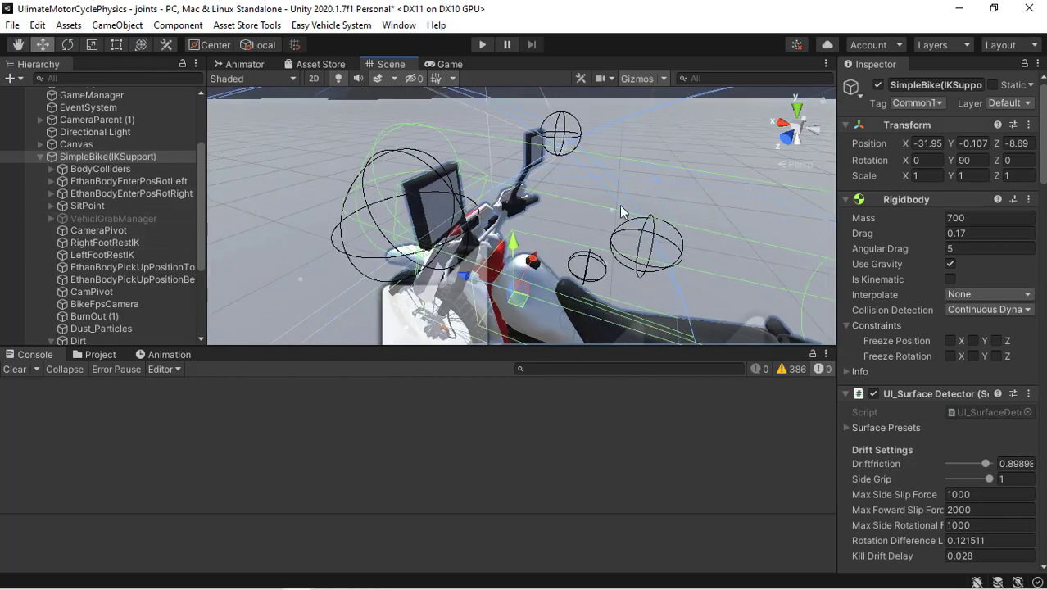
mouse_move(610, 252)
left_mouse_down("alt")
mouse_move(645, 262)
mouse_move(625, 262)
left_mouse_up("alt")
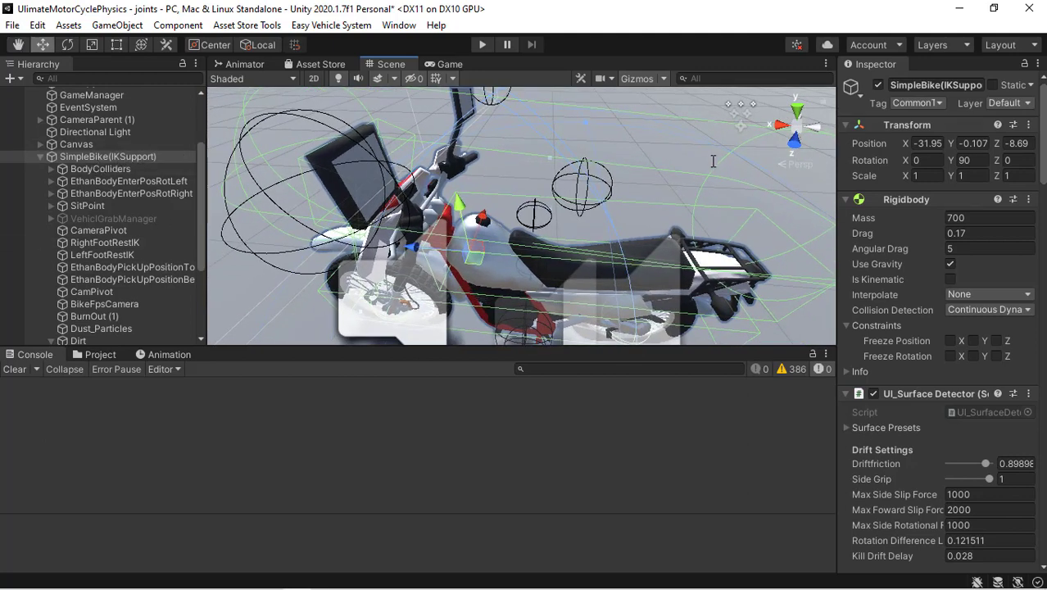
Find the UL_Motor Cycle Controller script among SimpleBike(IKSupport)'s components and open its general settings with the wheel mesh references
scroll(1045, 142, "down", 10)
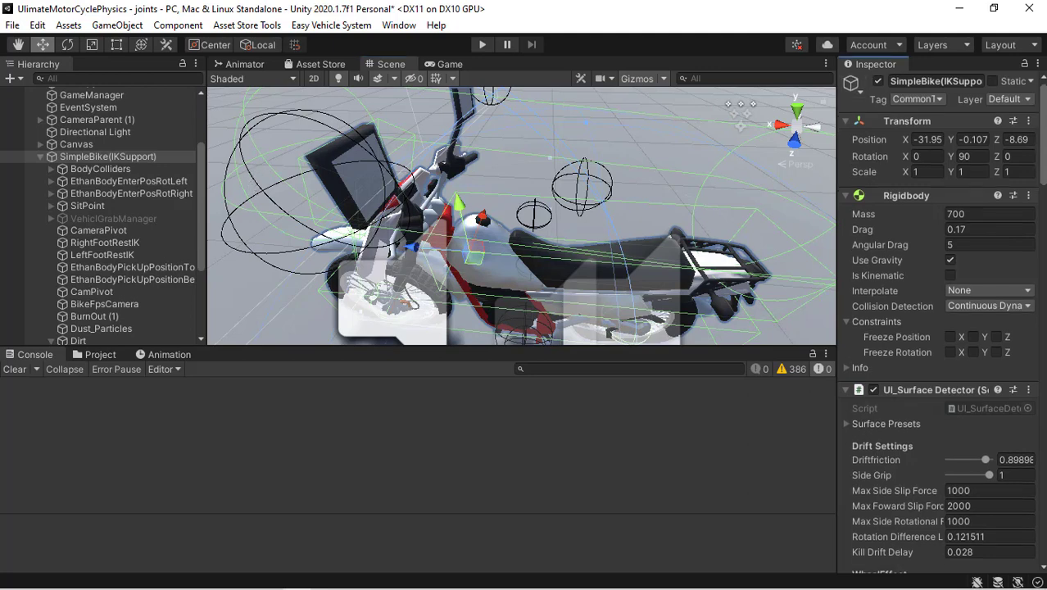
scroll(928, 320, "down", 10)
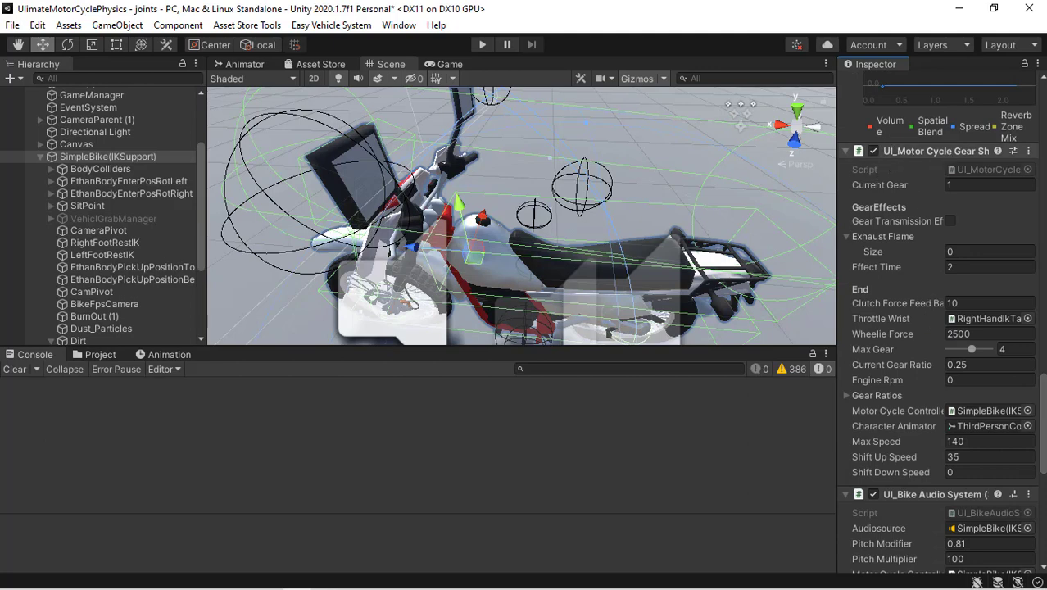
left_click_drag(1043, 451, 1042, 225)
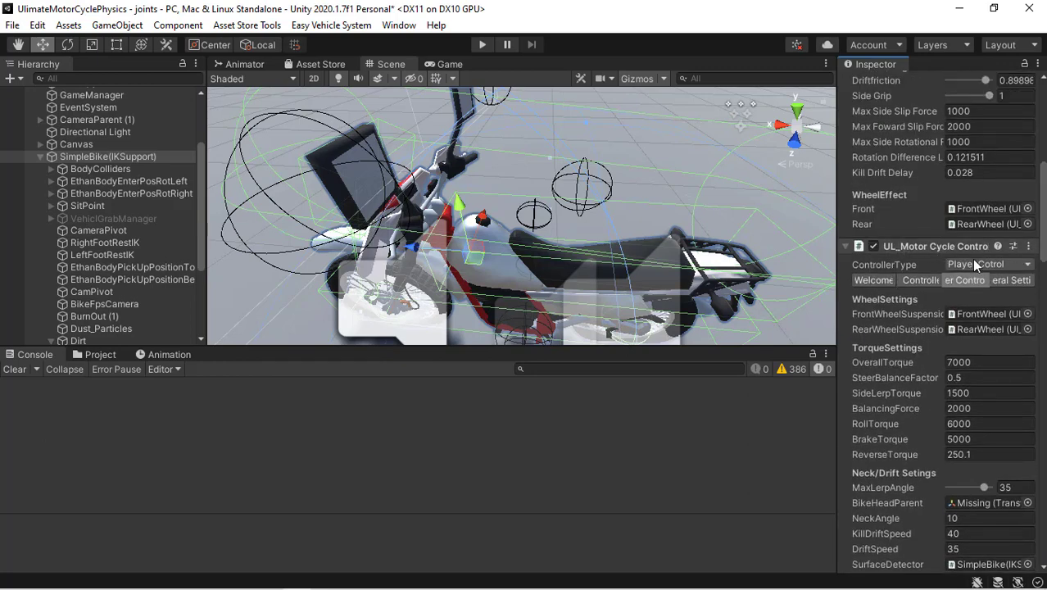
left_click(932, 282)
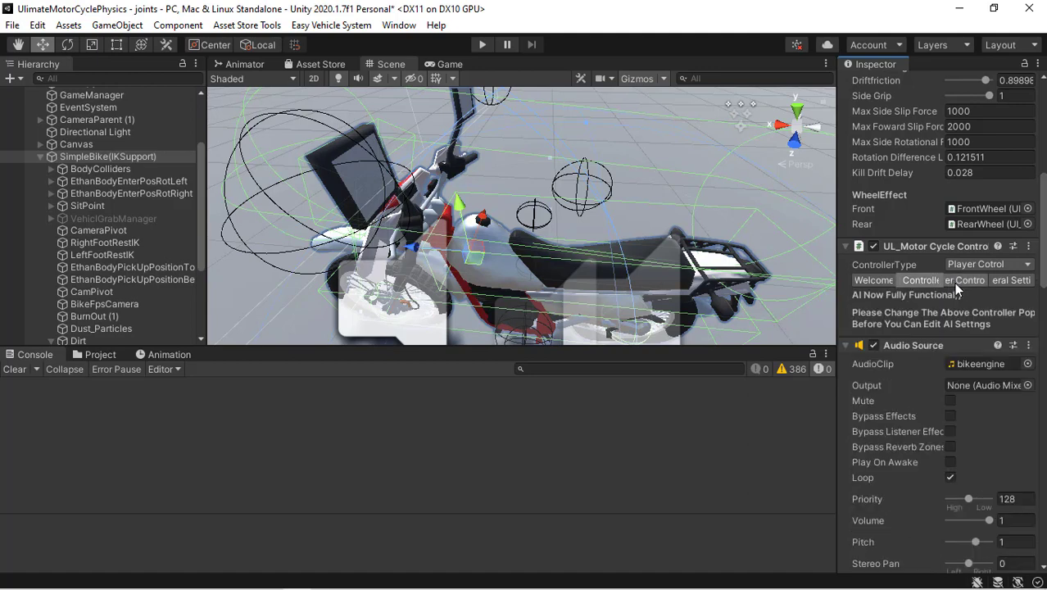
left_click(965, 281)
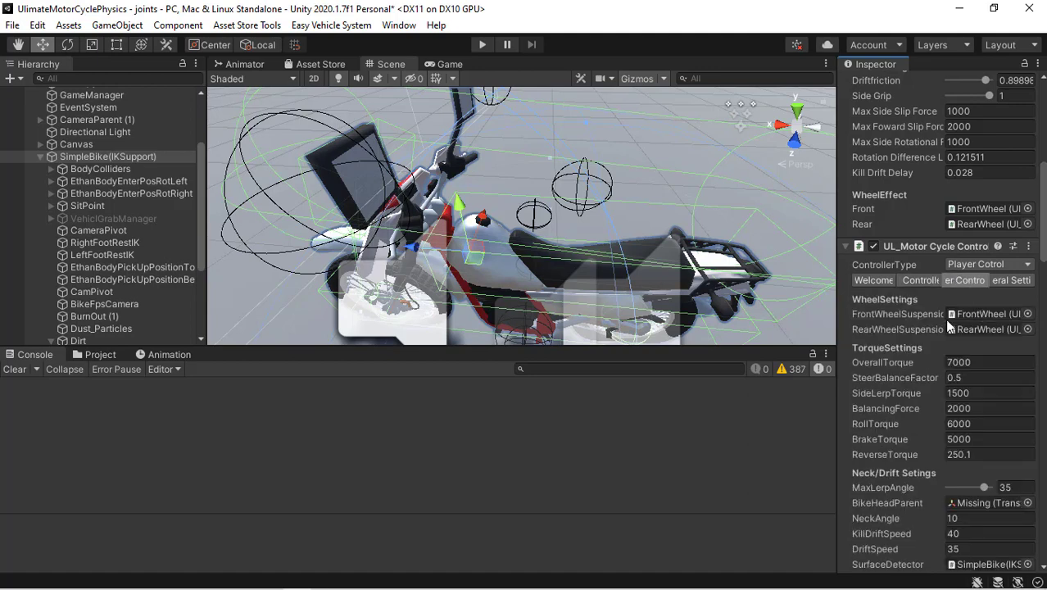
left_click(1014, 281)
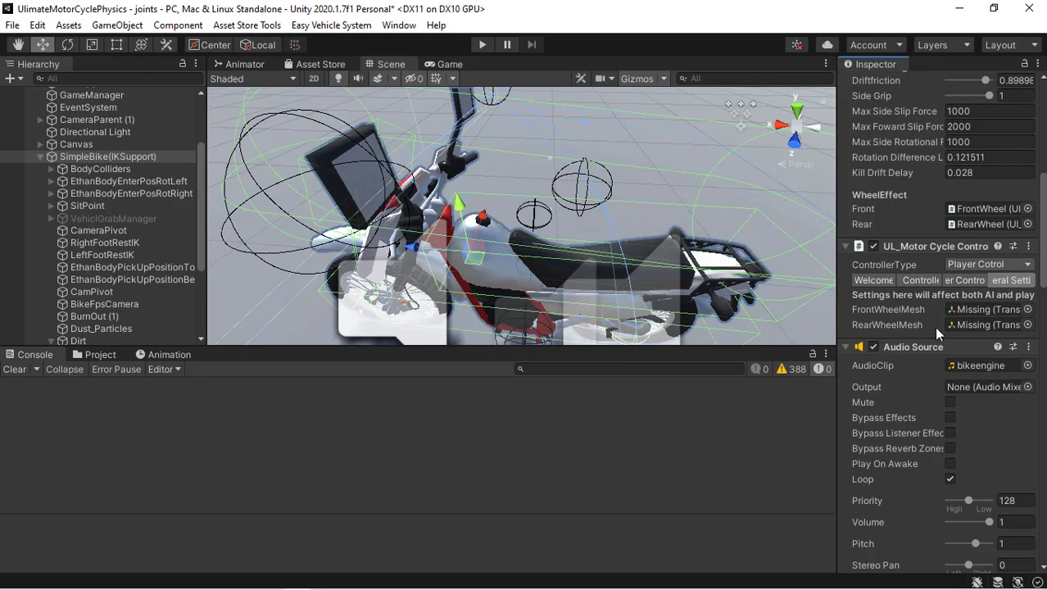
Assign FrontWMesh, from Neck inside Dirt's NeckHinge, as the controller's FrontWheelMesh
left_click(203, 221)
left_click_drag(201, 222, 199, 286)
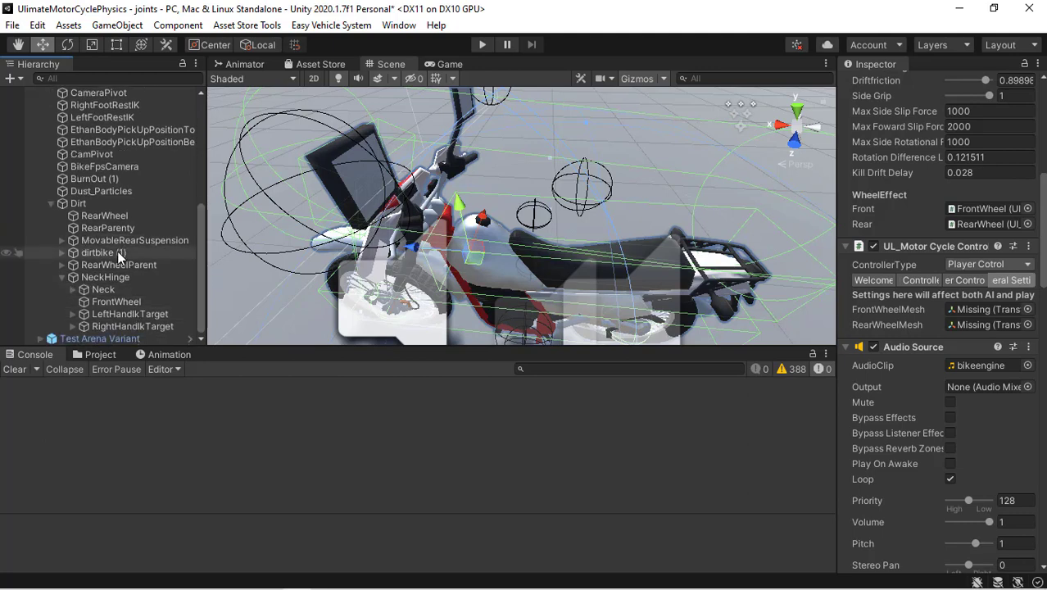
left_click(72, 289)
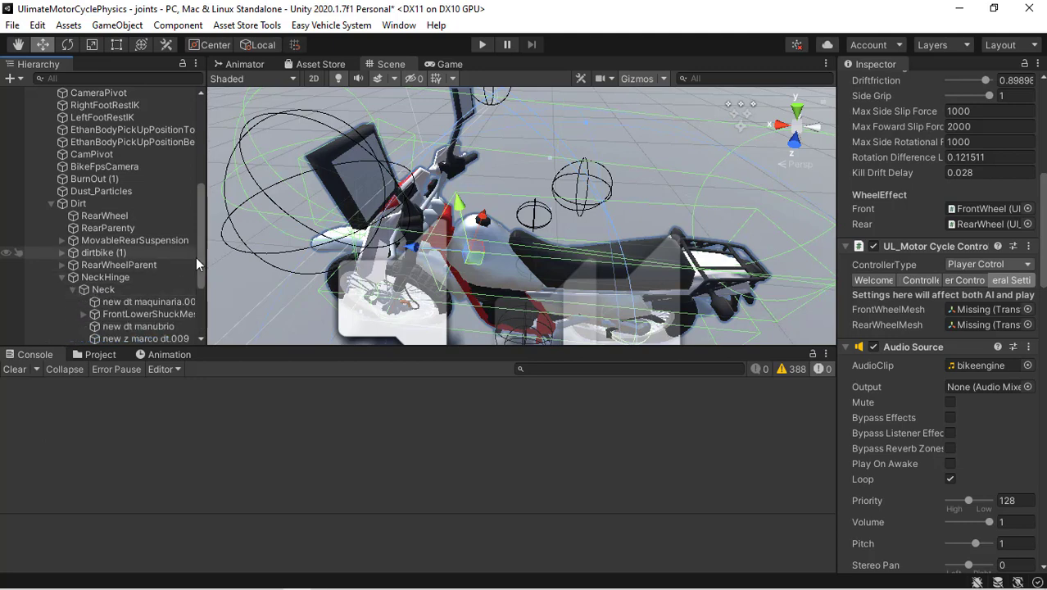
left_click_drag(201, 271, 199, 321)
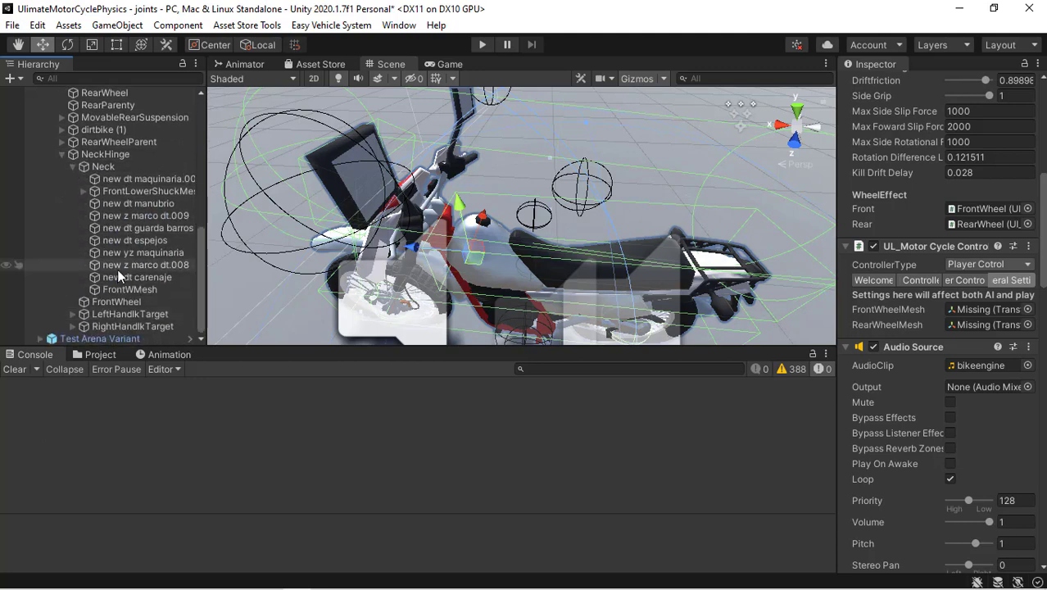
left_click_drag(121, 286, 992, 304)
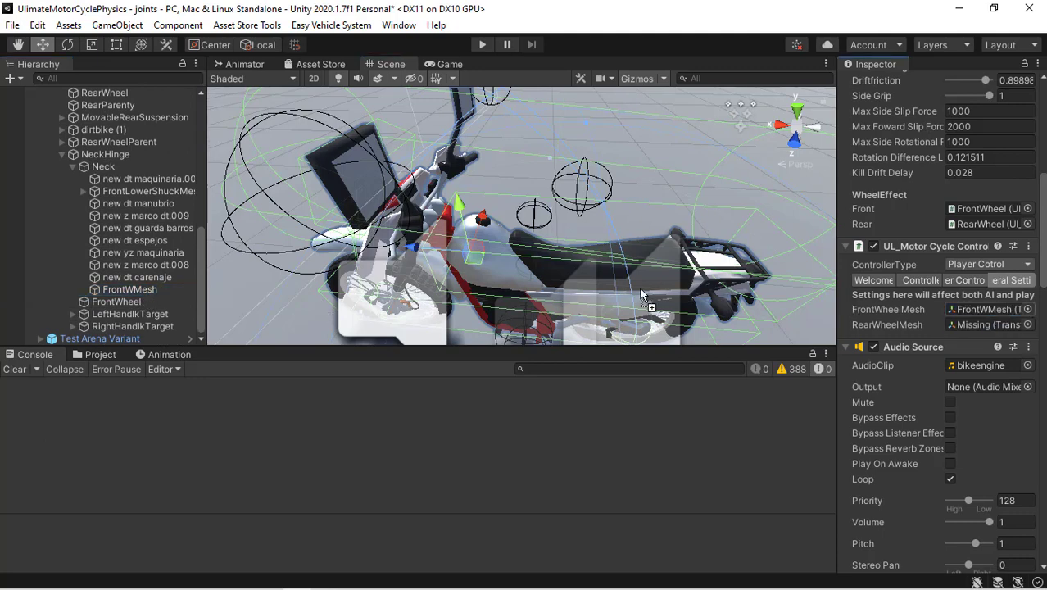
Assign RearWheelMesh, from RearWheelParent inside Dirt, as the motorcycle controller's RearWheelMesh
left_click(73, 167)
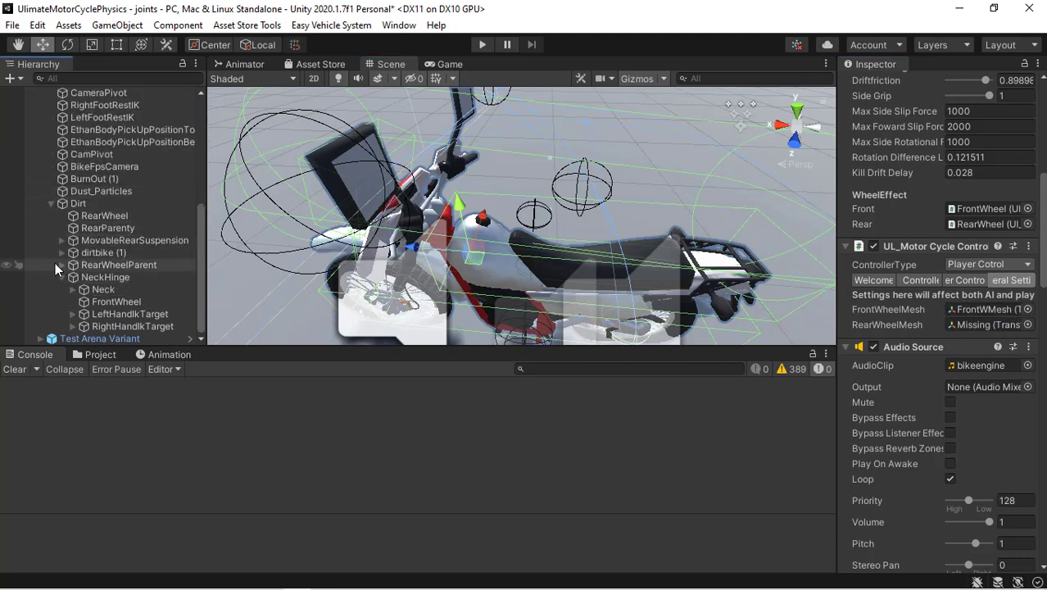
left_click(61, 264)
left_click_drag(118, 277, 989, 326)
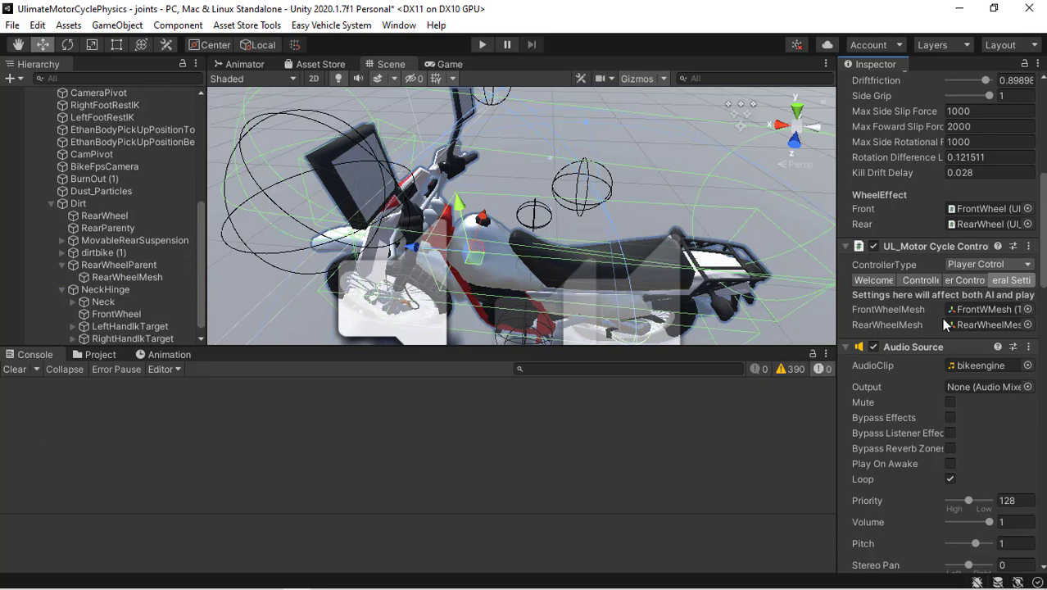
Assign NeckHinge as the BikeHeadParent in the neck and drift settings of the motorcycle controller
left_click(964, 279)
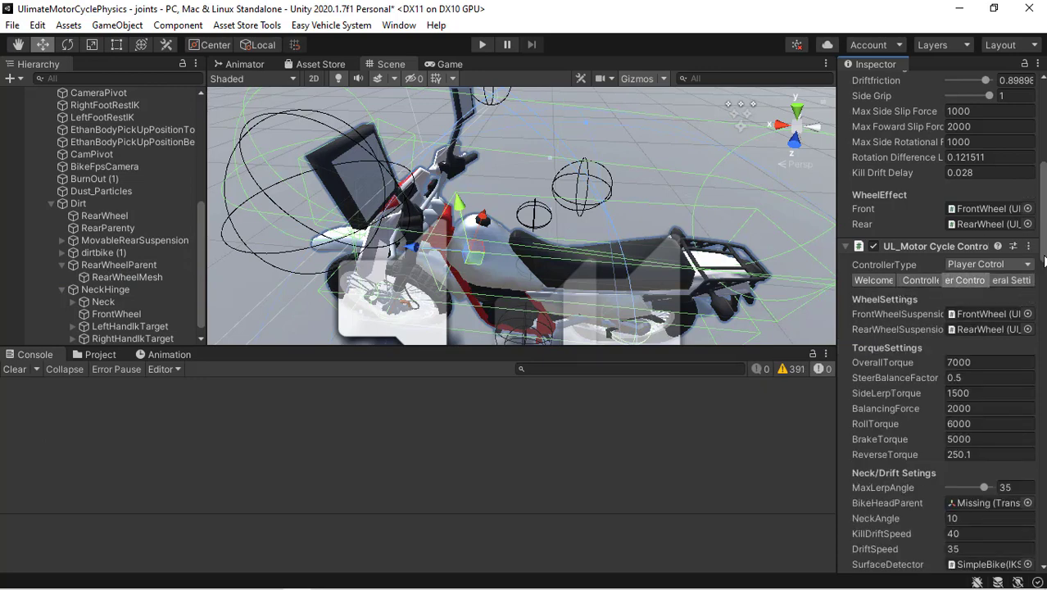
scroll(1044, 261, "down", 6)
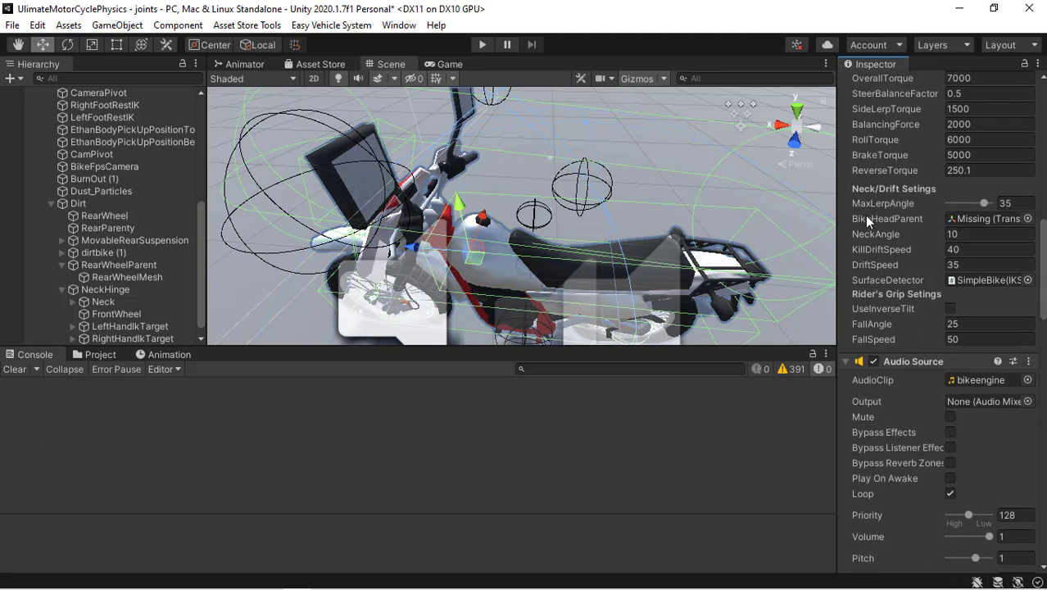
left_click(960, 218)
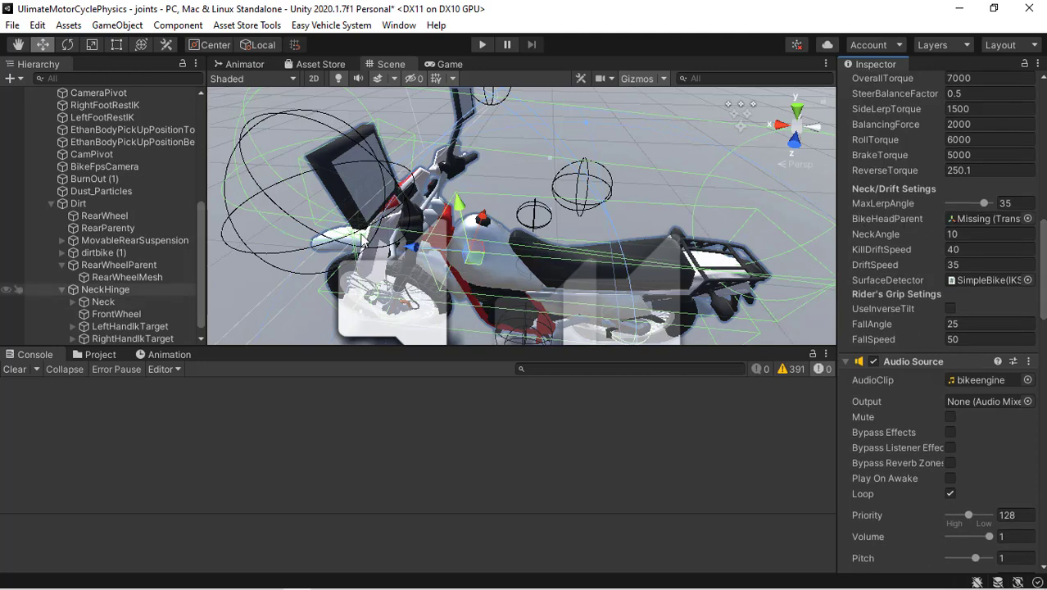
left_click_drag(117, 291, 997, 219)
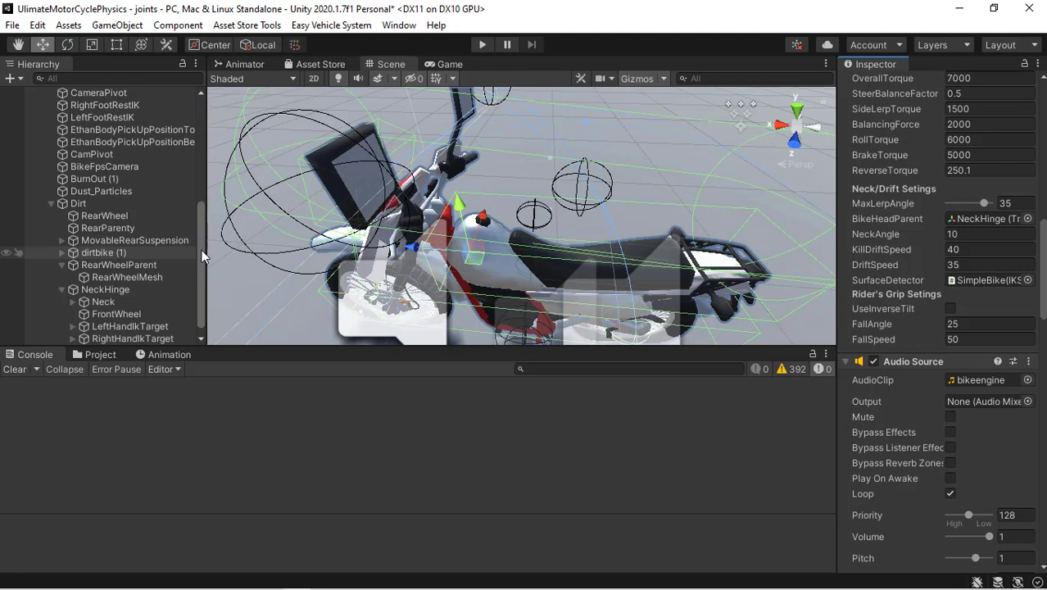
Examine the front fork, mudguard and wheel parts up close, then select FrontLowerShuckMesh inside Neck
left_click_drag(201, 250, 201, 193)
key("w")
right_click_drag(493, 267, 646, 245)
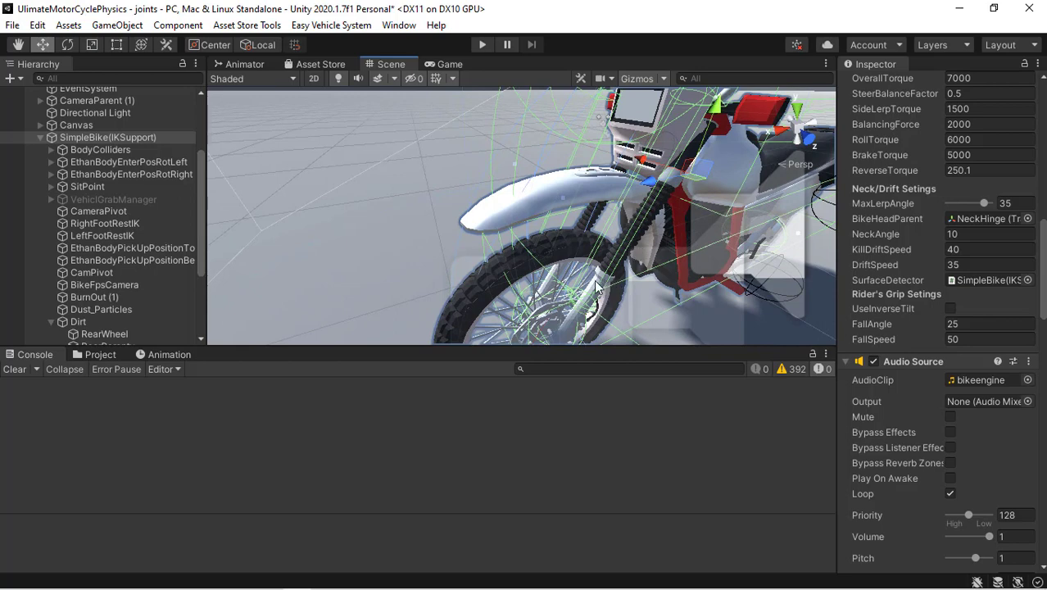
right_click_drag(627, 239, 502, 223)
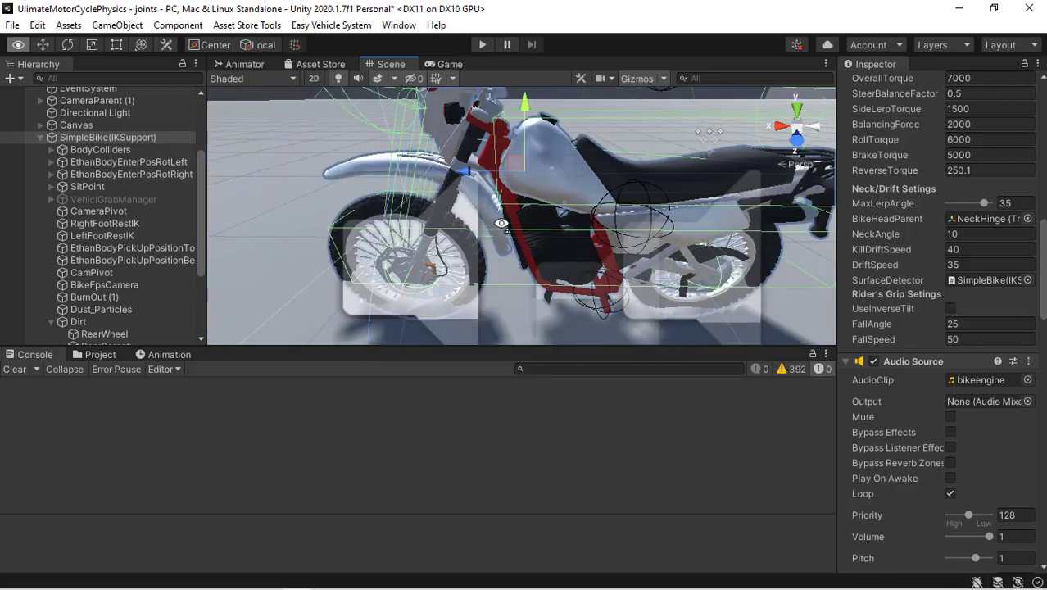
scroll(502, 223, "up", 3)
scroll(501, 223, "down", 2)
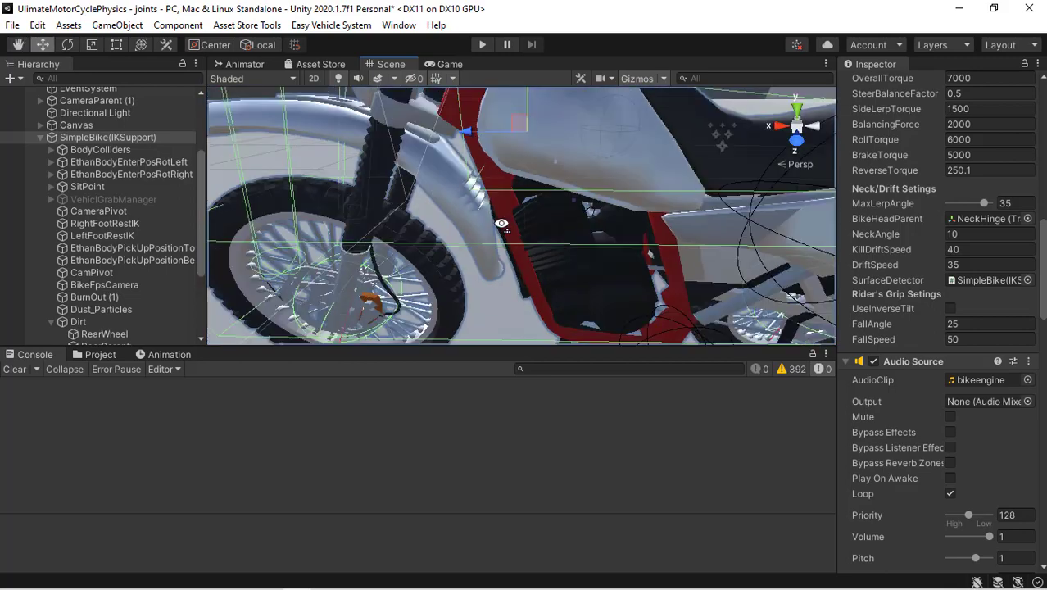
right_click_drag(432, 195, 383, 167)
scroll(467, 186, "down", 3)
scroll(467, 186, "up", 3)
left_click(384, 169)
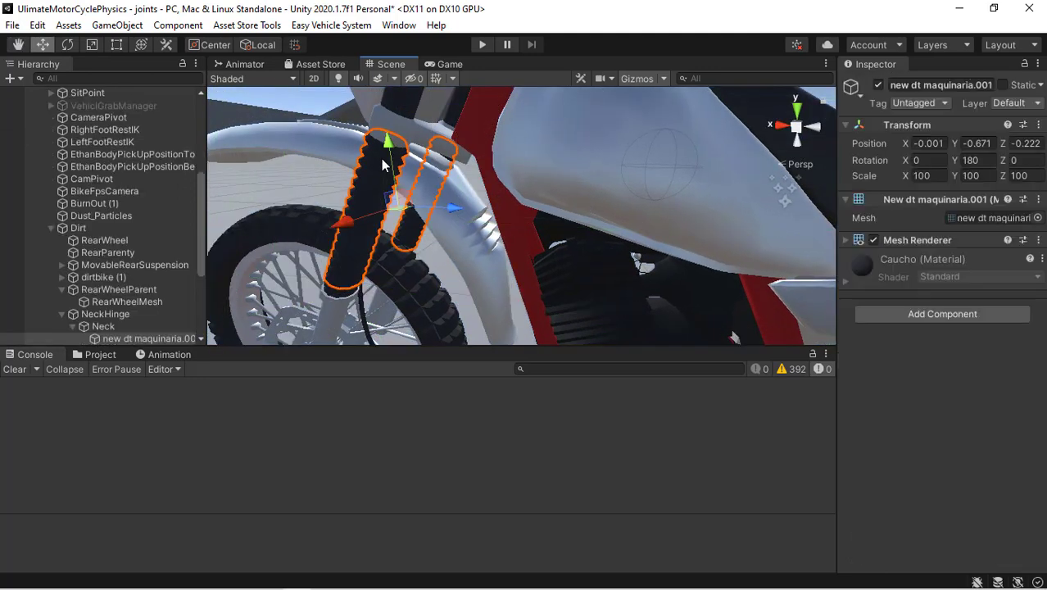
left_click(497, 246)
left_click(326, 146)
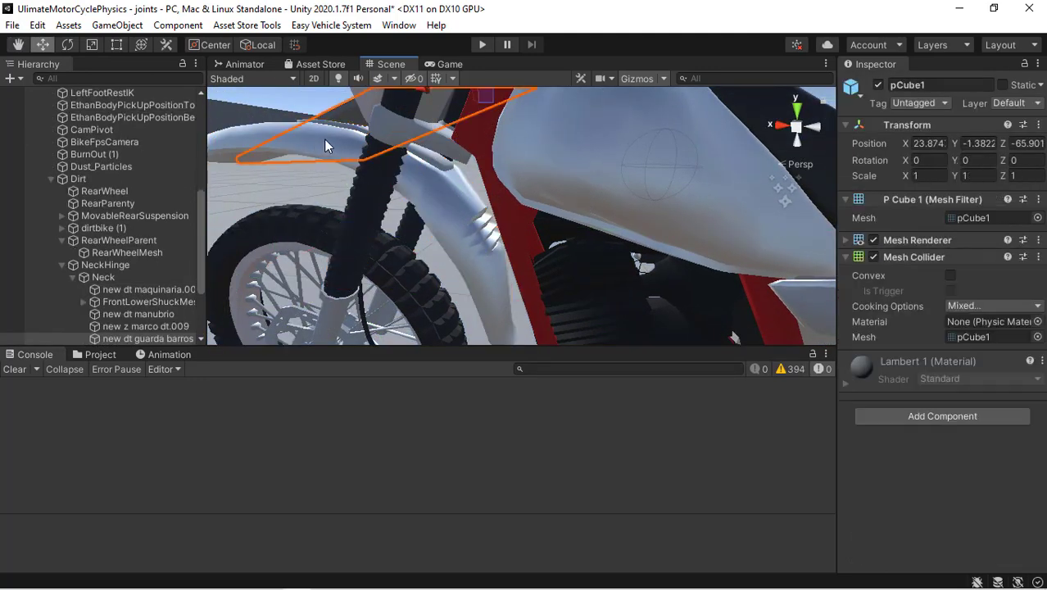
left_click(436, 213)
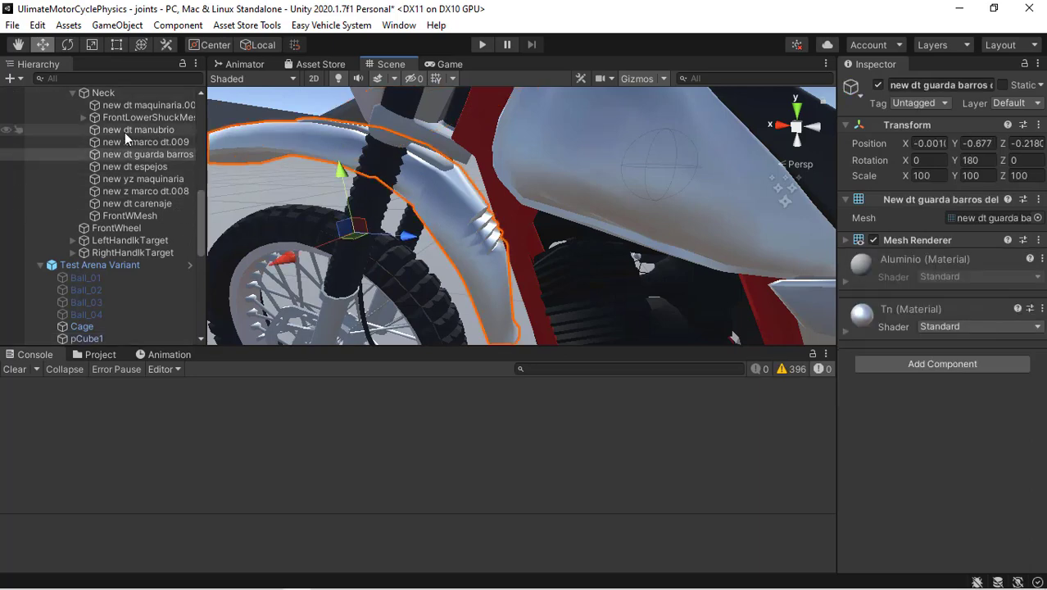
left_click(150, 118)
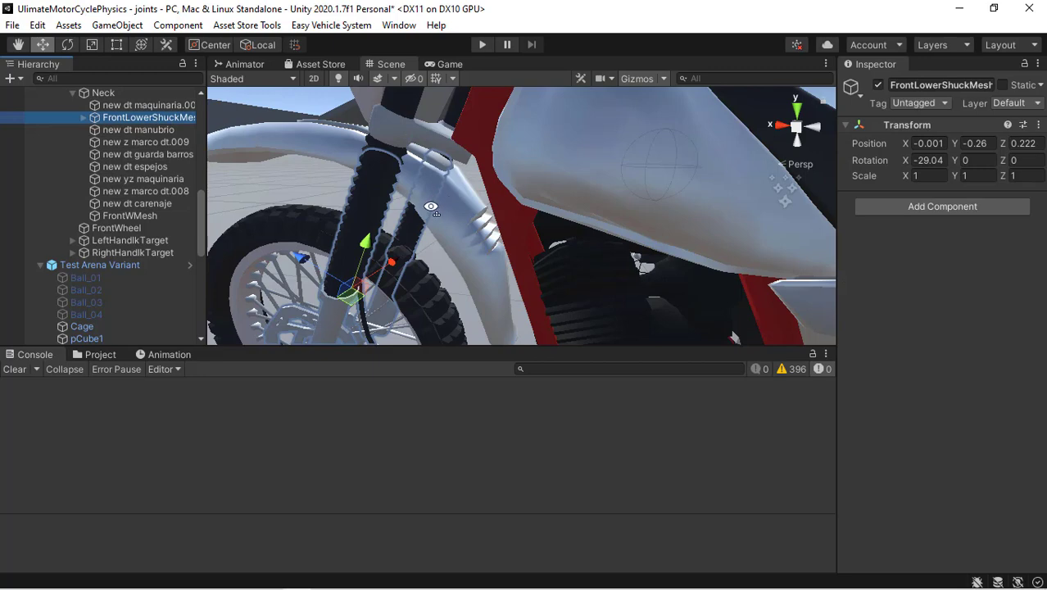
Try sliding FrontLowerShuckMesh slightly up along the front fork's axis, and undo the move
right_click_drag(431, 207, 425, 213)
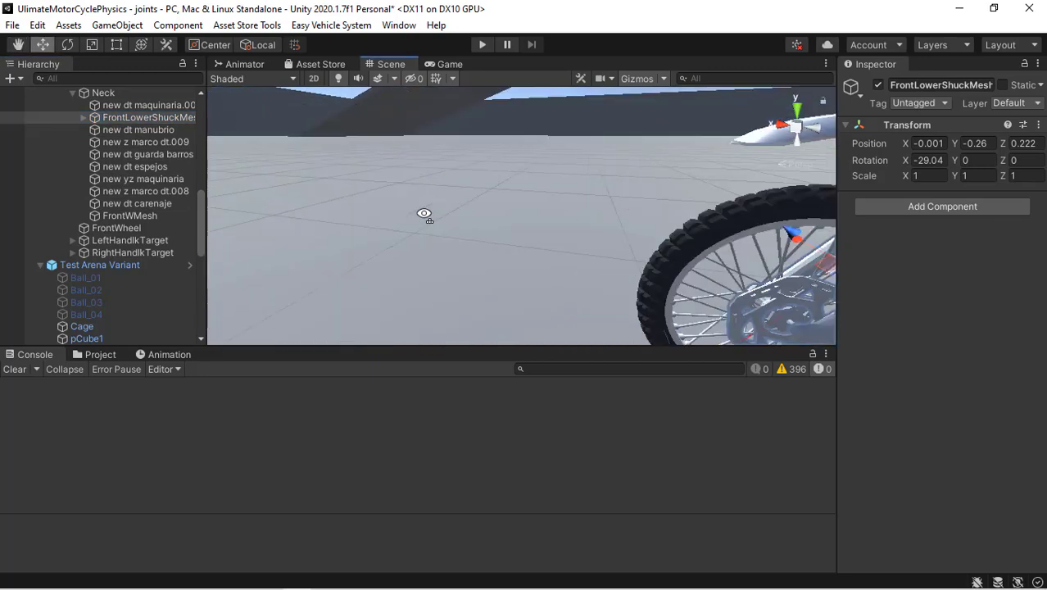
left_click_drag(424, 215, 542, 203, "alt")
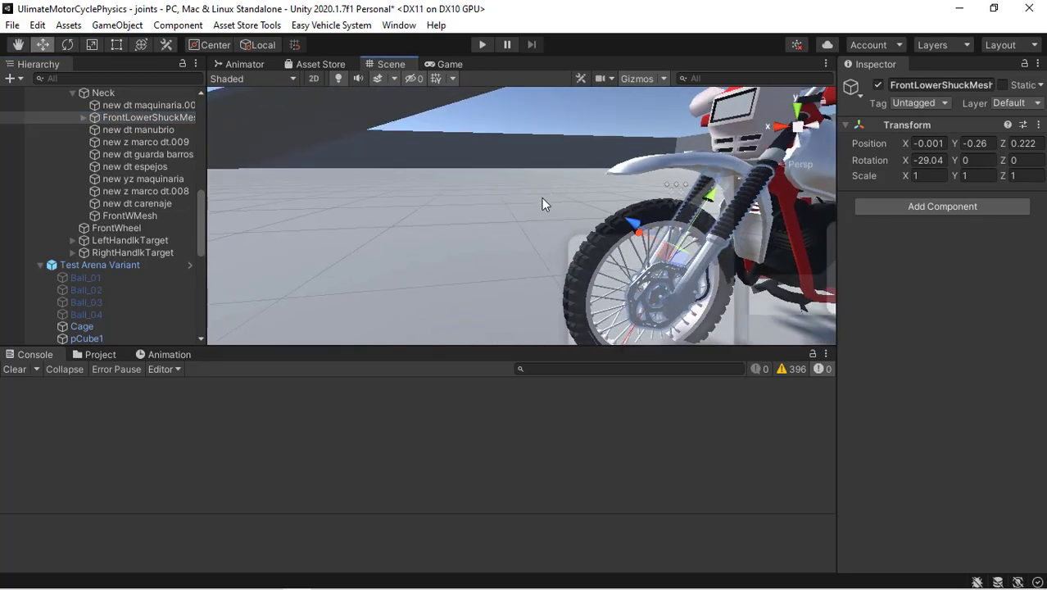
key("Right")
key("Left")
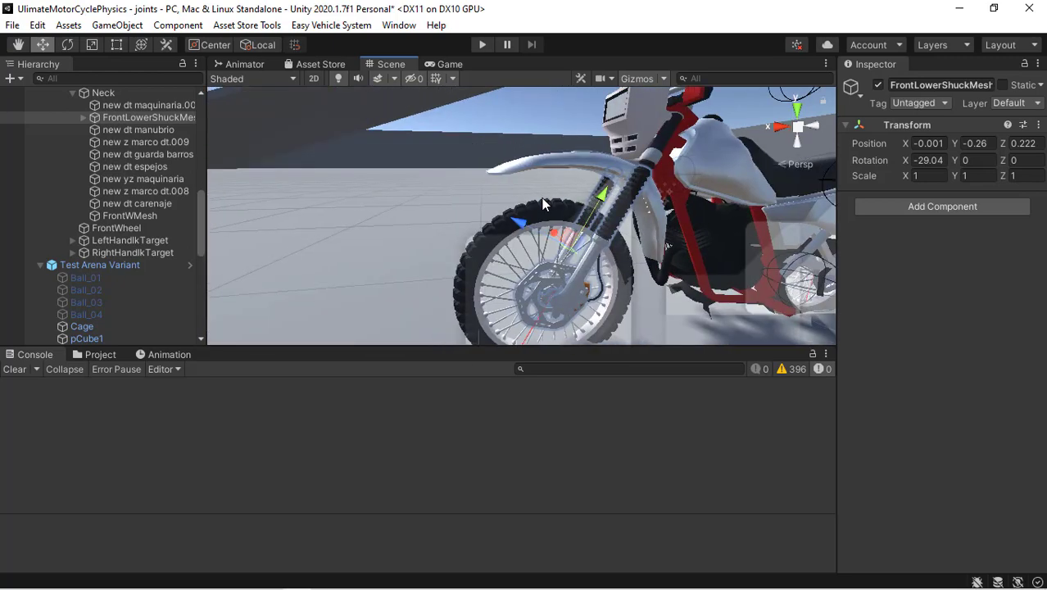
left_click_drag(602, 196, 604, 188)
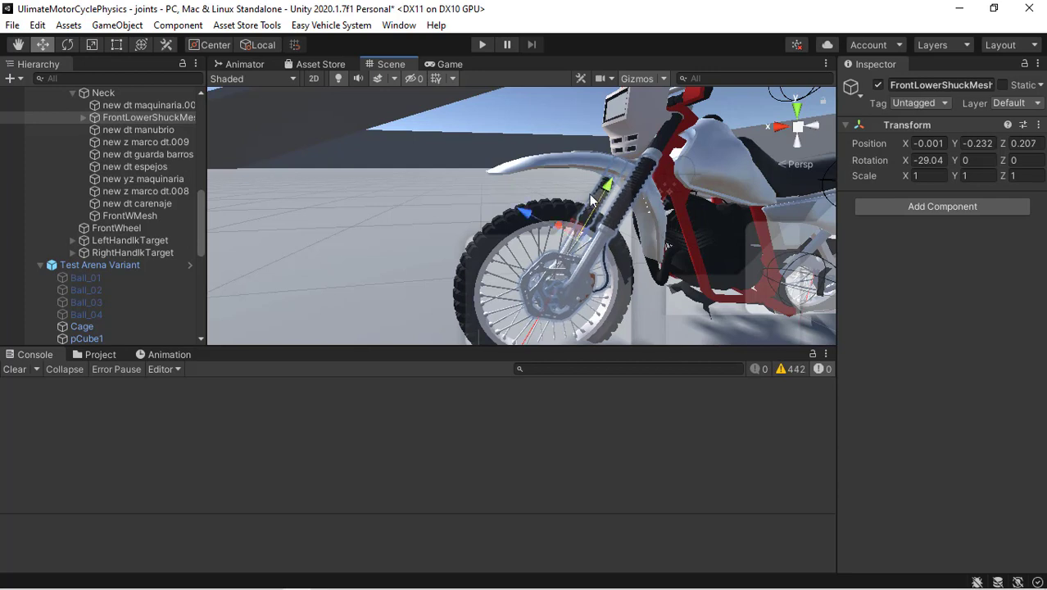
key("ctrl+z")
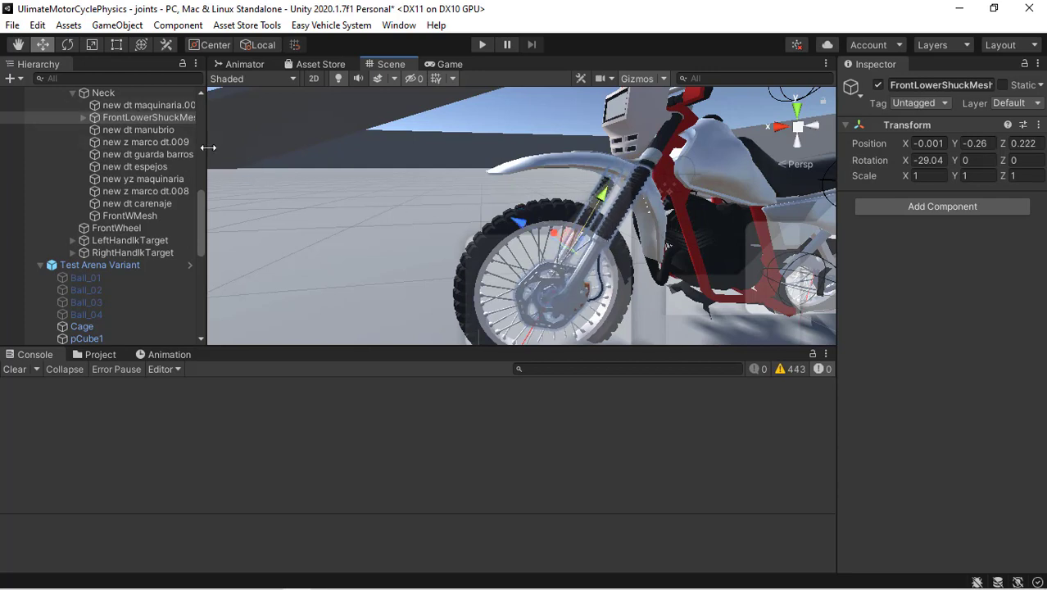
Add the Ul_Suspension Mesh script component to FrontLowerShuckMesh inside Neck
left_click_drag(201, 211, 202, 176)
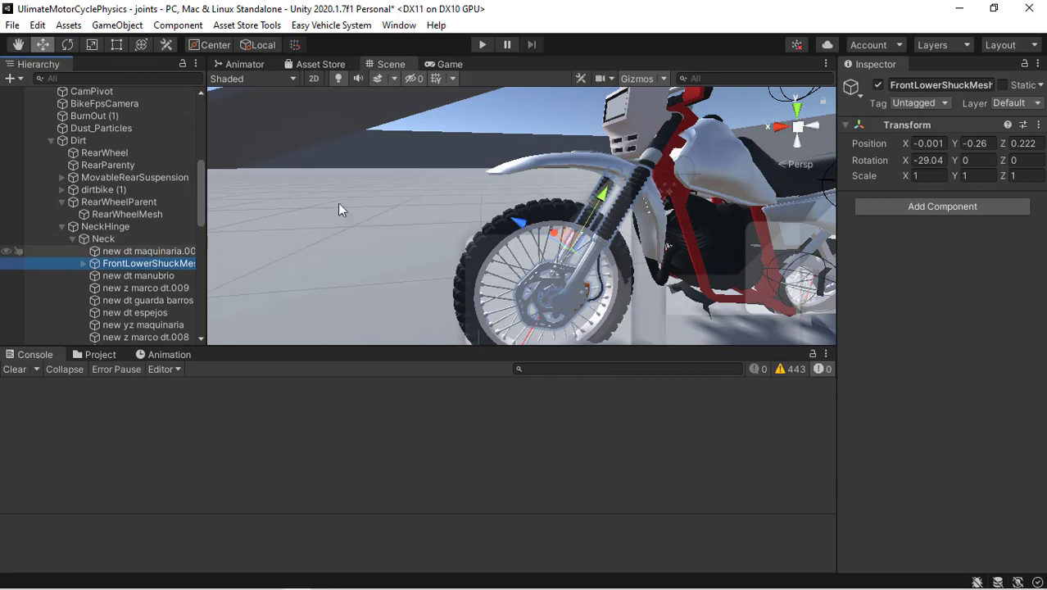
left_click(148, 264)
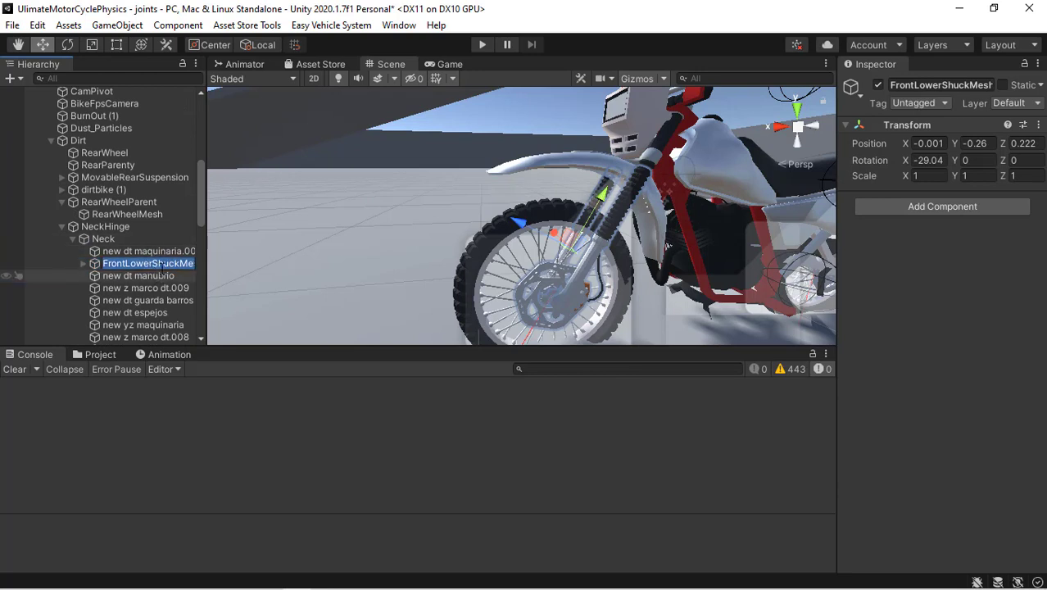
left_click(96, 263)
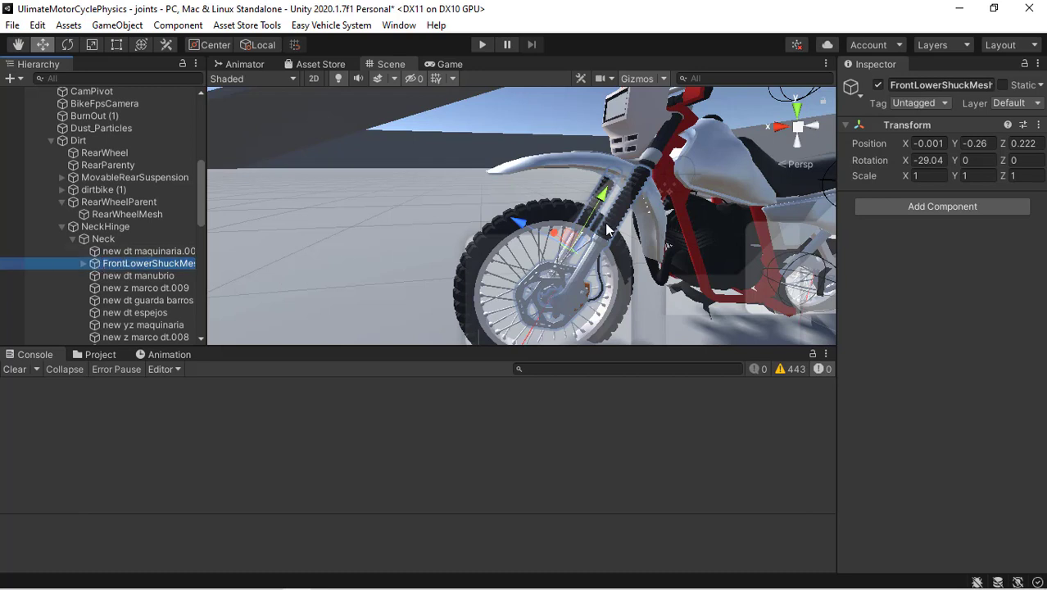
left_click(930, 210)
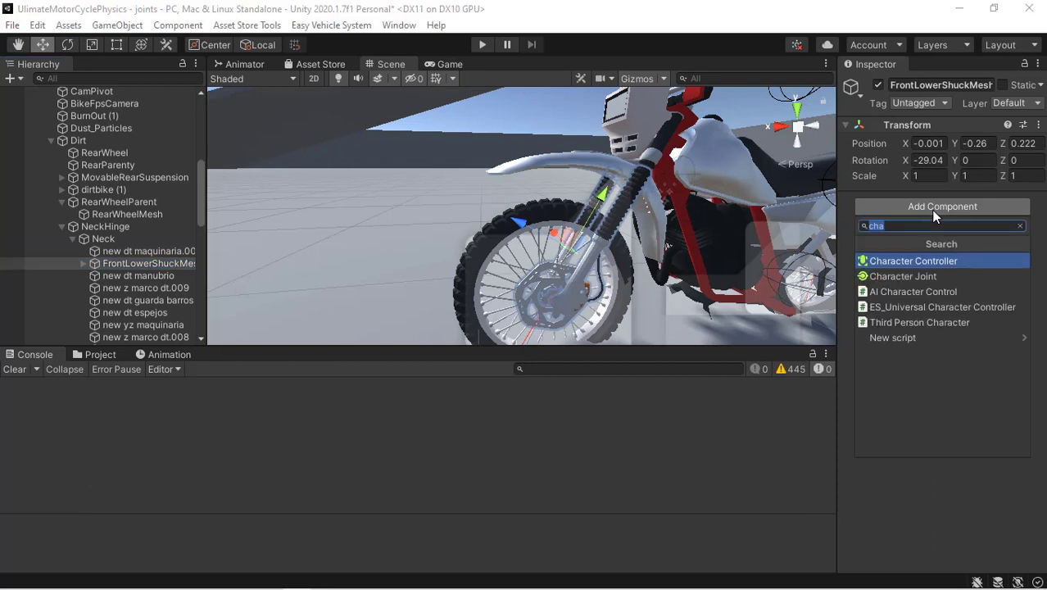
type("ui_s")
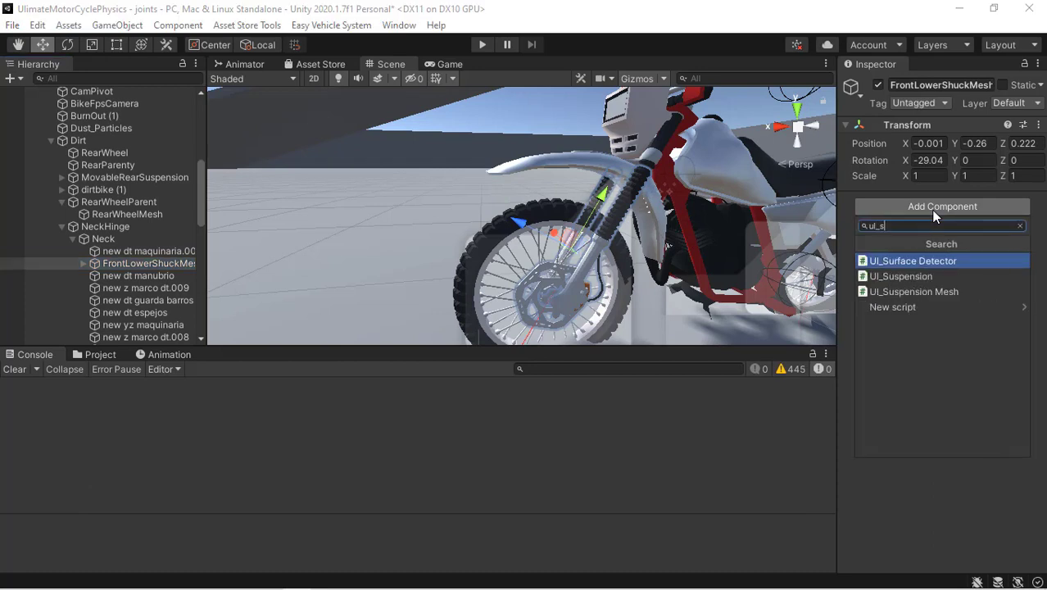
type("u")
key("Down")
key("Down")
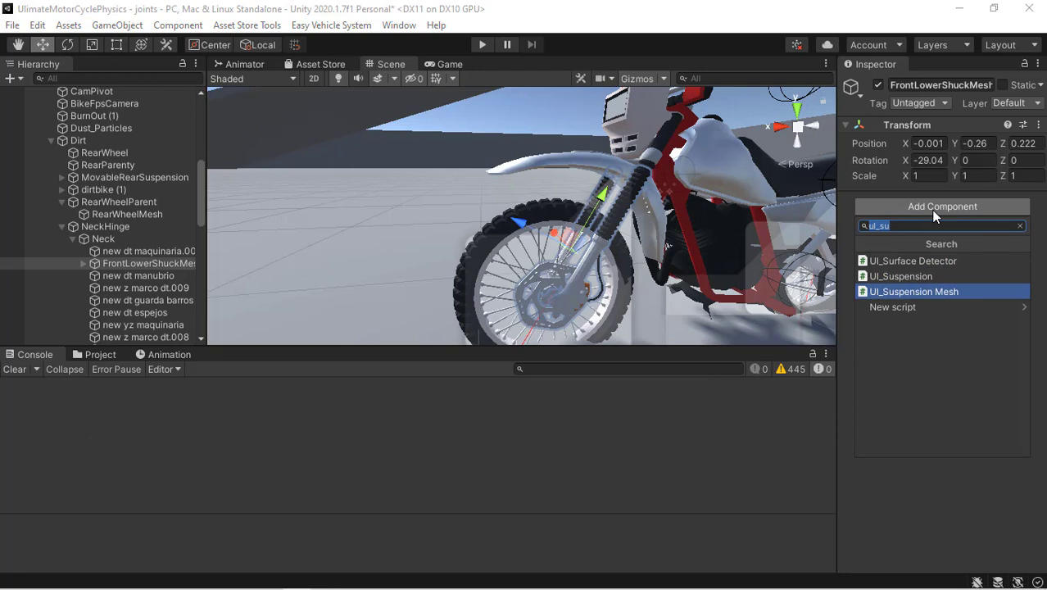
key("Return")
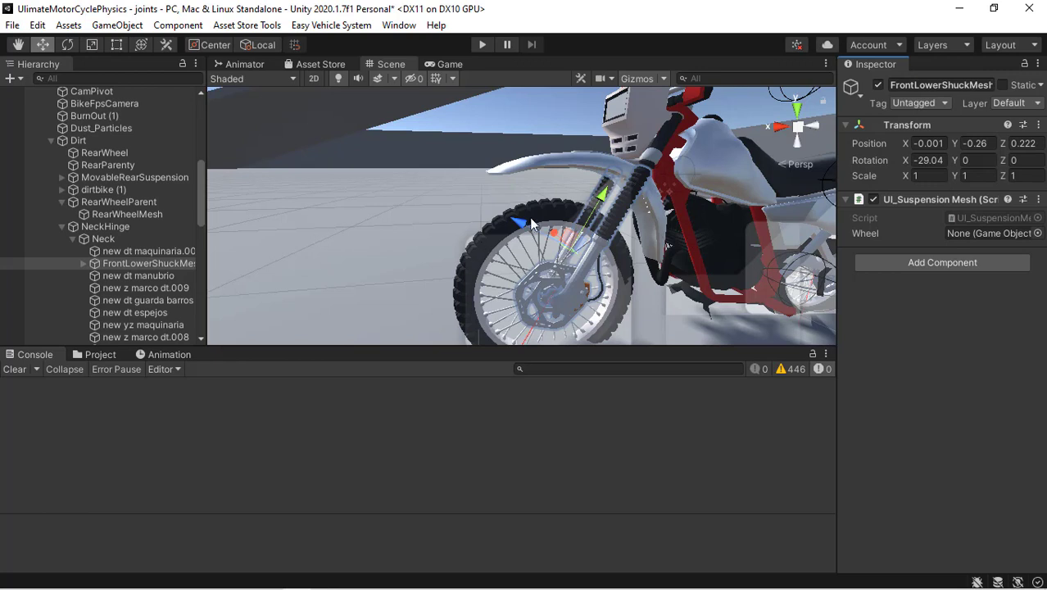
Assign FrontWMesh as the Wheel of FrontLowerShuckMesh's suspension mesh script
left_click(492, 232)
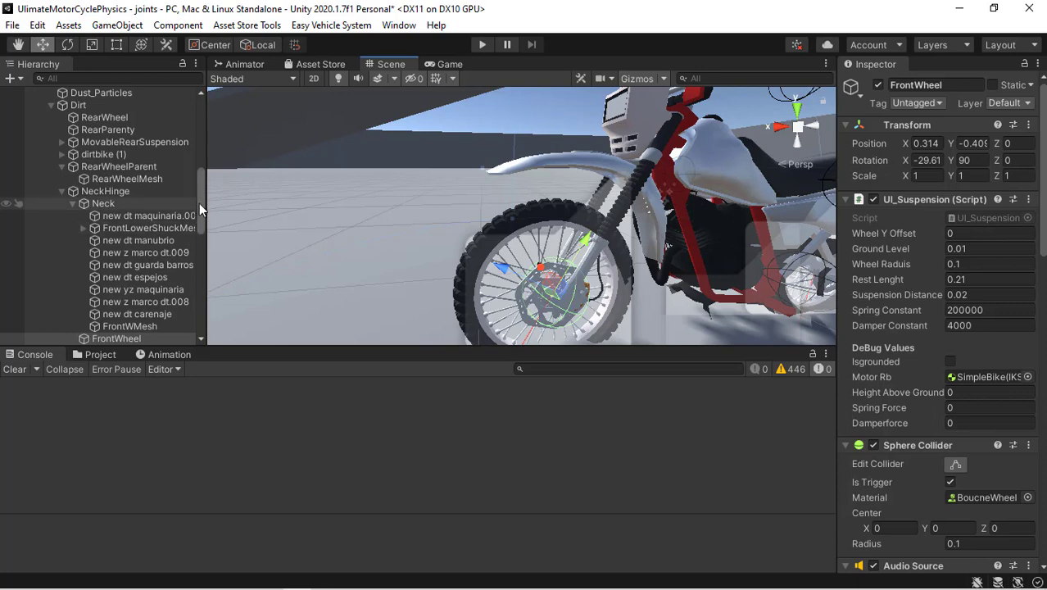
left_click_drag(199, 203, 199, 222)
left_click(155, 230)
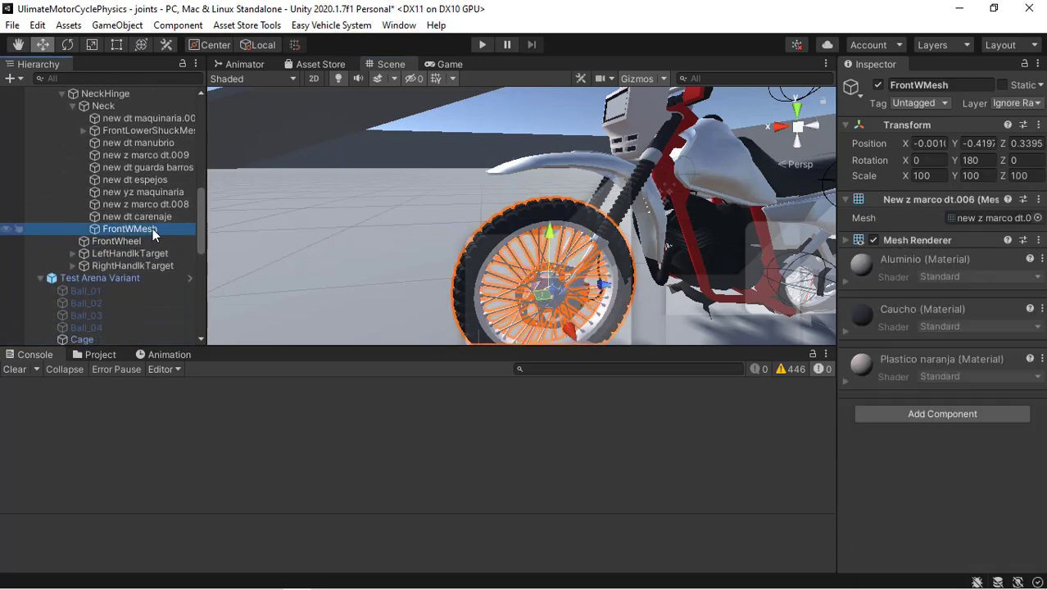
left_click(142, 130)
left_click_drag(129, 228, 973, 234)
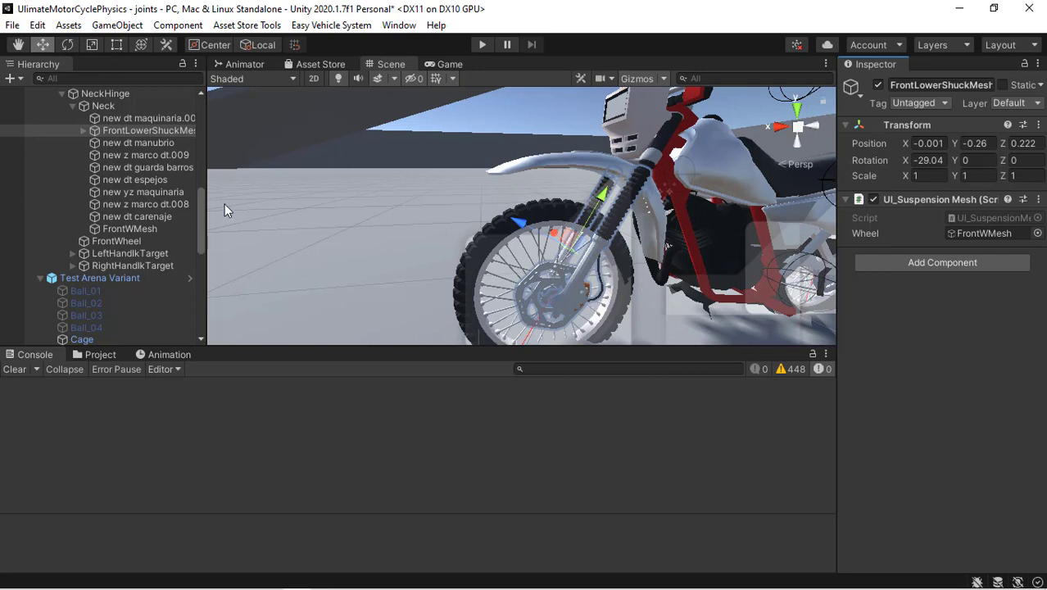
Locate the rear swingarm in the scene, select its parent MovableRearSuspension inside Dirt, and test its vertical movement
mouse_move(201, 211)
left_mouse_down()
mouse_move(199, 184)
mouse_move(199, 196)
left_mouse_up()
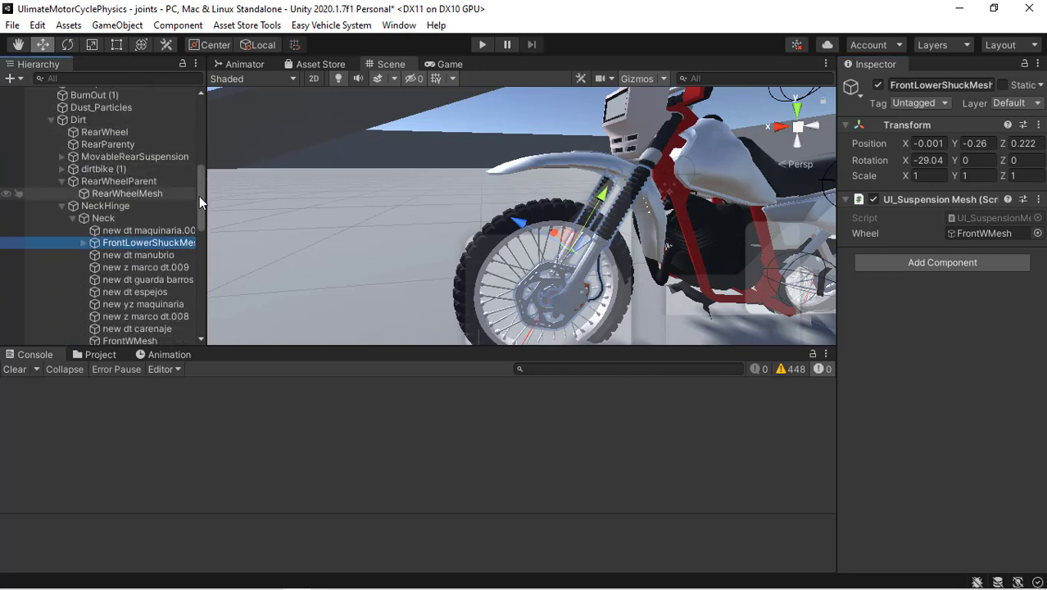
left_click(73, 211)
middle_click_drag(571, 250, 588, 245)
key("w")
right_click_drag(588, 245, 547, 254)
key("s")
key("d")
key("w")
left_click(408, 254)
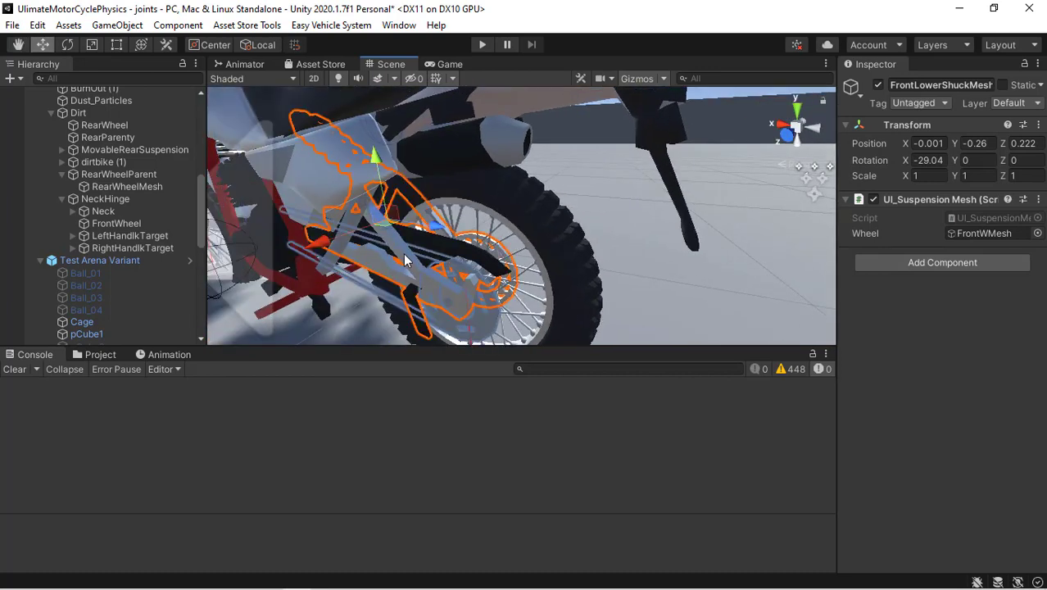
left_click(98, 152)
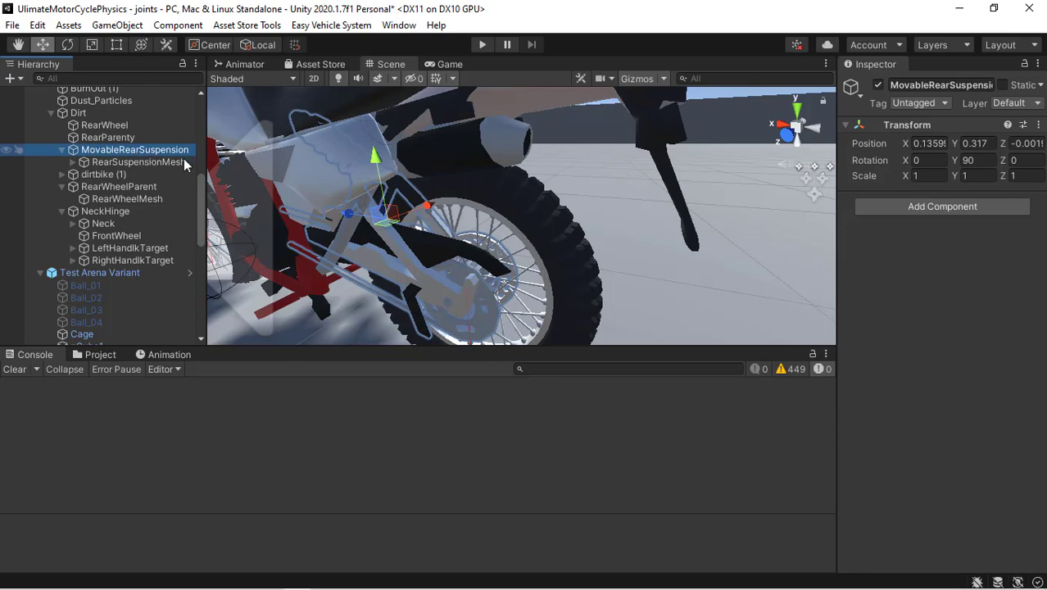
mouse_move(374, 163)
left_mouse_down()
mouse_move(375, 154)
mouse_move(376, 174)
mouse_move(375, 144)
mouse_move(374, 163)
left_mouse_up()
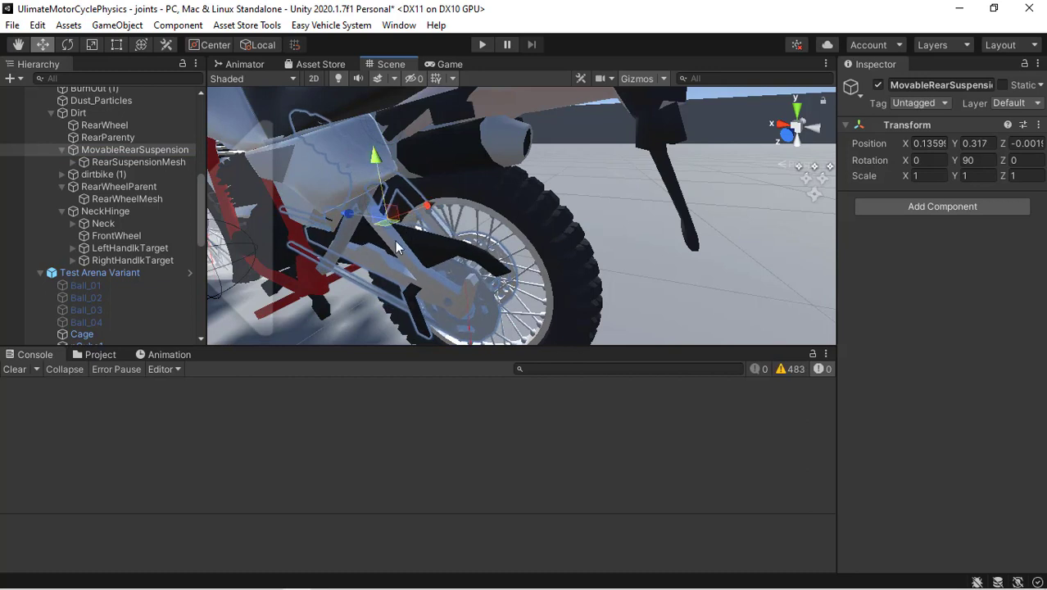
Add the Ul_Suspension Mesh script to MovableRearSuspension and assign RearWheelMesh as its Wheel
left_click(926, 215)
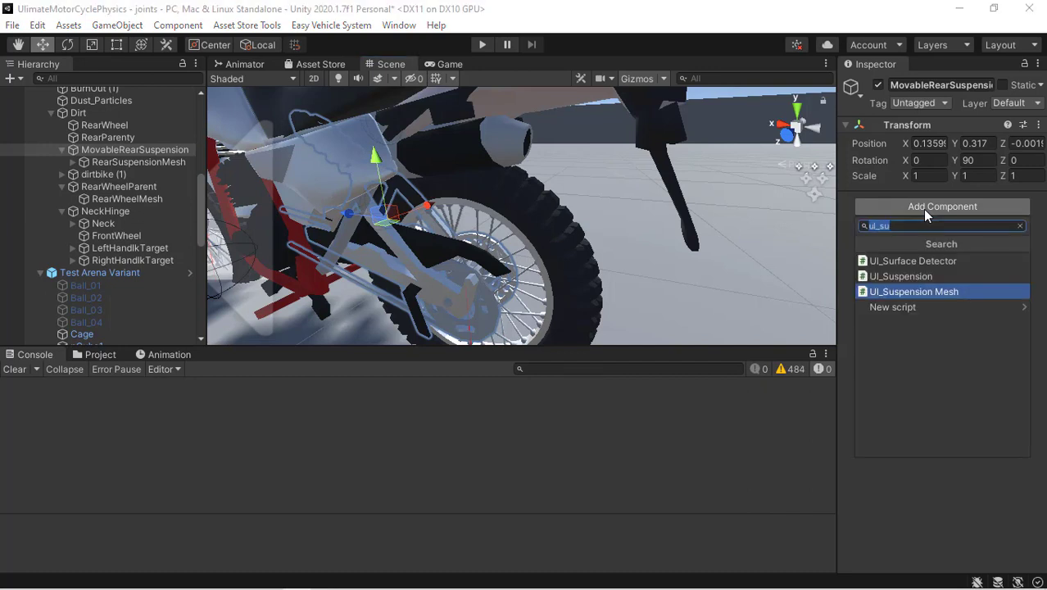
key("Return")
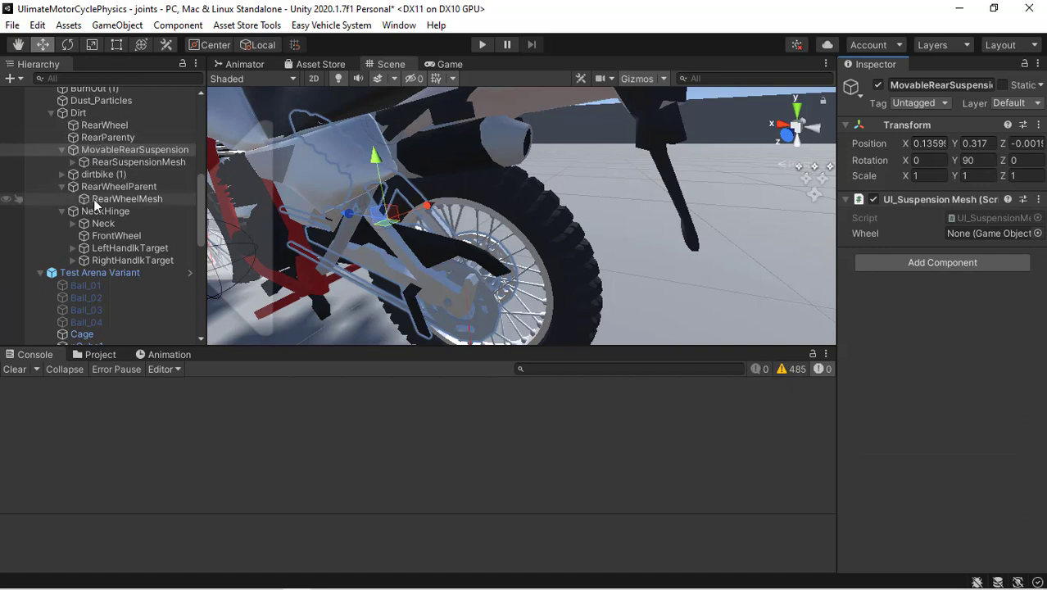
left_click_drag(93, 199, 977, 238)
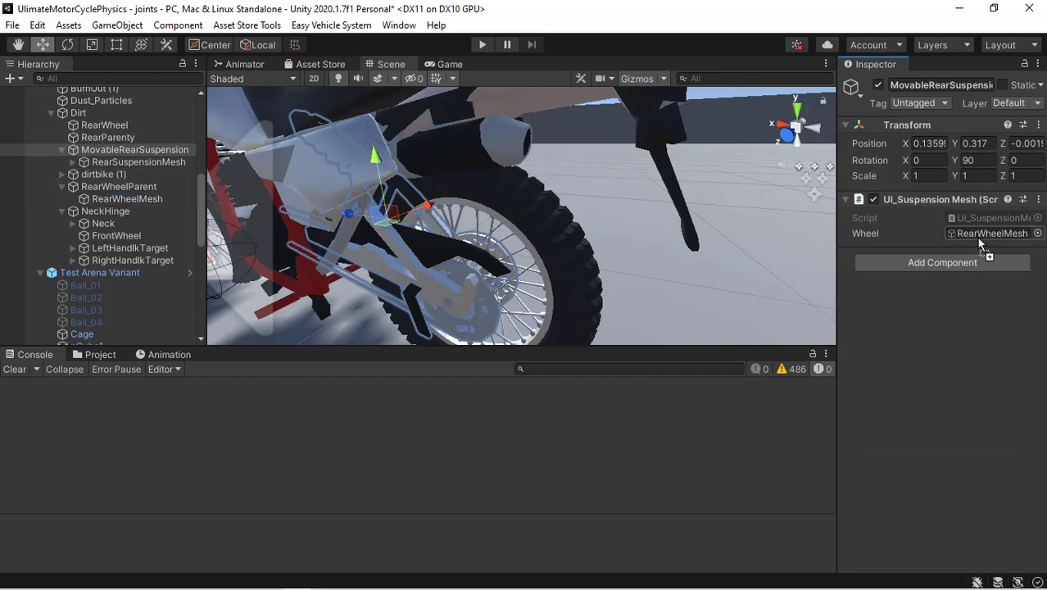
Check the rear wheel mesh in the scene and collapse RearWheelParent, NeckHinge, MovableRearSuspension, Dirt and Test Arena Variant in the hierarchy
left_click(553, 215)
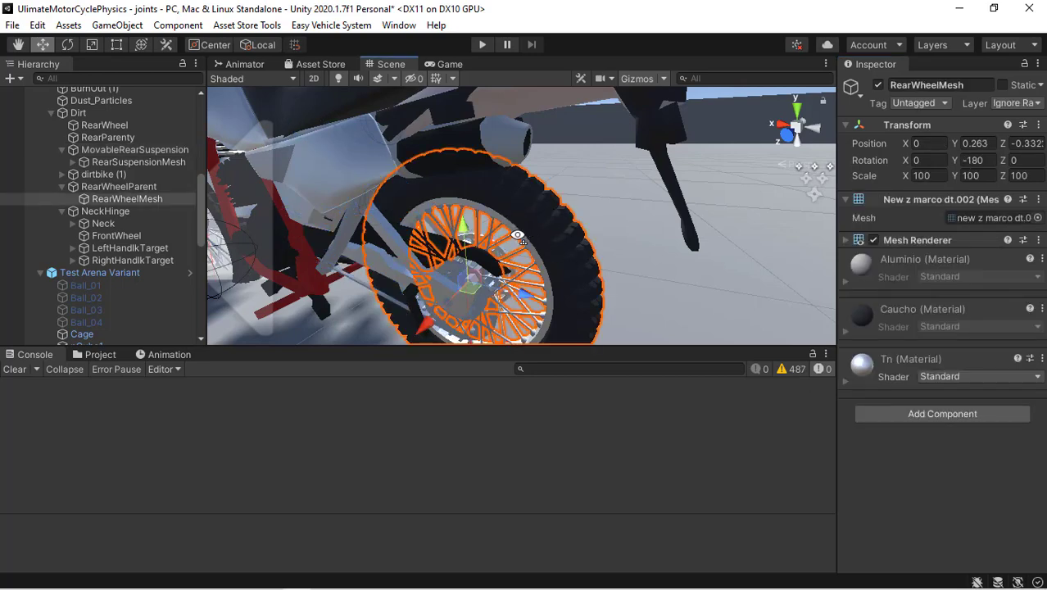
left_click_drag(518, 235, 519, 254, "alt")
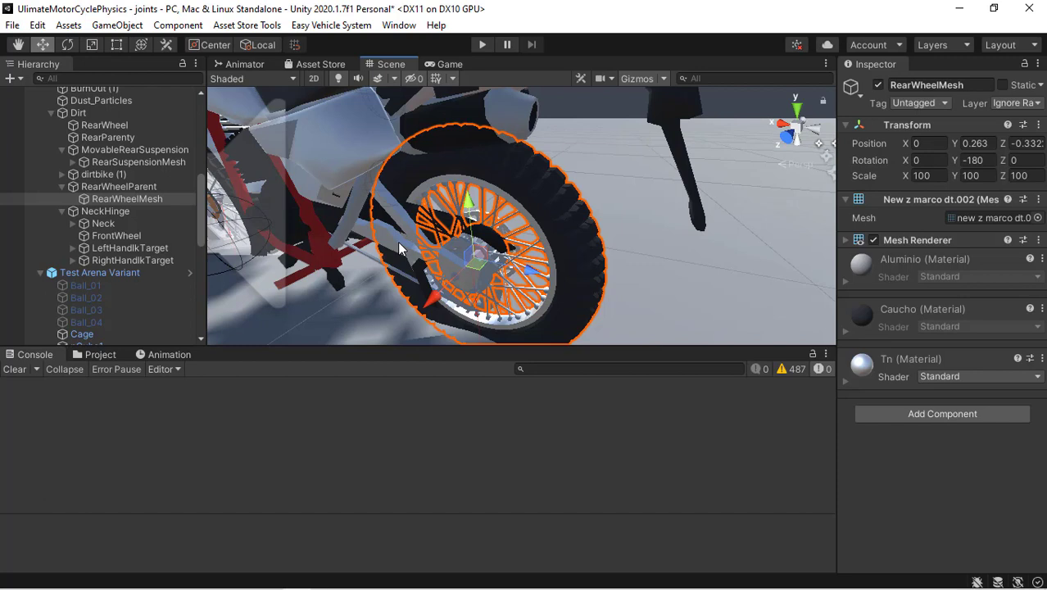
left_click(61, 187)
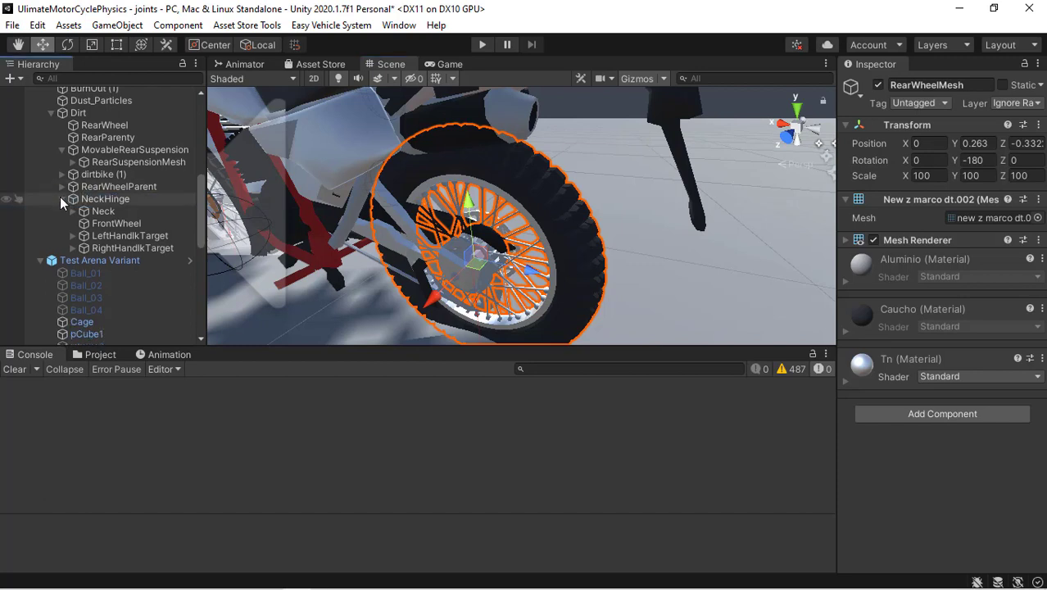
left_click(61, 198)
left_click(61, 150)
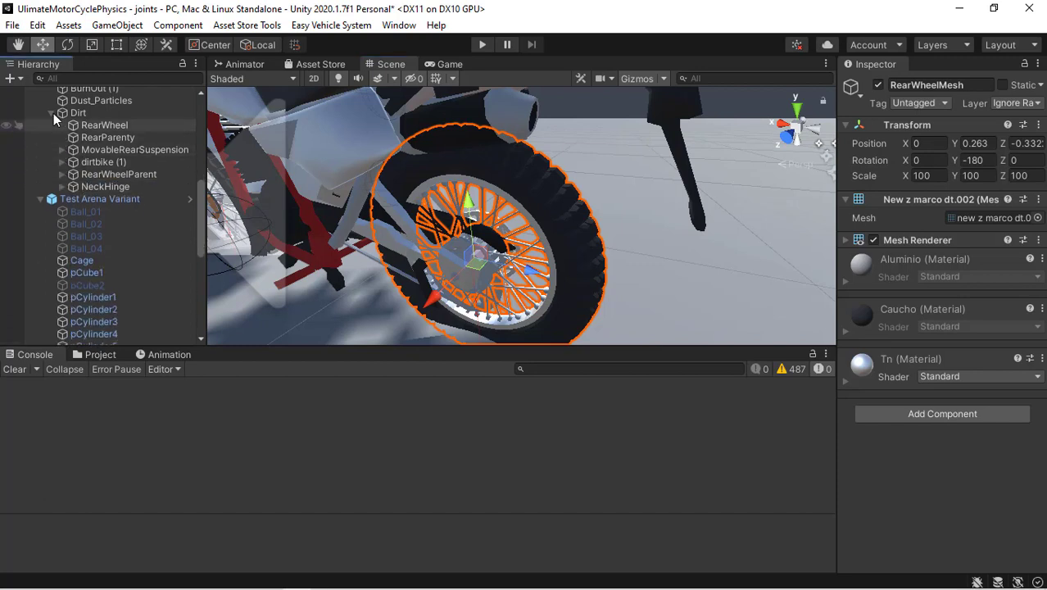
left_click(51, 113)
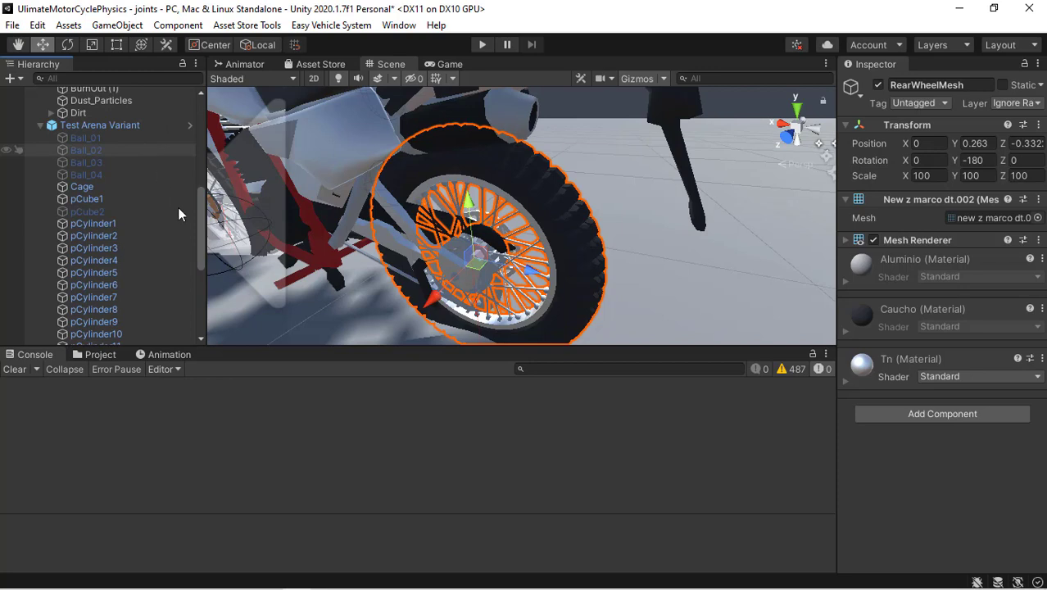
left_click(40, 125)
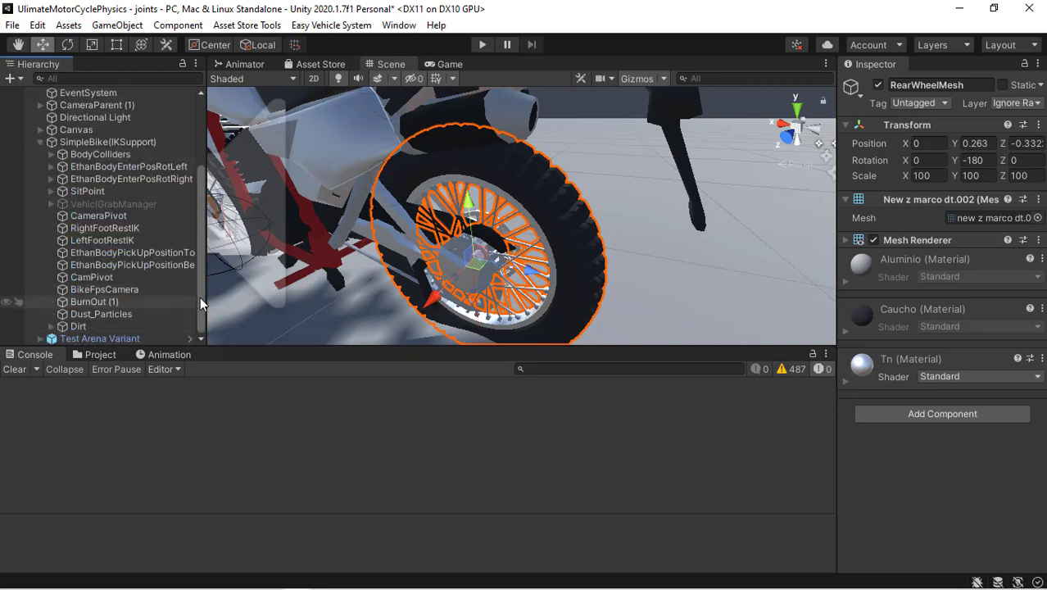
left_click_drag(200, 296, 200, 272)
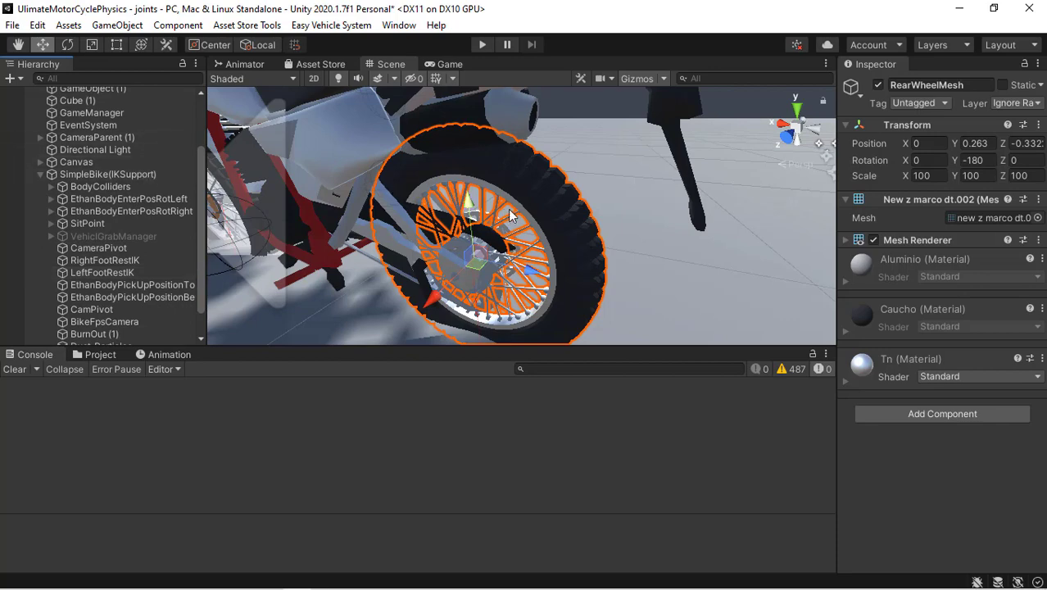
Look over the whole bike from several angles, collapse SimpleBike(IKSupport) in the hierarchy and clear the selection
right_click_drag(513, 214, 578, 219)
key("a")
key("f")
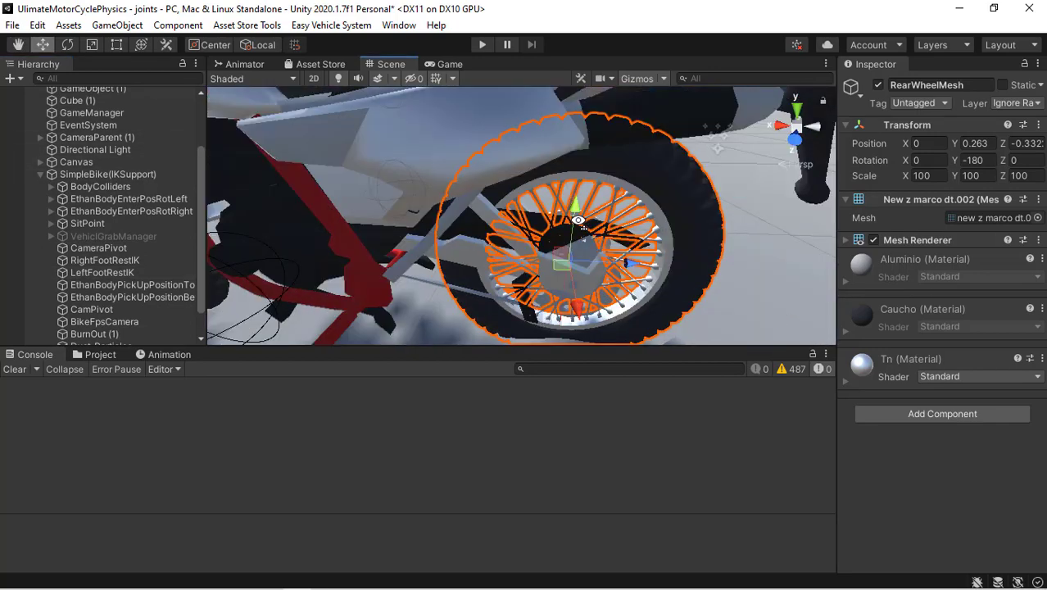
scroll(579, 220, "down", 5)
scroll(579, 220, "up", 3)
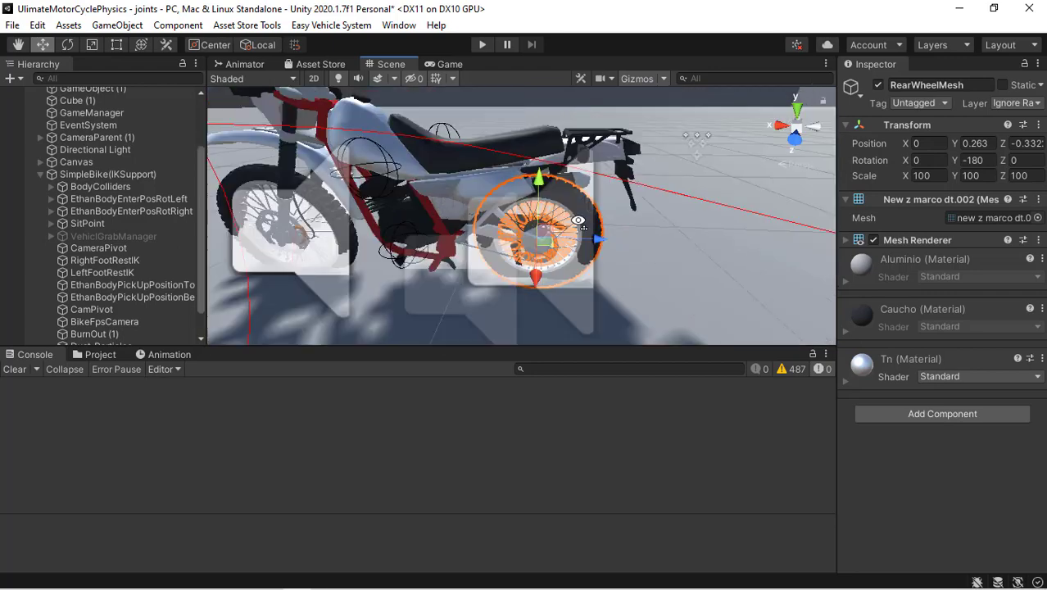
right_click_drag(538, 194, 435, 194)
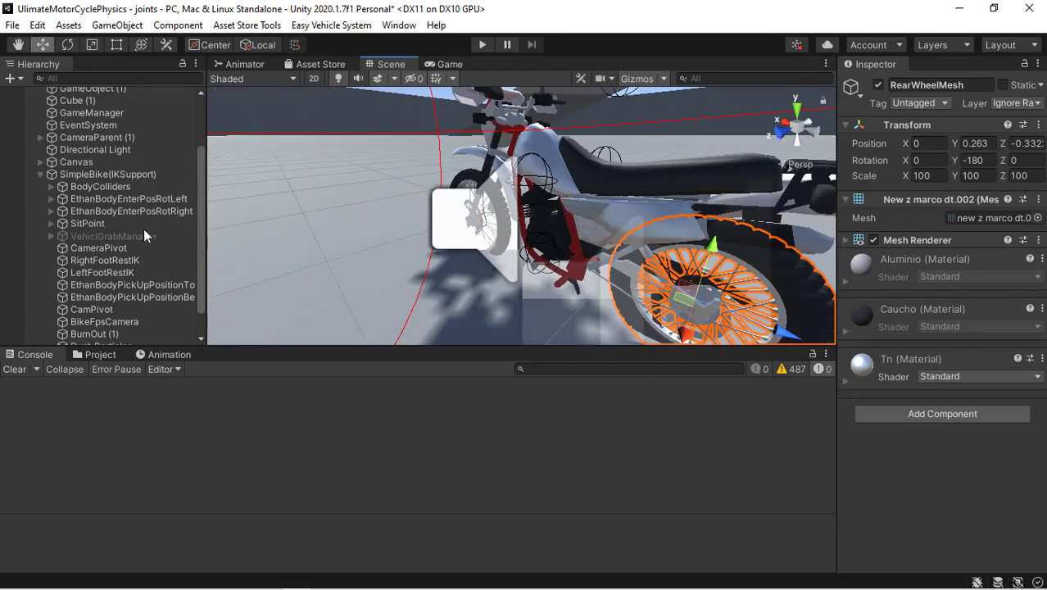
left_click(40, 175)
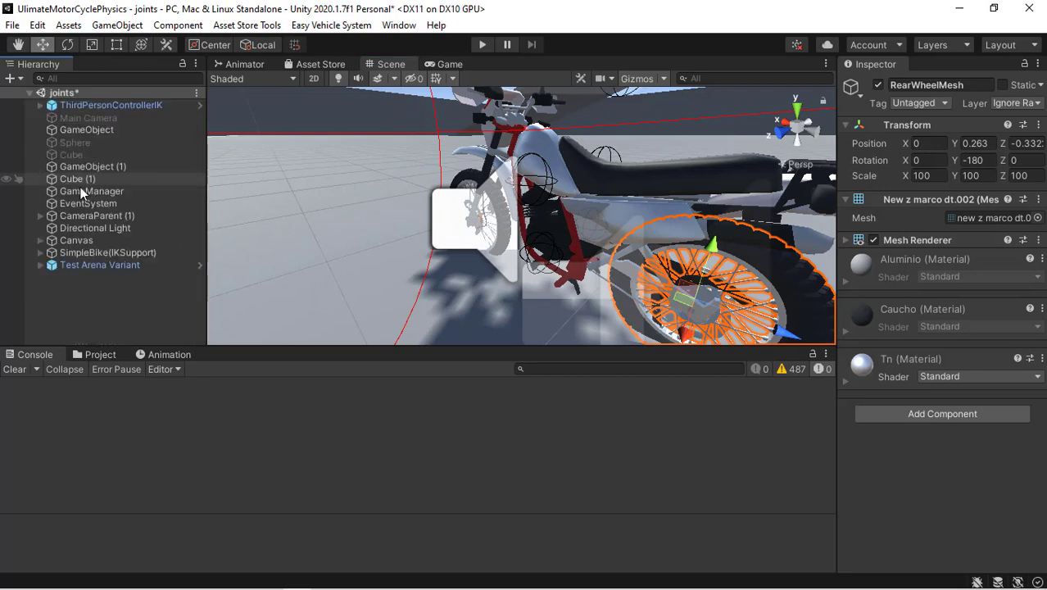
left_click(113, 255)
right_click_drag(539, 169, 579, 169)
left_click(122, 307)
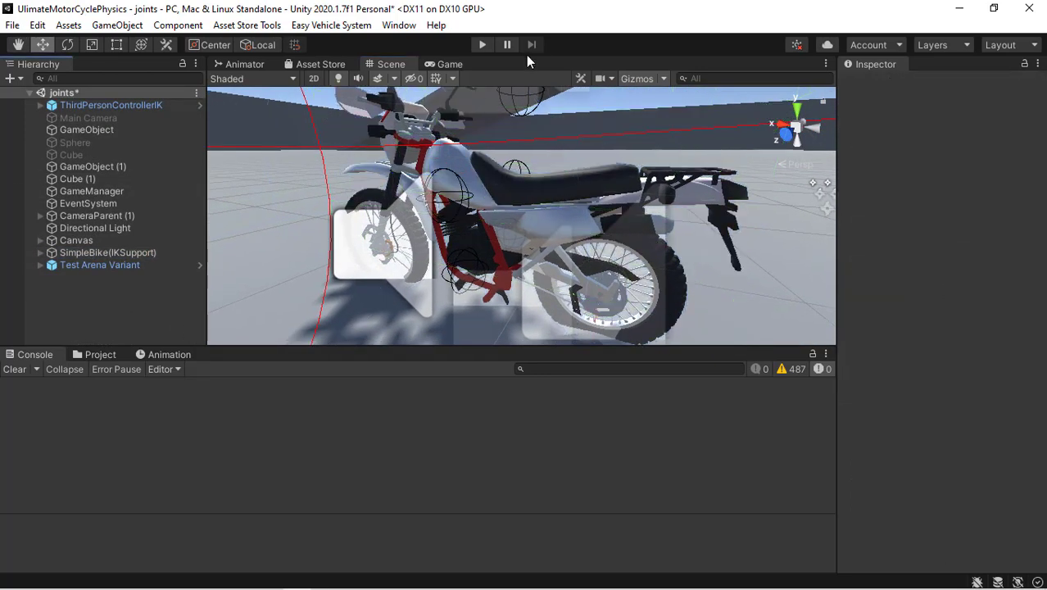
Play-test the scene, stop it, and trace the console's NeckHinge error to the SitPoint object and its script
left_click(481, 45)
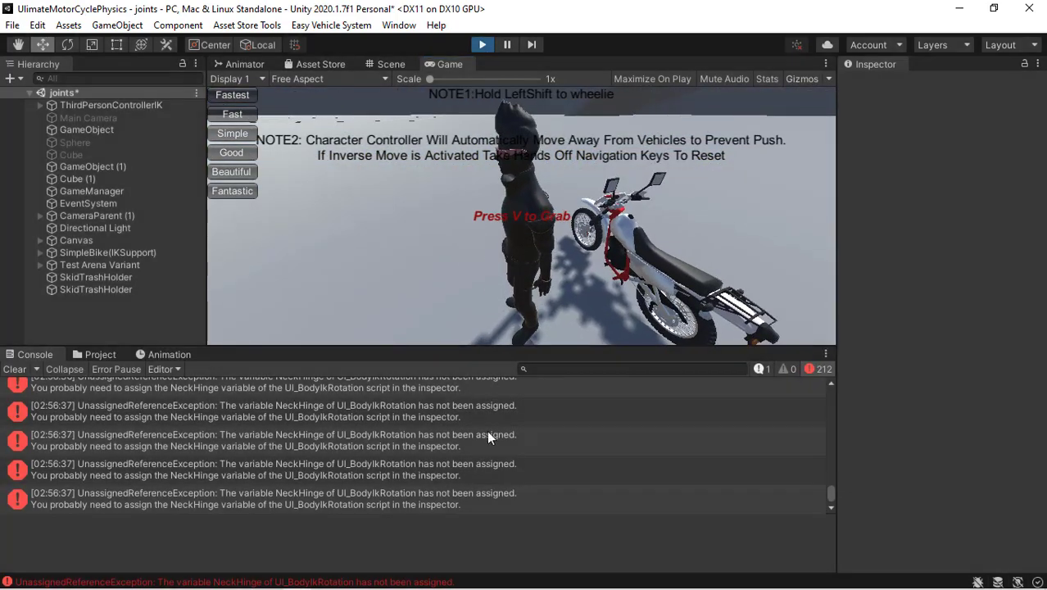
key("ctrl+p")
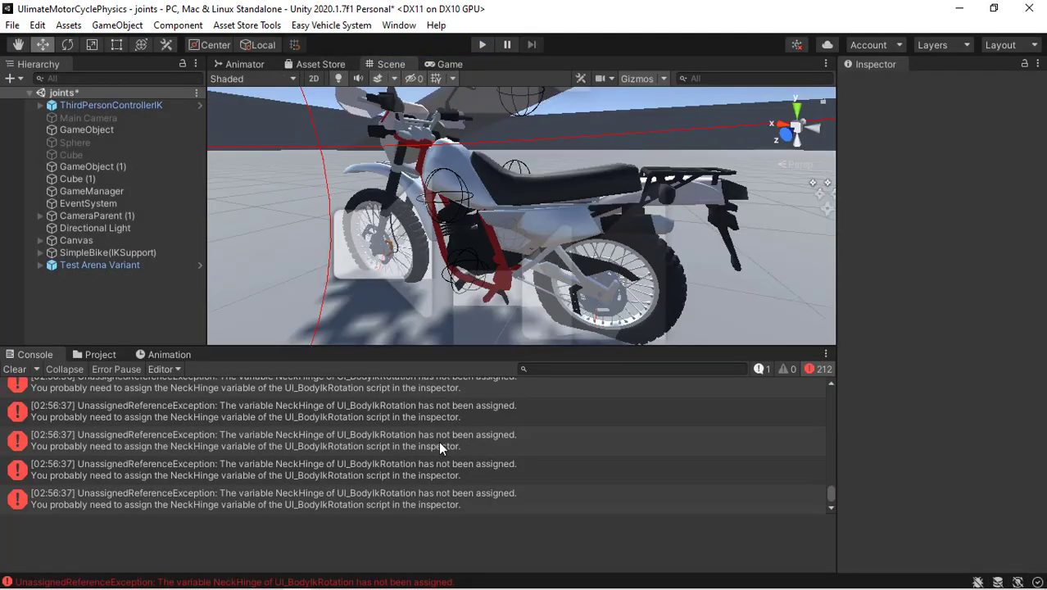
left_click(408, 441)
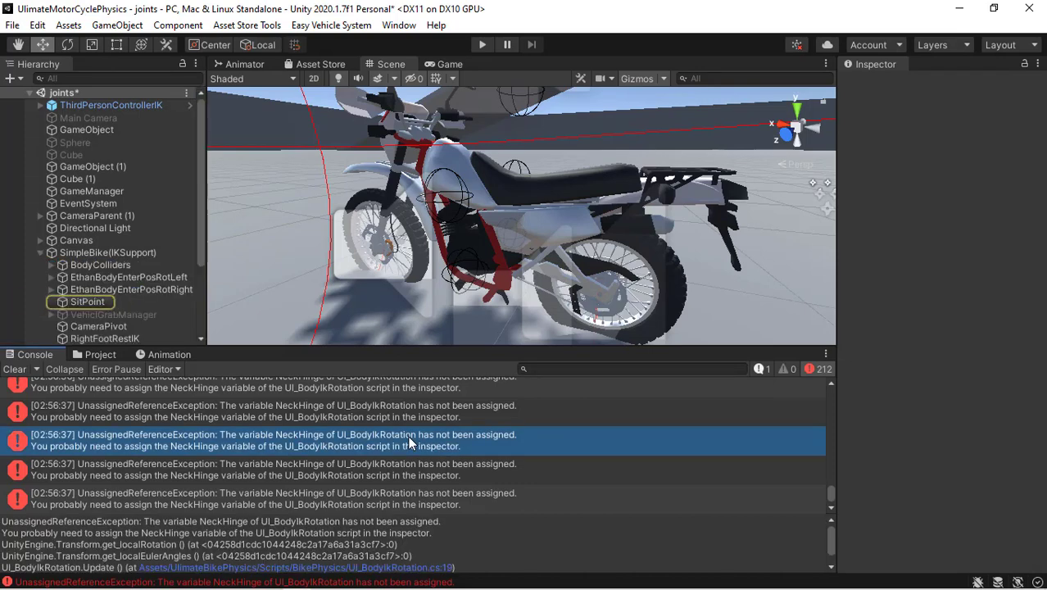
left_click(109, 303)
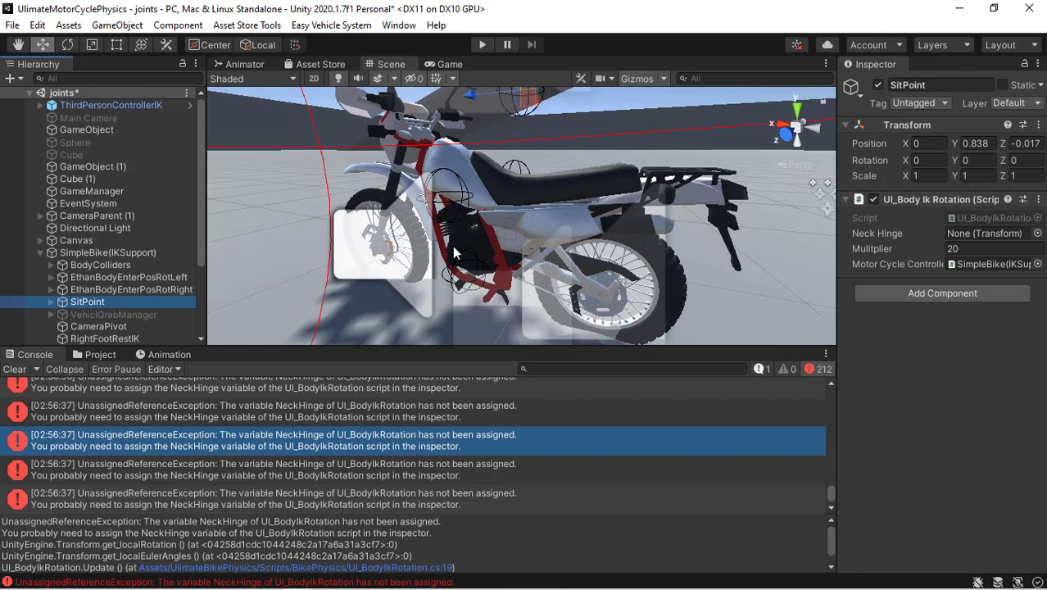
mouse_move(564, 212)
right_mouse_down()
mouse_move(521, 210)
mouse_move(563, 214)
right_mouse_up()
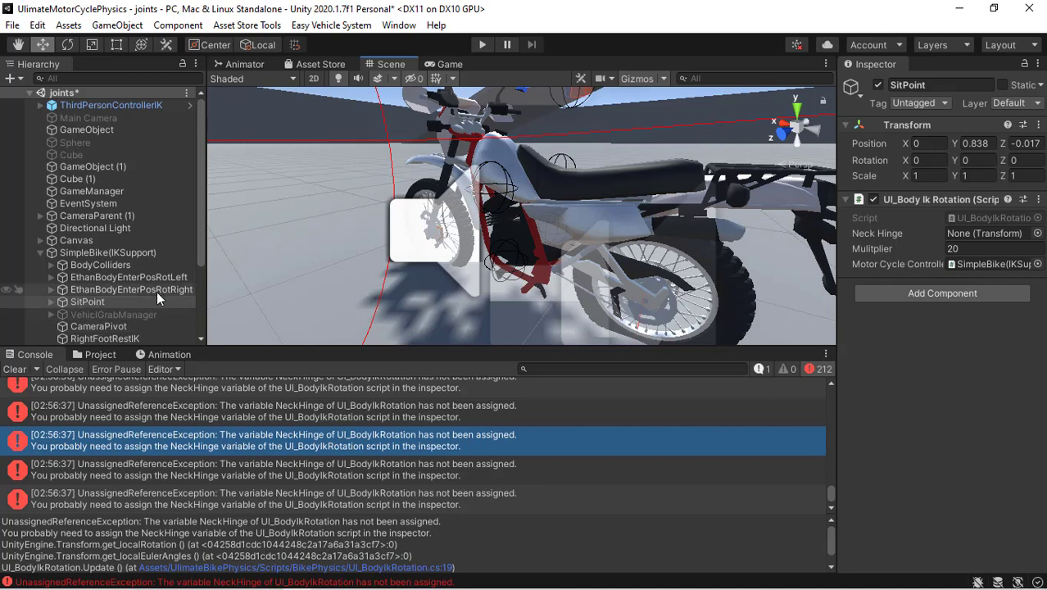
Assign Dirt's NeckHinge as the Neck Hinge of SitPoint's Ul_Body Ik Rotation script
left_click(102, 252)
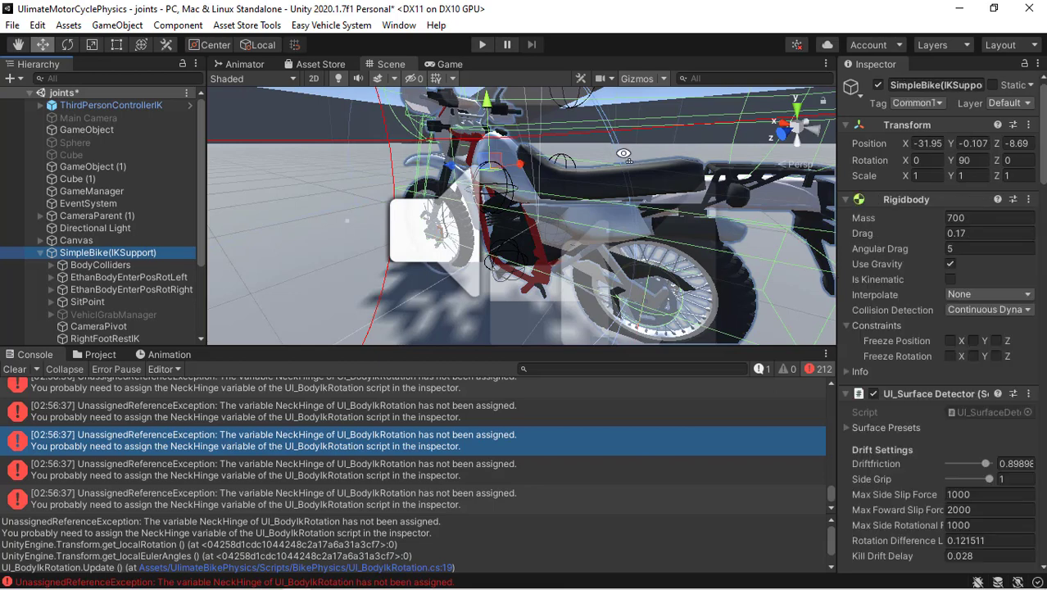
right_click_drag(624, 153, 572, 177)
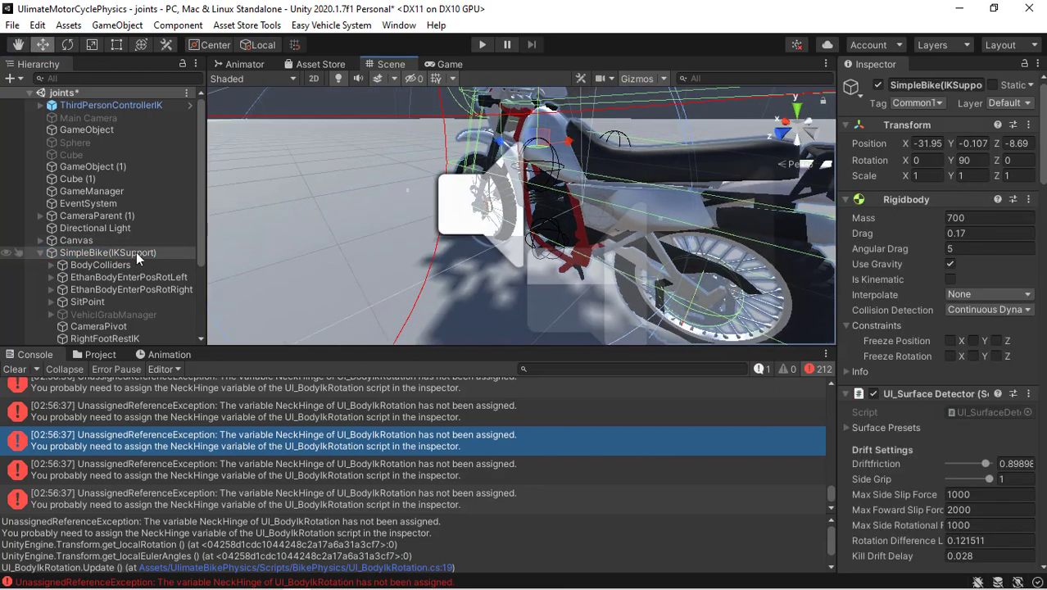
left_click(120, 301)
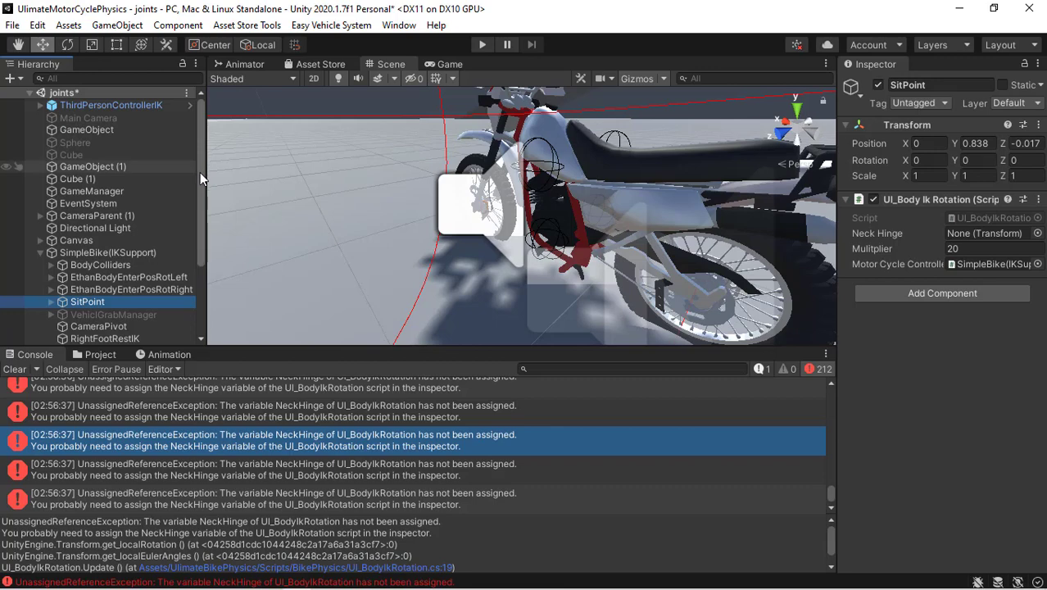
left_click_drag(200, 172, 206, 253)
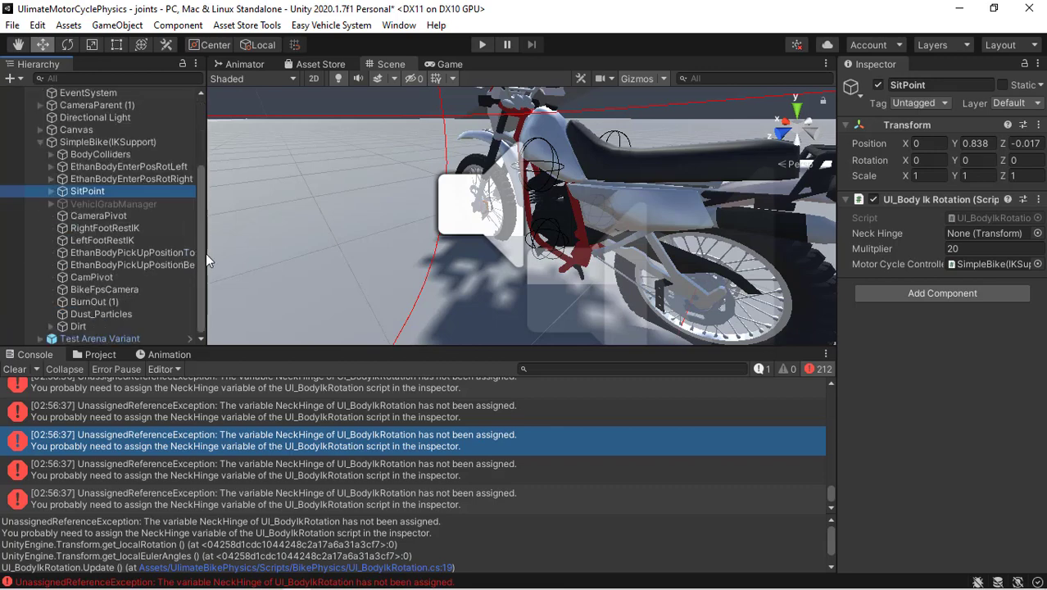
left_click(51, 326)
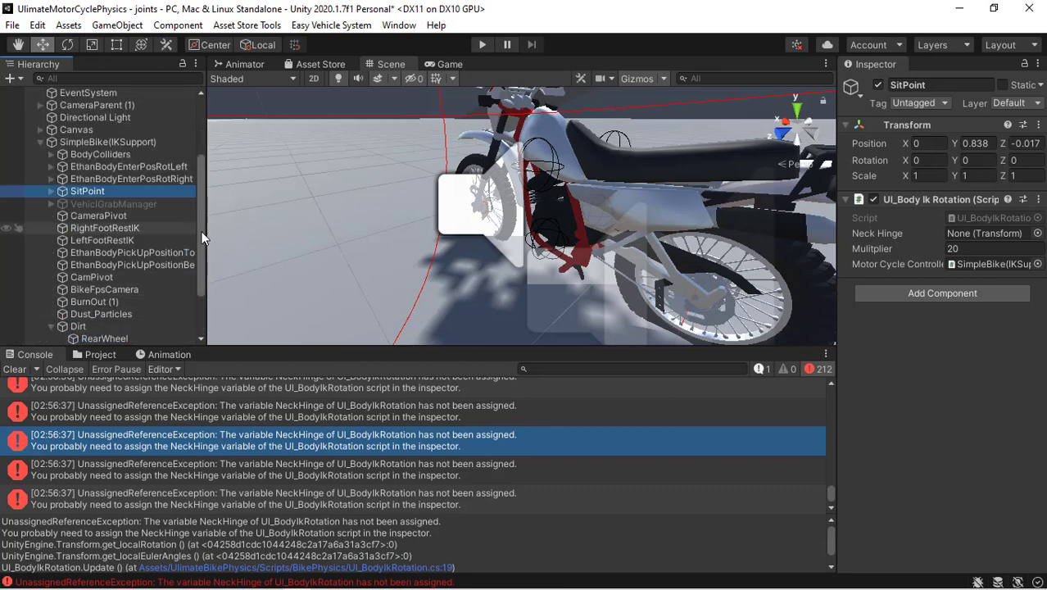
scroll(202, 279, "down", 1)
scroll(204, 285, "down", 3)
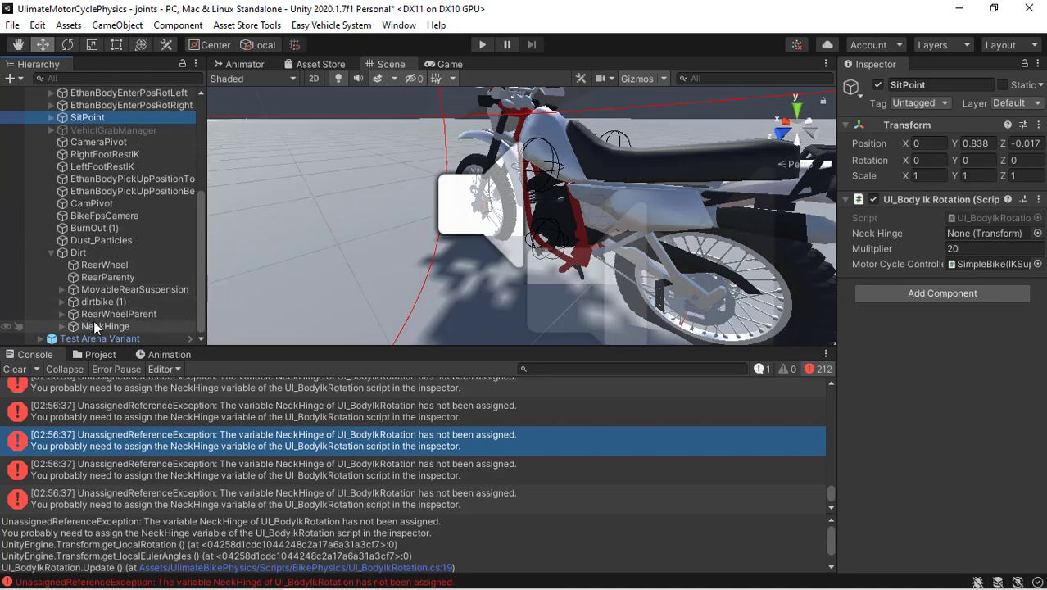
left_click_drag(95, 327, 1005, 233)
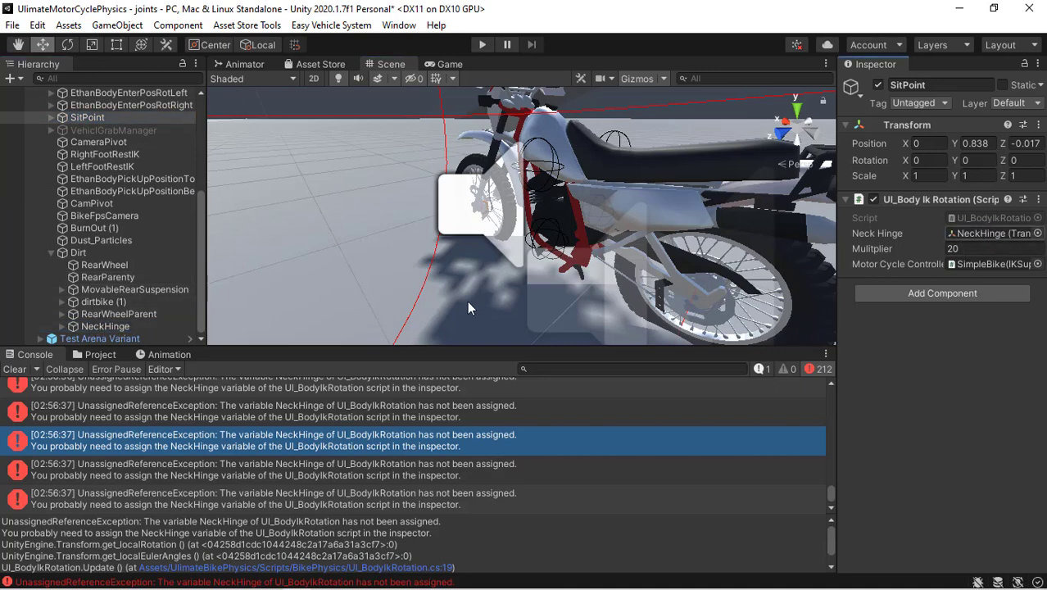
Clear the console, run the scene again and mount the dirt bike with the character
left_click(13, 370)
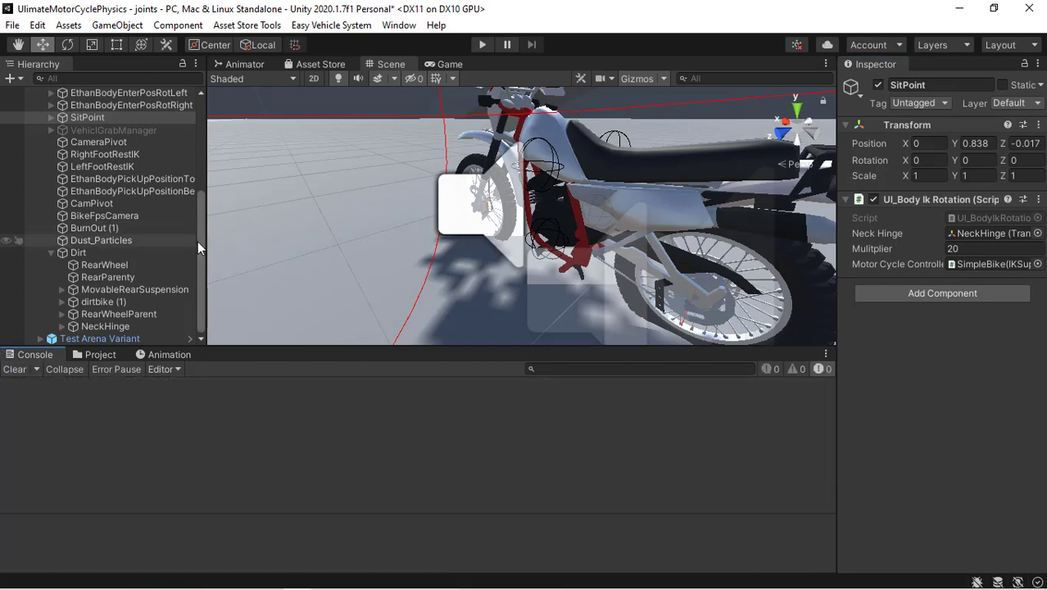
left_click_drag(197, 241, 217, 194)
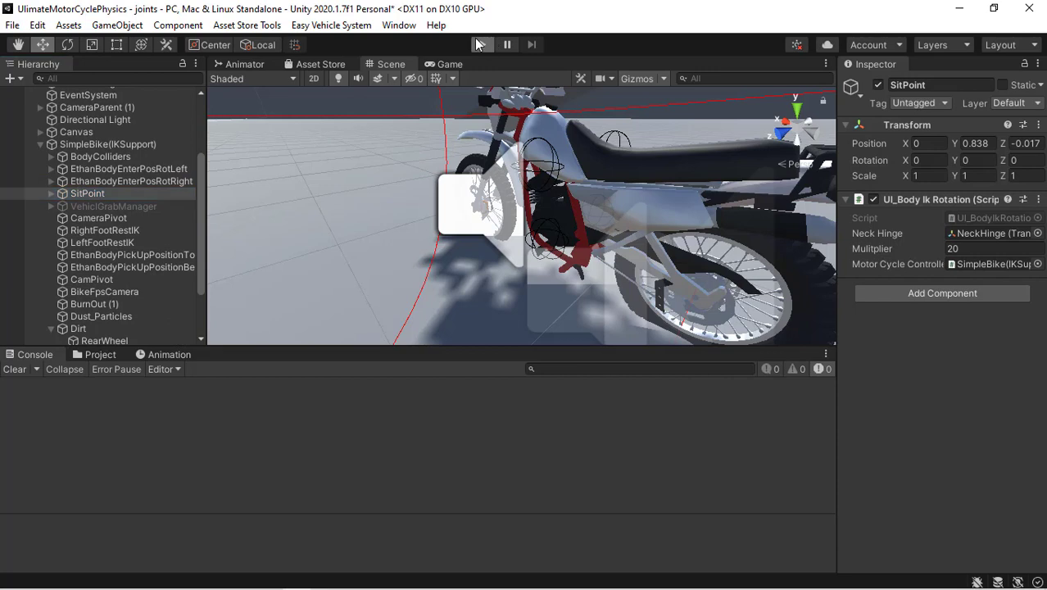
left_click(479, 44)
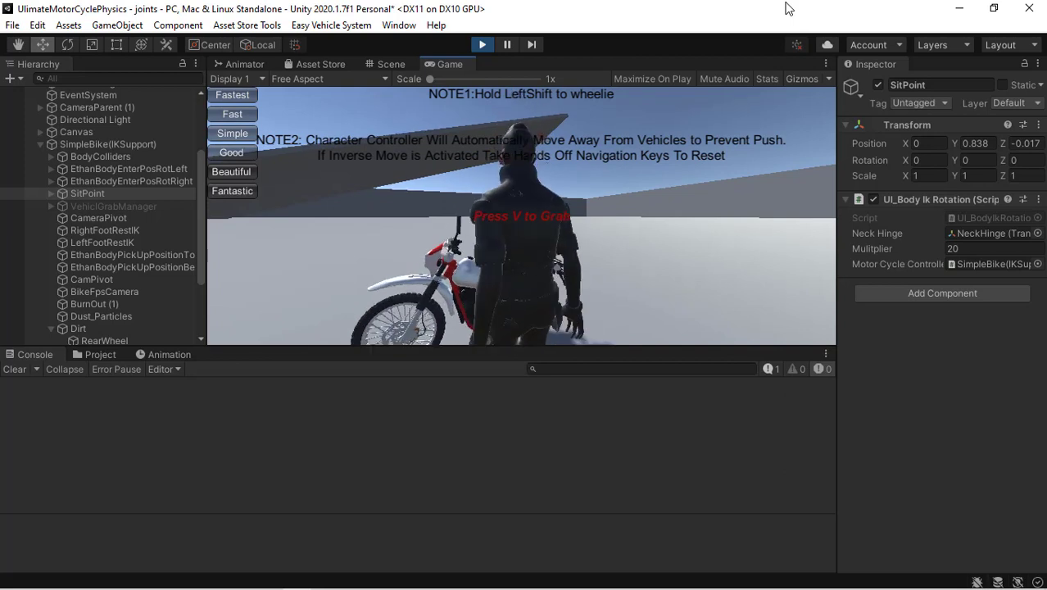
key("v")
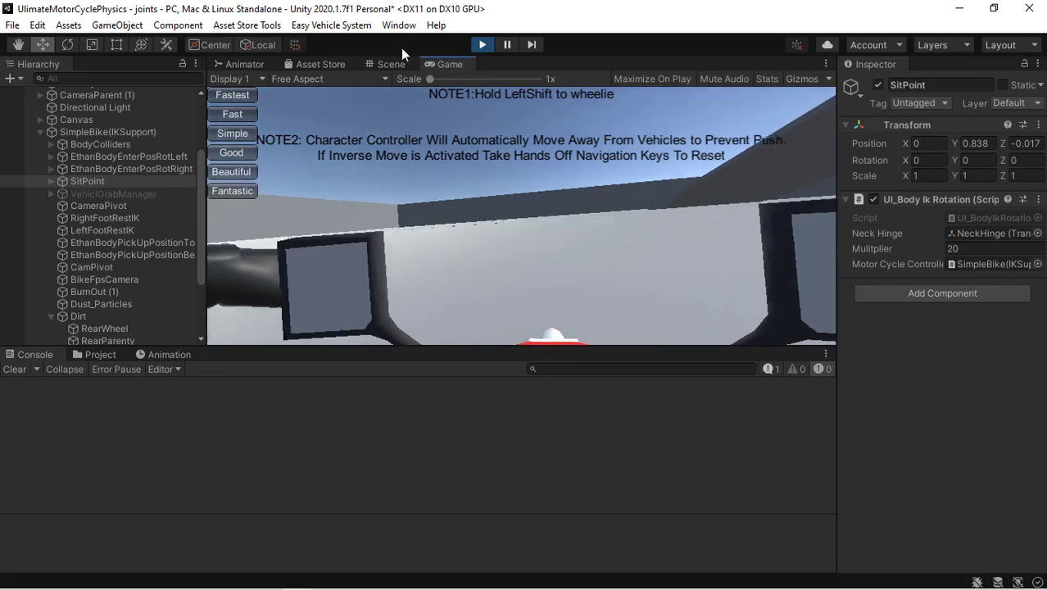
Examine the mounted rider's hands and feet against the handlebars in the running scene view with gizmos hidden
left_click(396, 63)
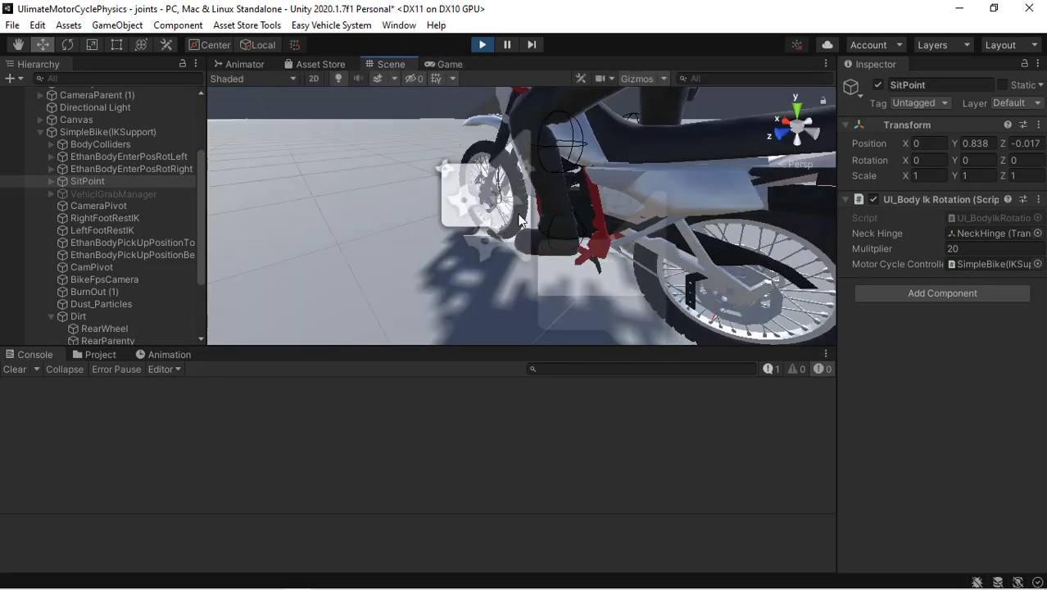
right_click_drag(583, 224, 592, 143)
key("a")
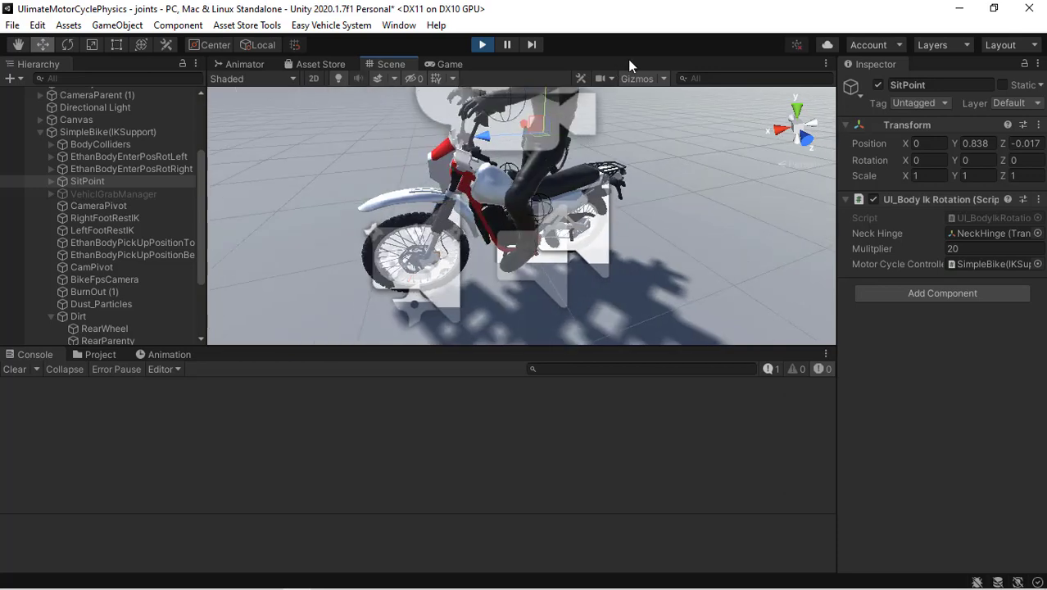
left_click(643, 79)
right_click_drag(573, 107, 594, 95)
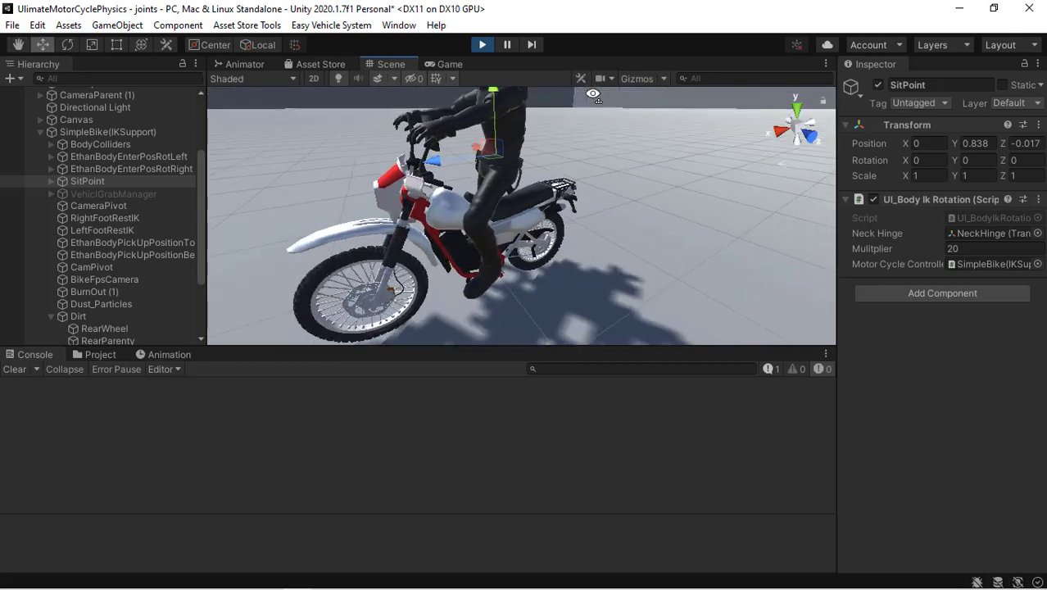
key("w")
right_click_drag(426, 162, 446, 208)
key("a")
key("d")
key("s")
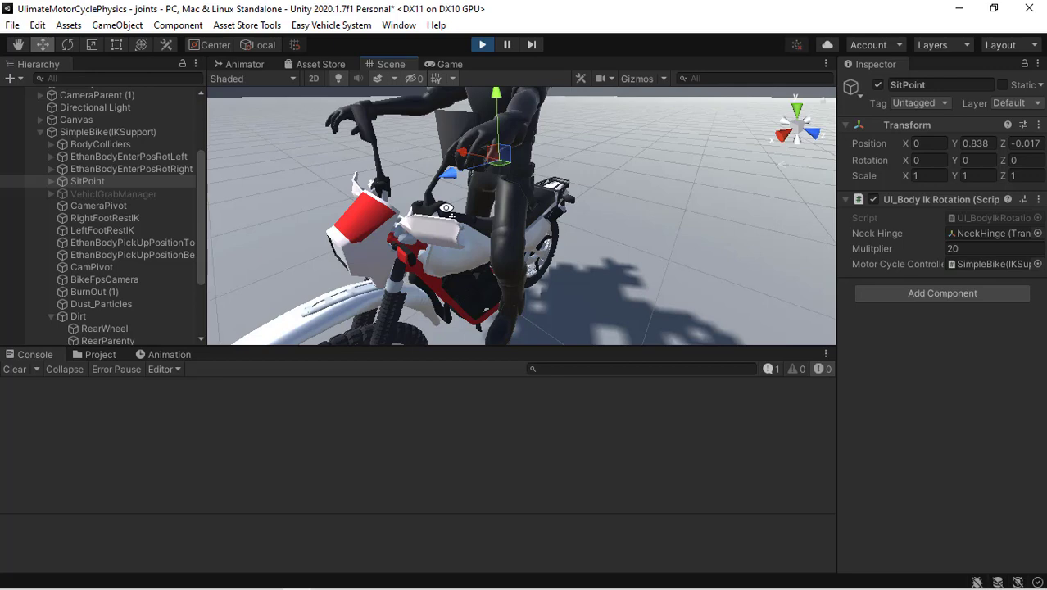
Stop the play test and show the gizmos in the scene view around the handlebars
left_click(482, 46)
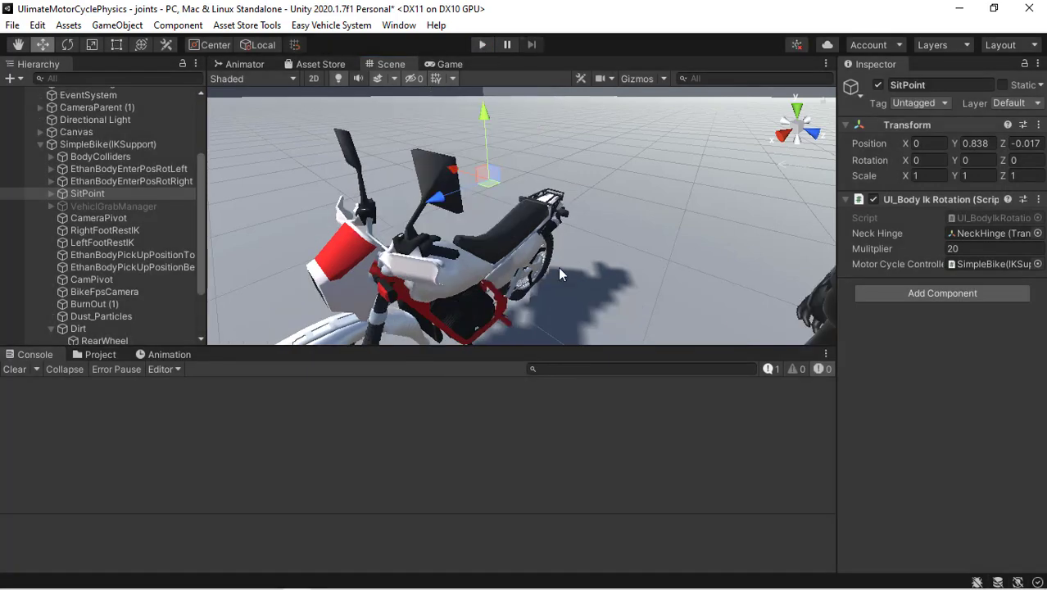
right_click_drag(568, 228, 576, 104)
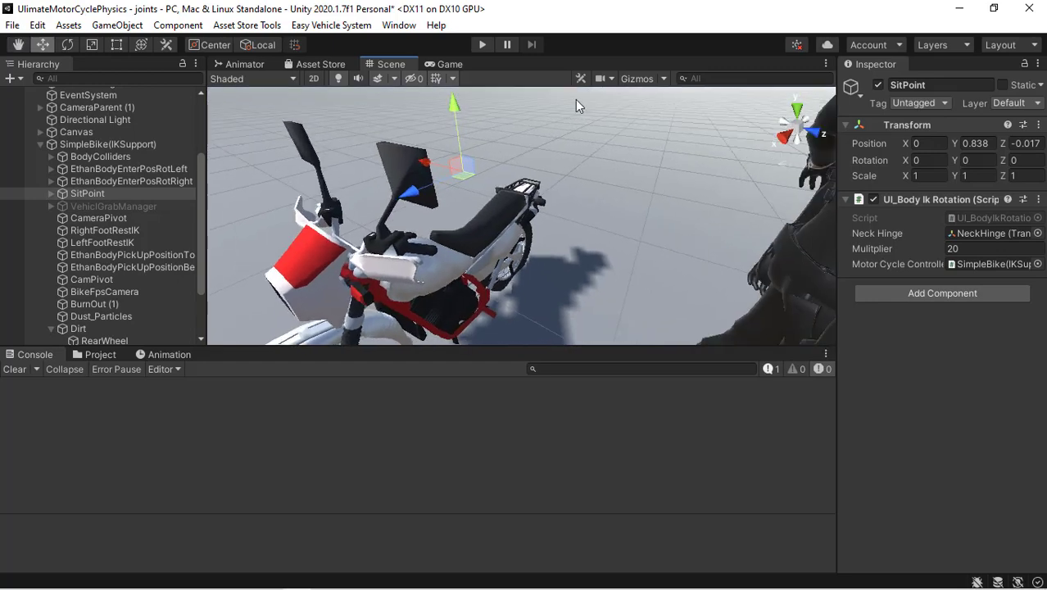
left_click(637, 78)
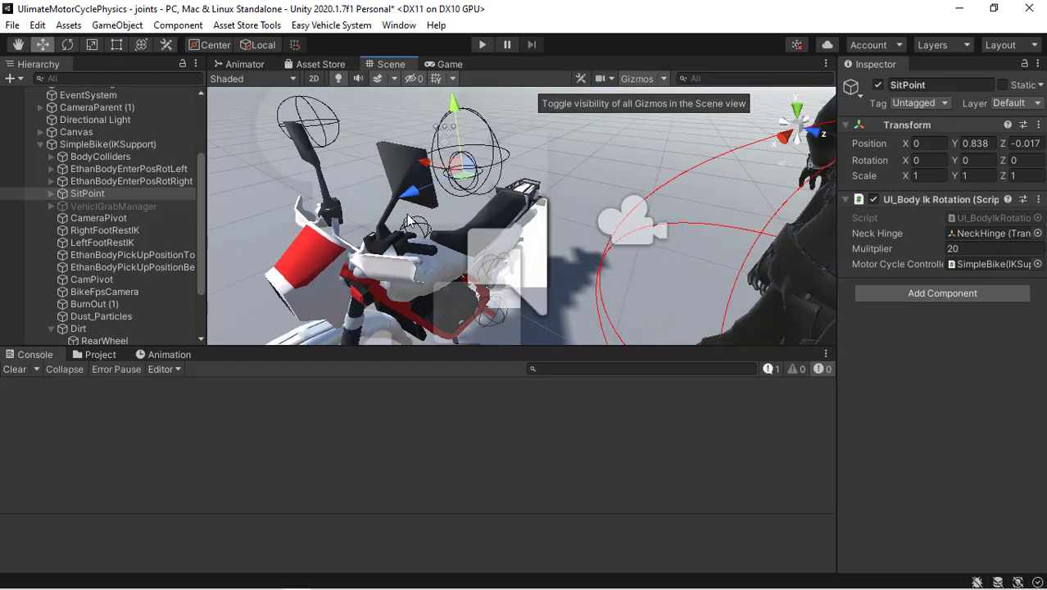
Review the normal-mode animation, entry point, camera and UI settings of SimpleBike(IKSupport)'s ES Grab Vehicle script
right_click_drag(426, 210, 402, 213)
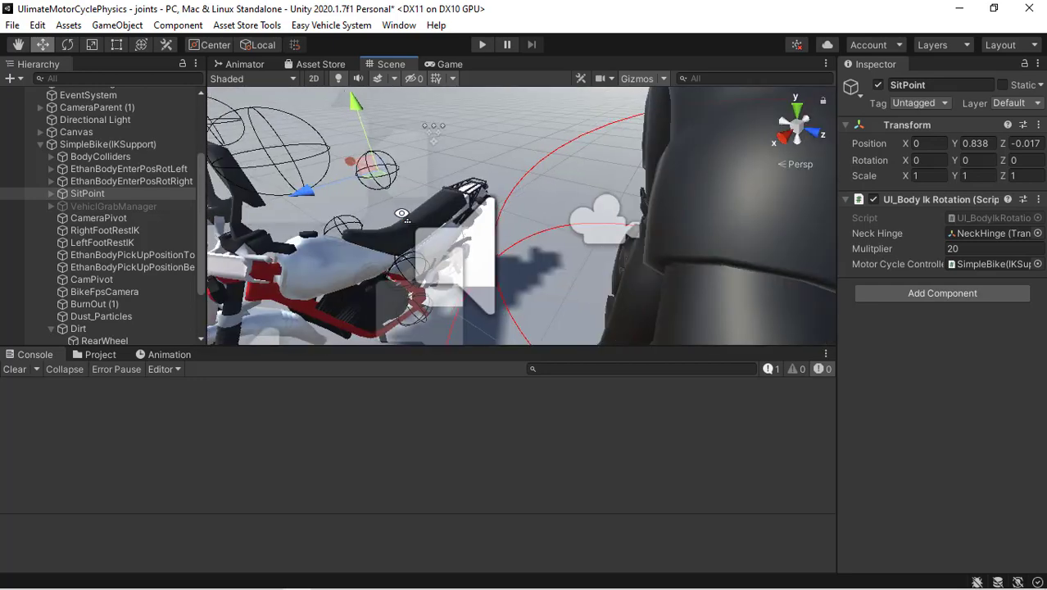
left_click(115, 145)
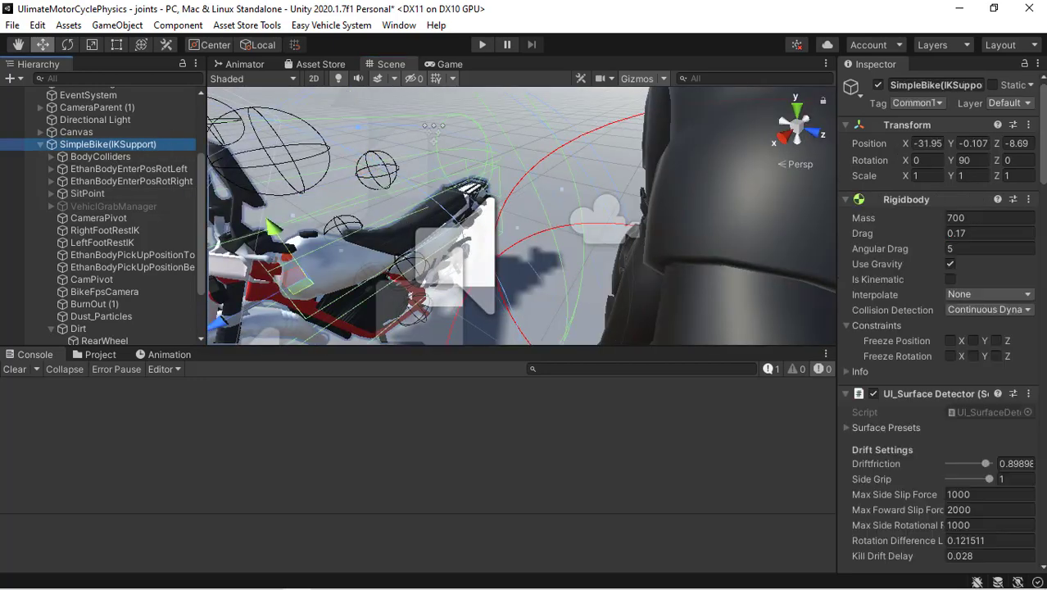
scroll(938, 328, "down", 15)
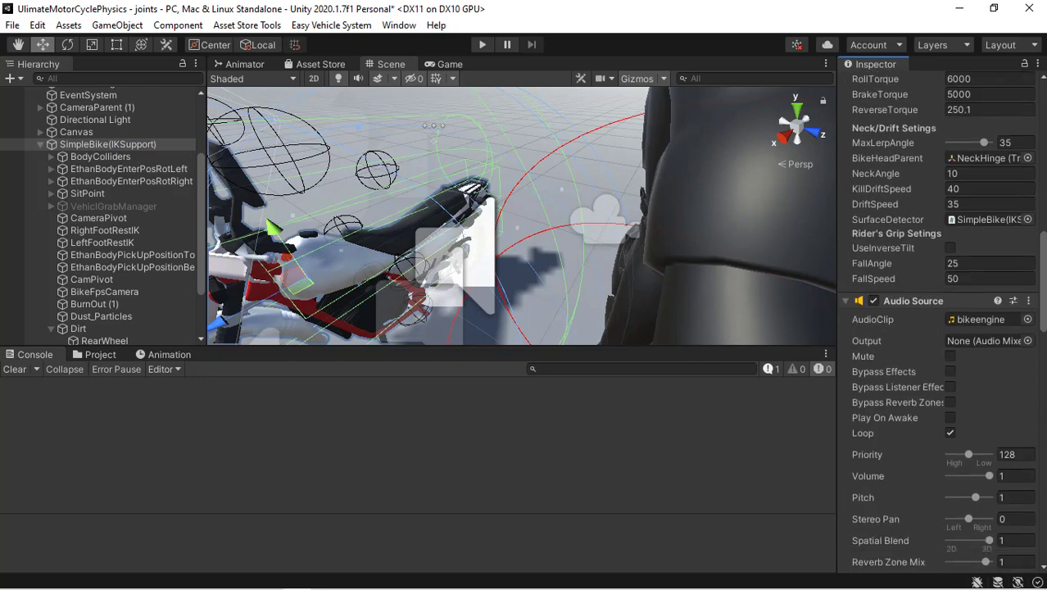
left_click_drag(1042, 260, 1040, 237)
scroll(1041, 241, "down", 10)
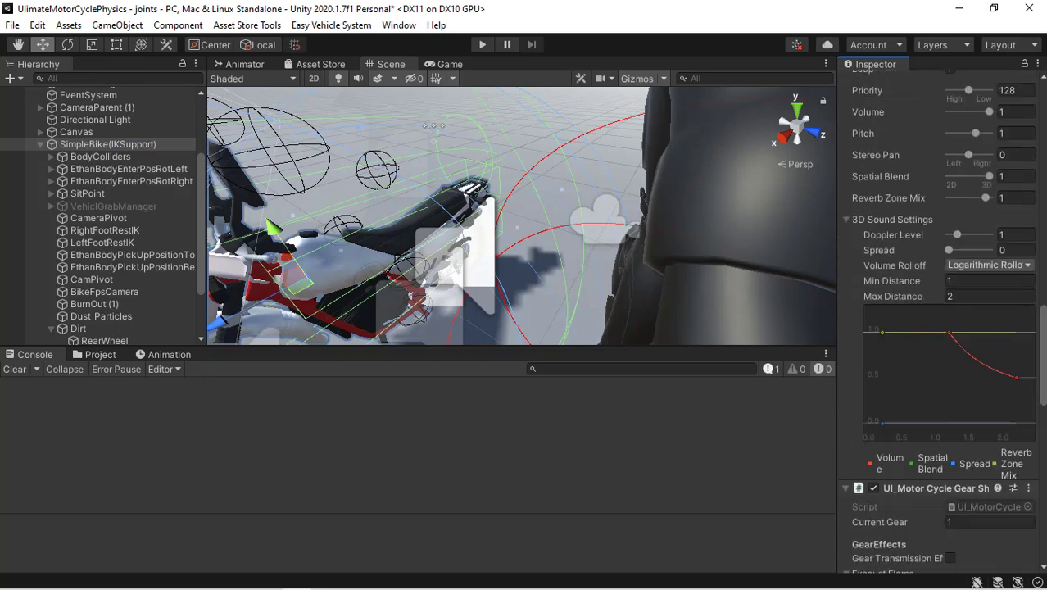
scroll(940, 322, "down", 10)
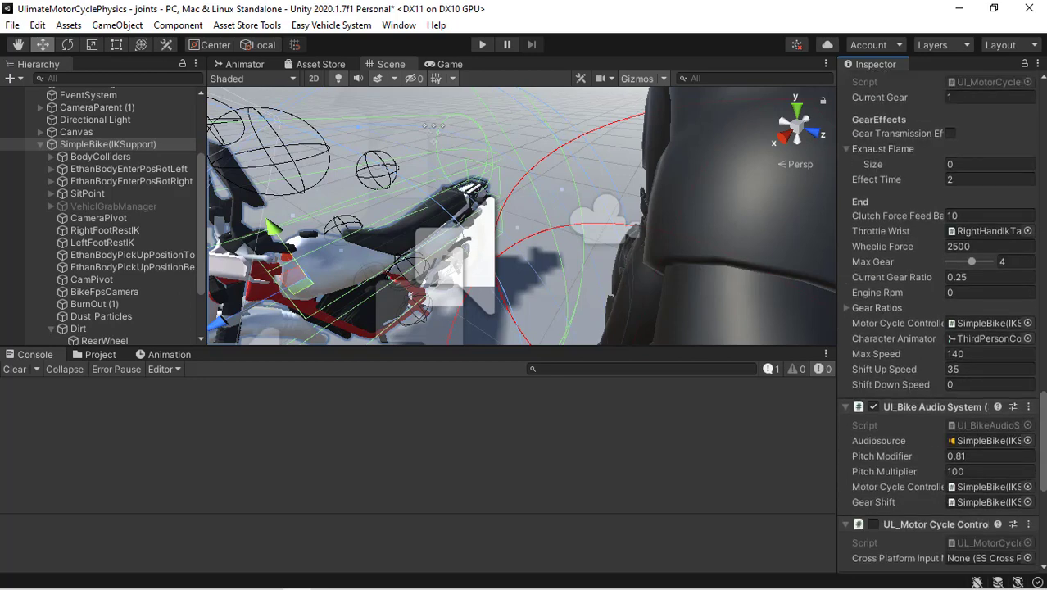
scroll(942, 369, "down", 6)
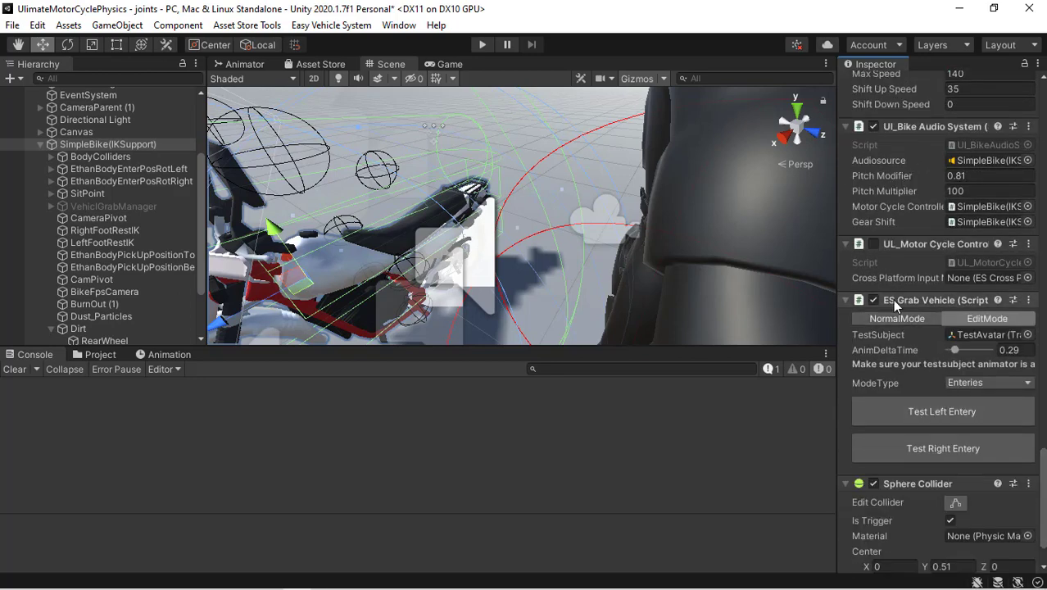
left_click(933, 320)
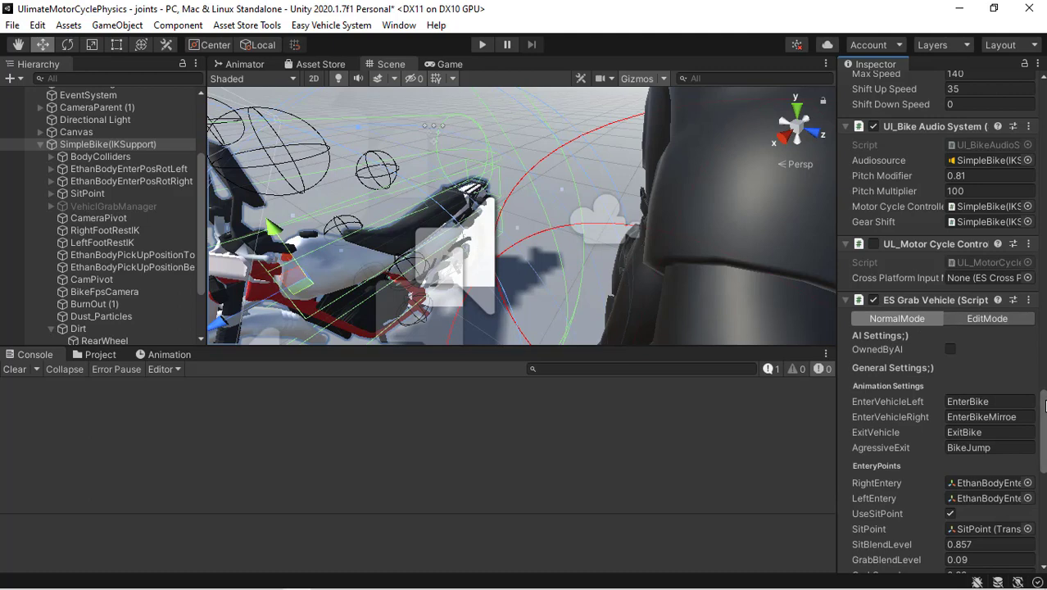
scroll(983, 352, "down", 3)
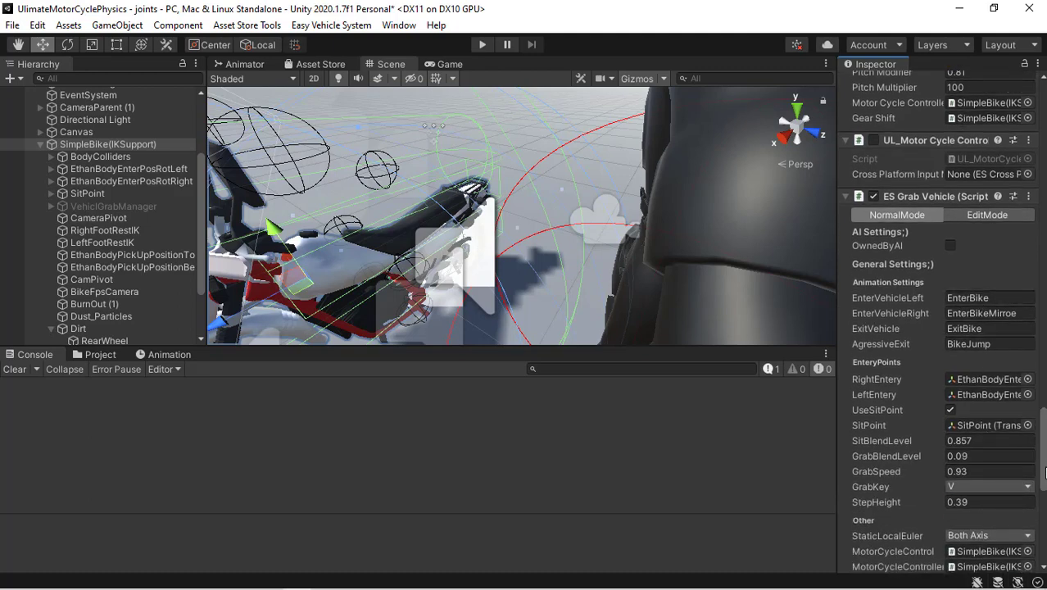
scroll(1044, 499, "down", 7)
left_click_drag(1043, 502, 1044, 509)
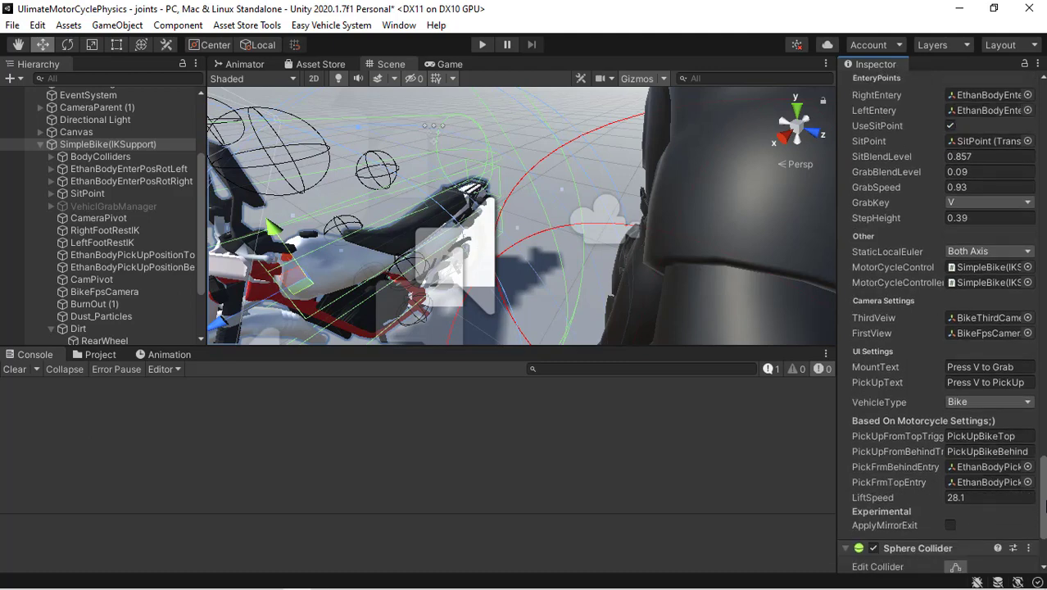
scroll(1044, 504, "up", 9)
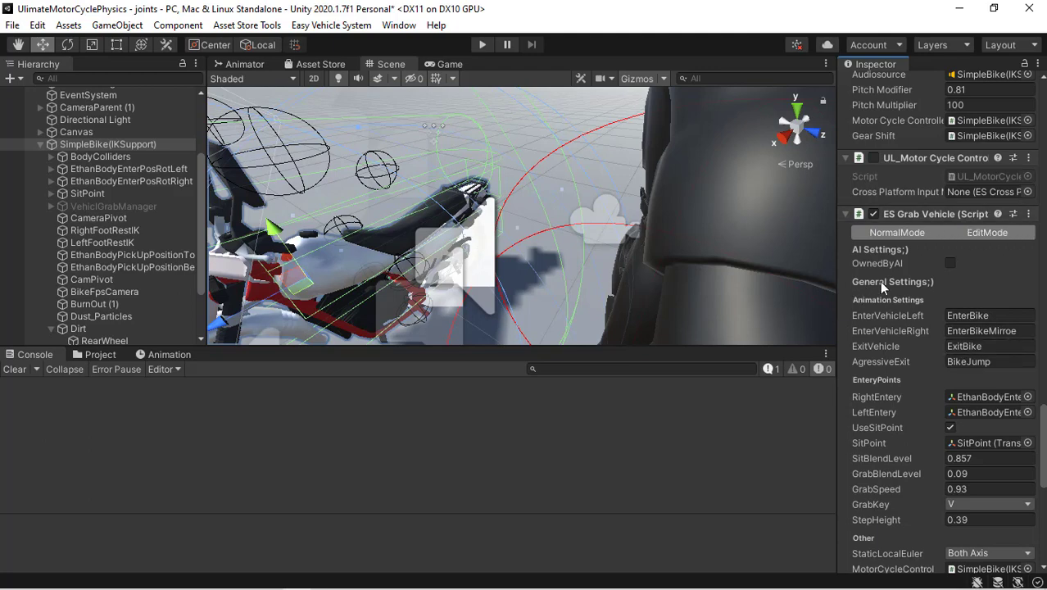
Switch the ES Grab Vehicle script to EditMode and test the left entry with TestAvatar as the test subject
left_click(980, 235)
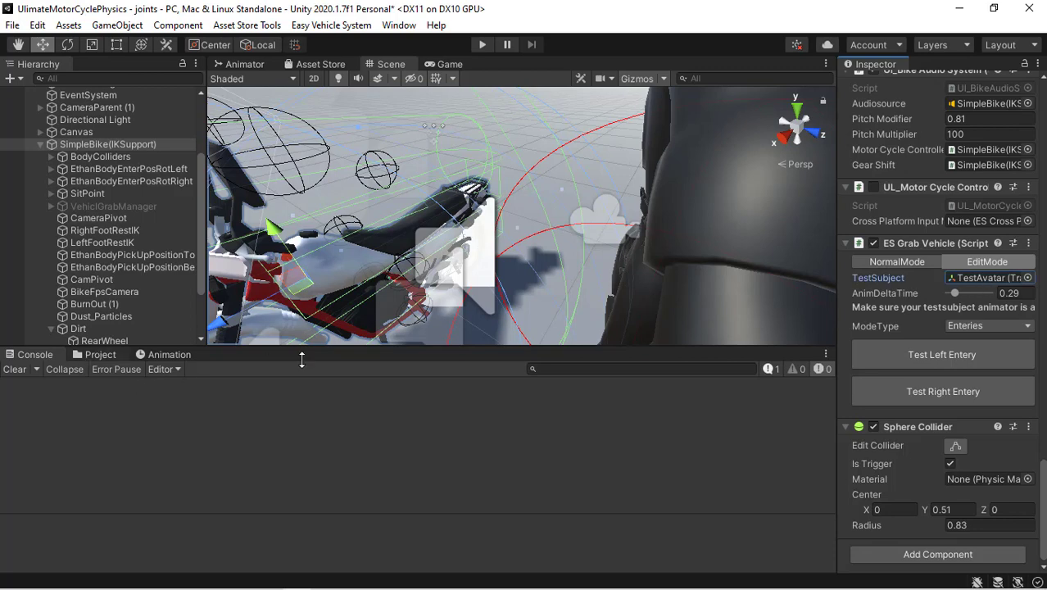
left_click(99, 354)
left_click(975, 279)
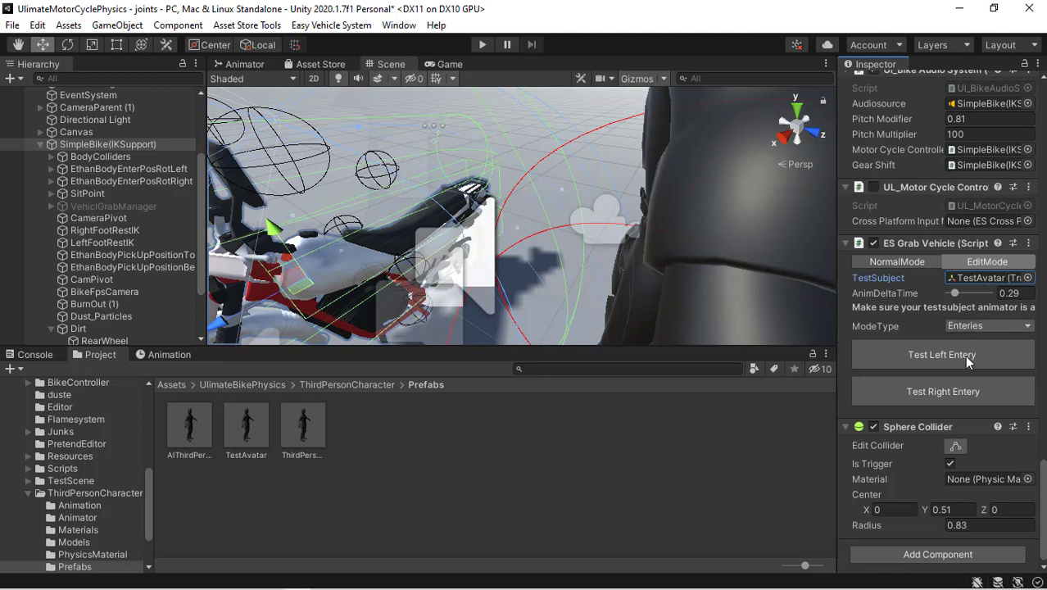
left_click(930, 359)
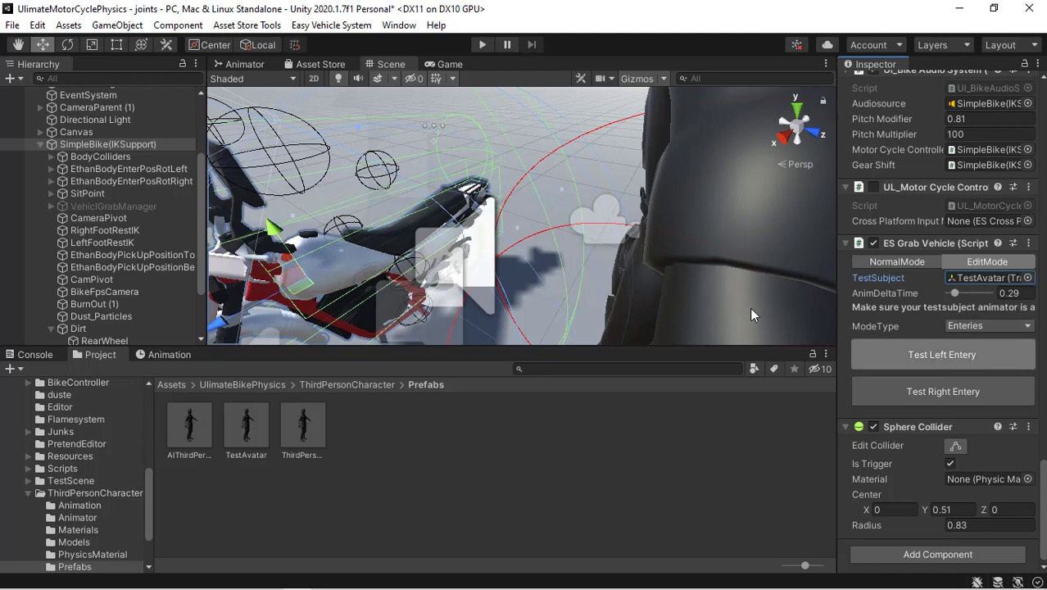
right_click_drag(451, 194, 399, 156)
left_click_drag(398, 156, 420, 217, "alt")
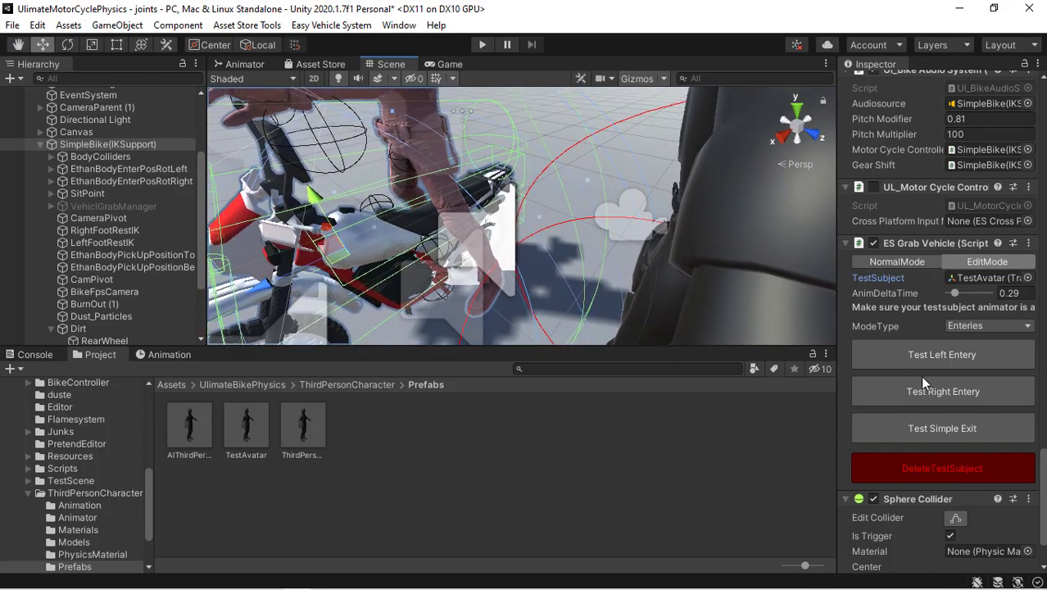
Test the avatar's right entry and simple exit, checking its poses around the bike
left_click(929, 395)
right_click_drag(485, 231, 388, 166)
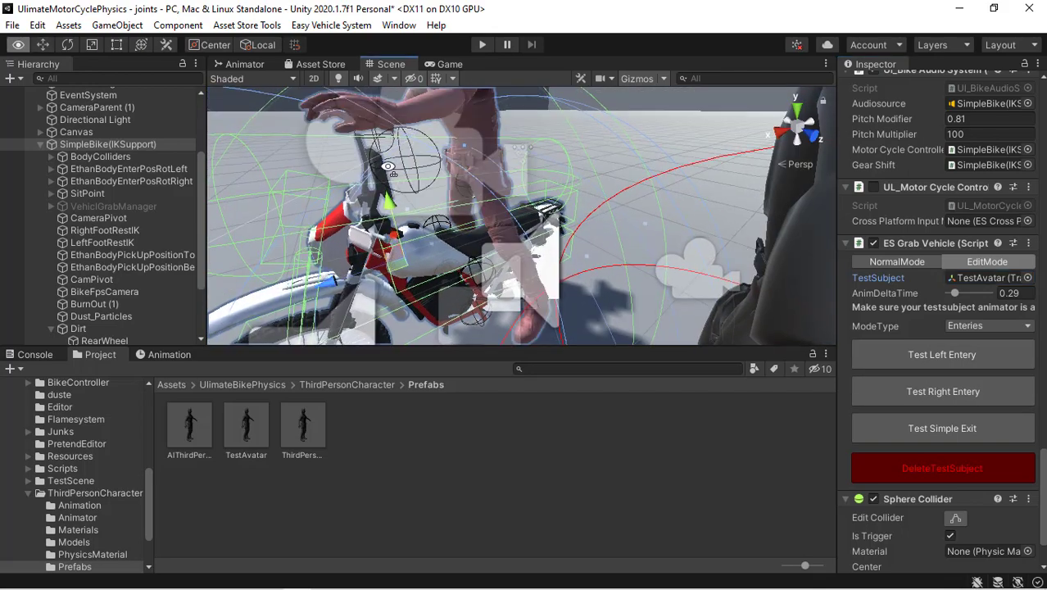
left_click_drag(388, 167, 575, 245, "alt")
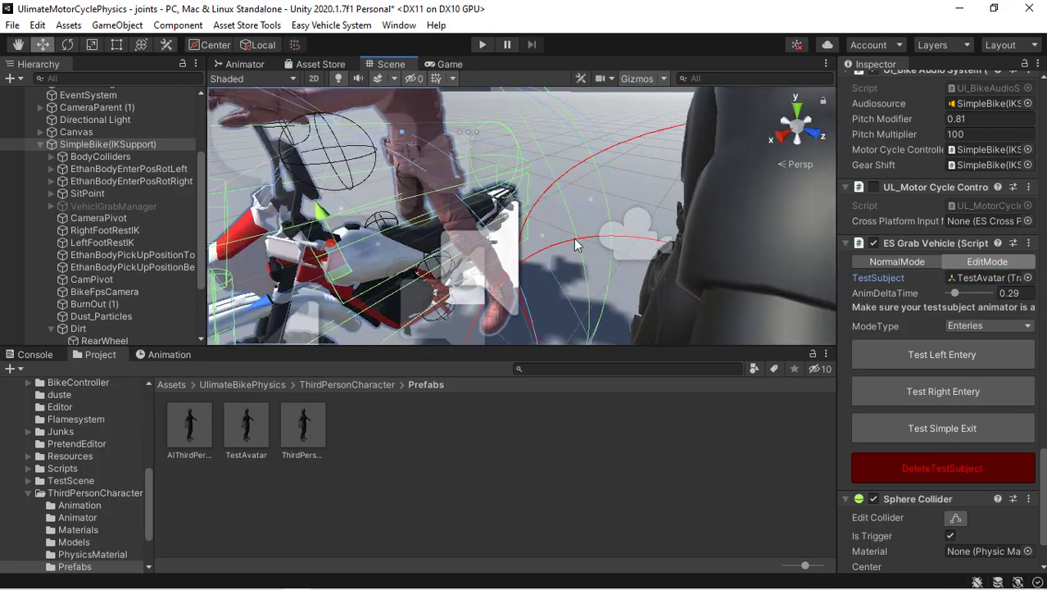
left_click(962, 433)
left_click_drag(432, 206, 621, 96, "alt")
right_click_drag(621, 96, 640, 145)
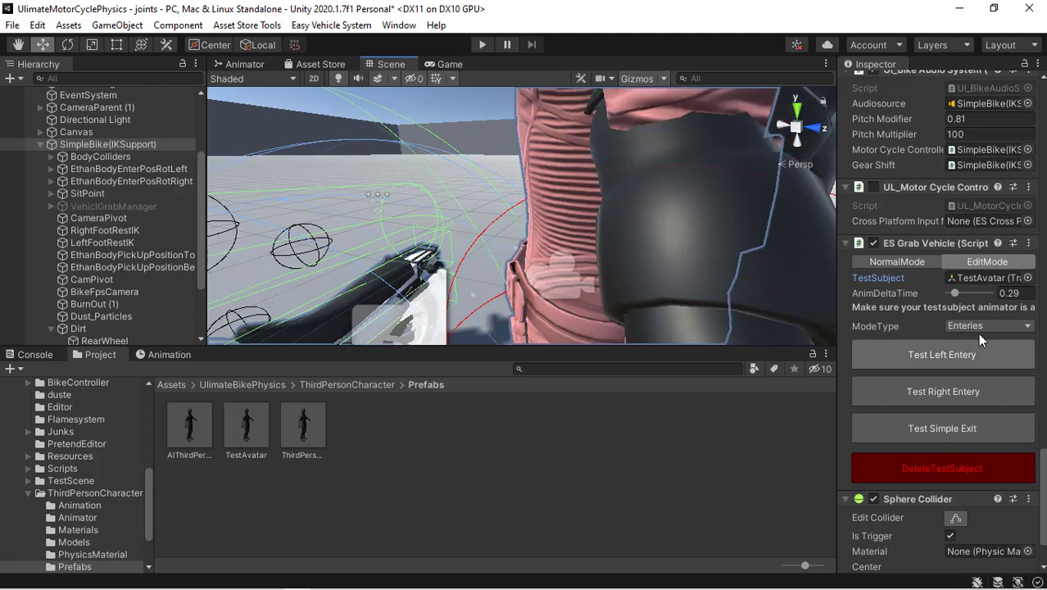
right_click_drag(622, 214, 583, 220)
Set the ES Grab Vehicle ModeType to I Ks and locate the object assigned as LeftHandIKTarget
left_click(1005, 326)
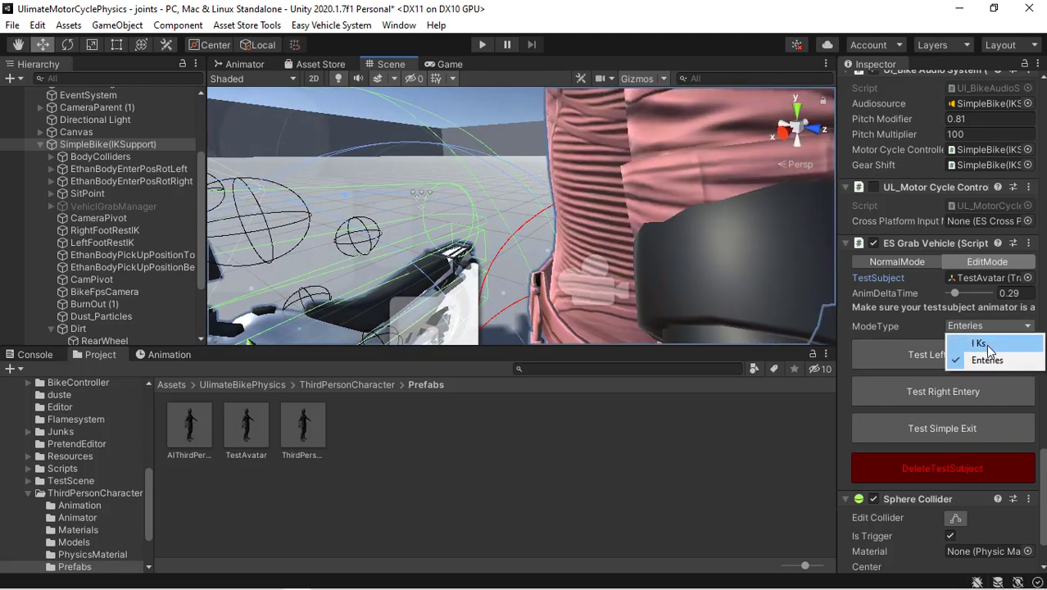
left_click(987, 343)
left_click_drag(575, 207, 710, 257, "alt")
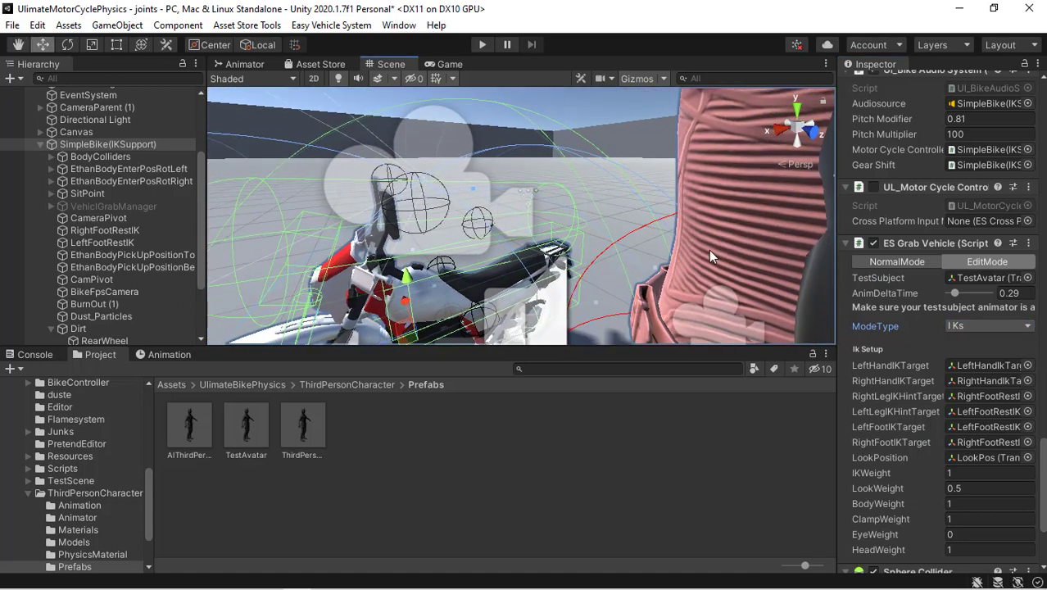
left_click(969, 365)
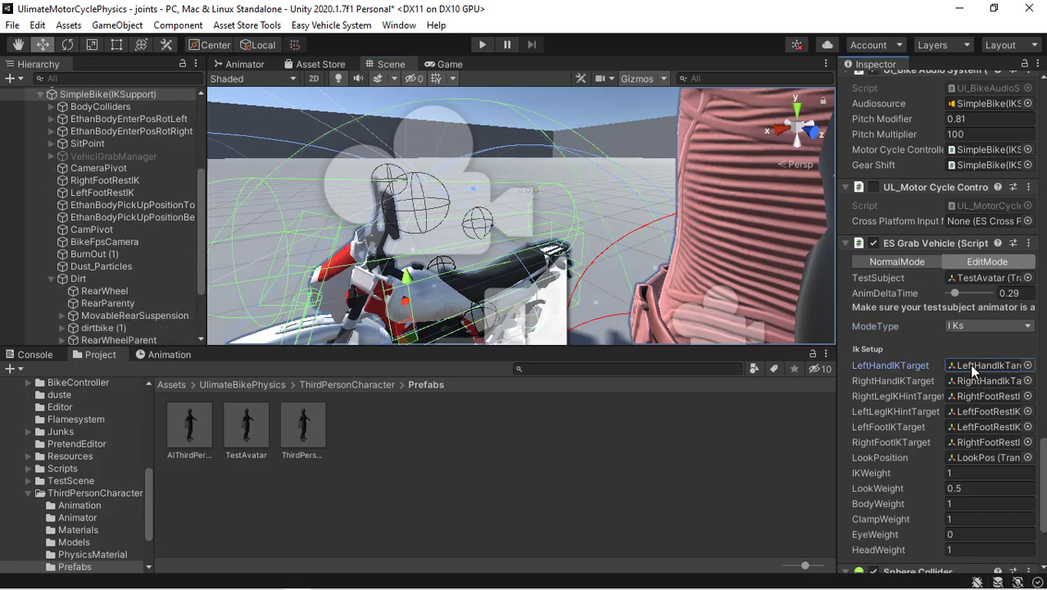
double_click(969, 364)
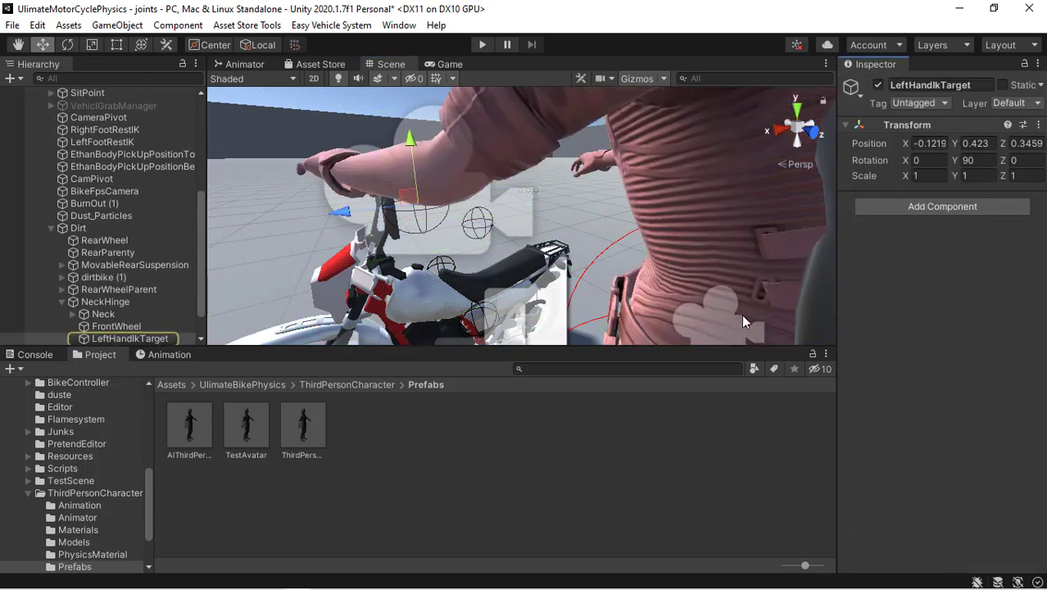
Lower LeftHandIkTarget and RightHandIkTarget together toward the dirt bike's handlebars, to a Y position of 0.19
left_click(122, 337)
right_click_drag(461, 224, 481, 228)
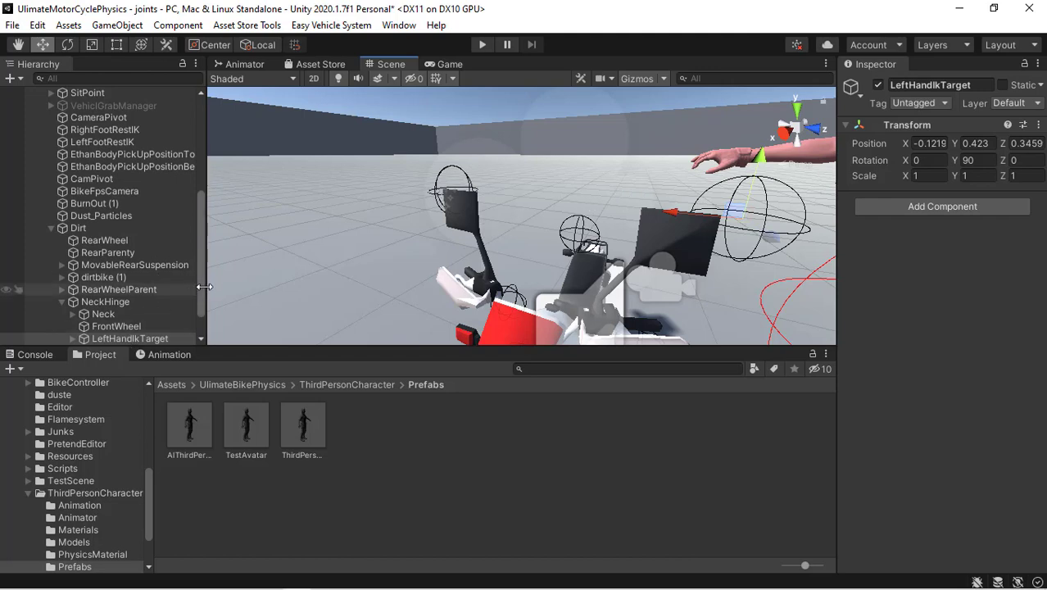
scroll(201, 306, "down", 2)
left_click(158, 316, "shift")
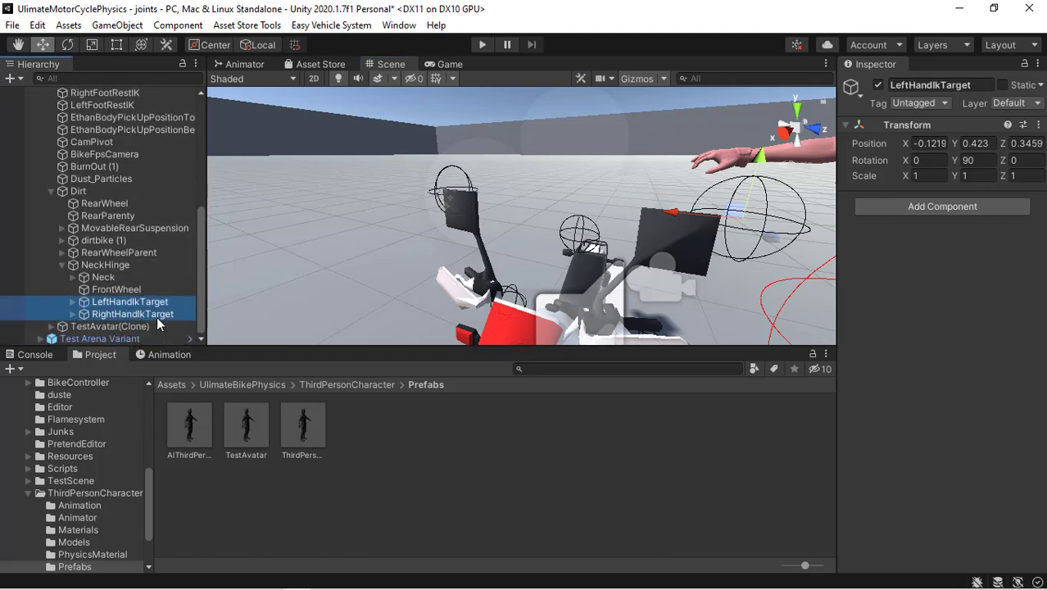
left_click_drag(557, 141, 563, 204)
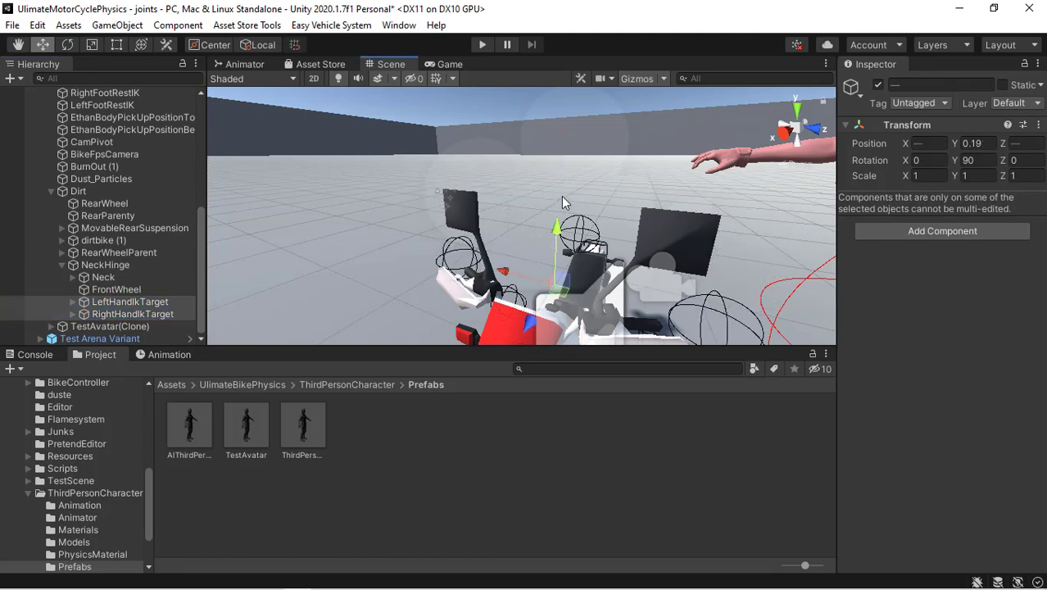
Return SimpleBike(IKSupport)'s ES Grab Vehicle ModeType to Enteries and test the left entry again
left_click_drag(599, 160, 698, 155, "alt")
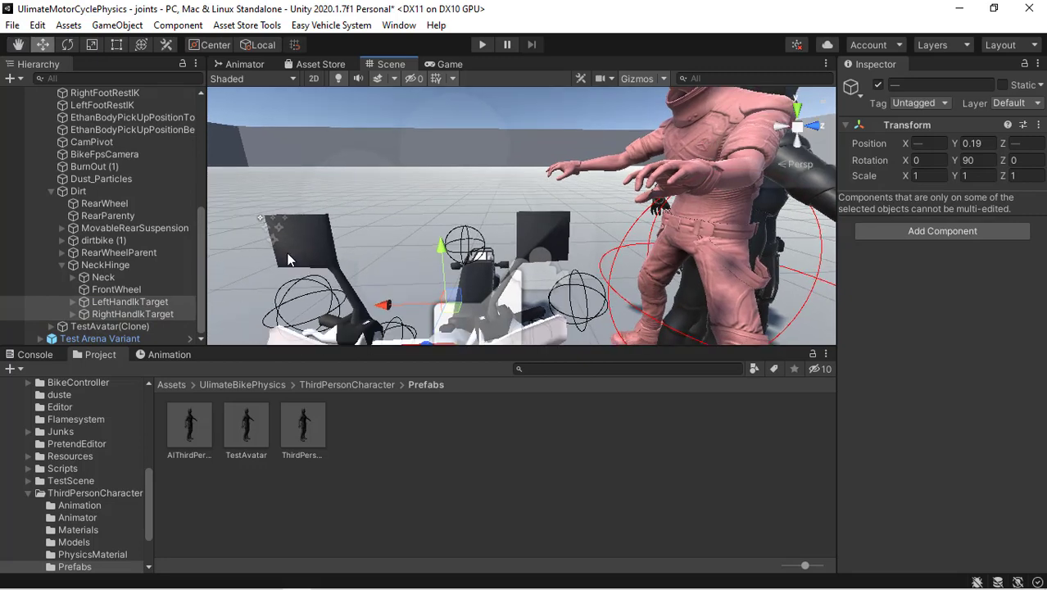
left_click_drag(200, 221, 197, 144)
left_click(164, 195)
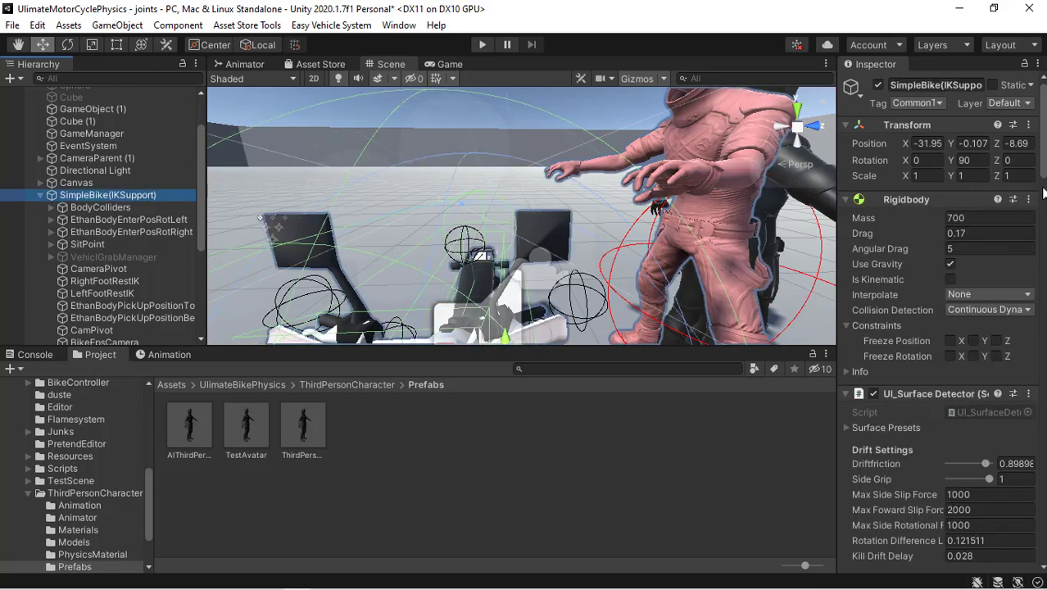
left_click_drag(1043, 147, 1042, 524)
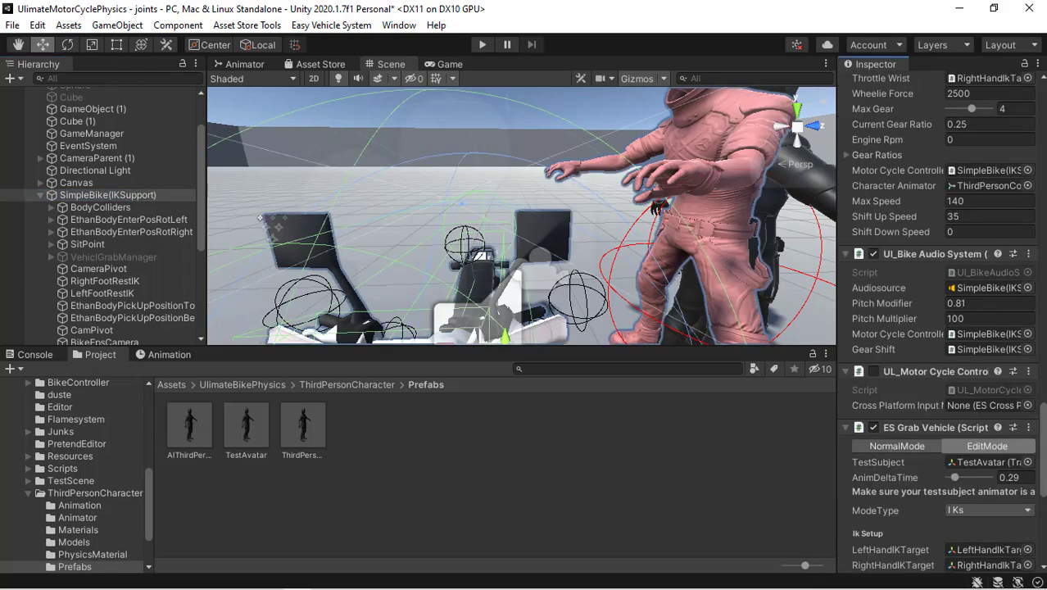
left_click(988, 509)
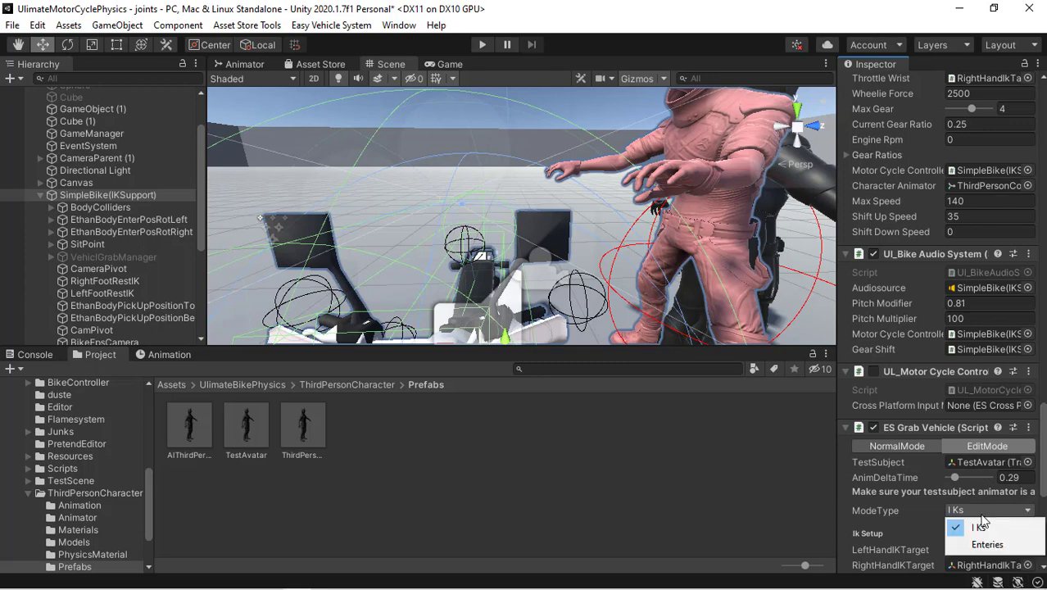
left_click(1001, 543)
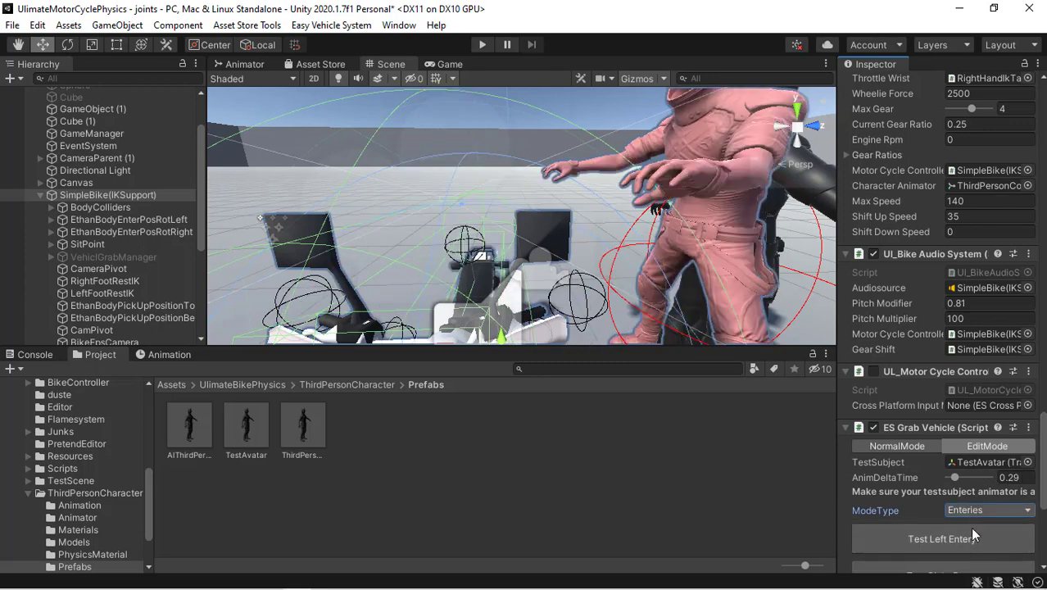
left_click(970, 536)
left_click_drag(601, 238, 570, 263, "alt")
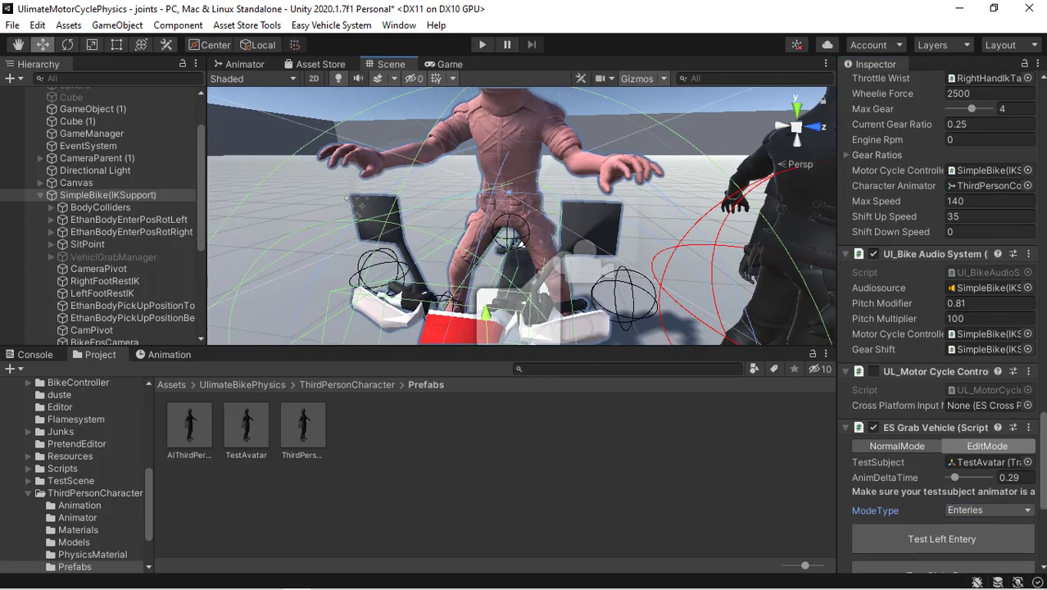
Lower both hand IK targets under NeckHinge further, to a Y position of 0.117, and check them against the grips
left_click_drag(201, 184, 205, 261)
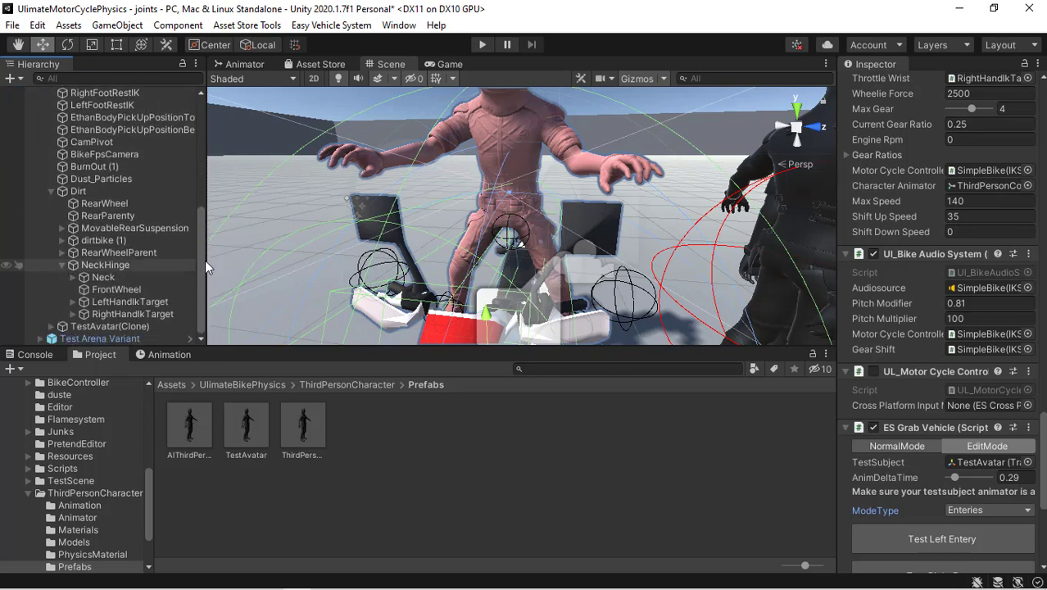
left_click(139, 302)
left_click(139, 313, "ctrl")
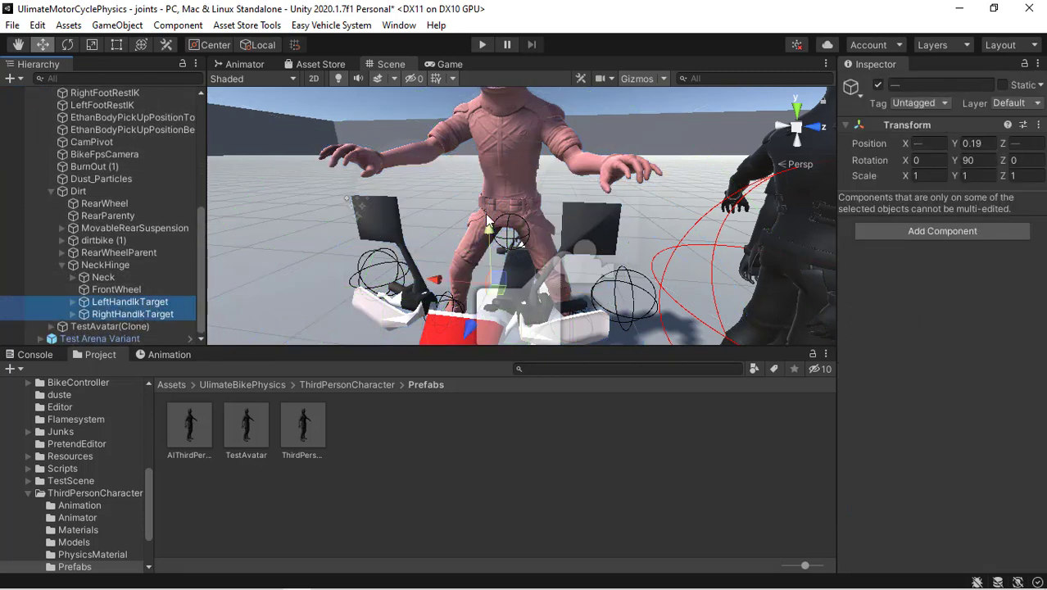
left_click_drag(486, 228, 489, 242)
right_click_drag(526, 250, 518, 250)
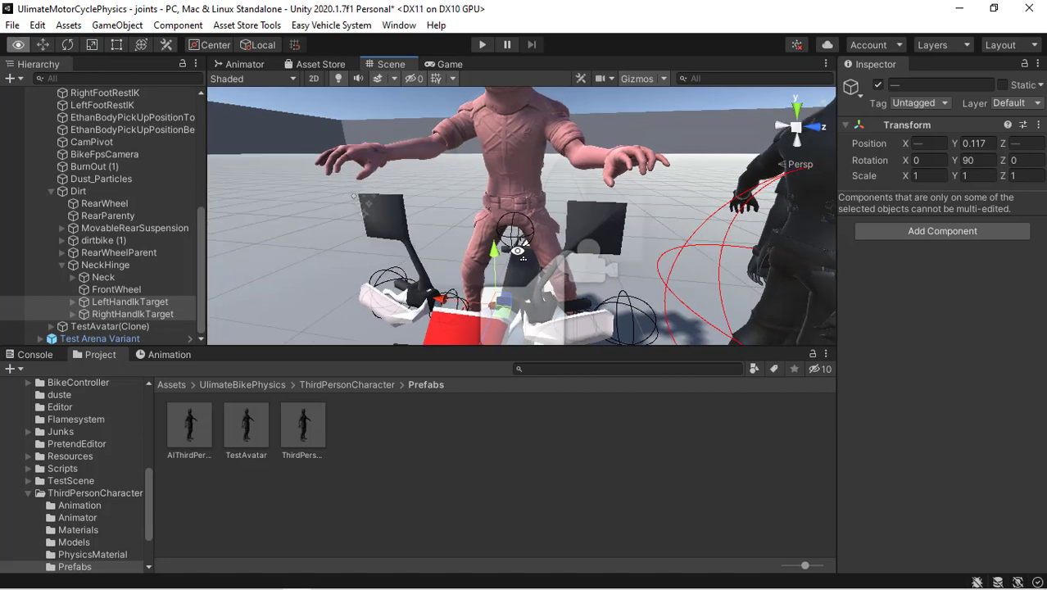
left_click_drag(518, 250, 504, 219, "alt")
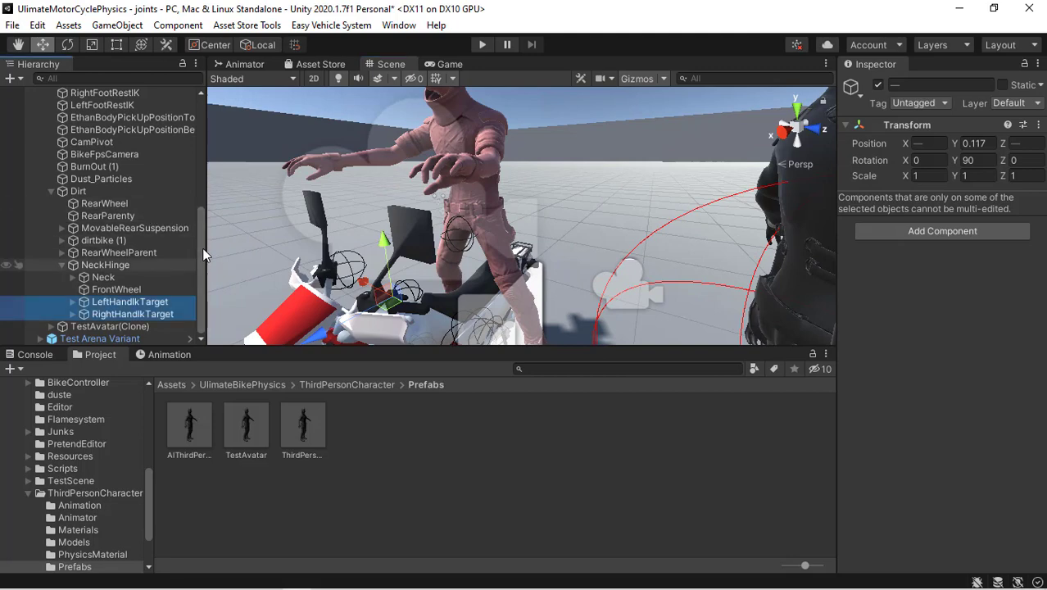
Lower the SitPoint of SimpleBike(IKSupport) toward the dirt bike's seat, to a Y position of 0.577
left_click_drag(202, 261, 204, 218)
scroll(164, 213, "up", 2)
left_click(99, 205)
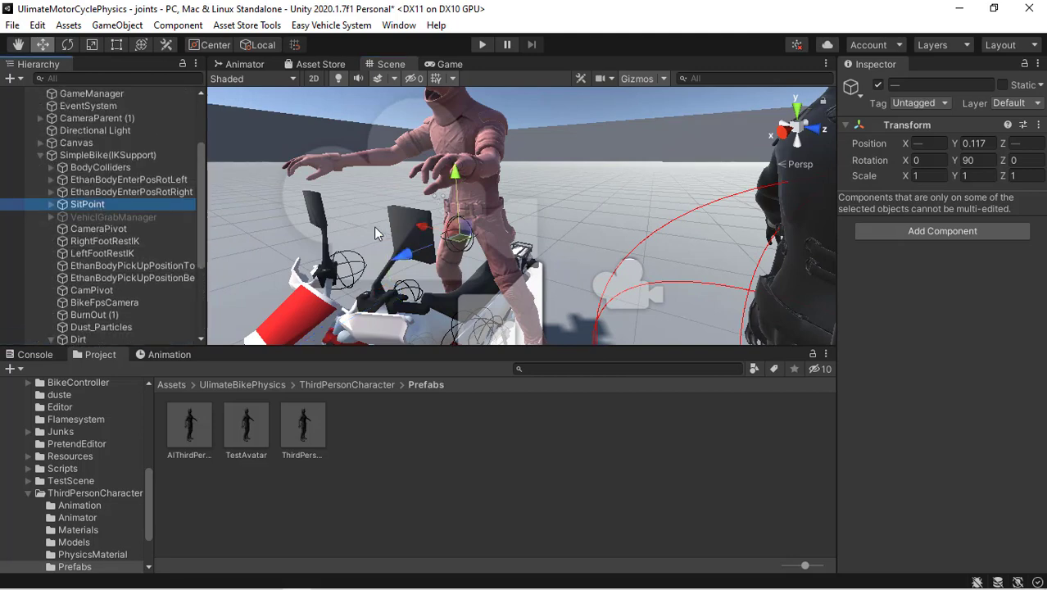
left_click_drag(460, 175, 457, 227)
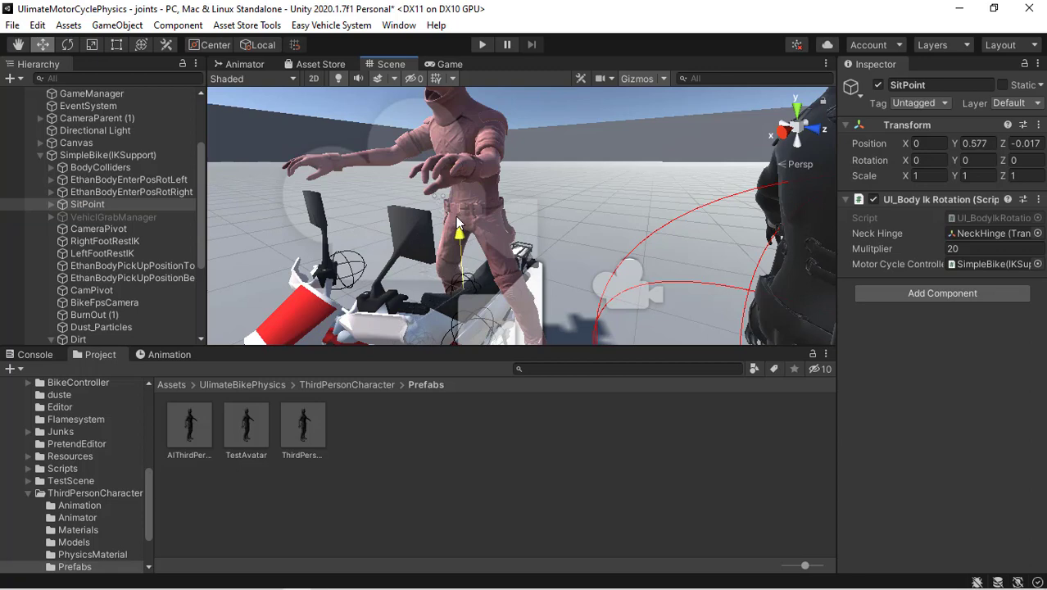
right_click_drag(554, 275, 545, 223)
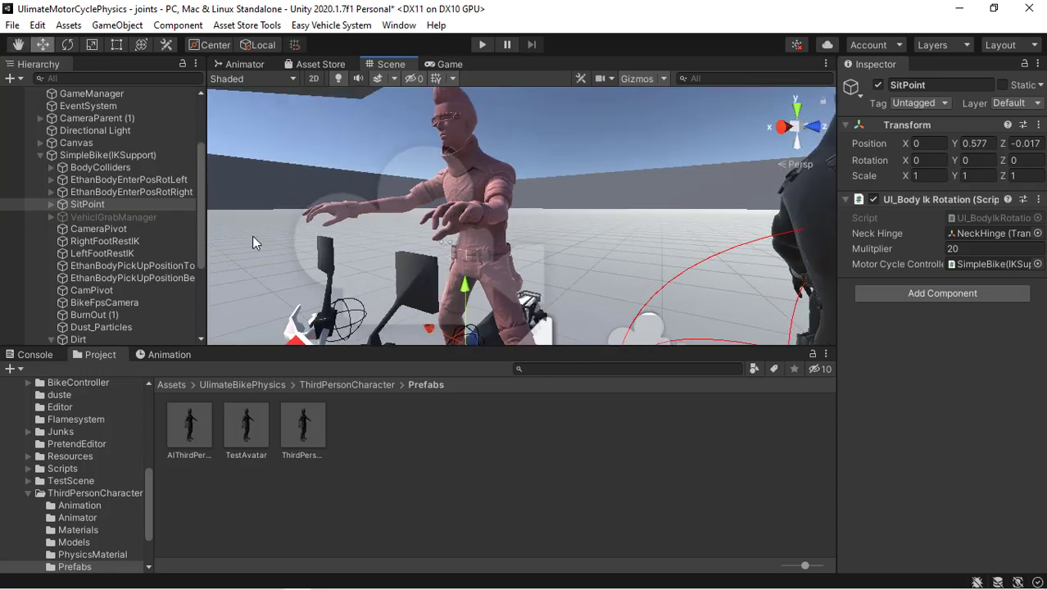
Set the ModeType of SimpleBike(IKSupport)'s ES Grab Vehicle component to I Ks
left_click(116, 155)
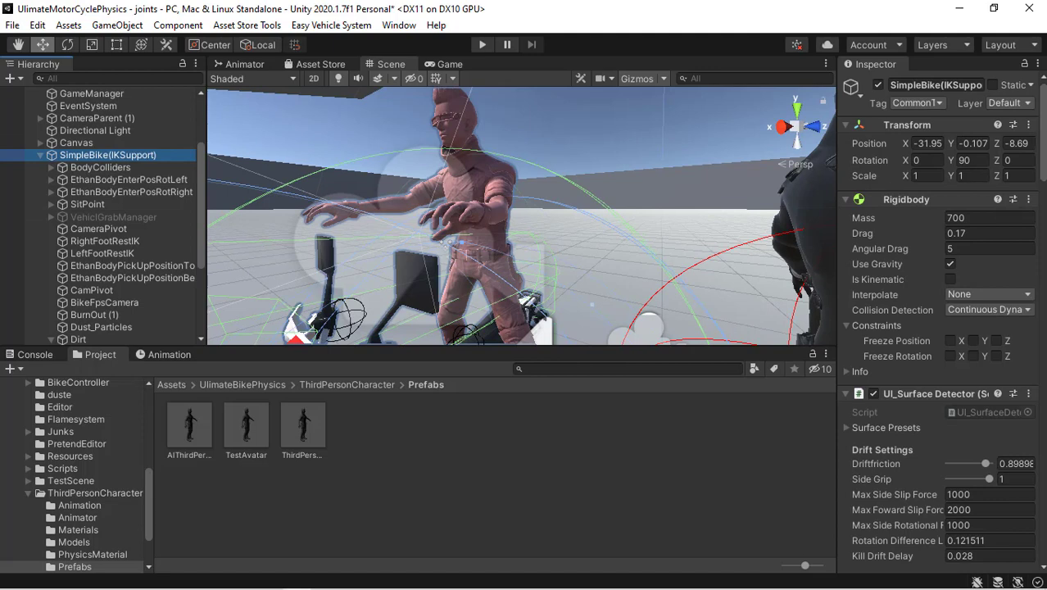
scroll(942, 320, "down", 15)
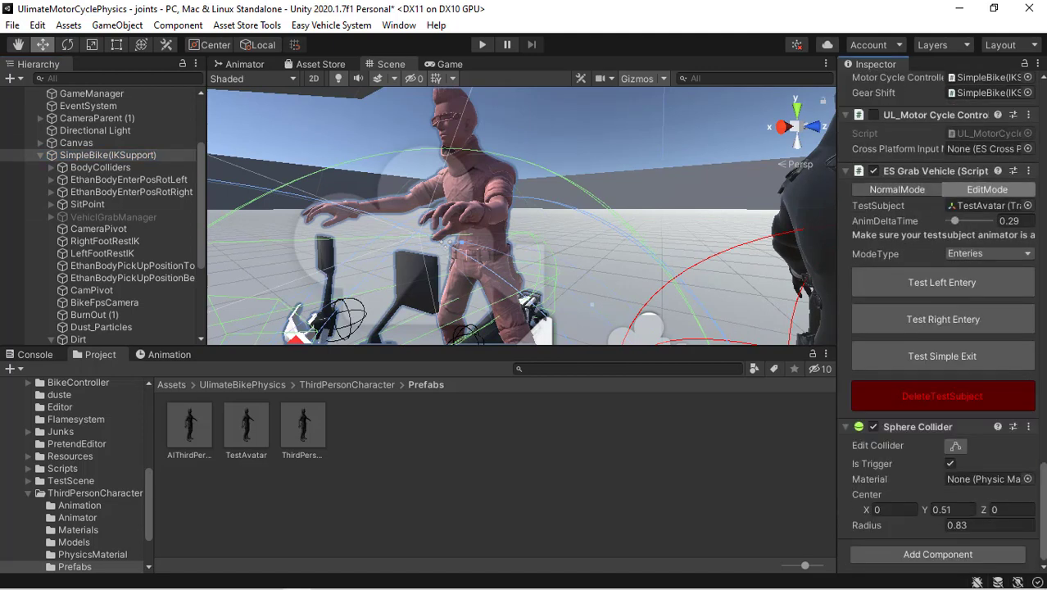
left_click(982, 254)
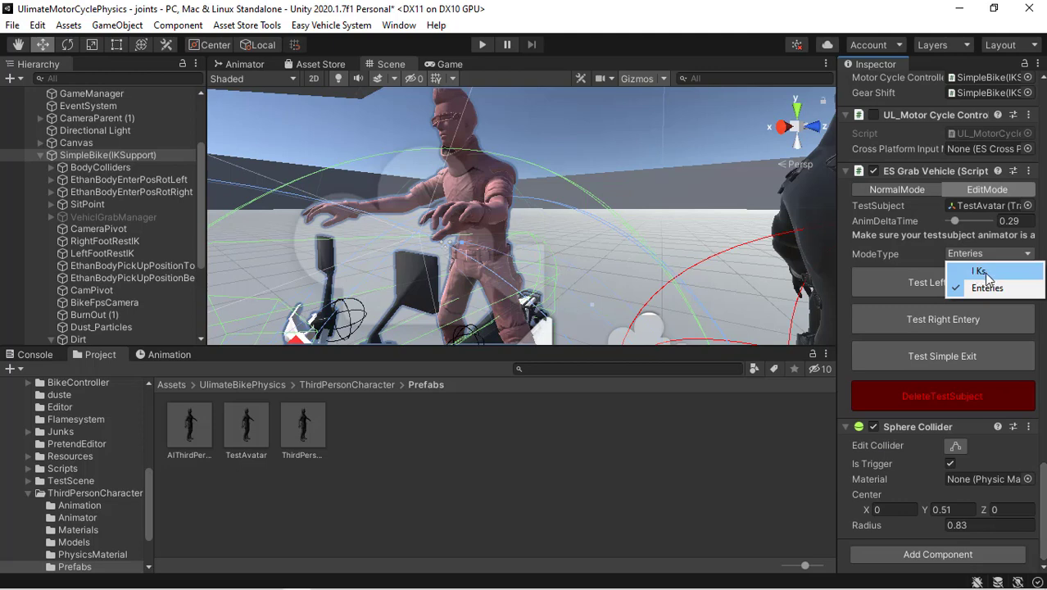
left_click(981, 271)
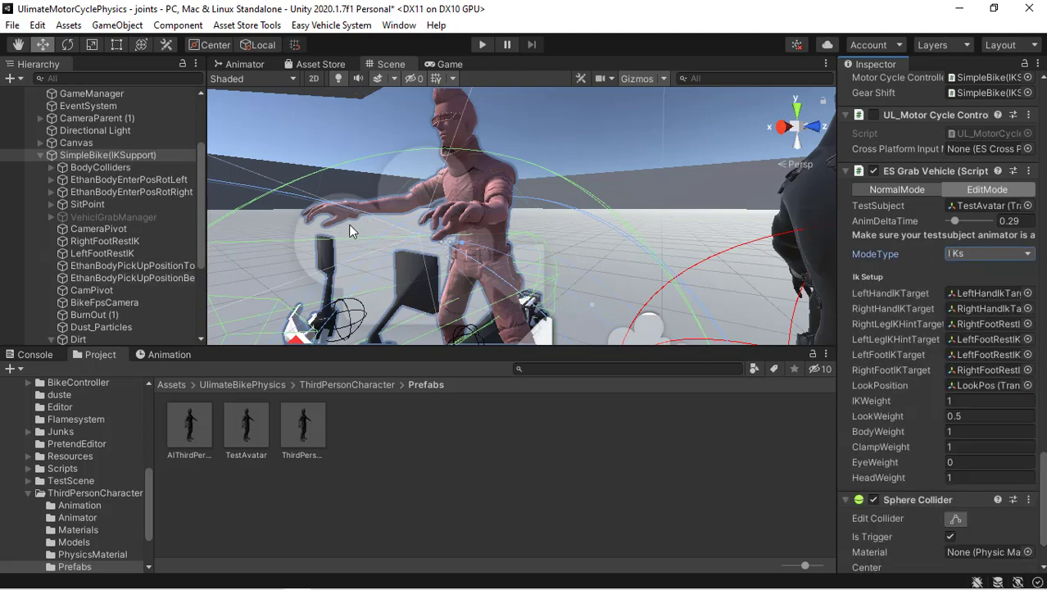
left_click_drag(490, 176, 459, 210, "alt")
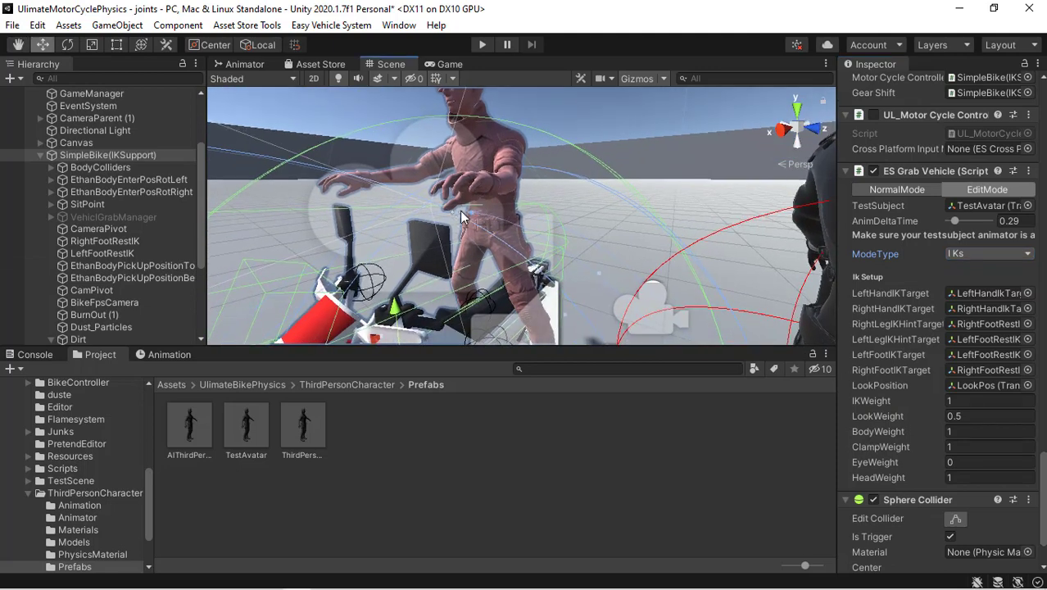
Raise LeftHandIkTarget and RightHandIkTarget together to a Y position of 0.226, near the handlebar grips
scroll(201, 266, "down", 5)
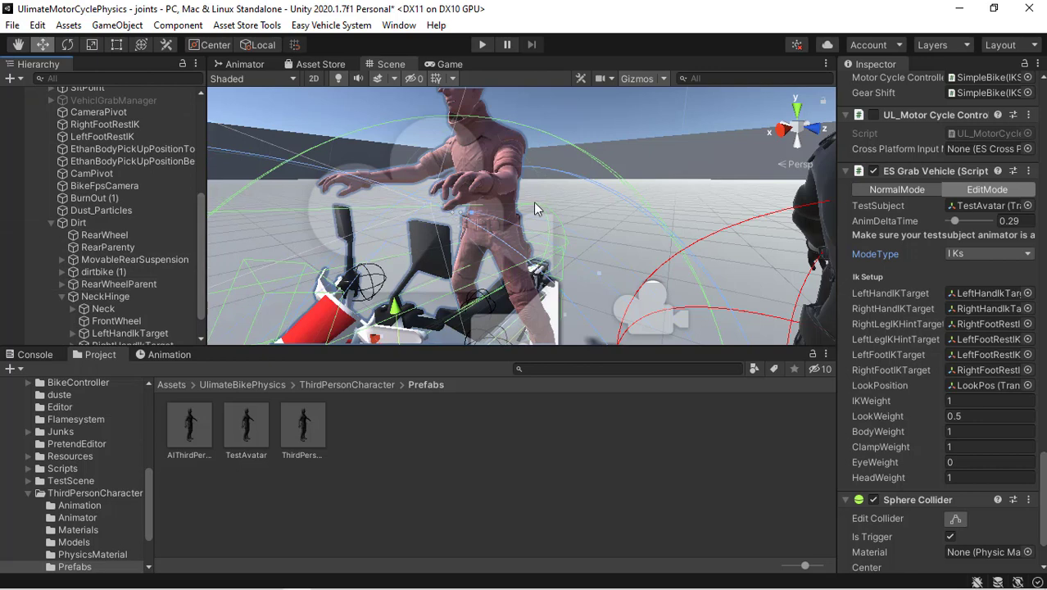
left_click_drag(534, 202, 475, 231, "alt")
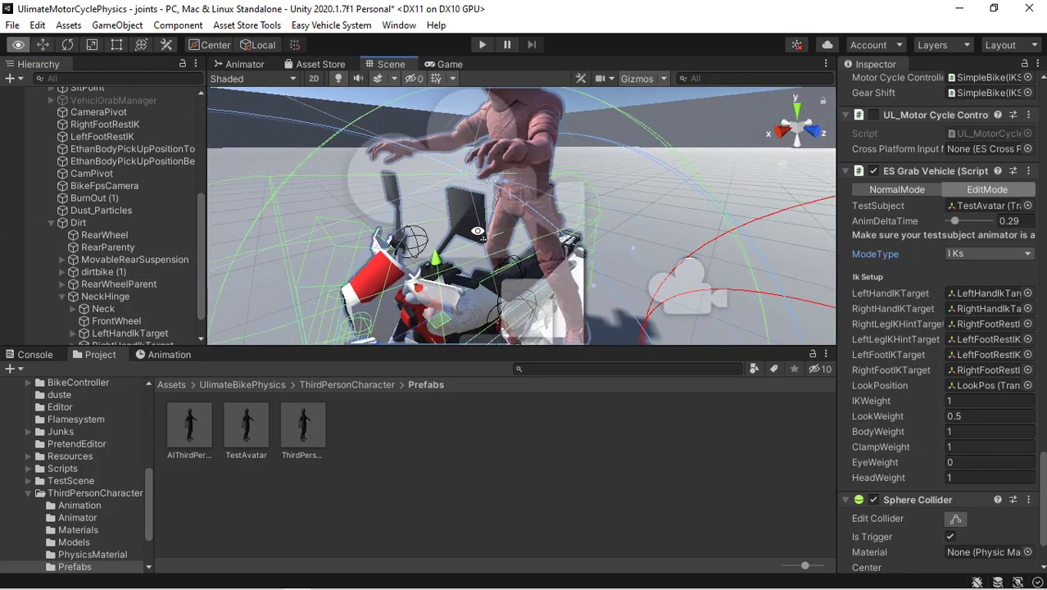
scroll(164, 290, "down", 2)
left_click(149, 300)
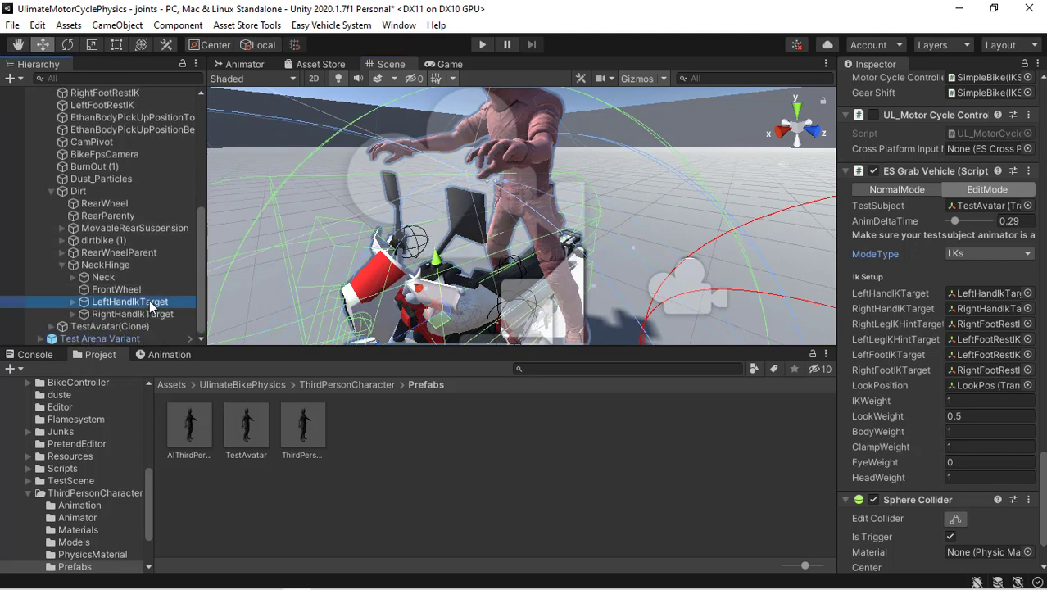
left_click(141, 312, "shift")
left_click_drag(442, 223, 441, 199)
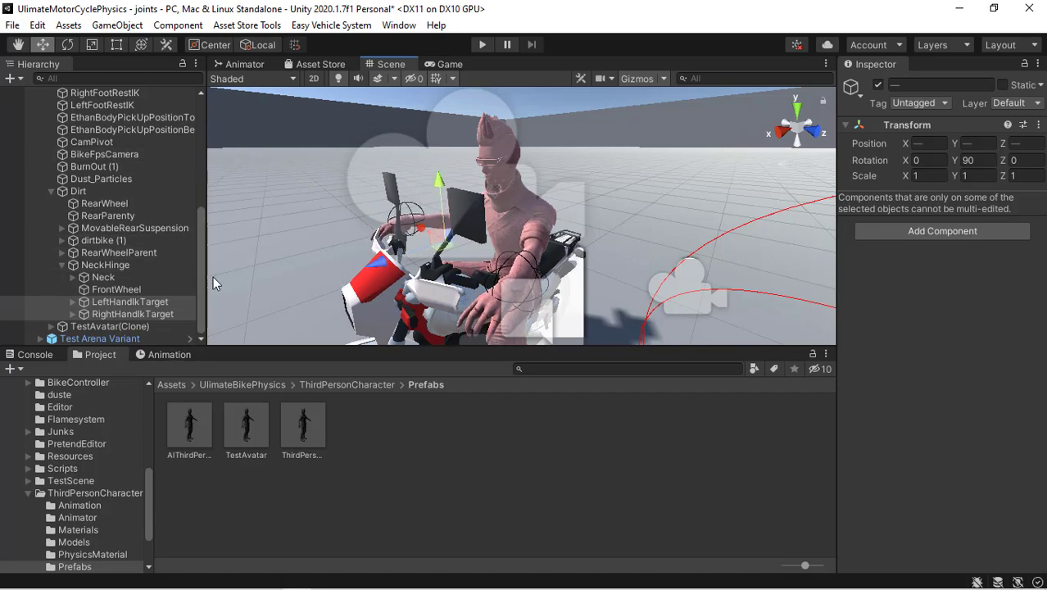
Move LeftHandIkTarget inward toward the handlebar, to a Z position of 0.227
left_click(131, 302)
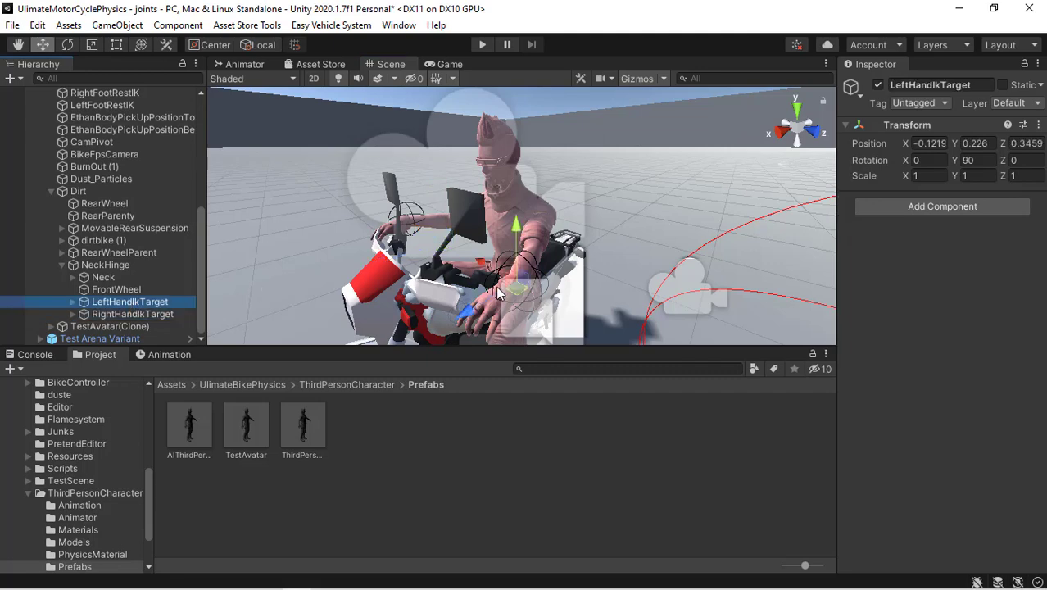
left_click_drag(484, 263, 467, 252)
right_click_drag(415, 273, 258, 275)
key("w")
key("s")
right_click_drag(434, 227, 895, 250)
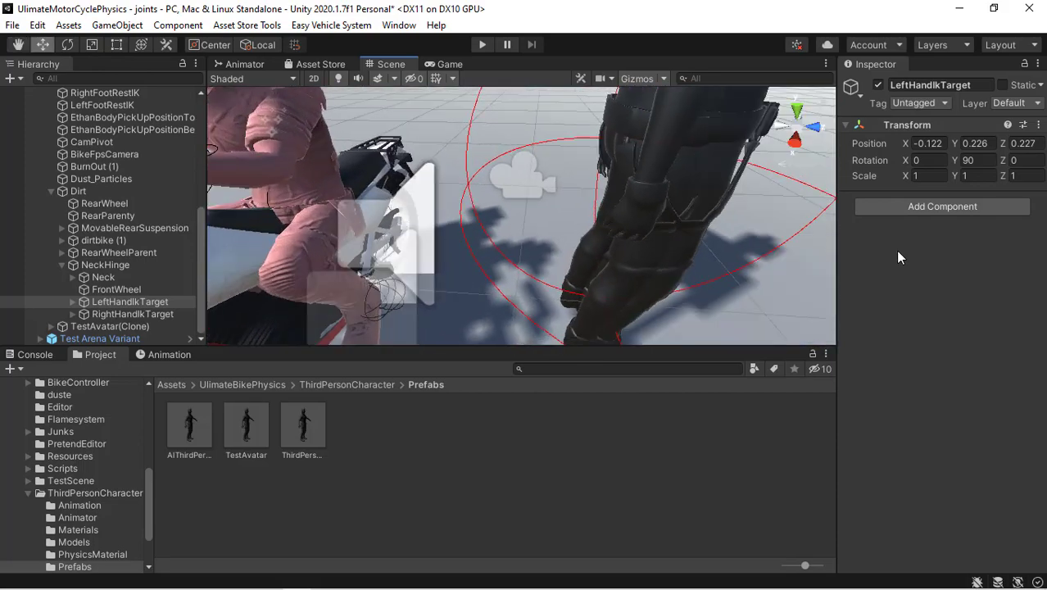
Shift LeftHandIkTarget along the bike to an X position of -0.159 and fine-tune its placement against the left grip
key("f")
left_click_drag(682, 252, 744, 208, "alt")
key("f")
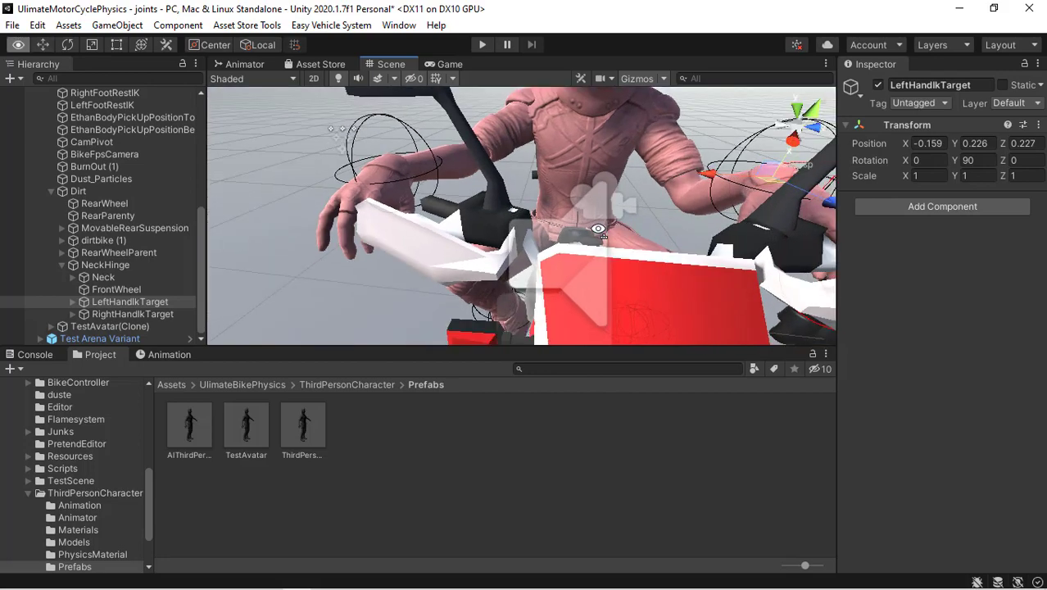
right_click_drag(599, 231, 599, 231)
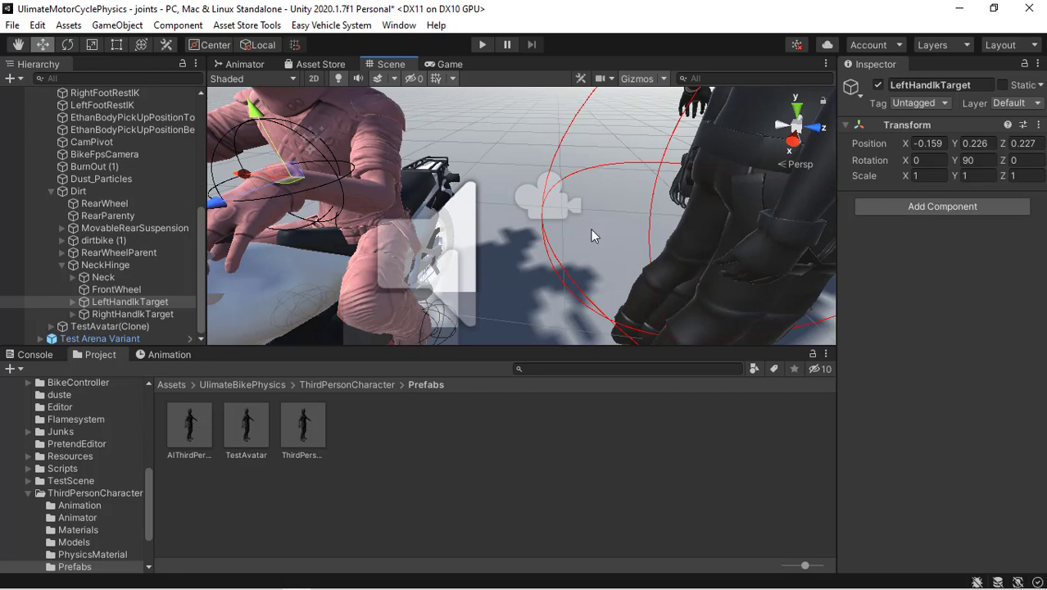
left_click_drag(594, 235, 434, 177, "alt")
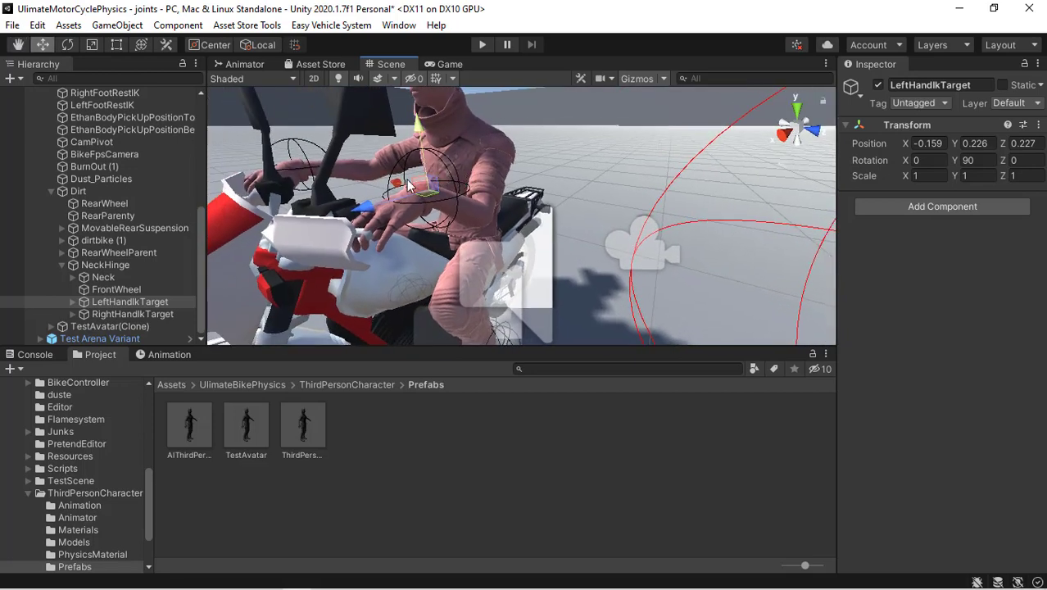
left_click_drag(364, 210, 485, 264)
Move RightHandIkTarget onto the right grip, at about X -0.147, Y 0.220 and Z -0.23
left_click(135, 314)
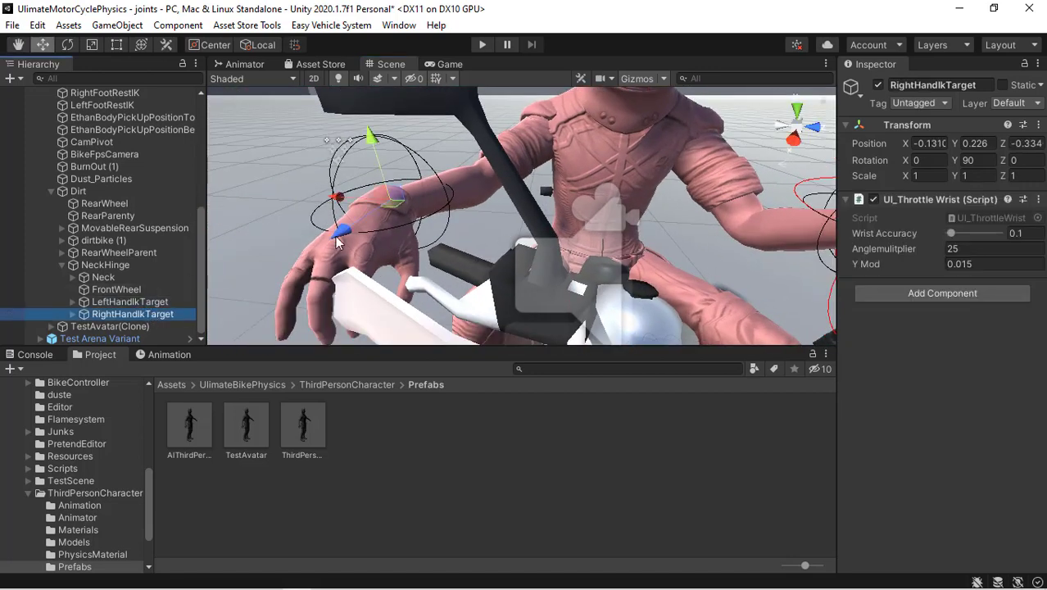
left_click_drag(339, 233, 440, 237)
left_click_drag(469, 131, 643, 243)
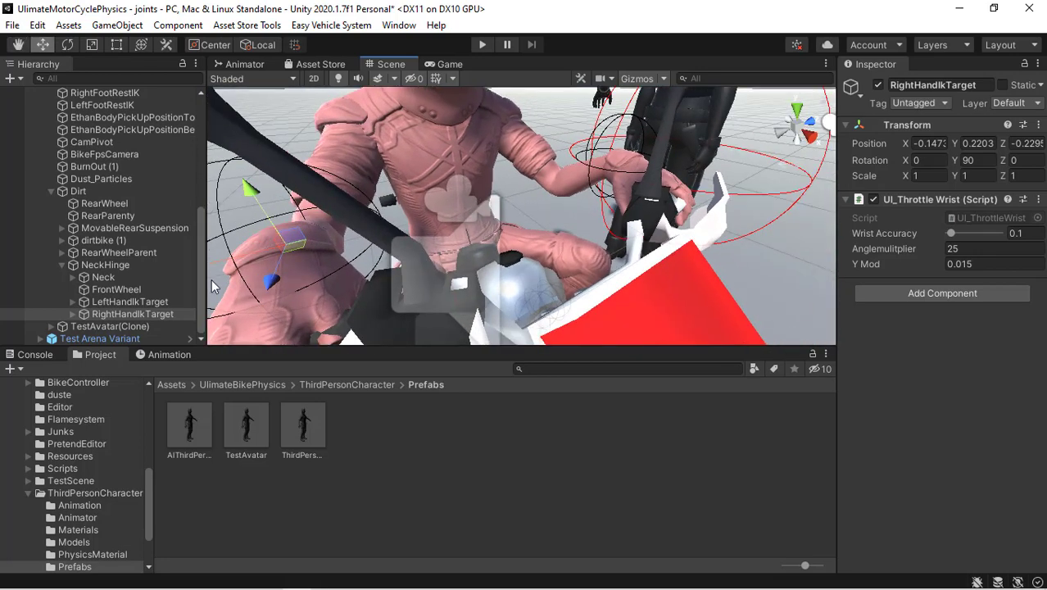
Raise SitPoint to a Y position of 0.609 and check the rider's seating from the side
left_click_drag(200, 244, 203, 175)
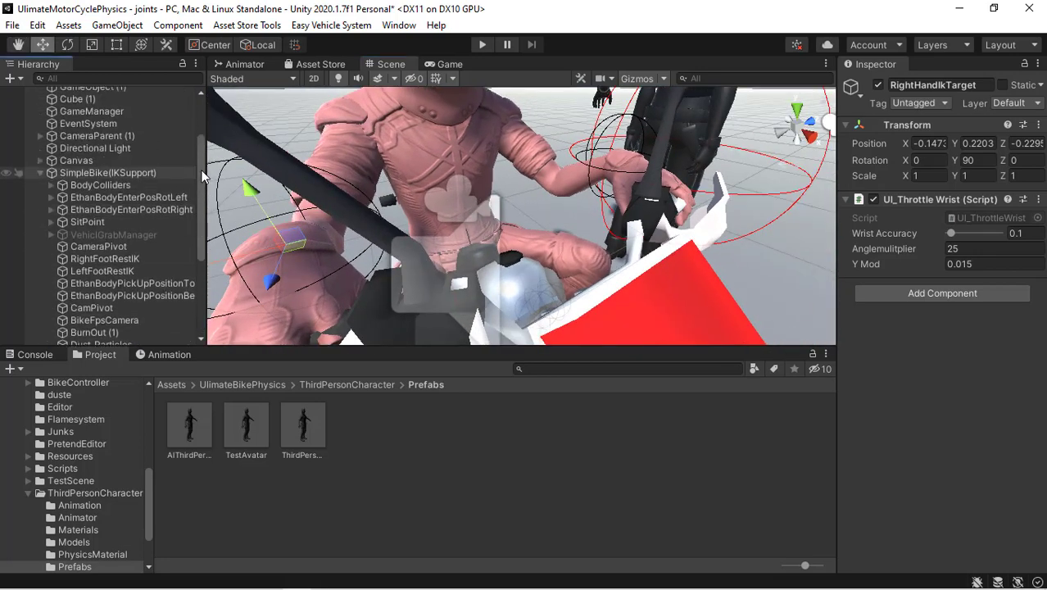
left_click(114, 229)
left_click_drag(438, 200, 563, 181, "alt")
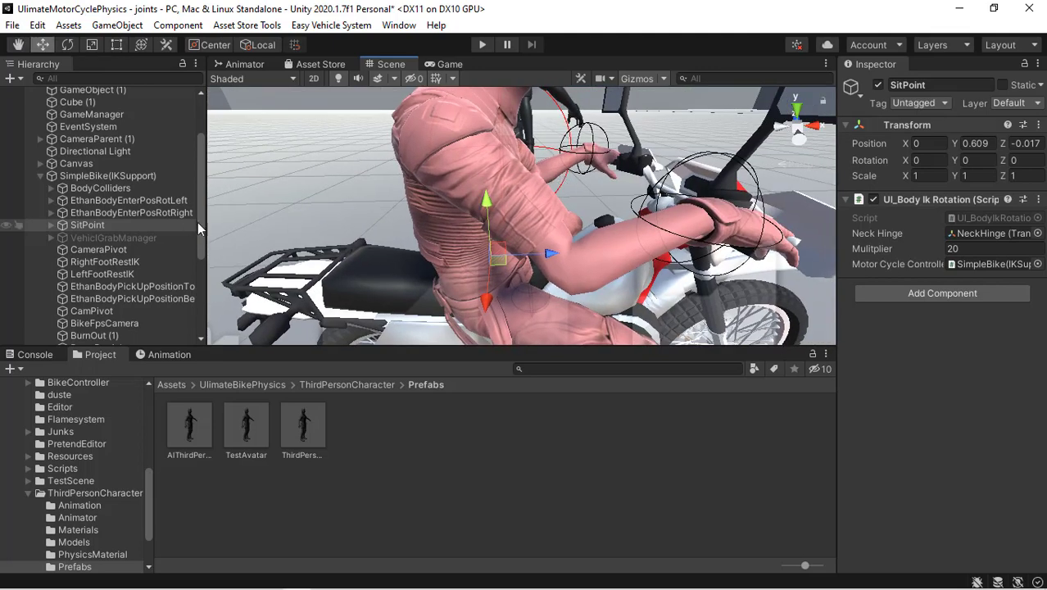
Nudge LeftHandIkTarget under NeckHinge along the handlebar to an X position of about -0.139
left_click_drag(199, 229, 199, 306)
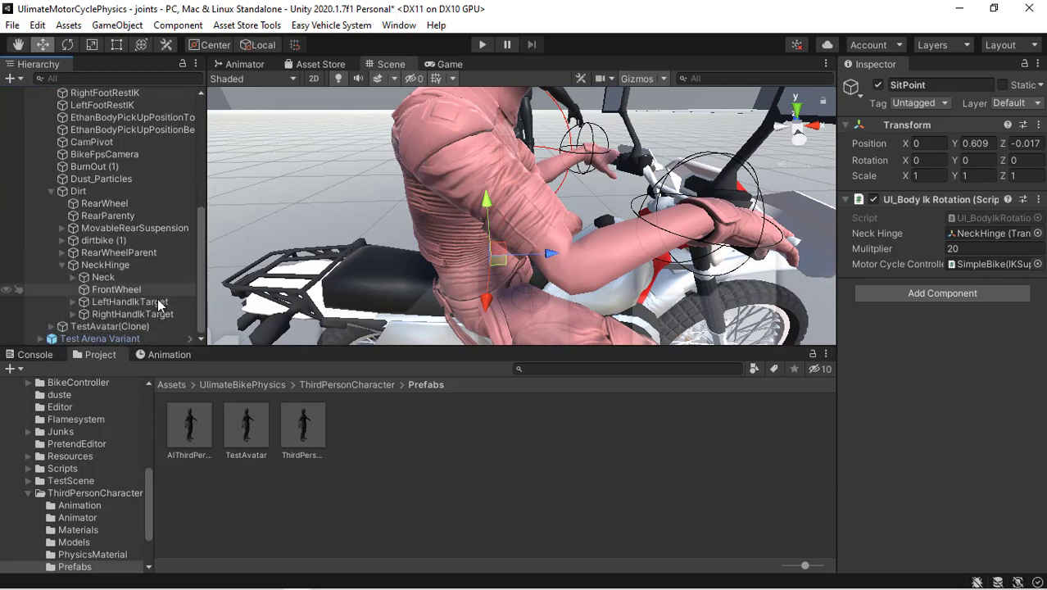
left_click(158, 303)
left_click_drag(586, 108, 586, 106)
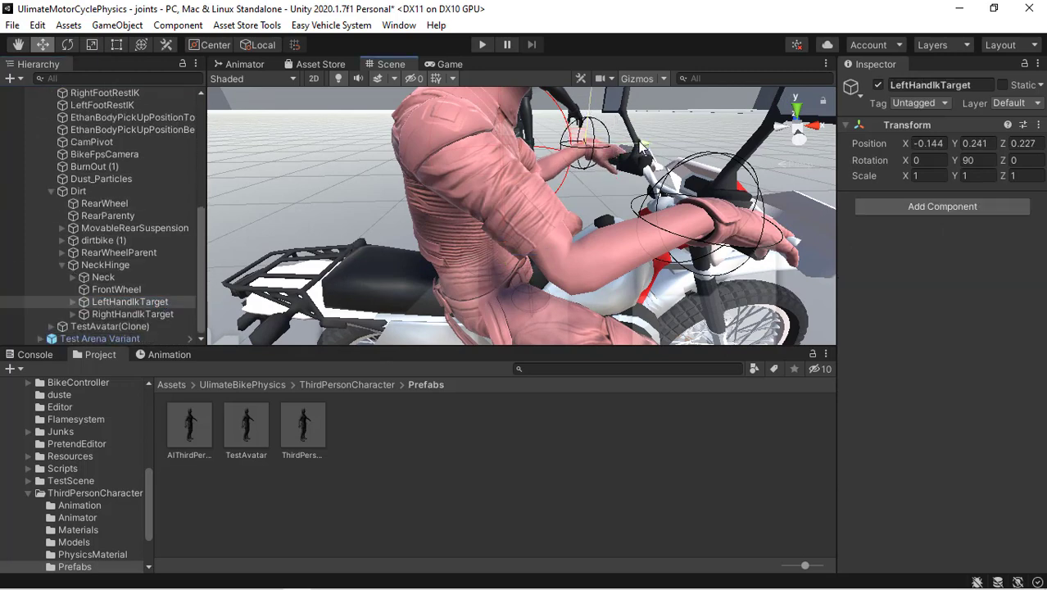
left_click_drag(641, 147, 643, 147)
Move RightFootRestIK and LeftFootRestIK together toward the rear of the bike, to a Z position of about 0.079
right_click_drag(610, 157, 691, 204)
right_click_drag(615, 214, 696, 207)
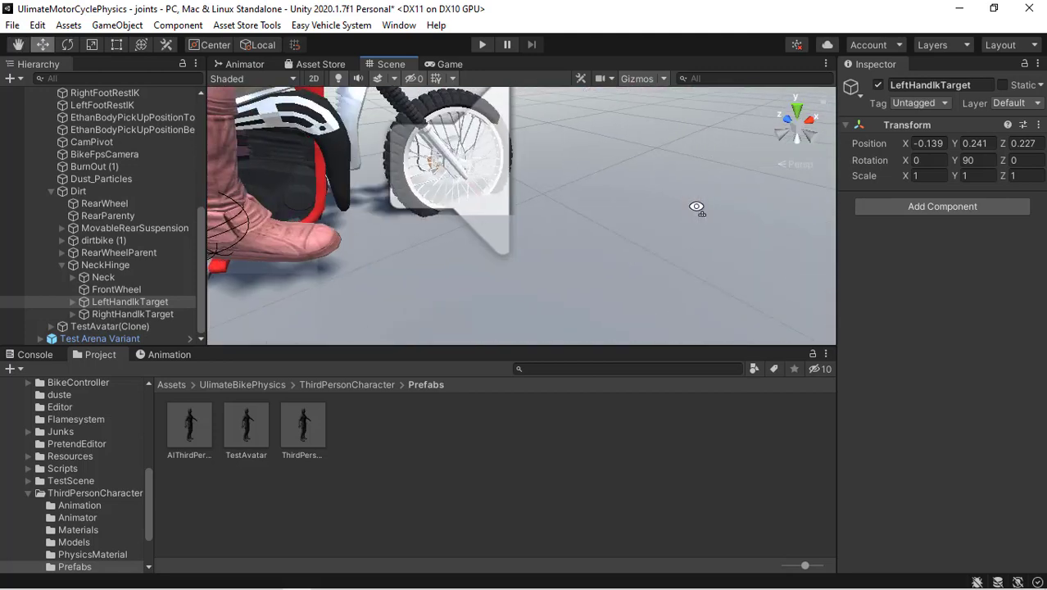
right_click_drag(554, 178, 383, 202)
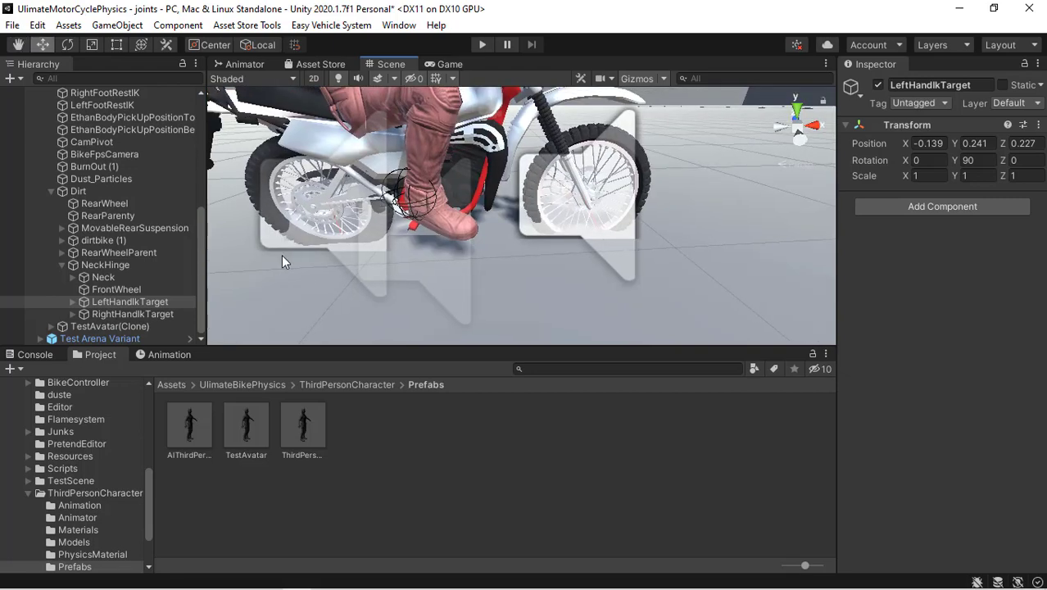
left_click(49, 191)
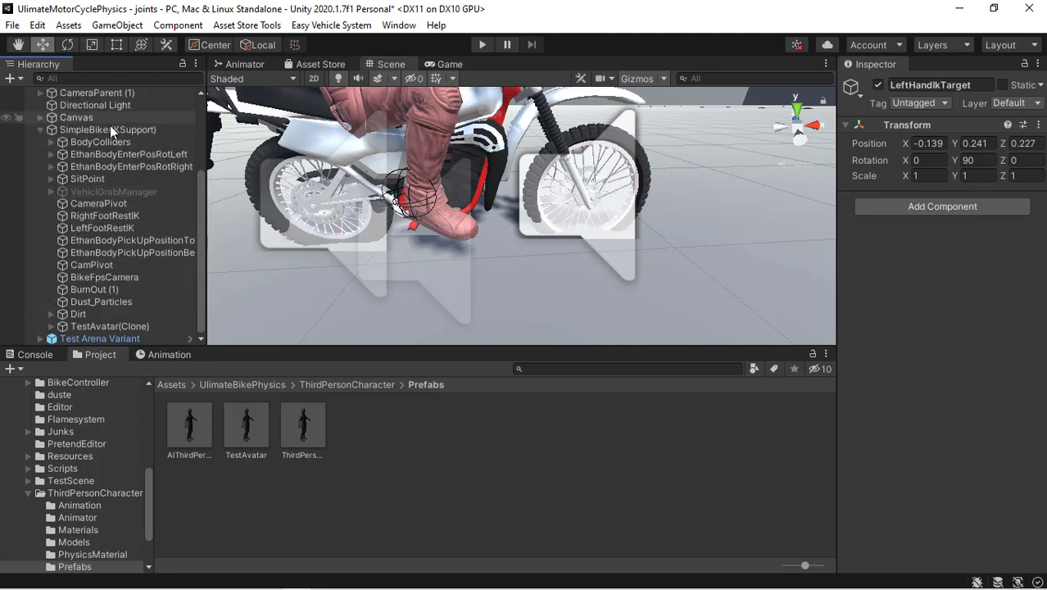
left_click(101, 215)
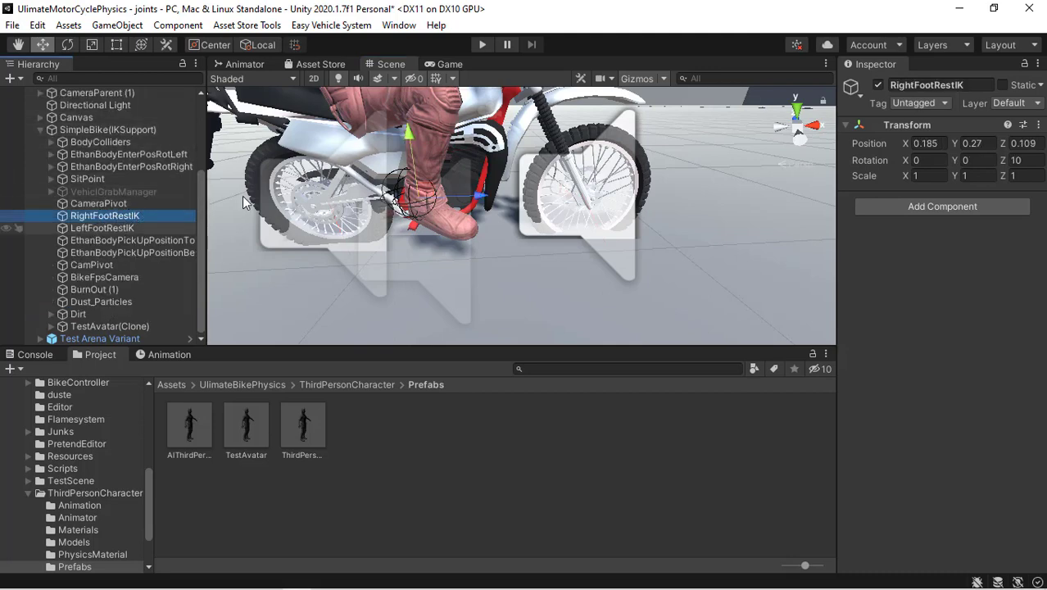
left_click(134, 226, "ctrl")
left_click_drag(459, 175, 502, 177, "alt")
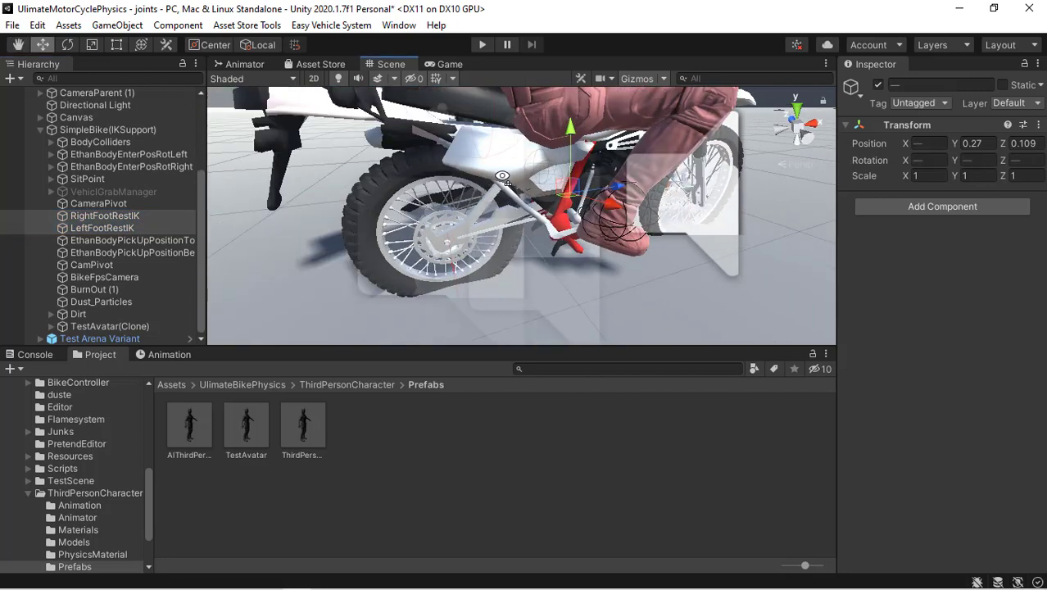
left_click_drag(621, 186, 560, 195)
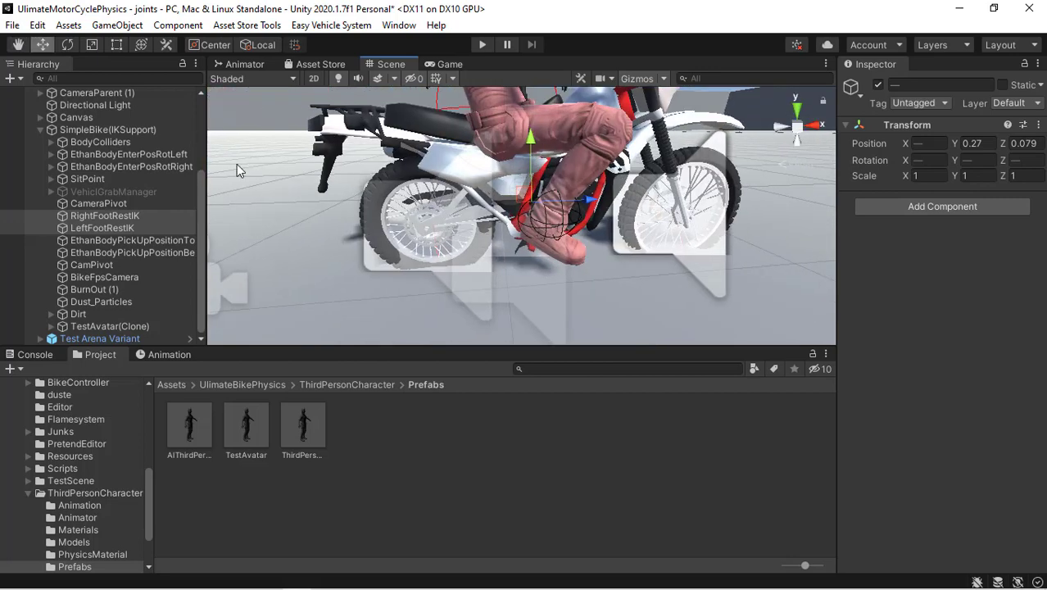
Locate the object assigned as RightLegIKHintTarget in SimpleBike(IKSupport)'s ES Grab Vehicle component and select it under SitPoint
left_click(100, 130)
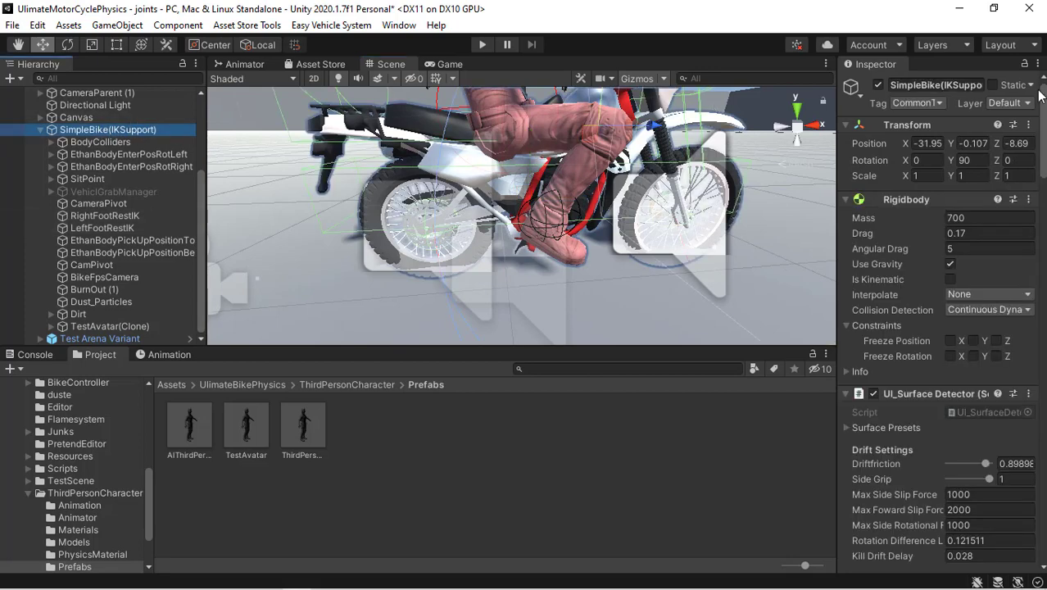
scroll(942, 327, "down", 20)
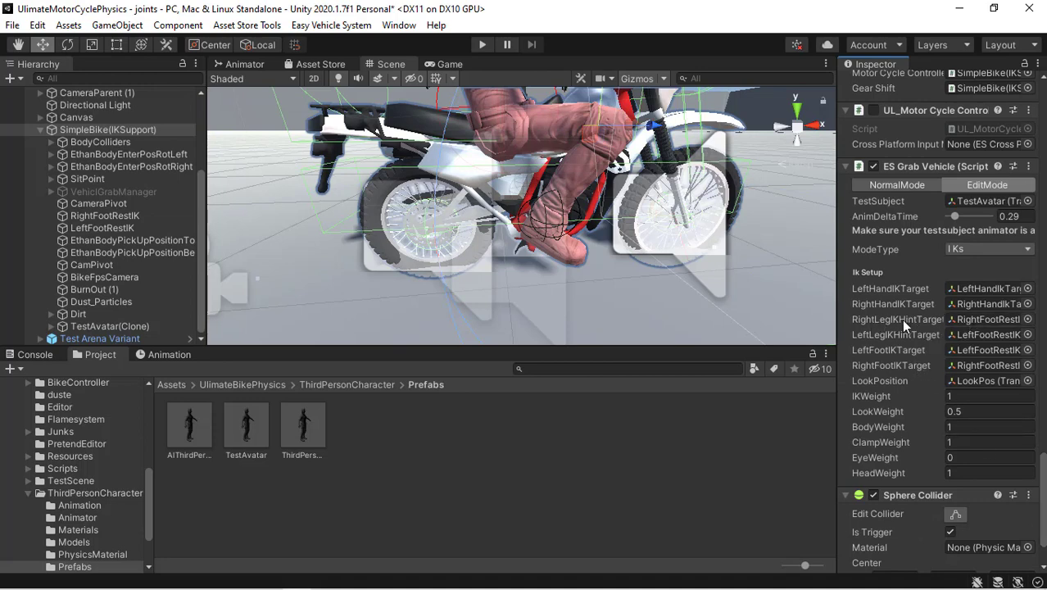
left_click(963, 321)
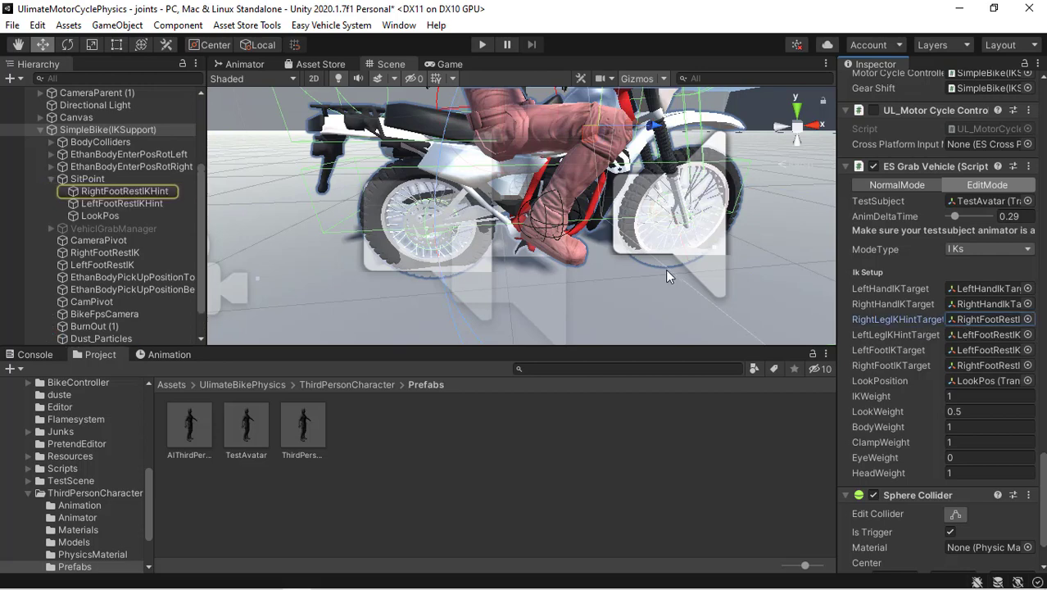
left_click(113, 192)
right_click_drag(504, 173, 463, 169)
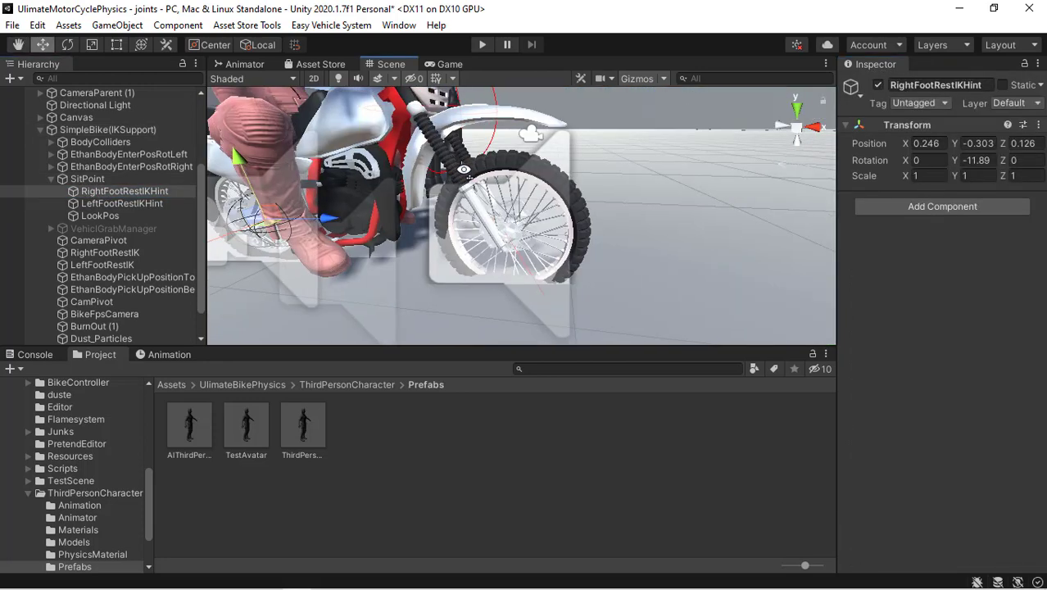
Raise RightFootRestIKHint and LeftFootRestIKHint together, shift them toward the front of the bike, and save the scene
left_click(115, 204, "ctrl")
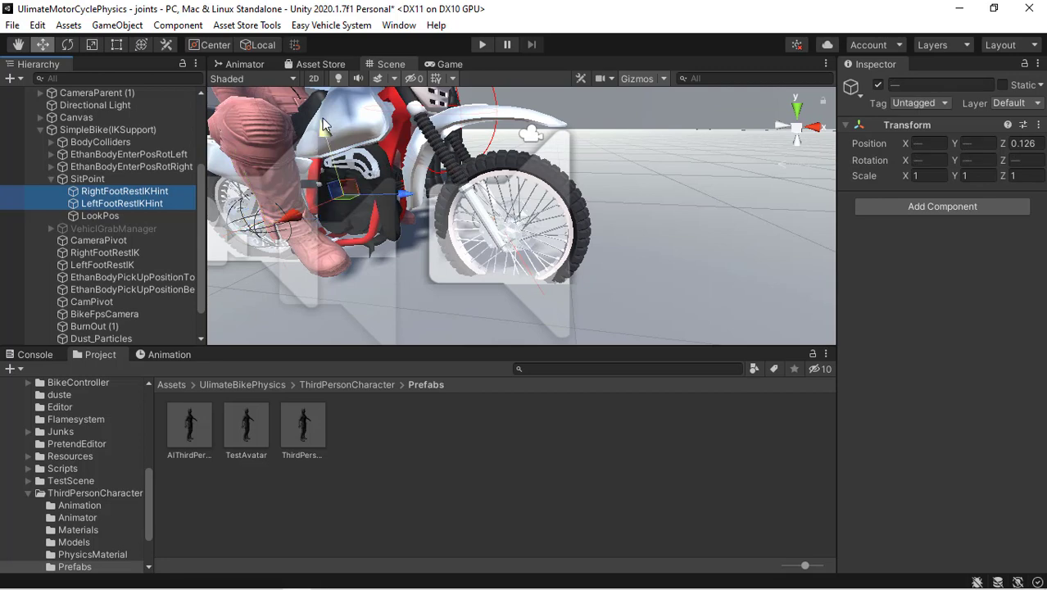
left_click_drag(323, 125, 319, 100)
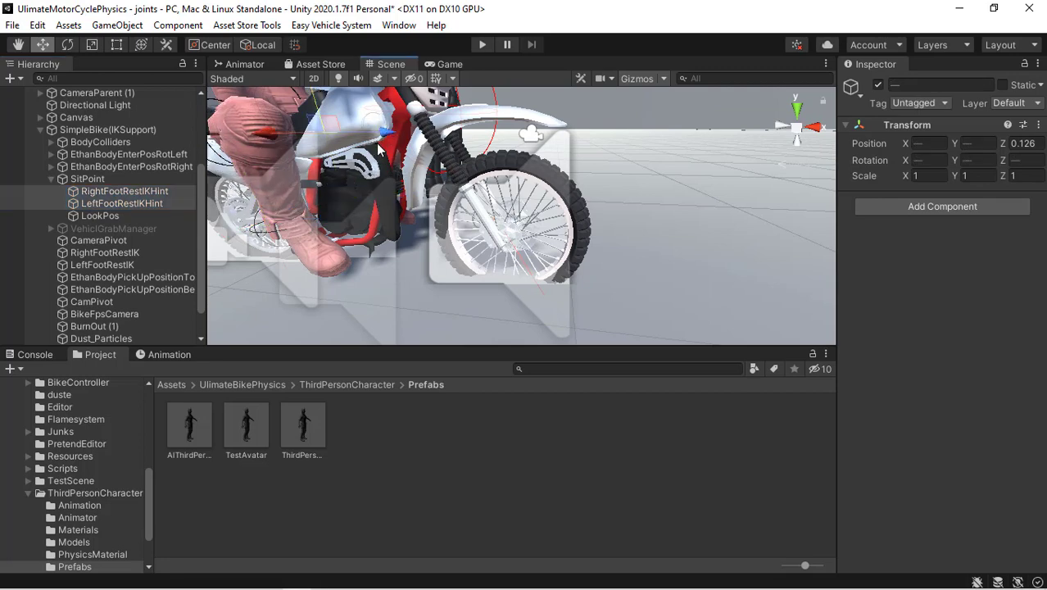
left_click_drag(386, 141, 398, 146)
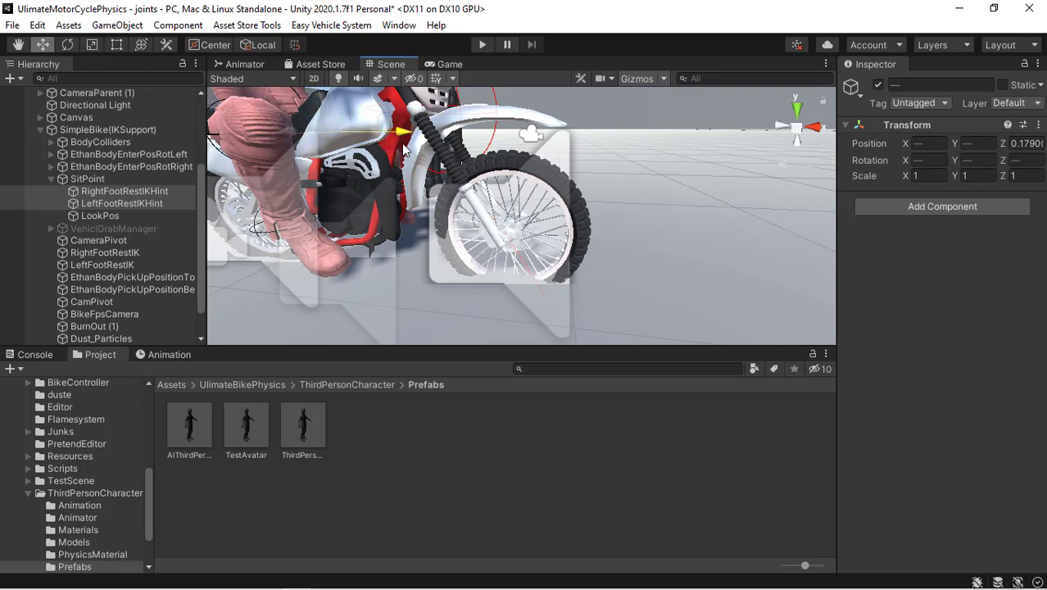
key("ctrl+z")
right_click_drag(339, 109, 482, 114)
key("a")
key("s")
key("s")
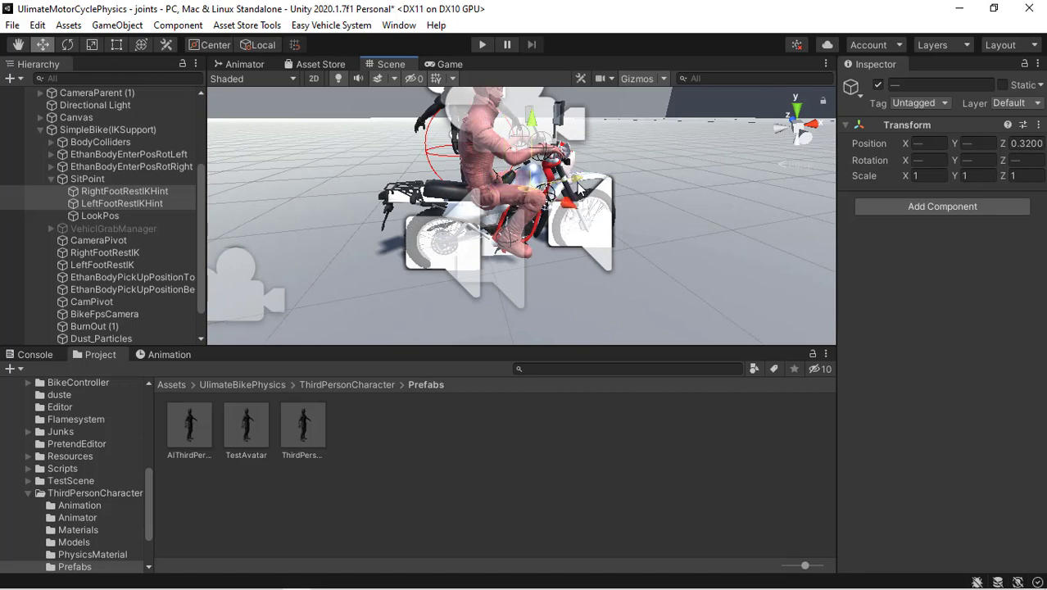
key("ctrl+s")
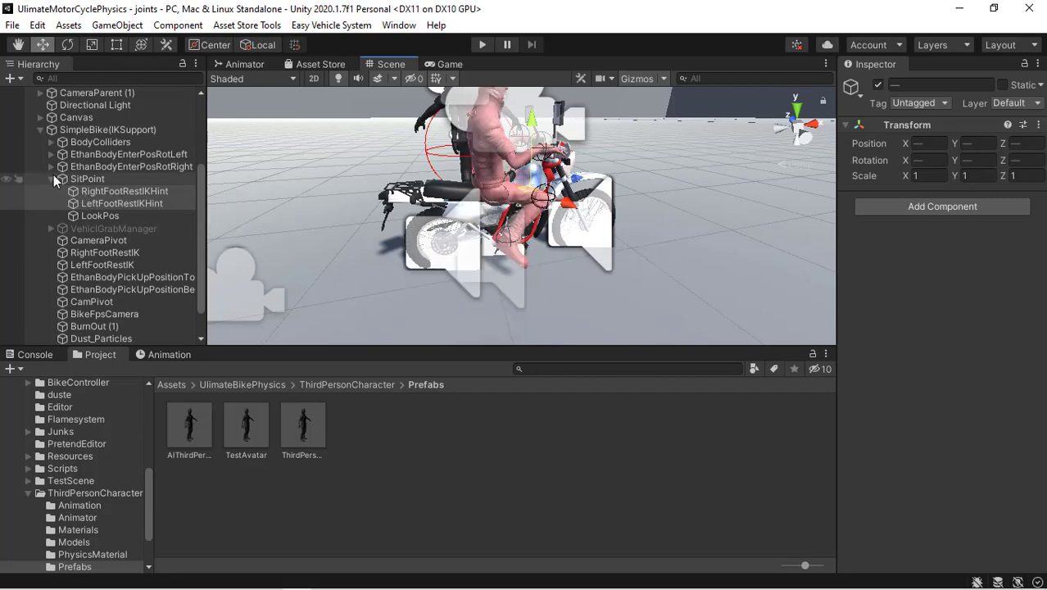
Set the ModeType of SimpleBike(IKSupport)'s ES Grab Vehicle component to Enteries
left_click(50, 177)
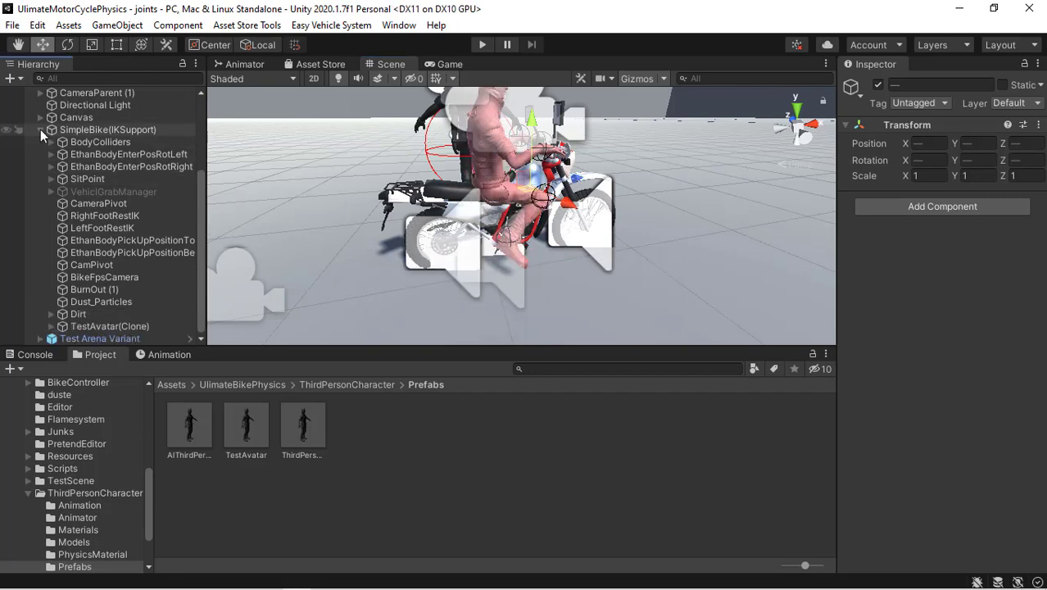
left_click(41, 129)
left_click(98, 252)
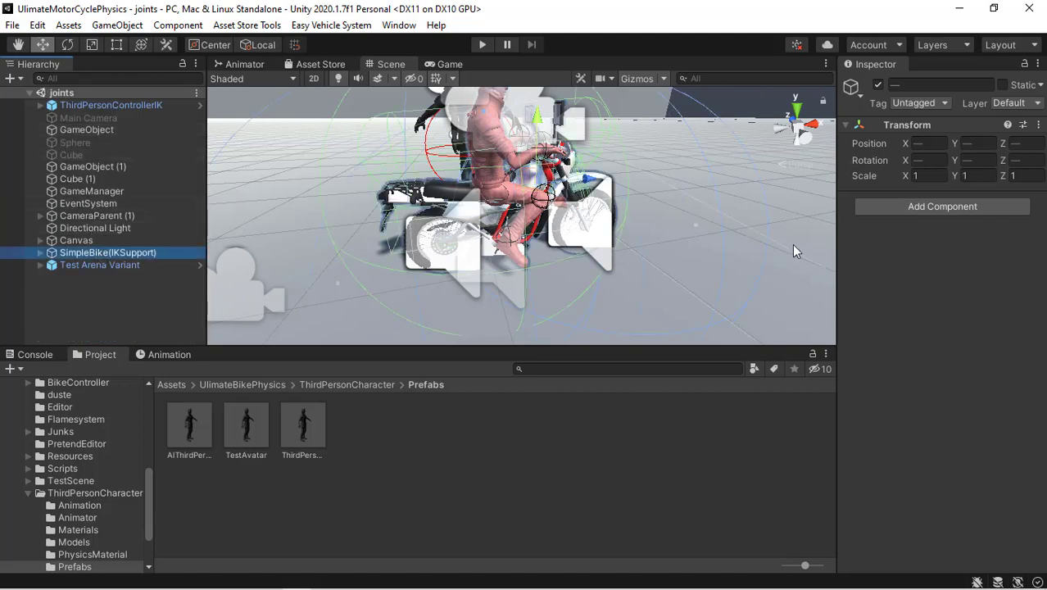
left_click_drag(1042, 156, 1042, 461)
scroll(1043, 518, "down", 10)
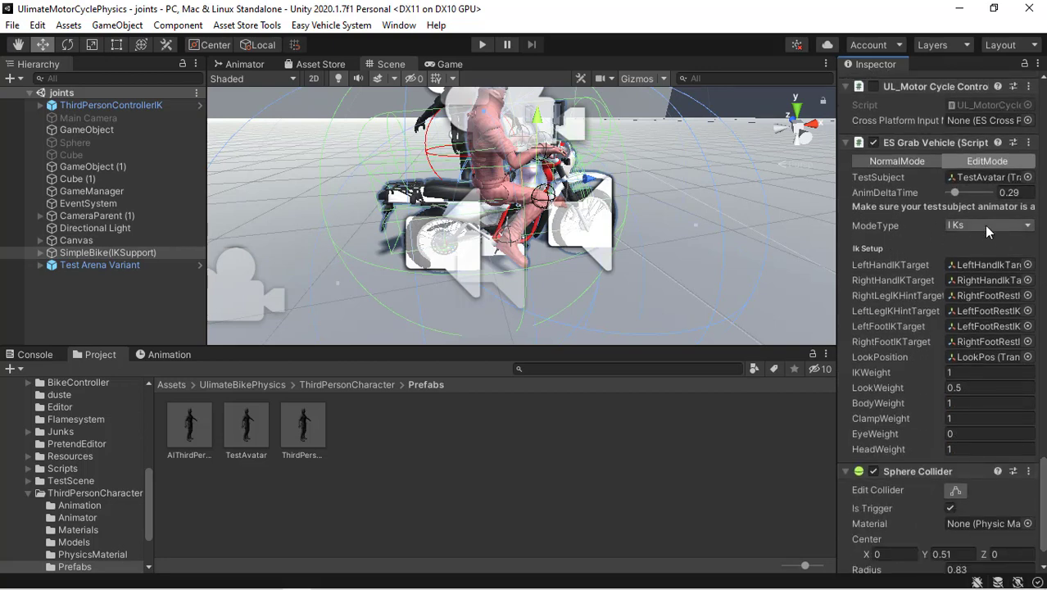
left_click(985, 227)
left_click(979, 259)
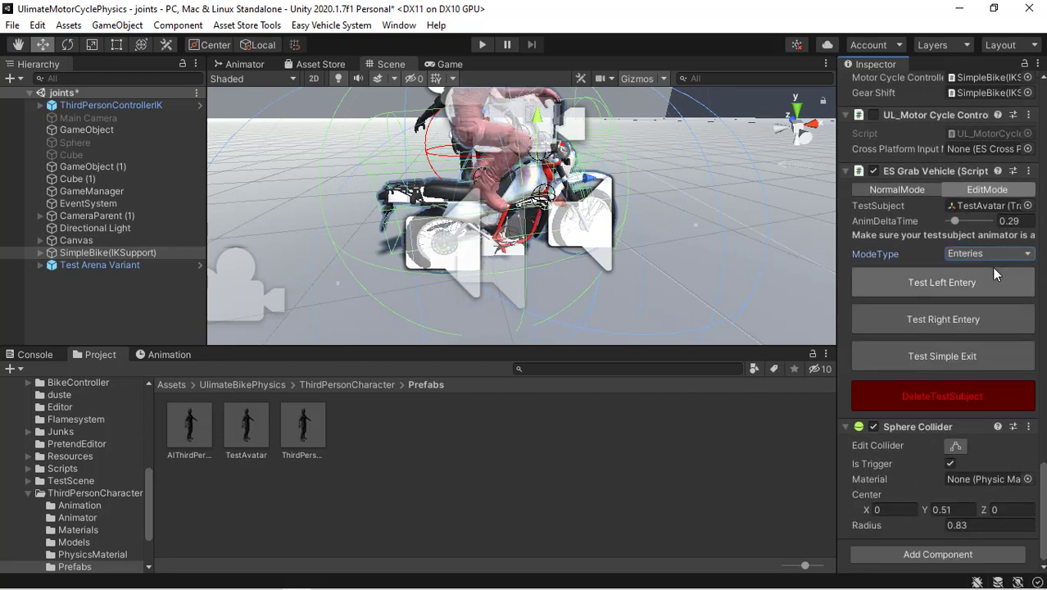
Delete the test subject from the bike, clear the selection, and save the scene
left_click(958, 395)
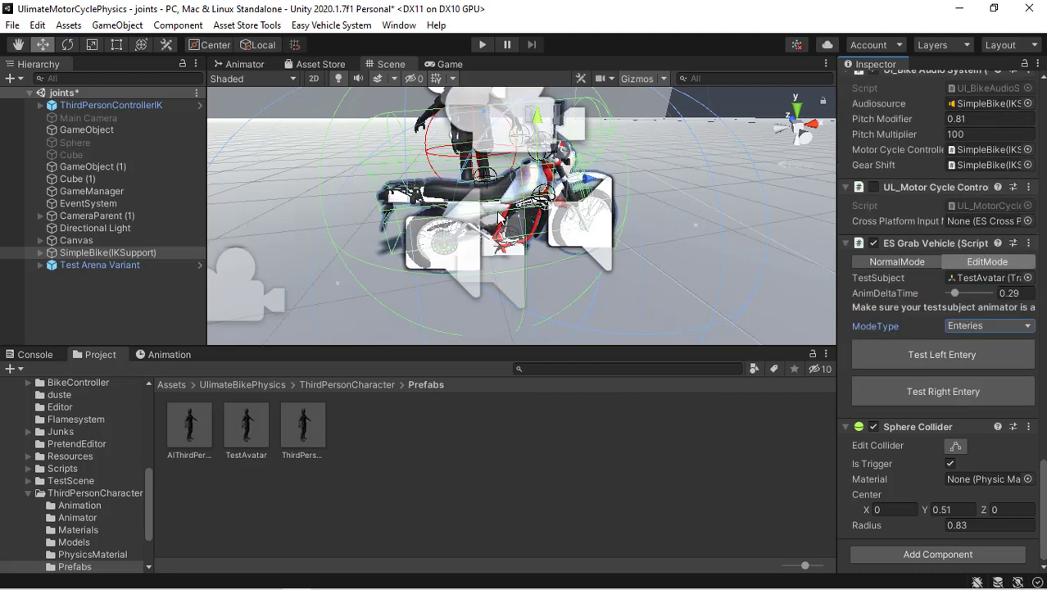
left_click_drag(500, 217, 574, 227, "alt")
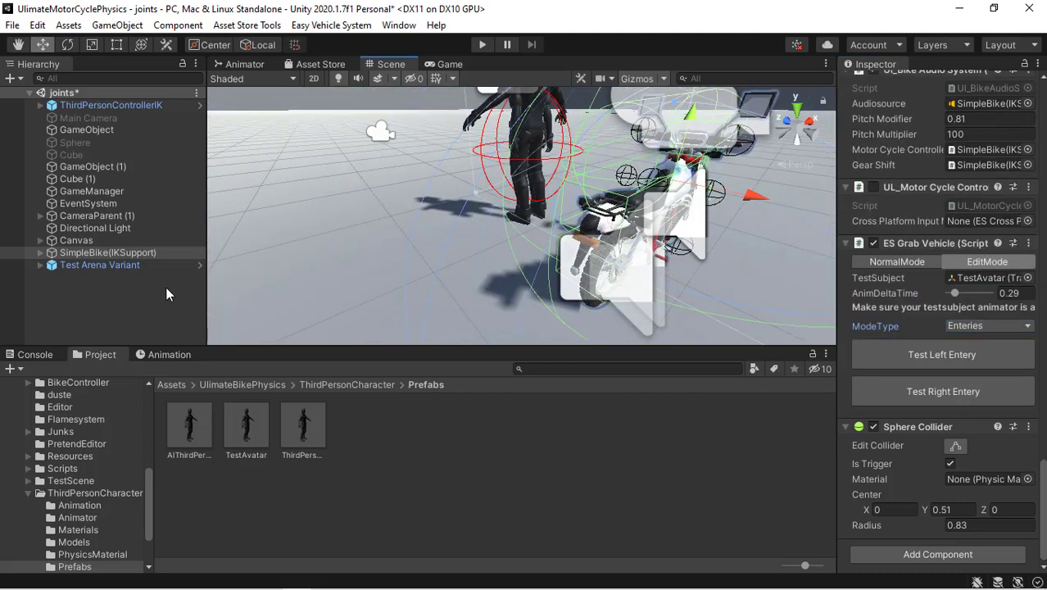
left_click(111, 313)
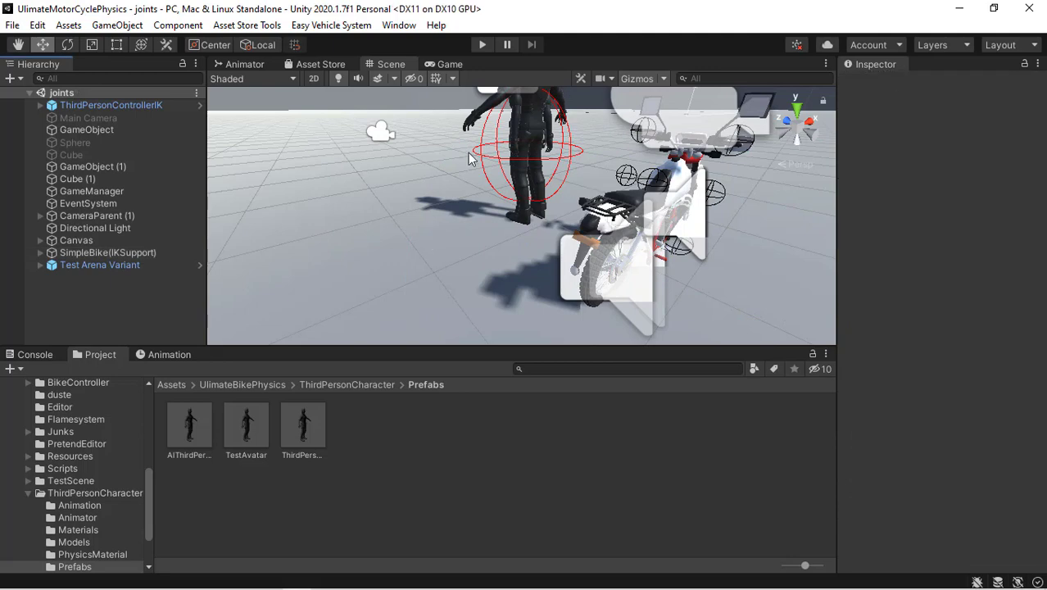
Play-test the scene by mounting the bike and riding it in first-person and third-person camera views, and end play mode
left_click(480, 46)
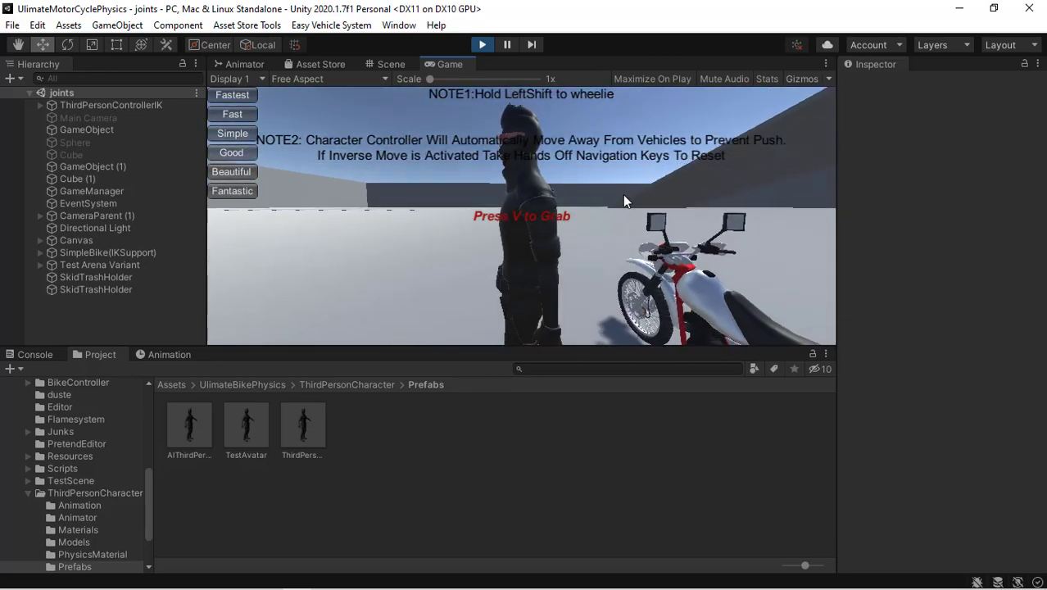
key("v")
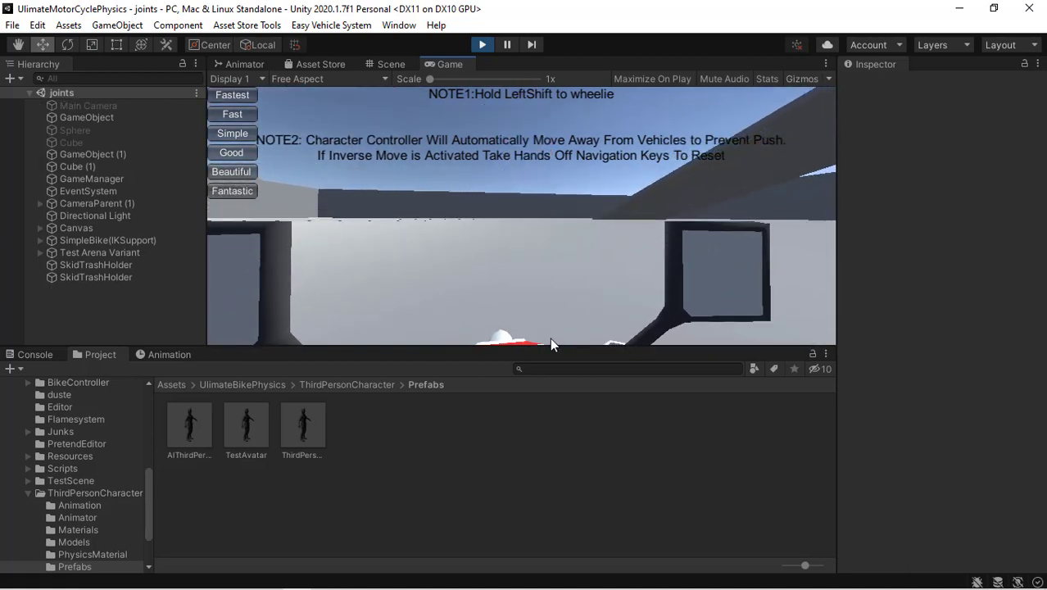
key("c")
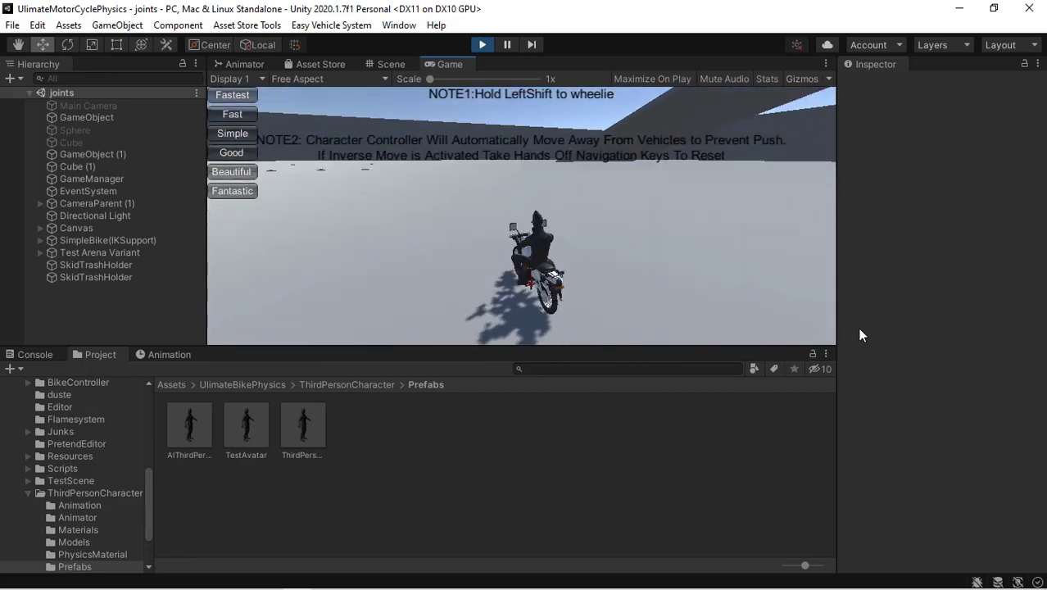
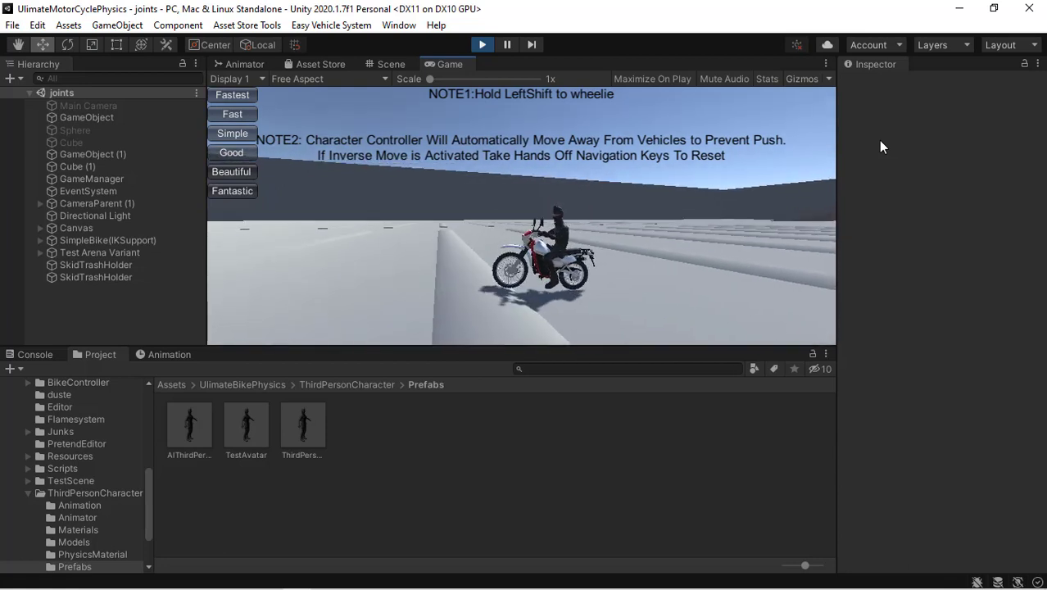
key("c")
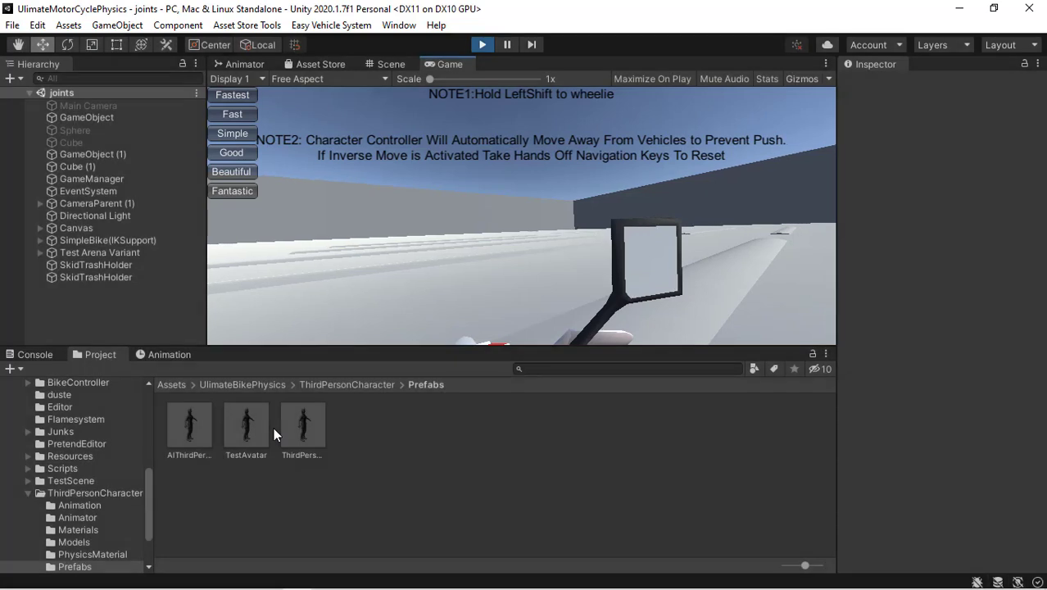
key("ctrl+p")
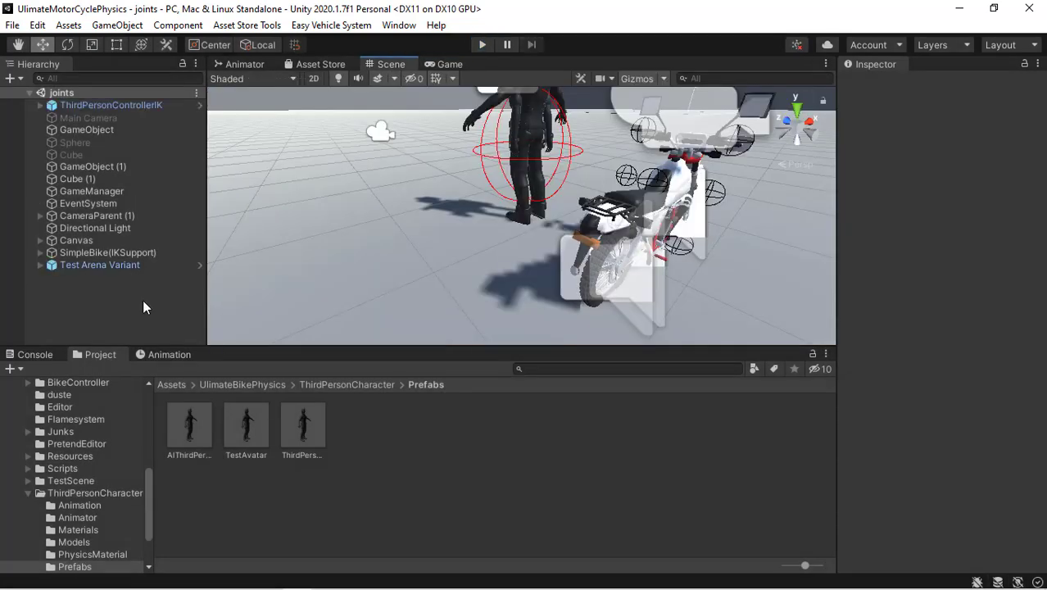
Lower BikeFpsCamera under SimpleBike(IKSupport) and move it back, to about Y 0.797 and Z 0.125
left_click(42, 254)
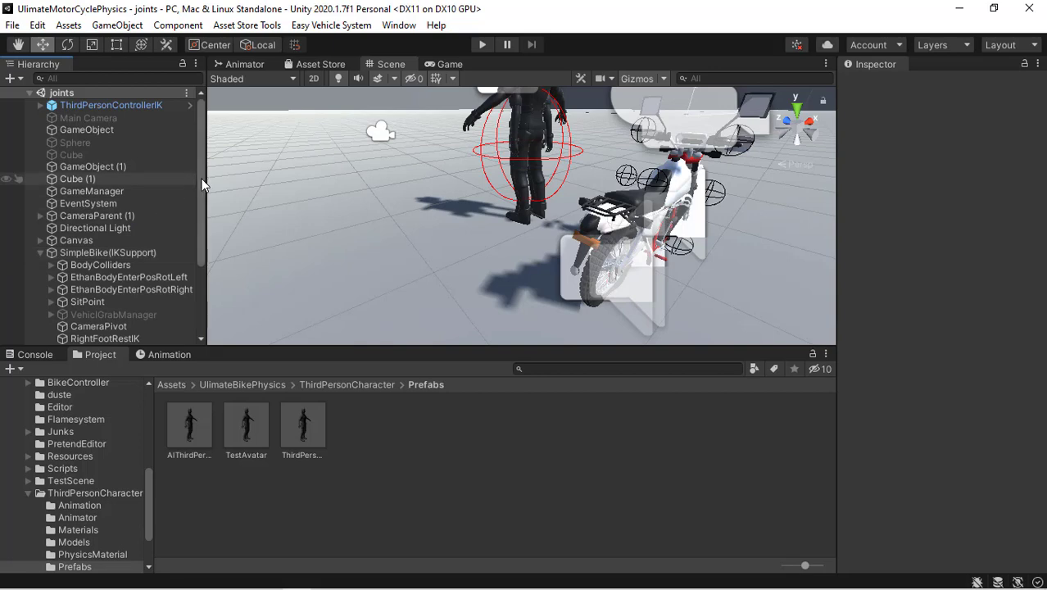
scroll(196, 222, "down", 3)
scroll(197, 239, "down", 2)
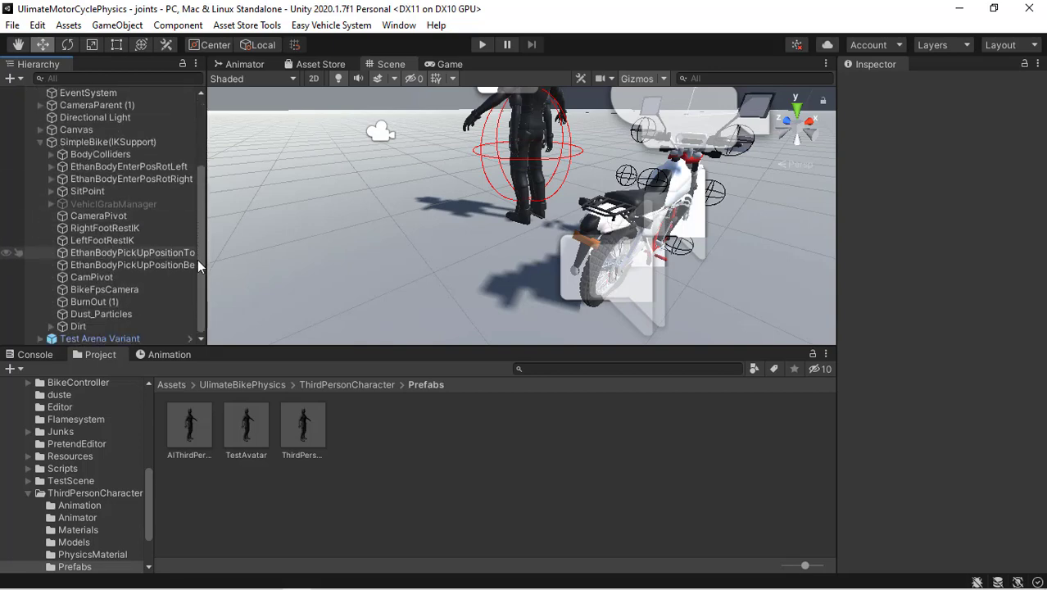
left_click(128, 288)
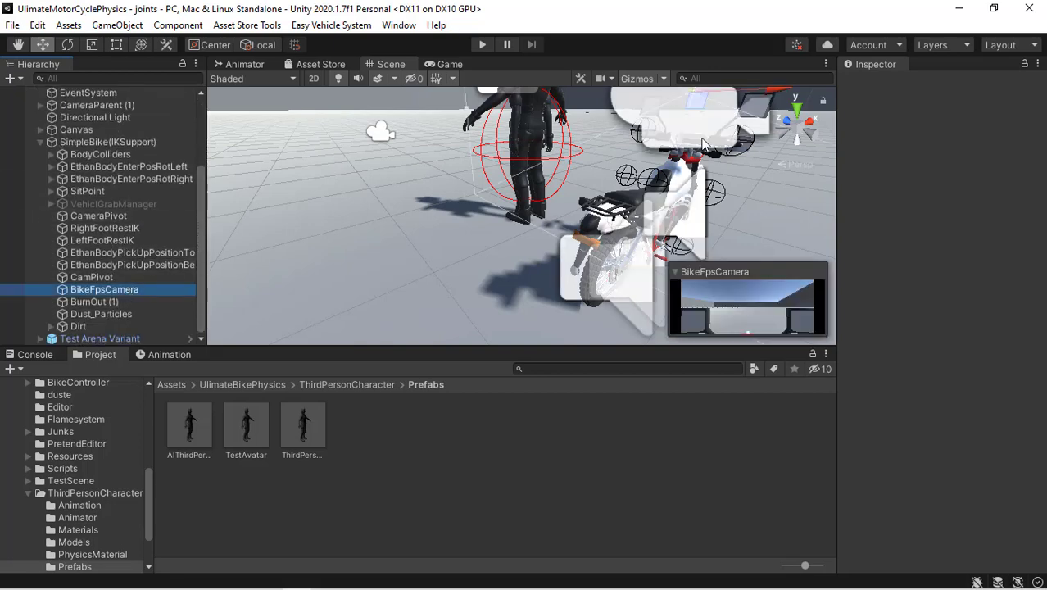
right_click_drag(713, 149, 508, 177)
key("d")
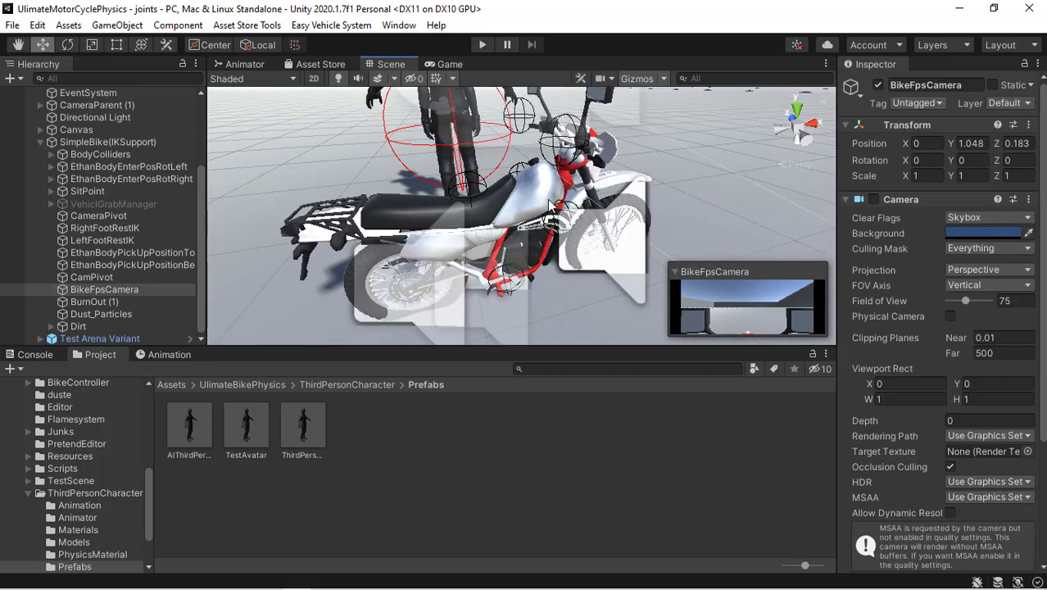
right_click_drag(550, 204, 553, 156)
left_click_drag(521, 105, 571, 209)
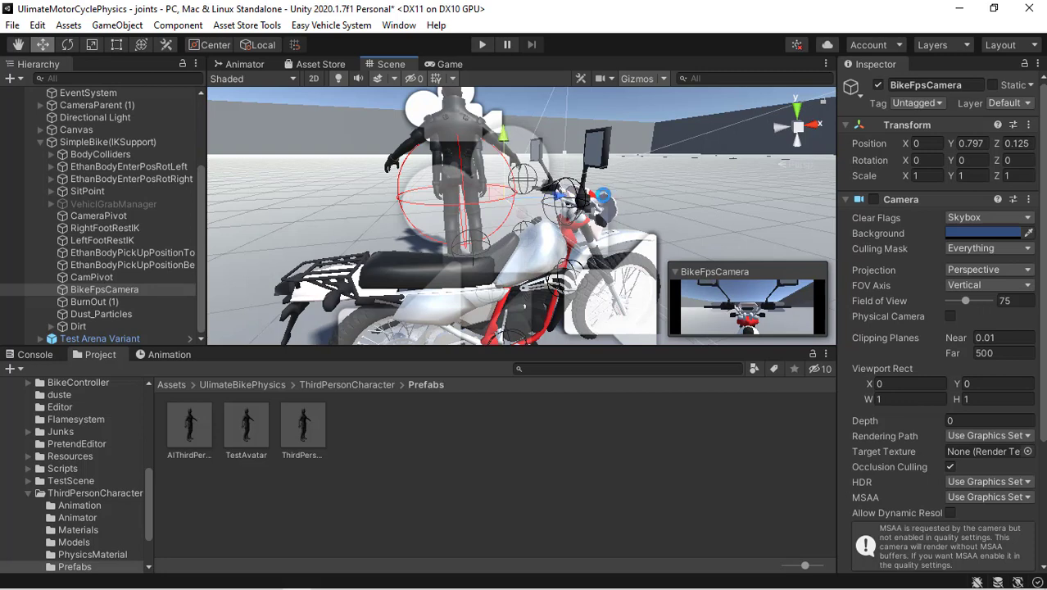
Play-test the scene by walking the character to the bike, grabbing it and checking the first-person view, and end play mode
left_click(493, 426)
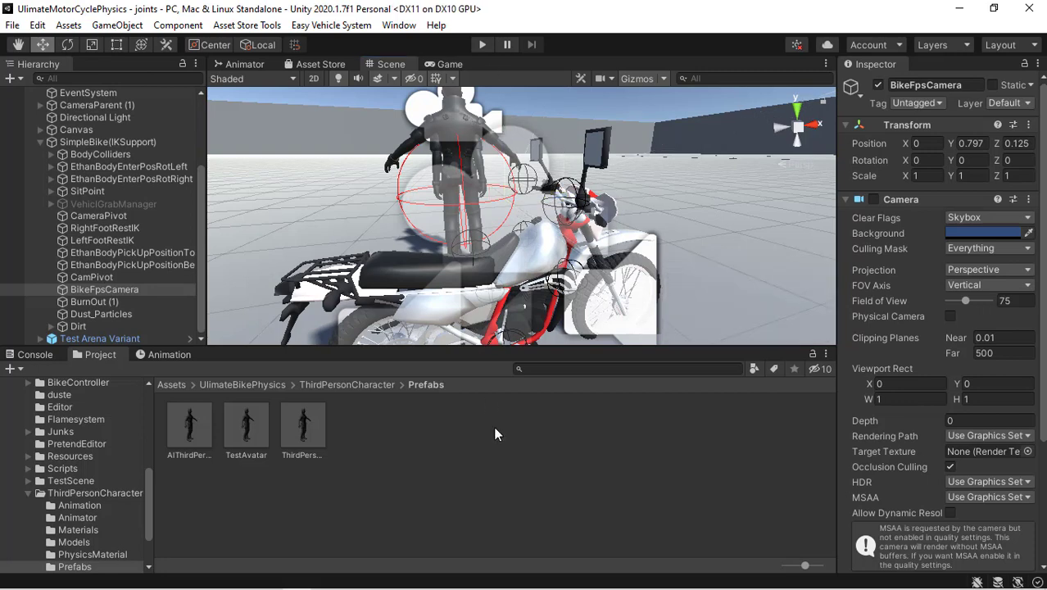
left_click(482, 46)
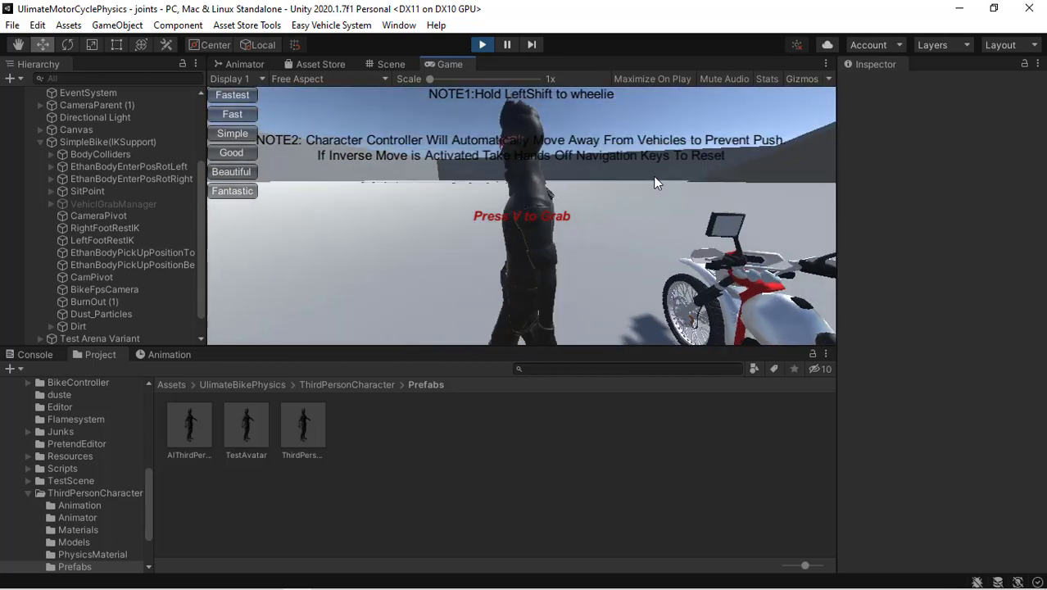
key("a")
key("w")
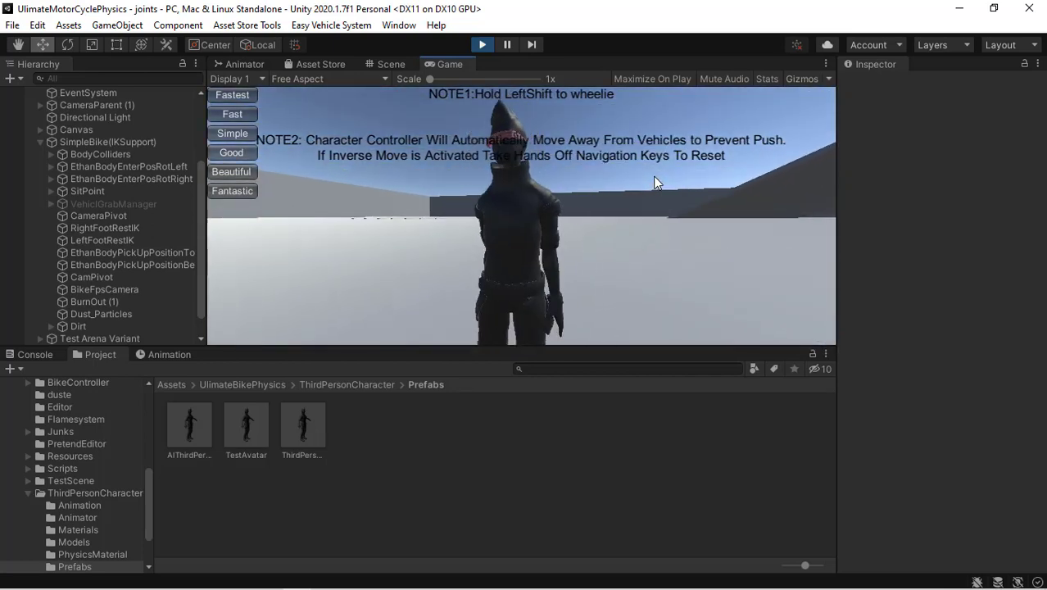
key("d")
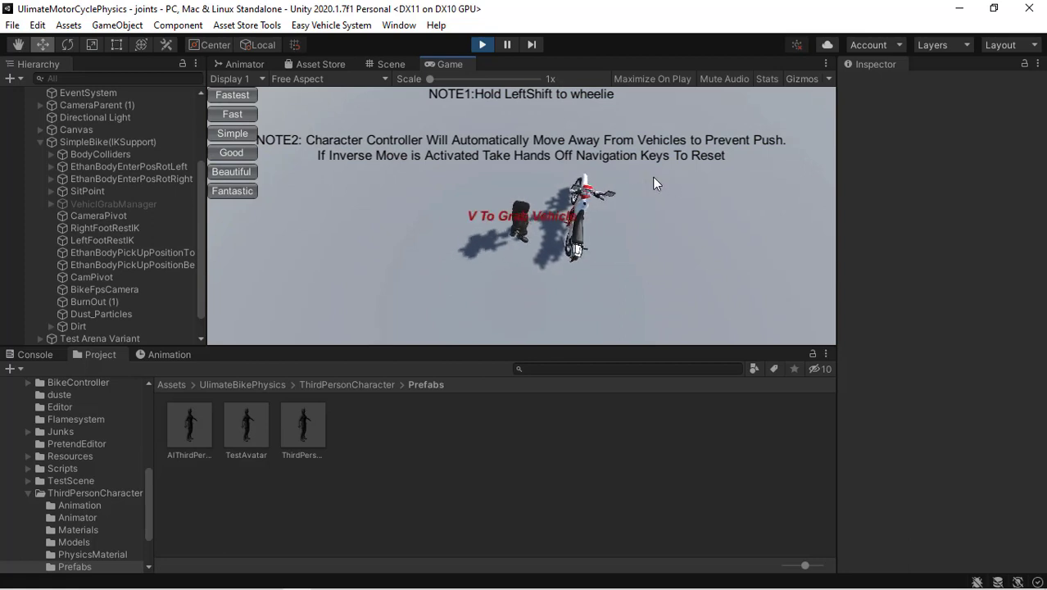
key("v")
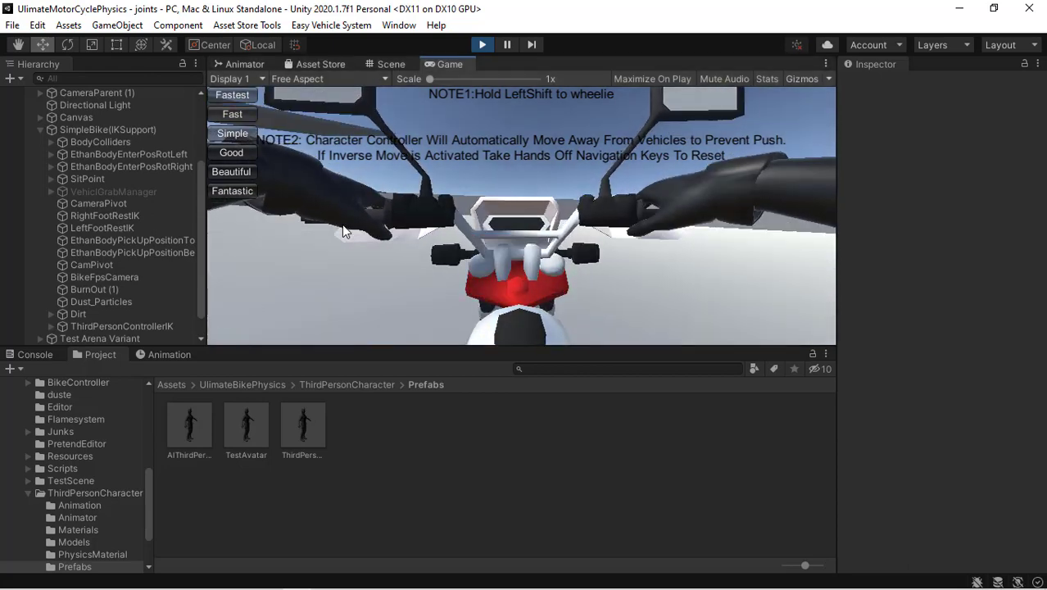
key("ctrl+p")
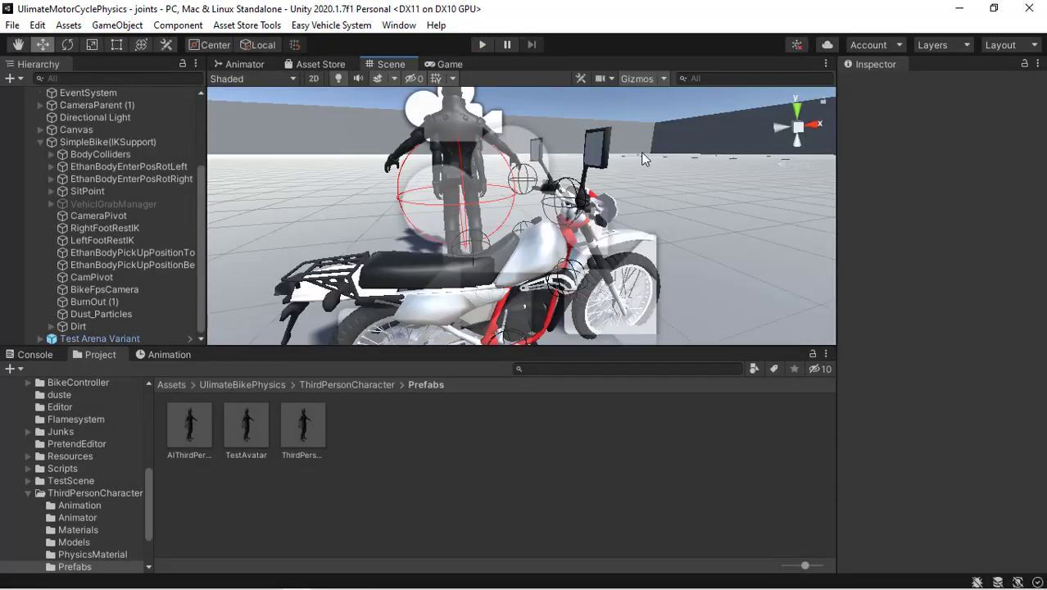
left_click_drag(409, 199, 607, 228, "alt")
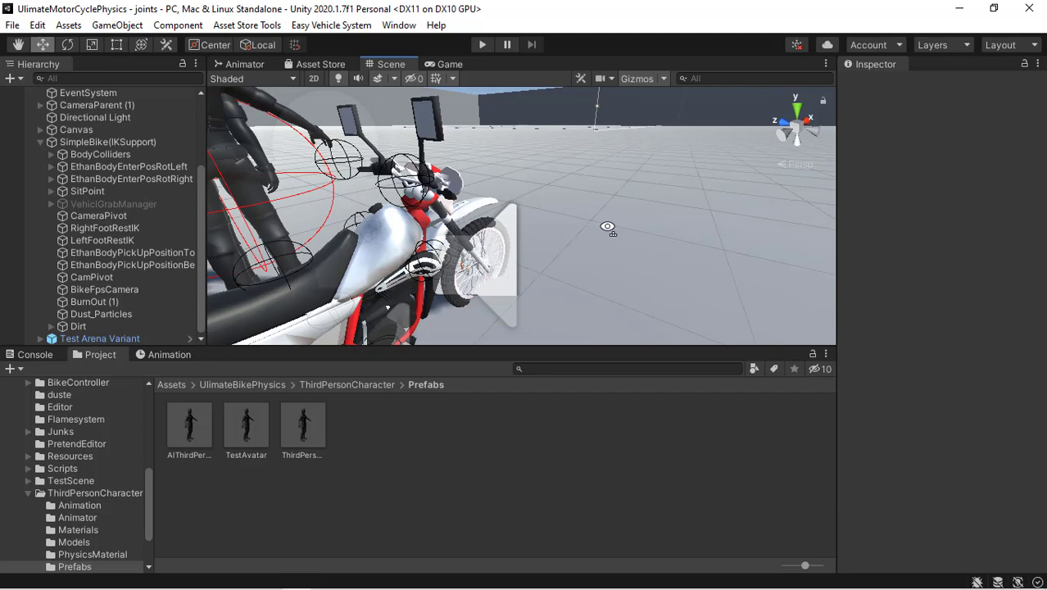
left_click_drag(630, 218, 738, 166, "alt")
right_click_drag(737, 167, 738, 166)
left_click_drag(738, 166, 639, 182, "alt")
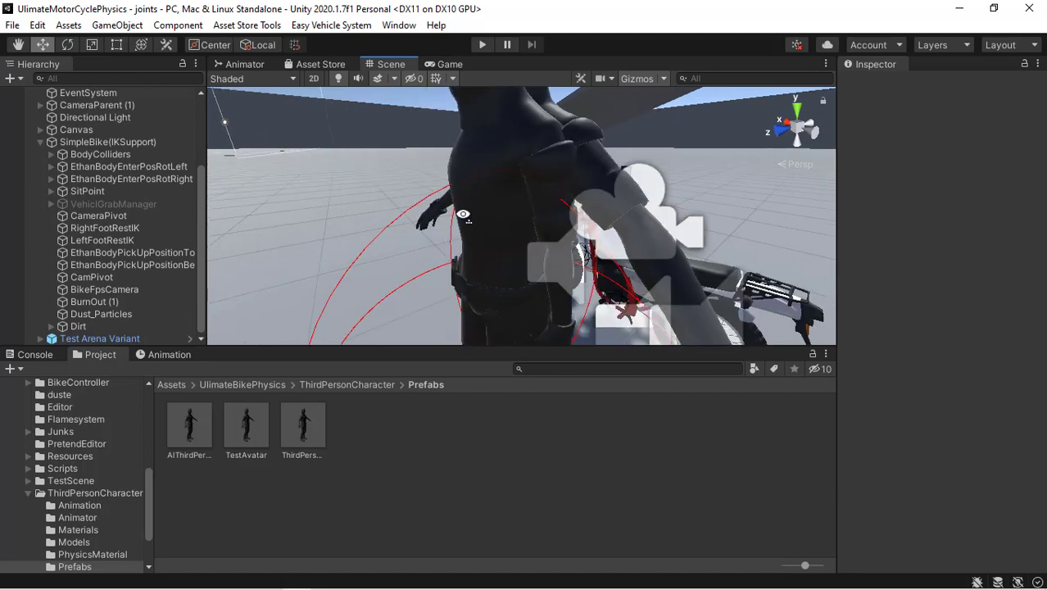
left_click_drag(461, 217, 294, 310, "alt")
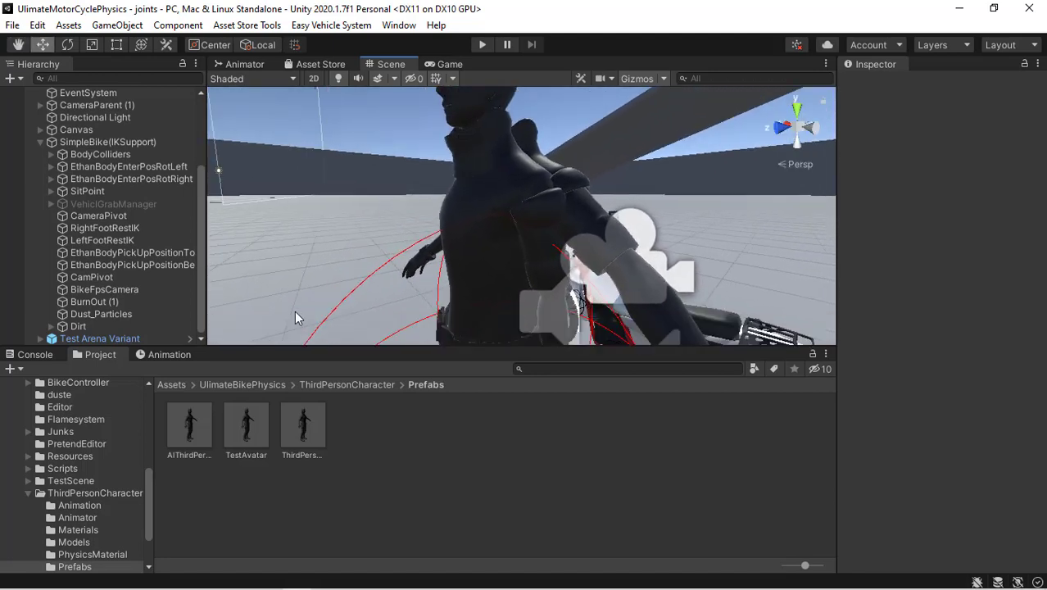
Browse to the Robot Kyle prefab in BzKovSoft/RagdollTemplate/Models, select it and turn its preview to face the front
left_click(28, 493)
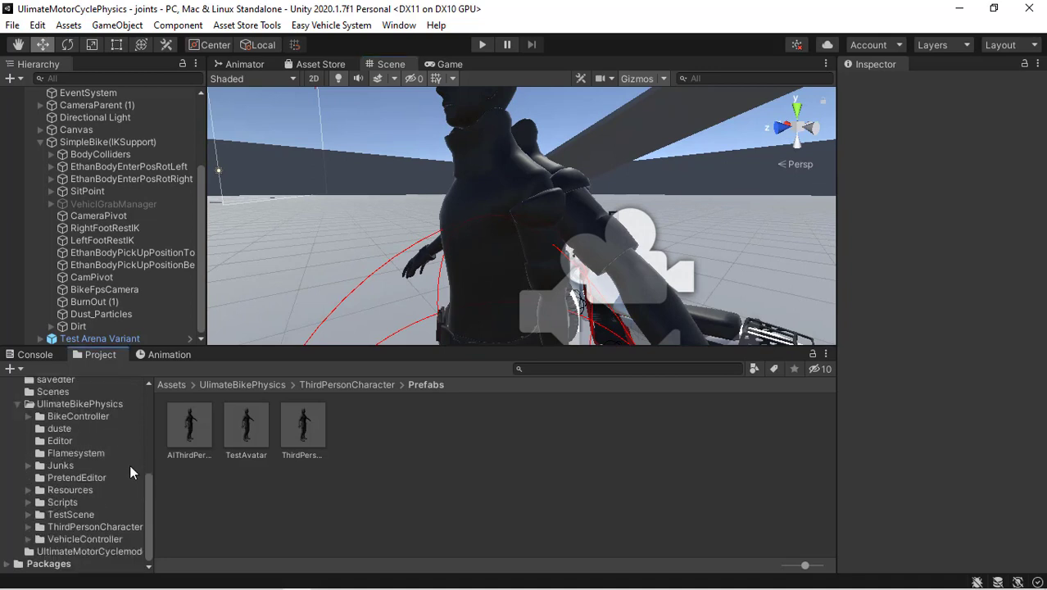
left_click_drag(151, 491, 153, 391)
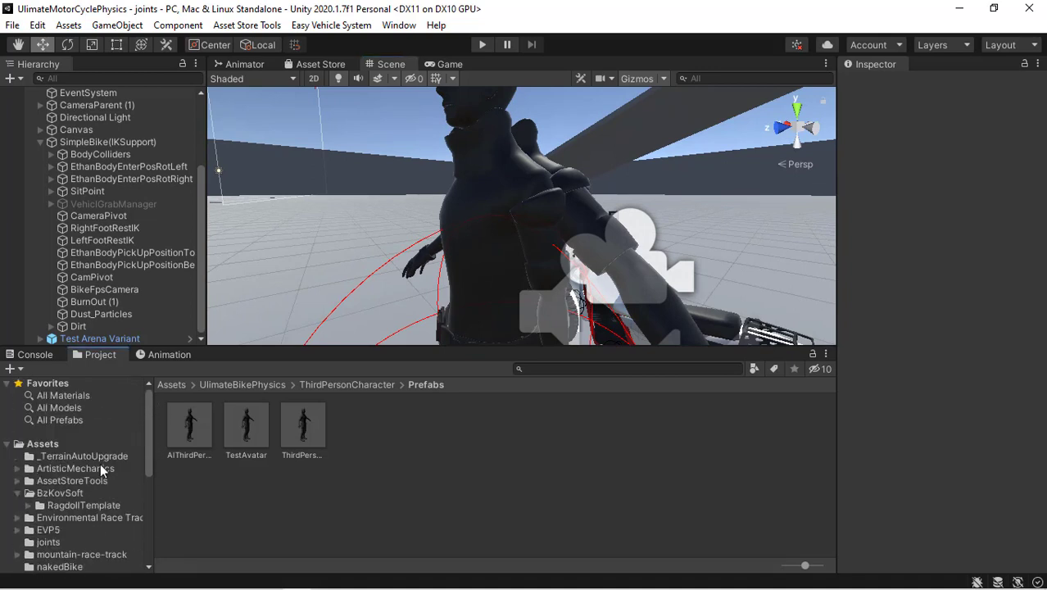
left_click(71, 503)
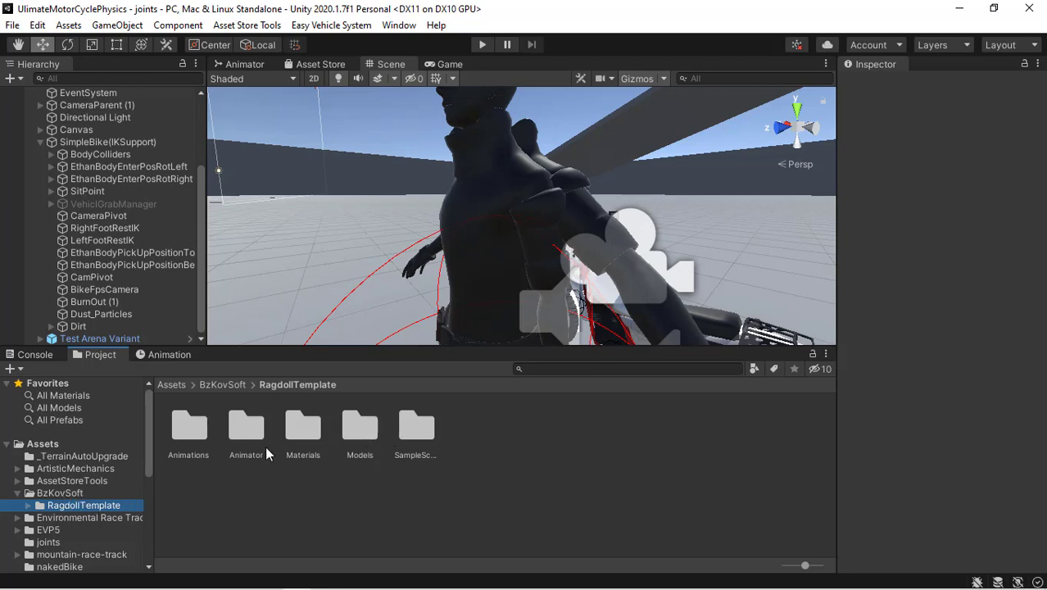
double_click(346, 435)
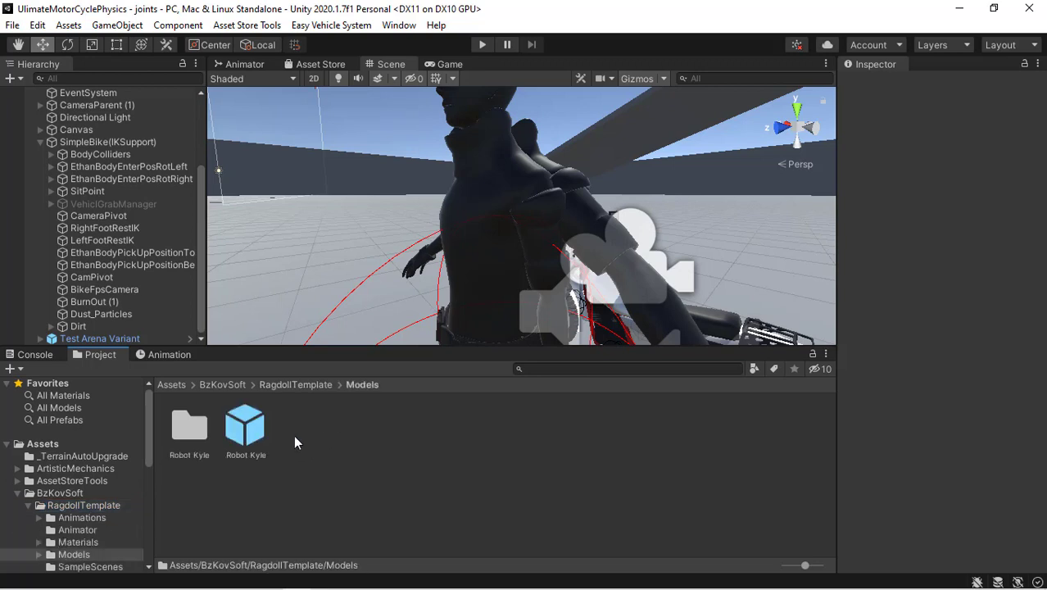
left_click(243, 430)
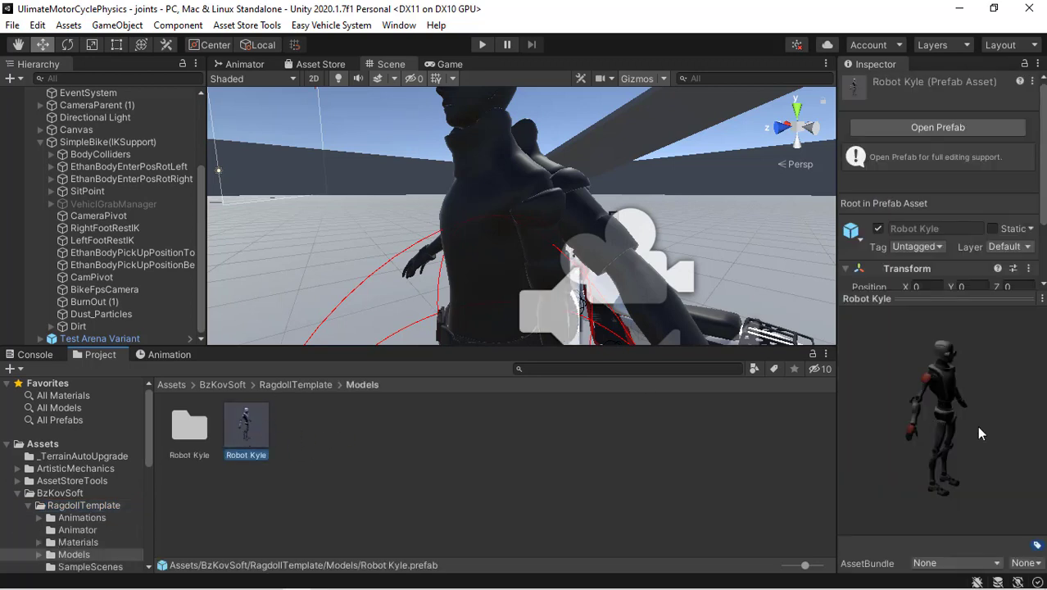
left_click_drag(963, 407, 925, 395)
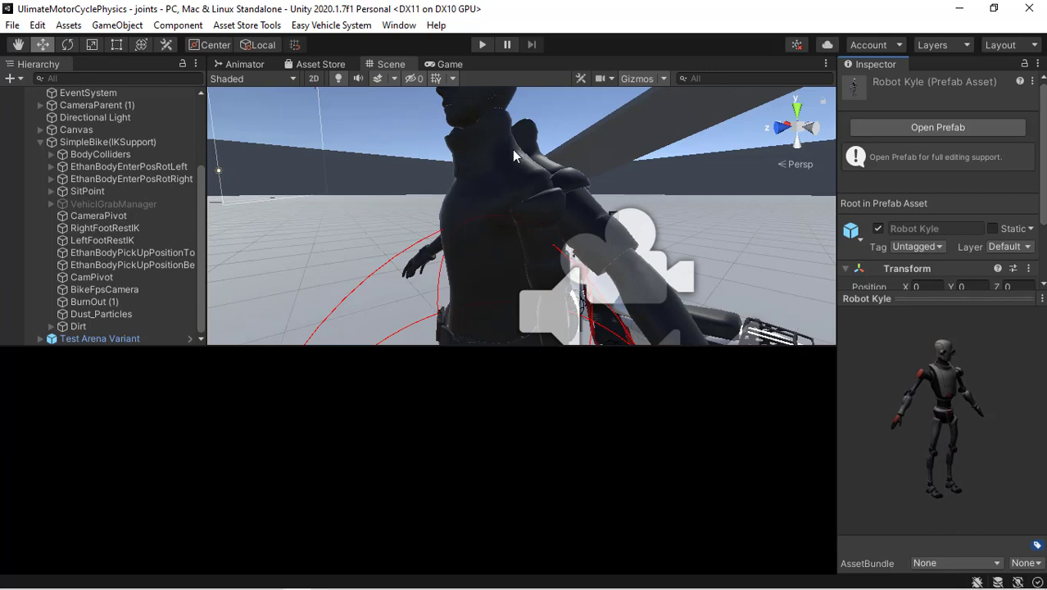
right_click_drag(512, 149, 507, 152)
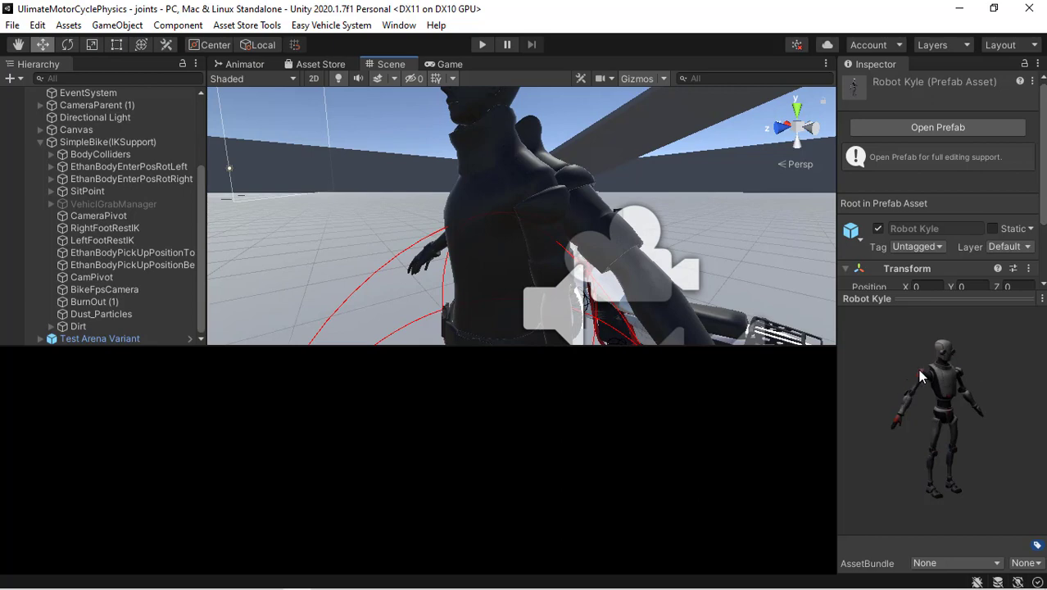
left_click_drag(925, 409, 922, 408)
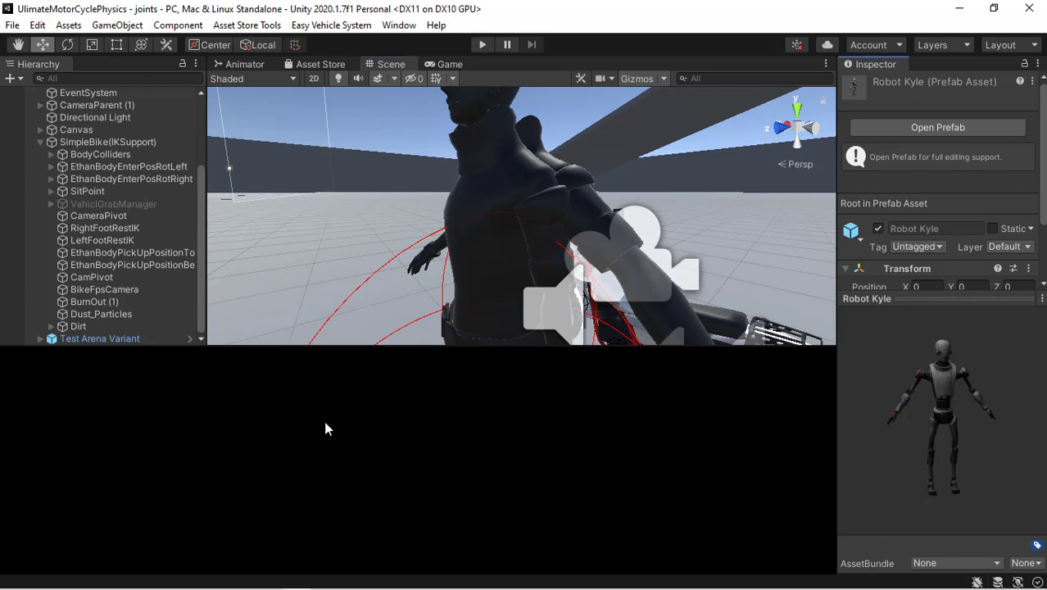
left_click(254, 427)
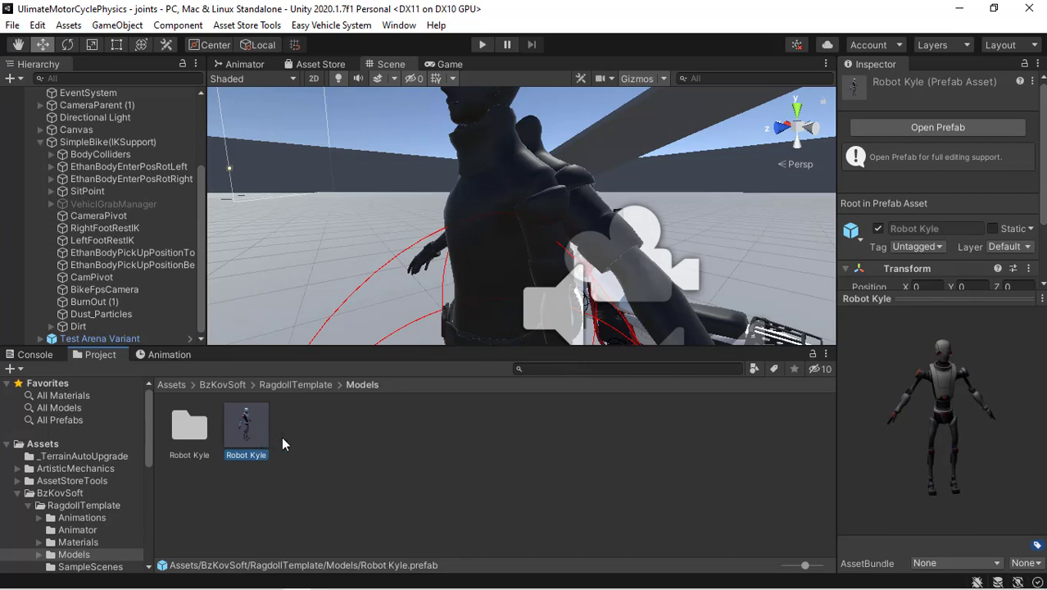
Collapse SimpleBike(IKSupport), place the Robot Kyle prefab in the scene near the rider, and move it along X to about -30.93
left_click(39, 142)
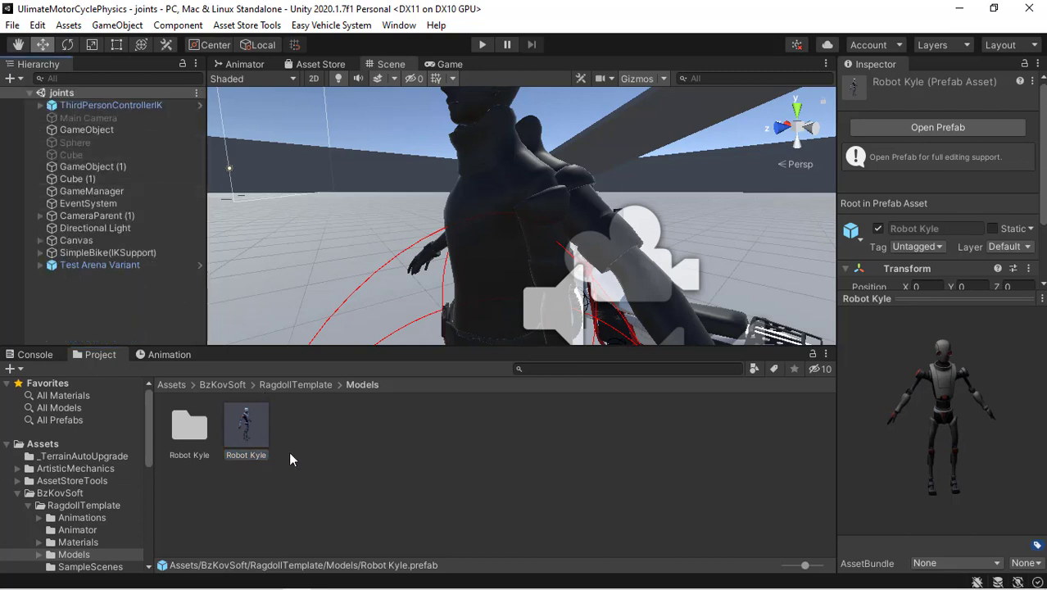
left_click(257, 427)
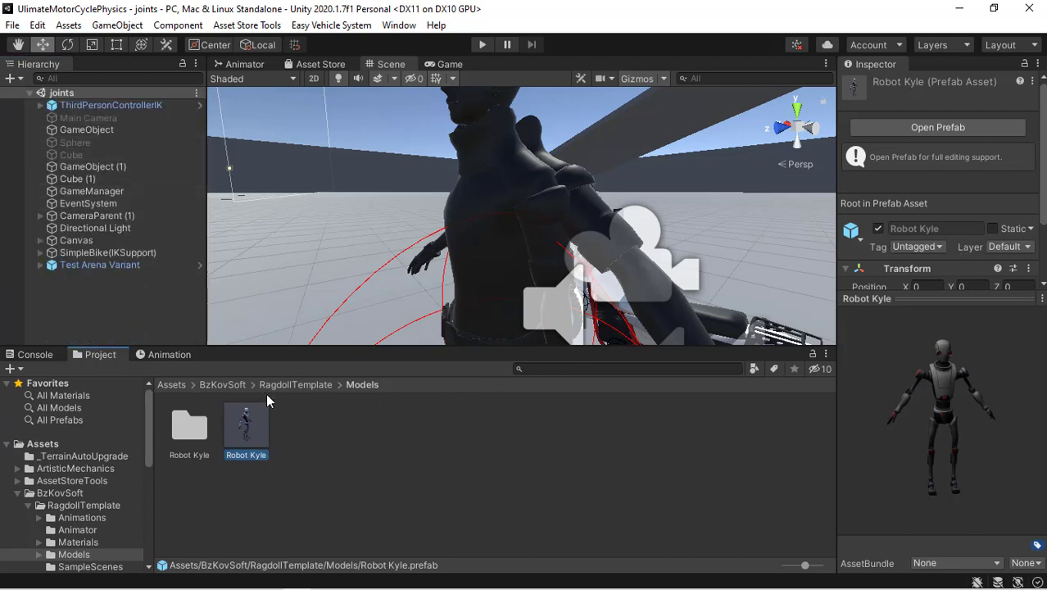
left_click_drag(254, 426, 332, 332)
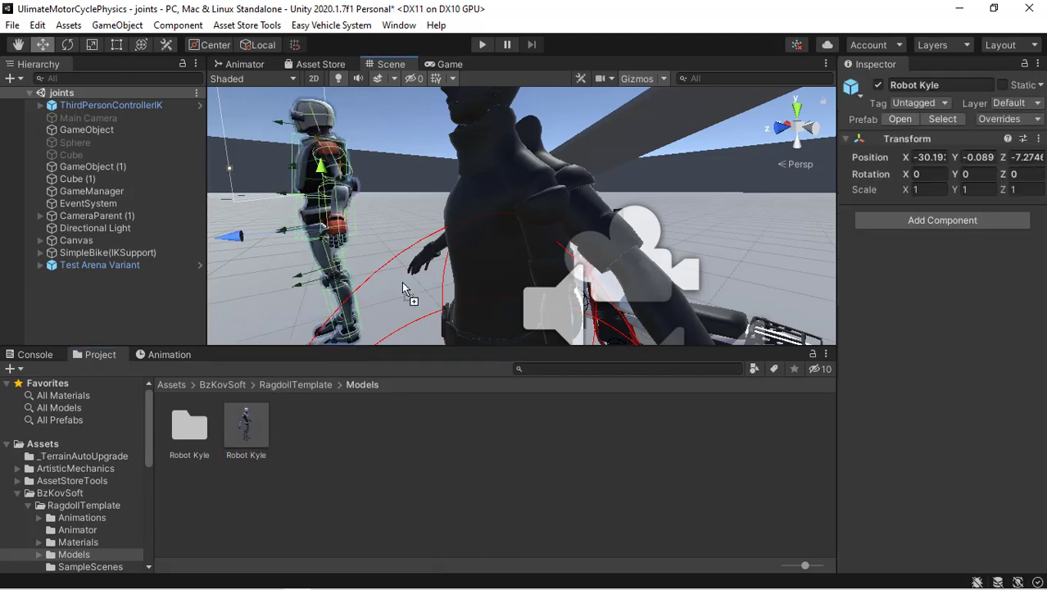
left_click_drag(402, 284, 406, 281)
right_click_drag(384, 229, 369, 270)
key("f")
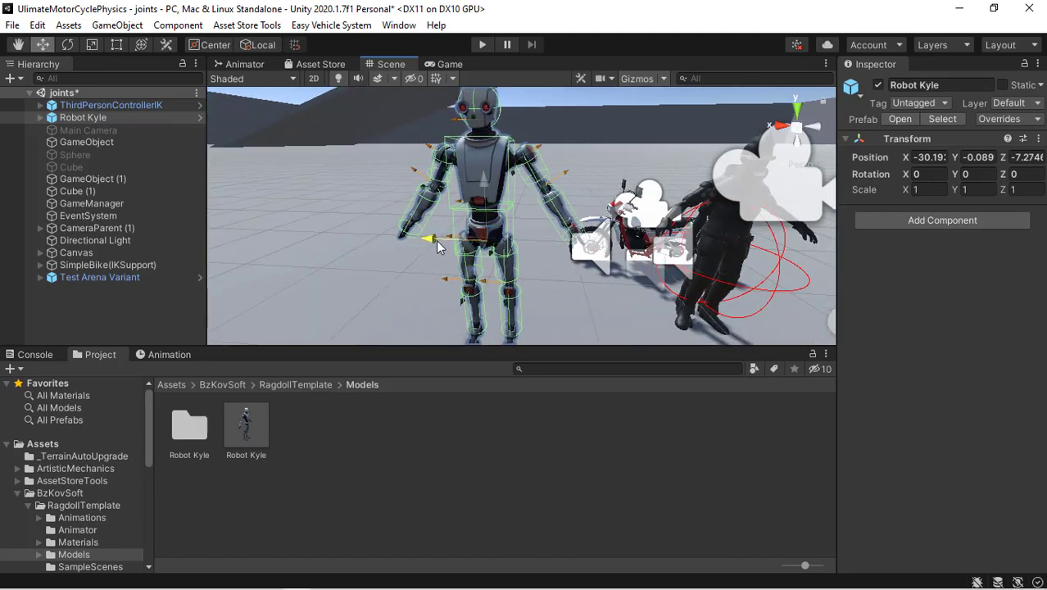
left_click_drag(436, 240, 540, 246)
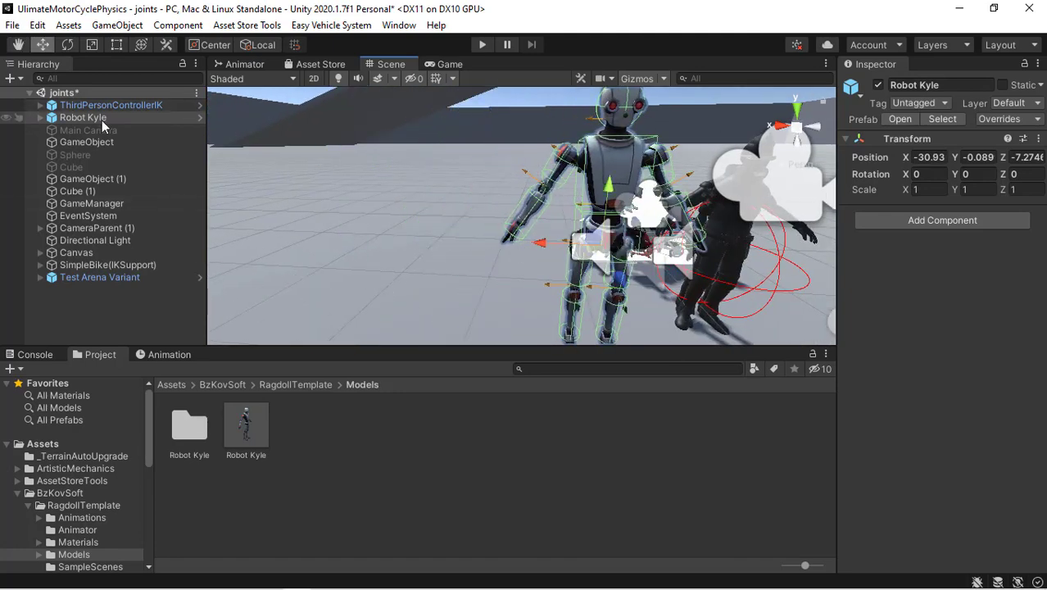
Examine Robot Kyle's child objects and view the model alongside the existing rider
left_click(41, 118)
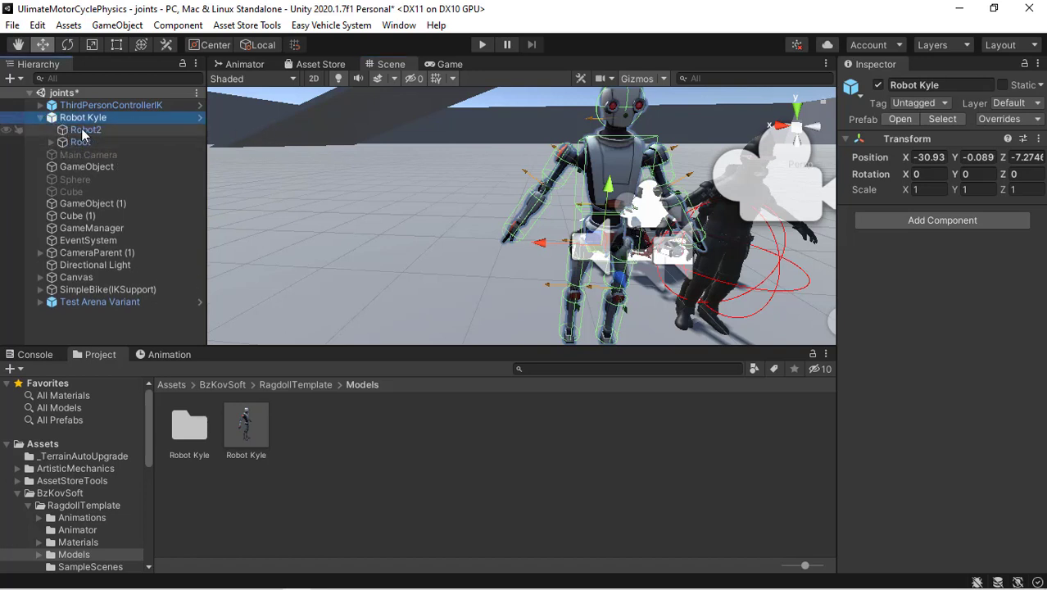
left_click(39, 117)
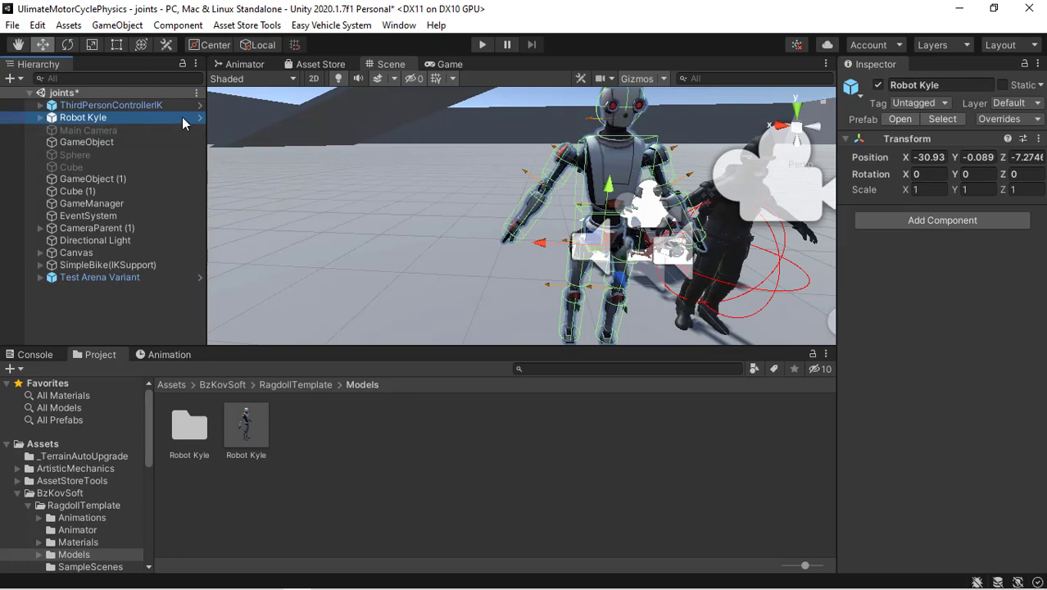
right_click_drag(514, 152, 515, 152)
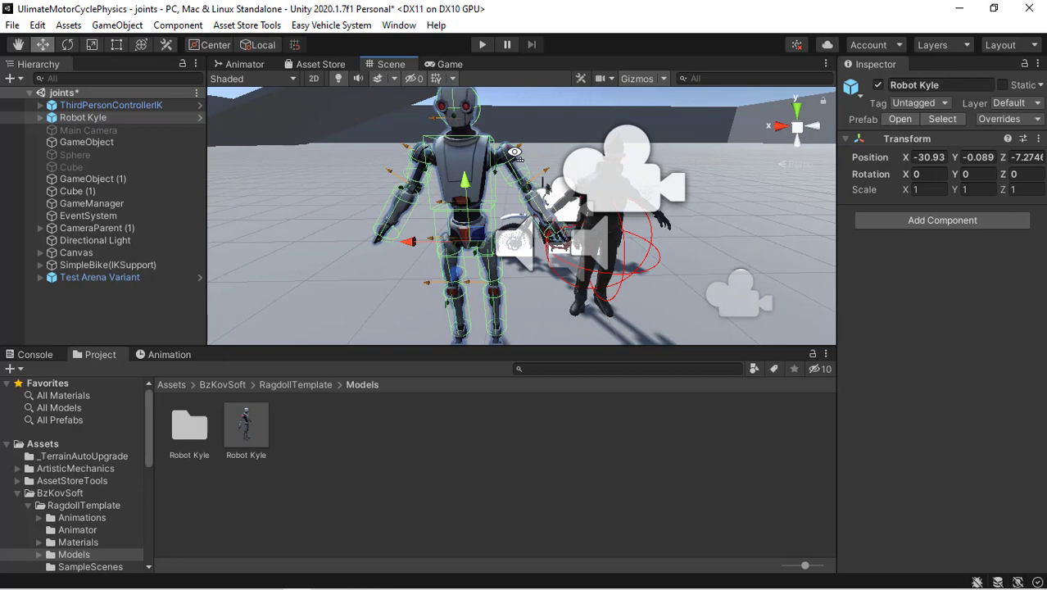
right_click_drag(515, 152, 513, 162)
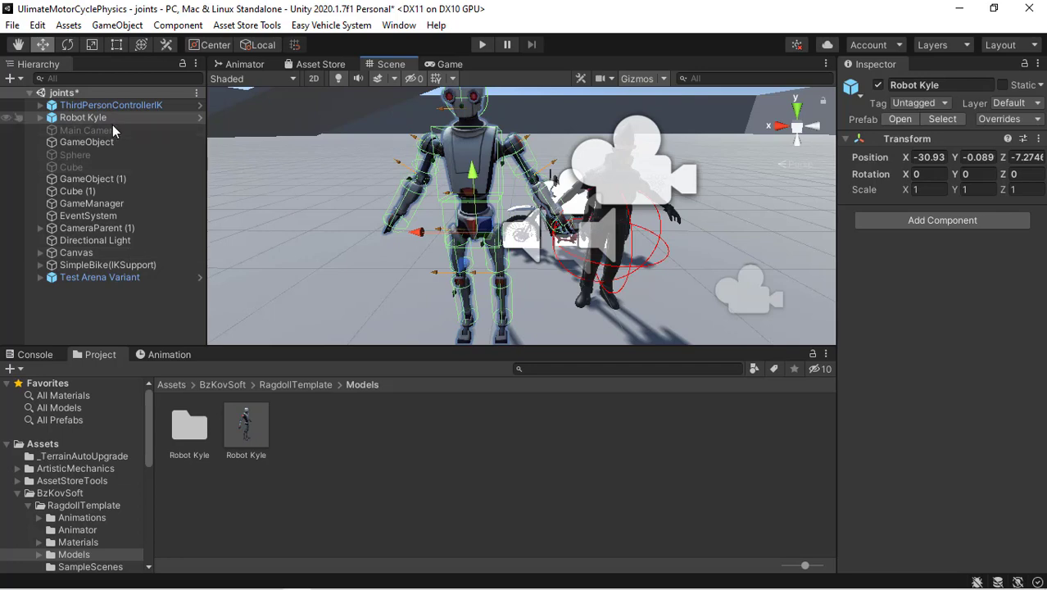
left_click(40, 264)
left_click(41, 263)
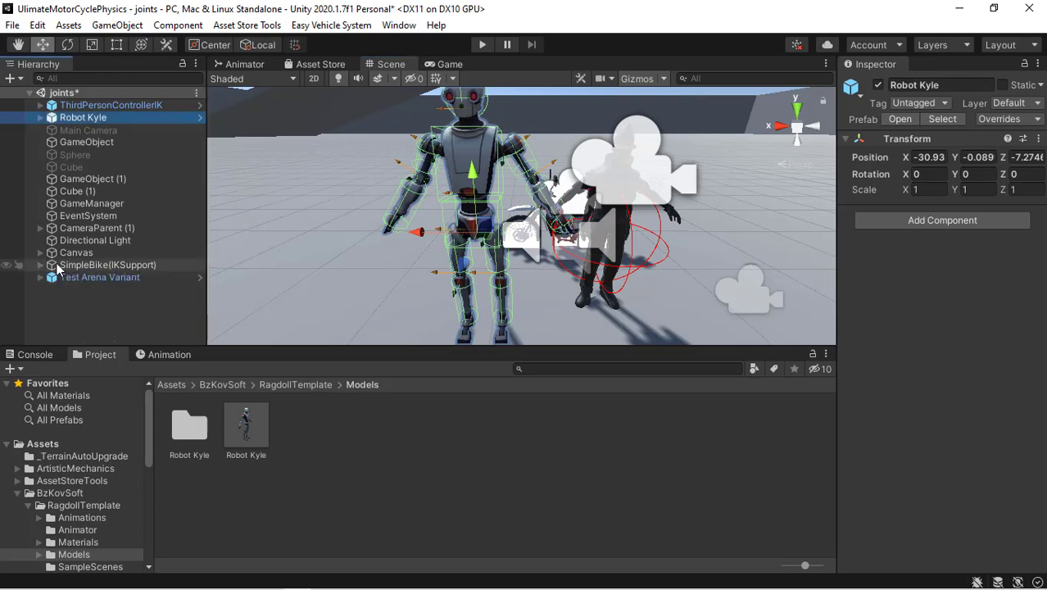
Open the animator controller used by ThirdPersonControllerIK in the Animator graph and inspect its Grounded state
left_click(135, 104)
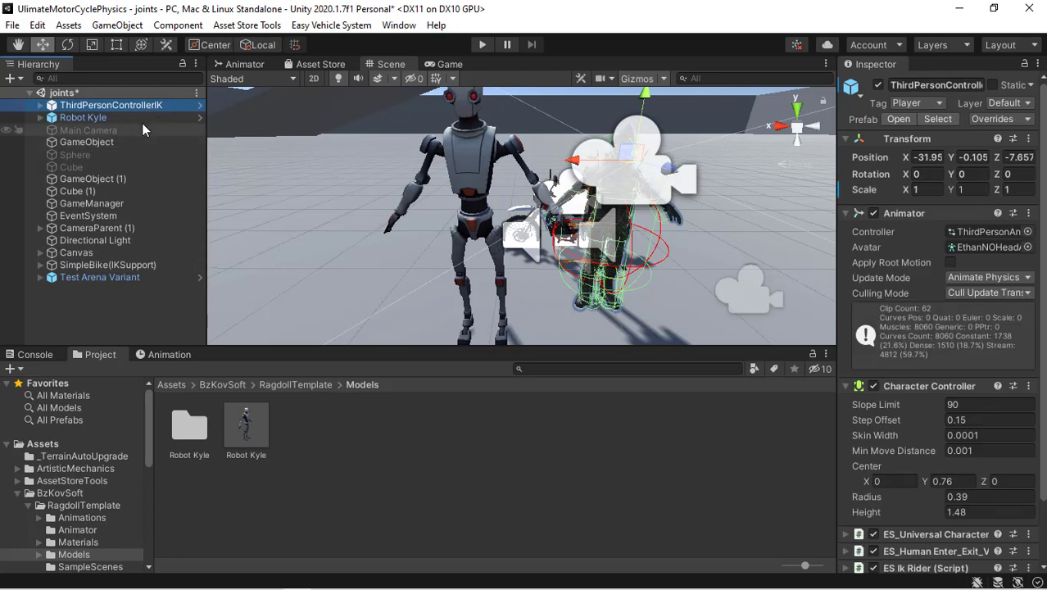
left_click(971, 236)
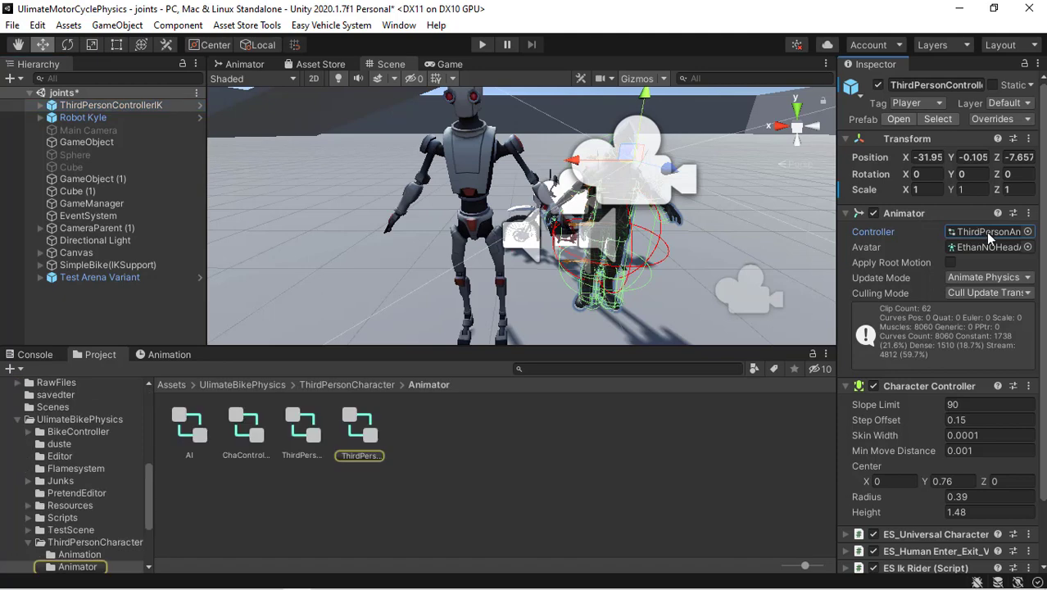
left_click(363, 436)
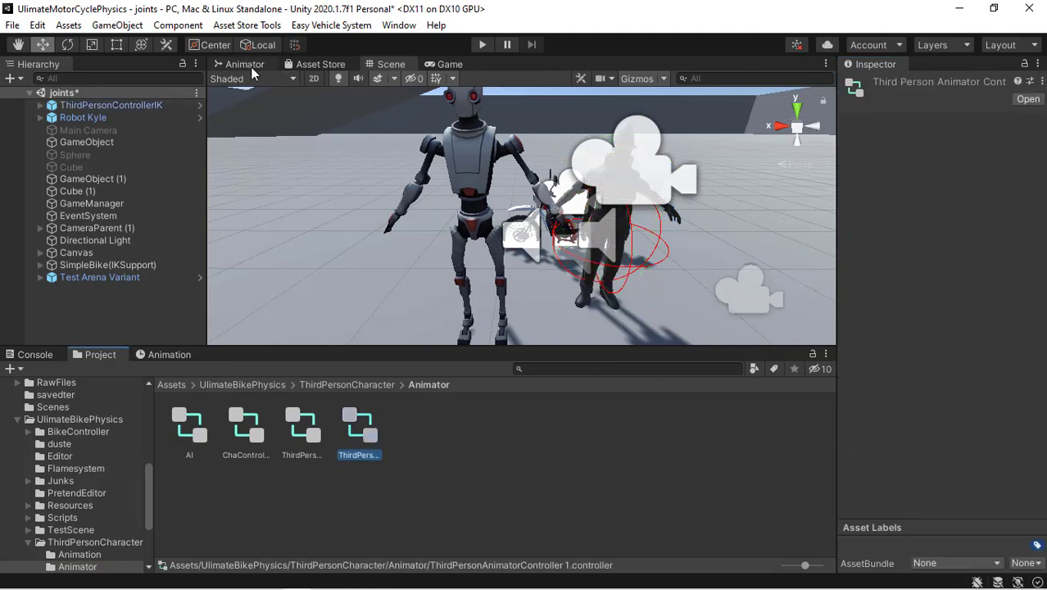
left_click(261, 67)
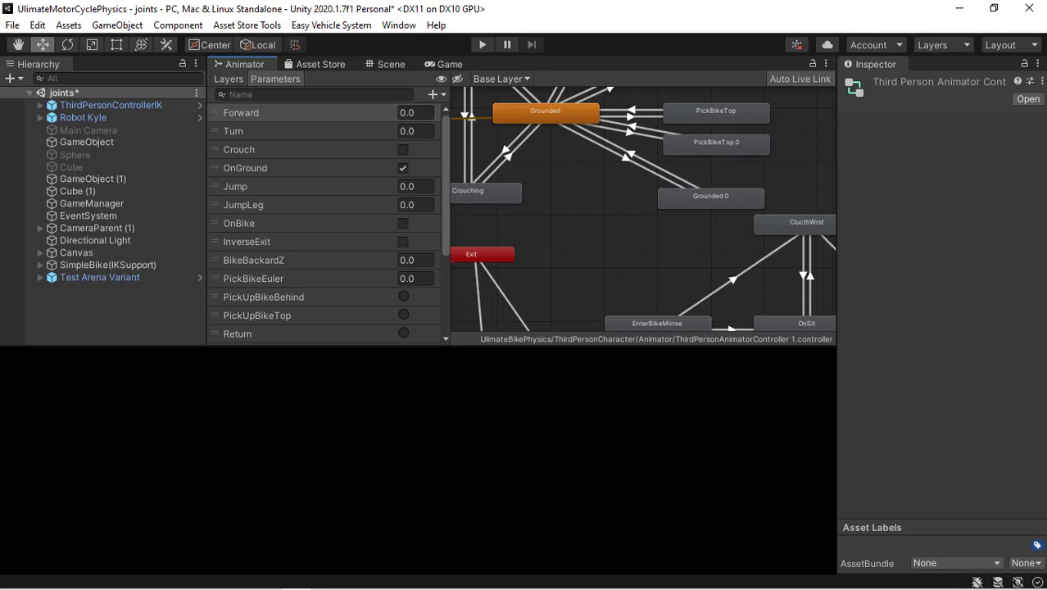
scroll(609, 159, "down", 5)
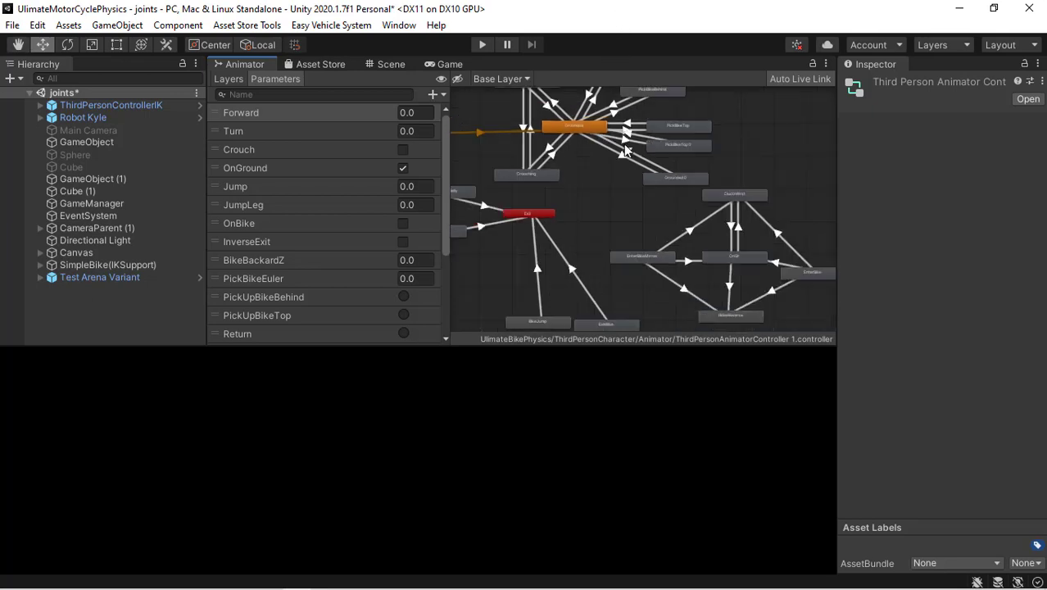
scroll(569, 147, "up", 4)
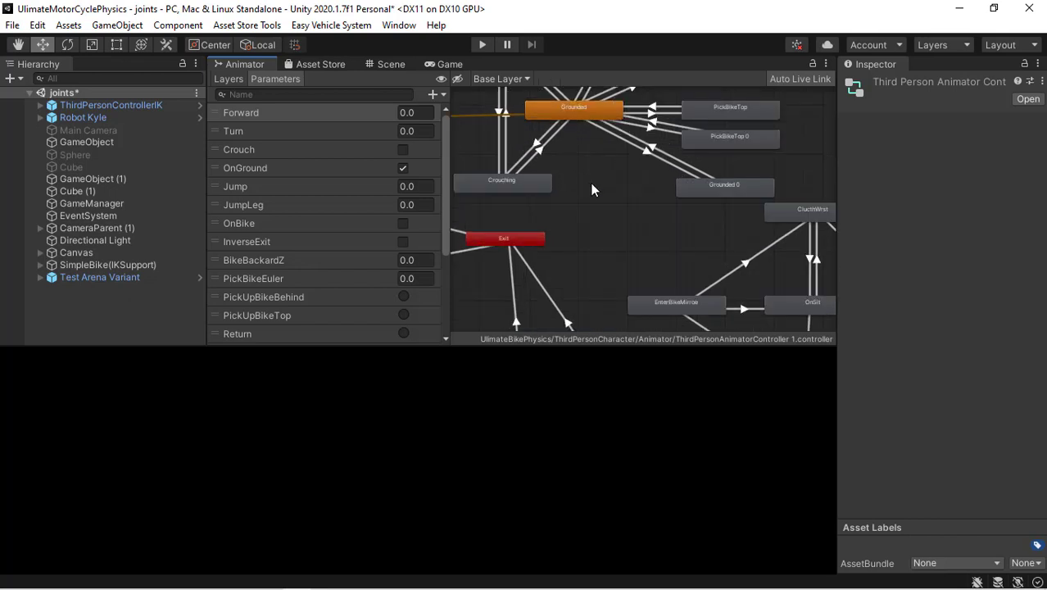
left_click(575, 109)
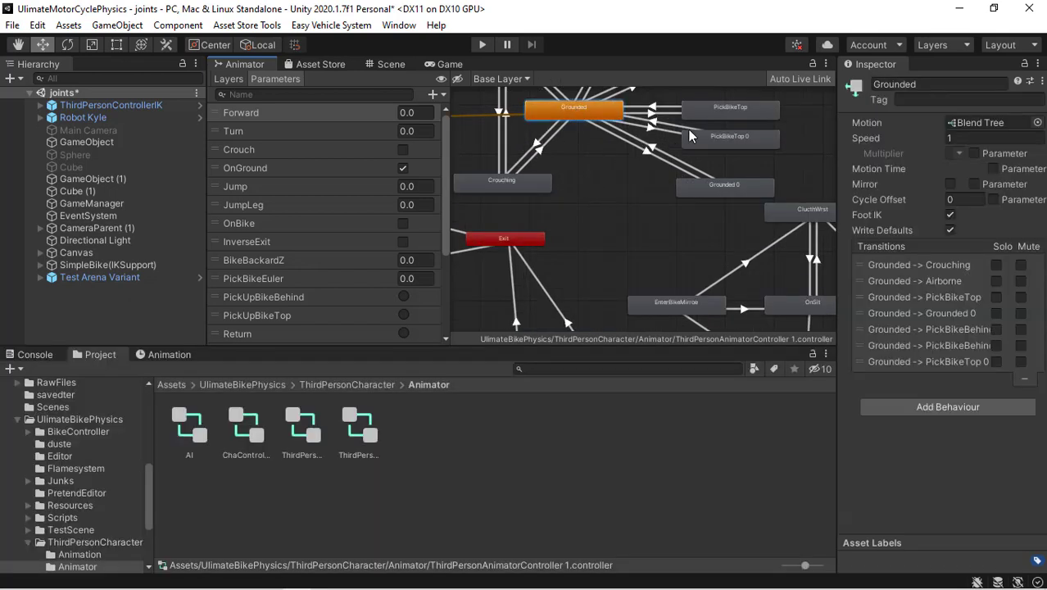
Inspect the PickBikeTop state and look over the surrounding states and transitions in the Base Layer graph
left_click(726, 118)
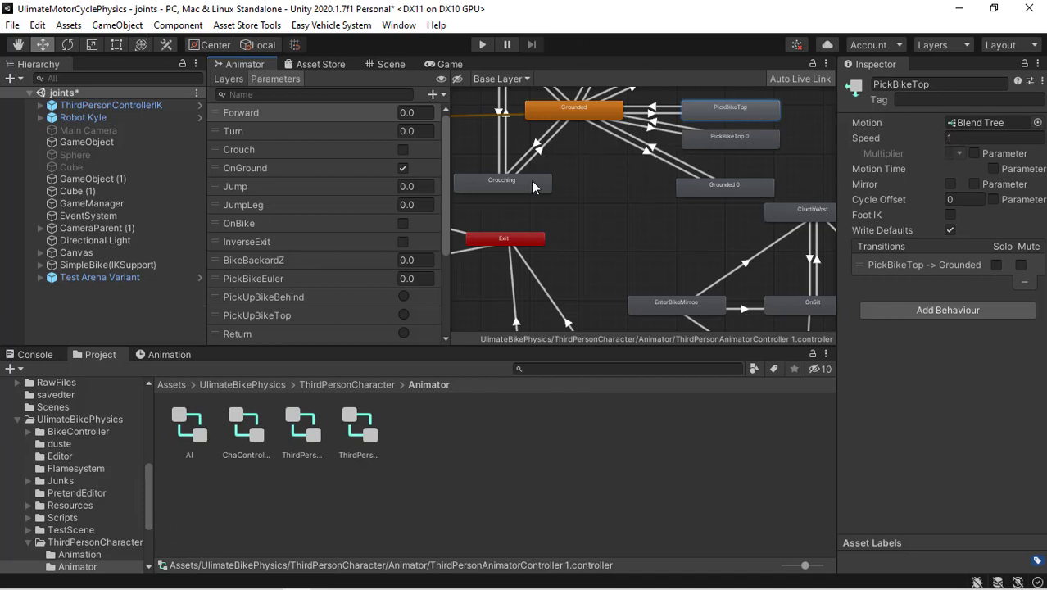
scroll(534, 181, "down", 5)
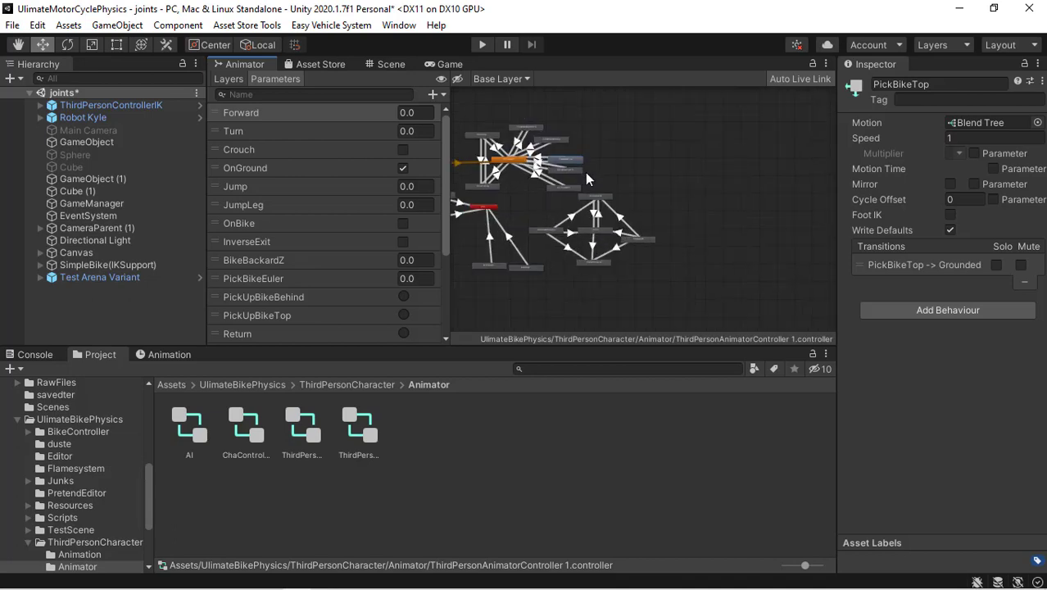
scroll(585, 176, "up", 6)
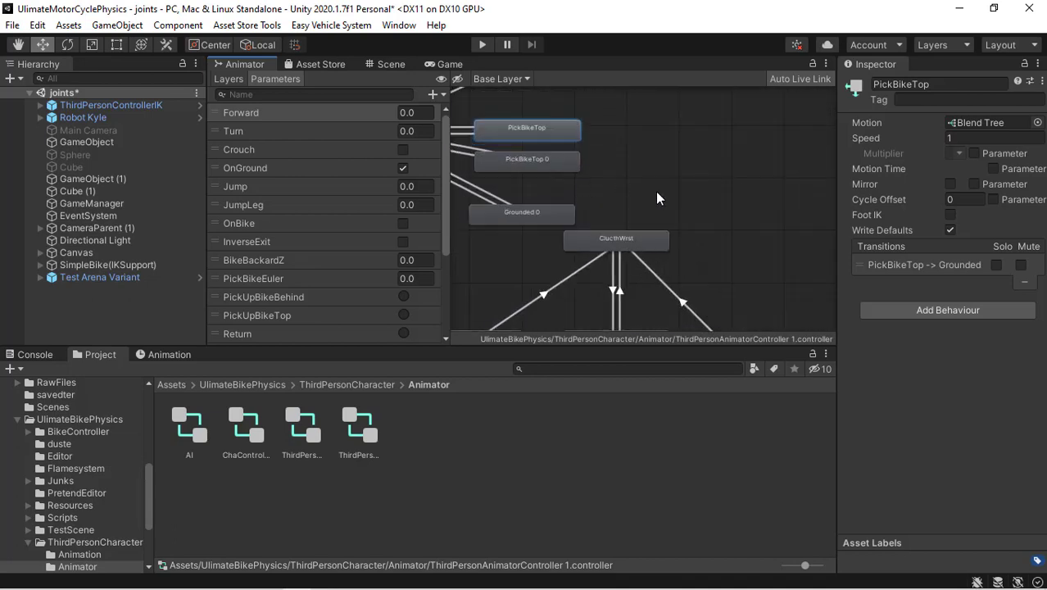
scroll(556, 189, "down", 3)
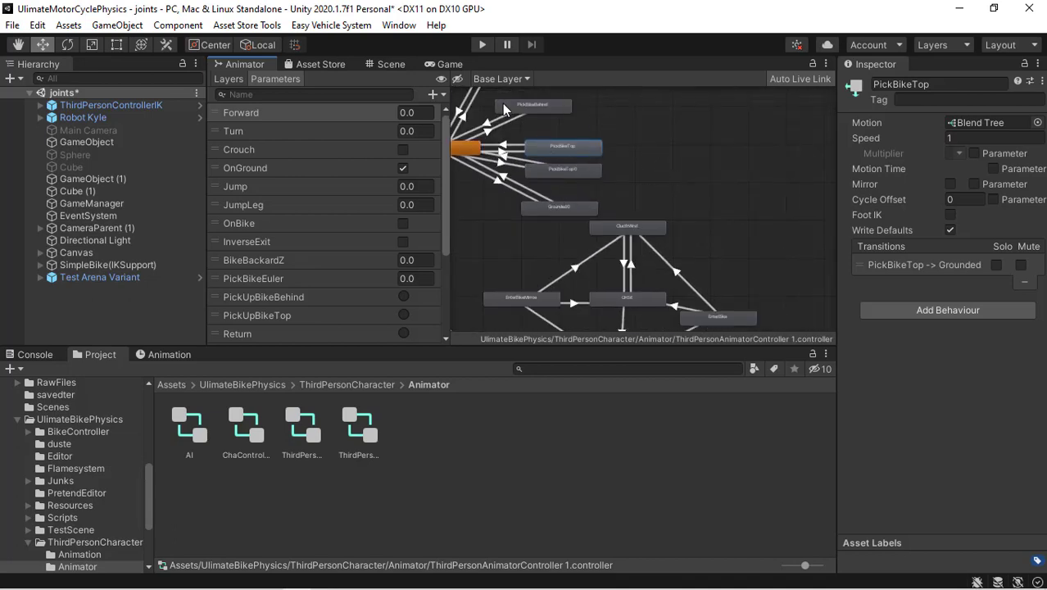
middle_click_drag(501, 111, 685, 170)
scroll(593, 244, "up", 4)
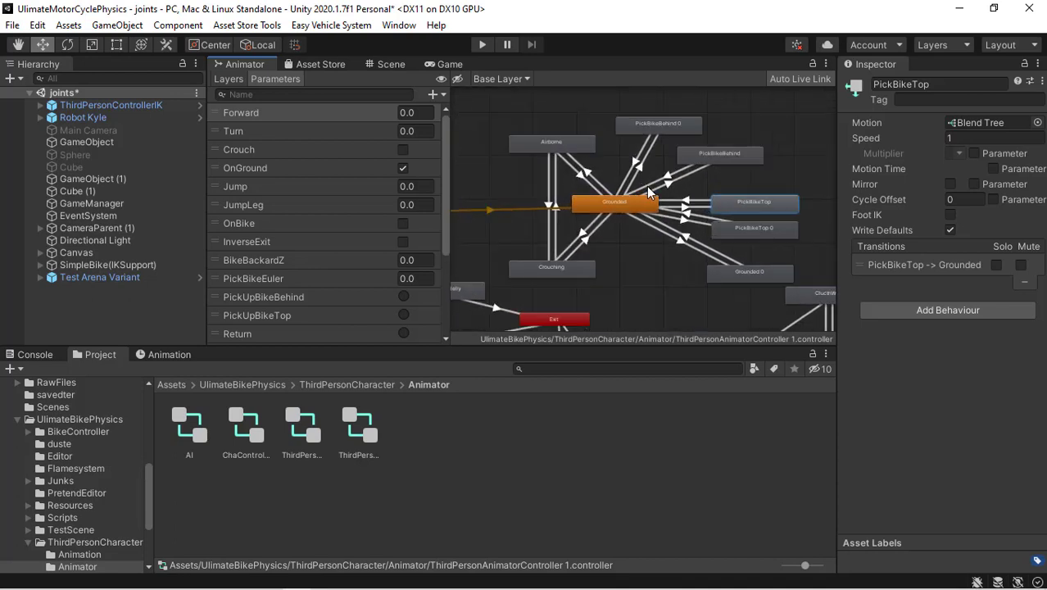
Open the Grounded state's blend tree and inspect its HumanoidWalkRight and HumanoidWalk clips
left_click(610, 216)
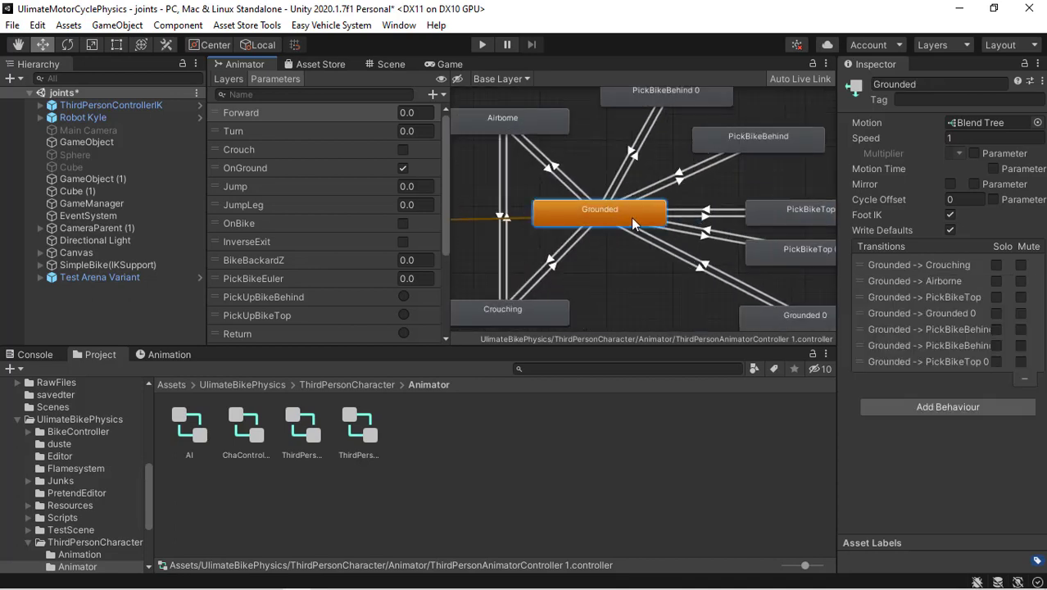
double_click(631, 218)
left_click(678, 205)
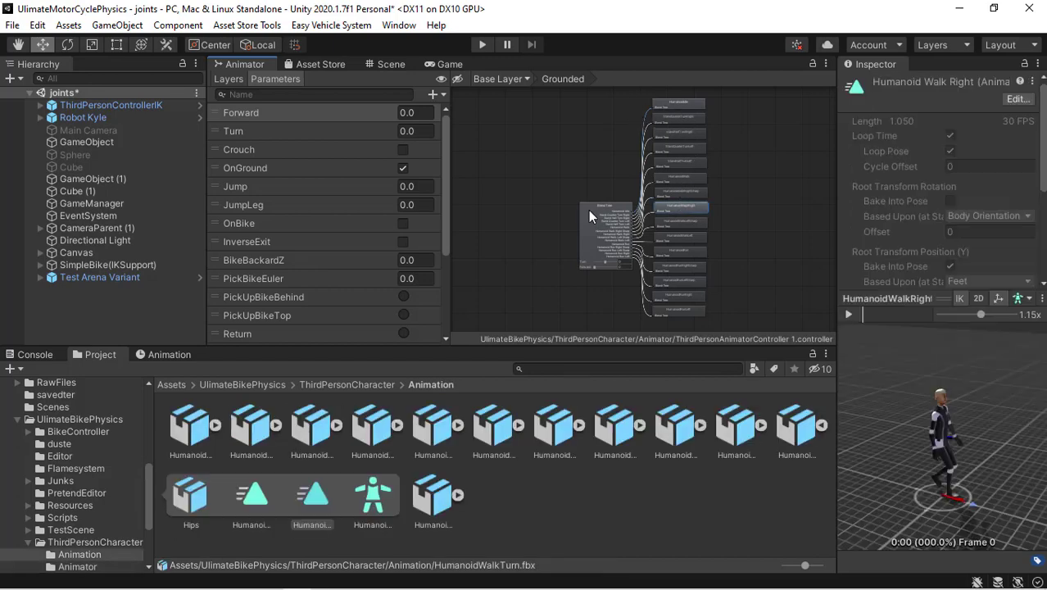
scroll(567, 230, "up", 6)
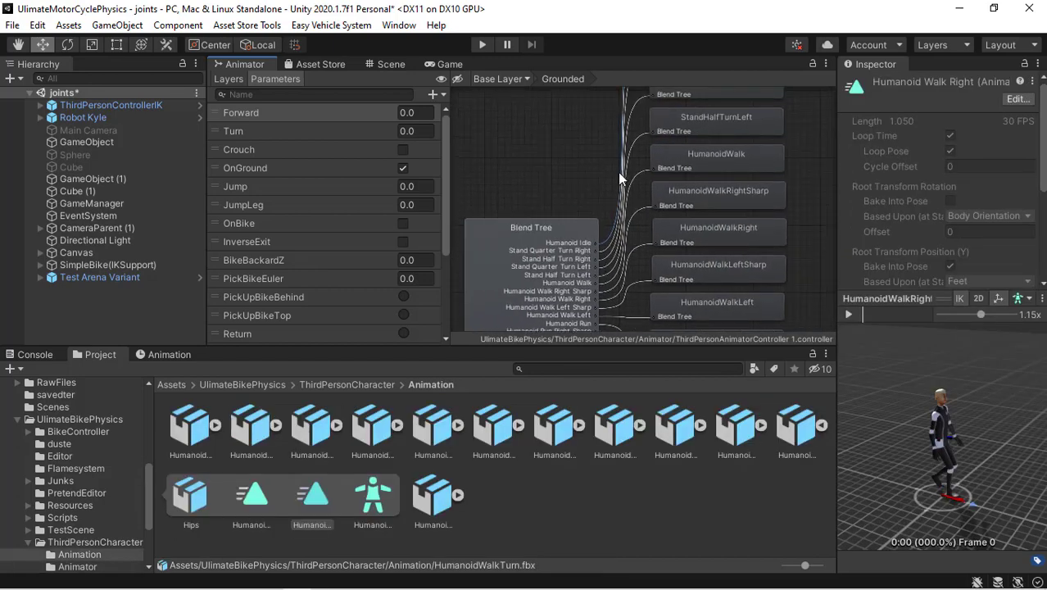
middle_click_drag(618, 172, 587, 203)
left_click(693, 213)
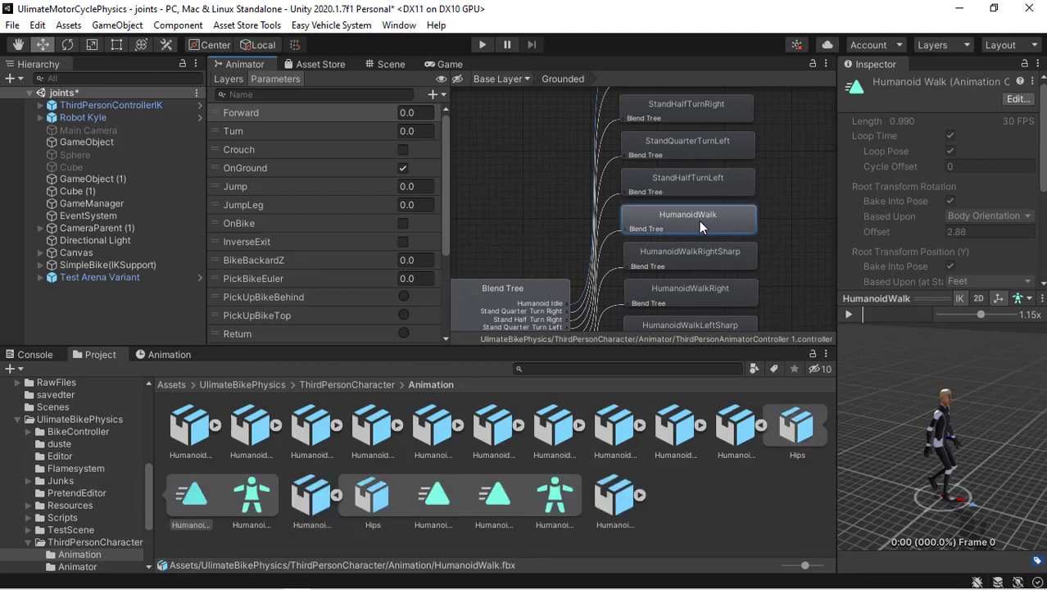
scroll(920, 175, "down", 5)
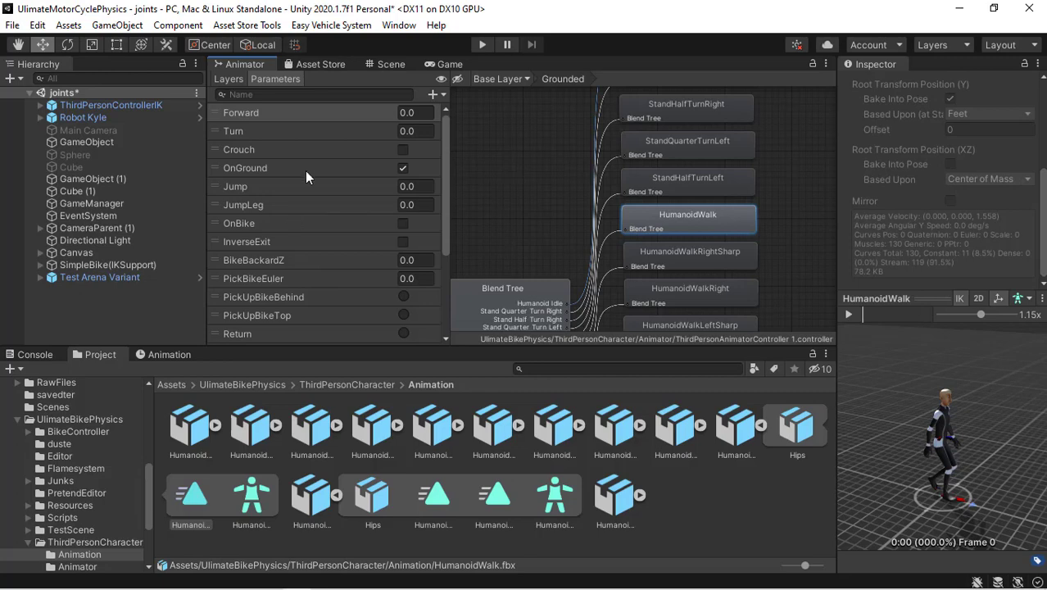
scroll(867, 216, "up", 5)
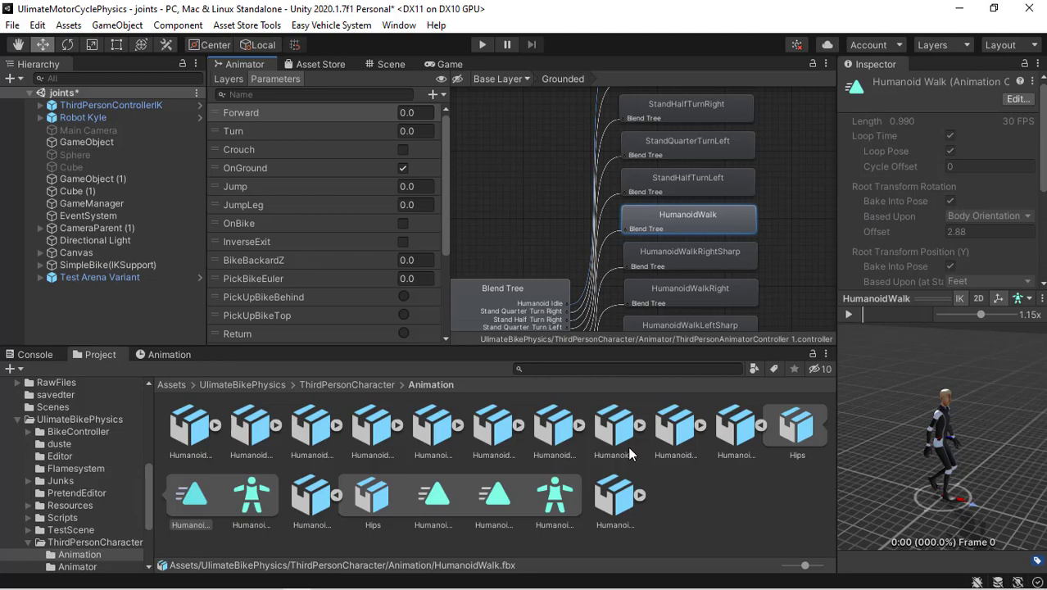
scroll(653, 187, "down", 3)
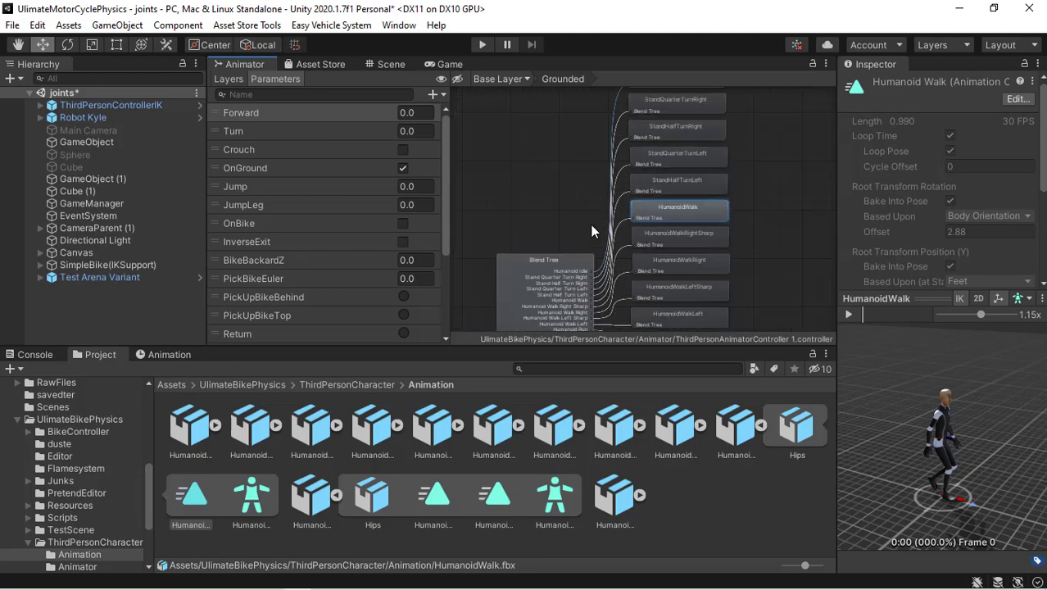
Return to the Base Layer, view the PickBikeTop 0 blend tree, and go back to inspect the PickBikeTop state
left_click(542, 202)
double_click(557, 197)
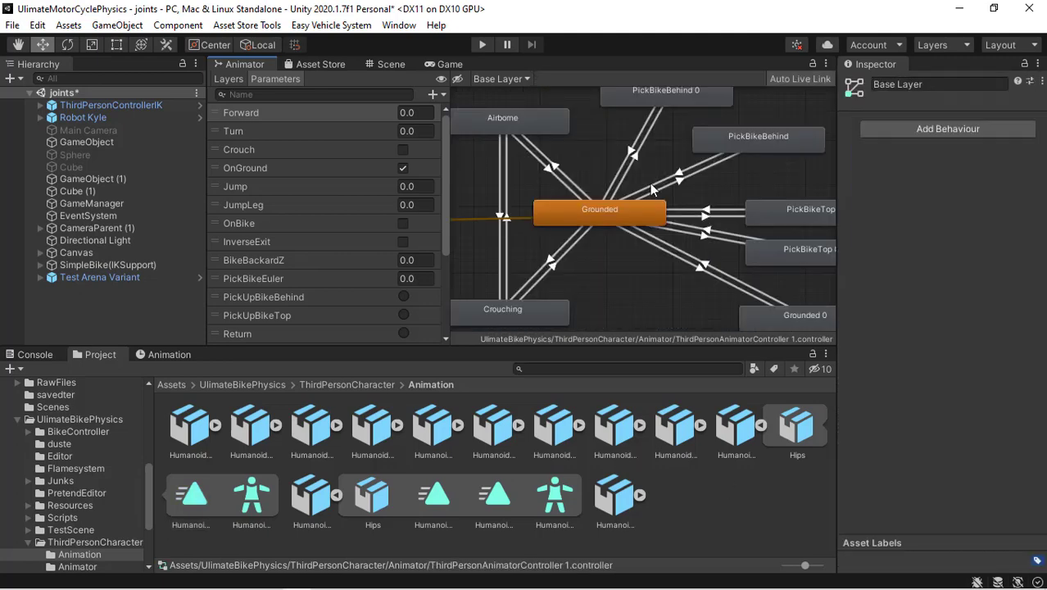
scroll(656, 191, "down", 4)
scroll(659, 194, "up", 4)
scroll(675, 205, "down", 4)
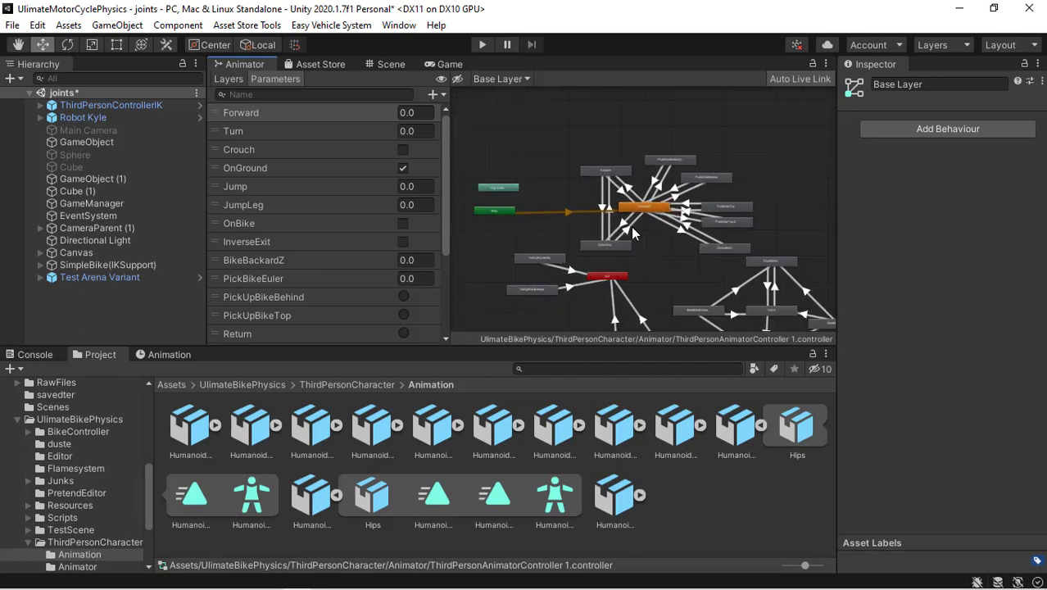
middle_click_drag(632, 233, 653, 203)
scroll(650, 216, "up", 2)
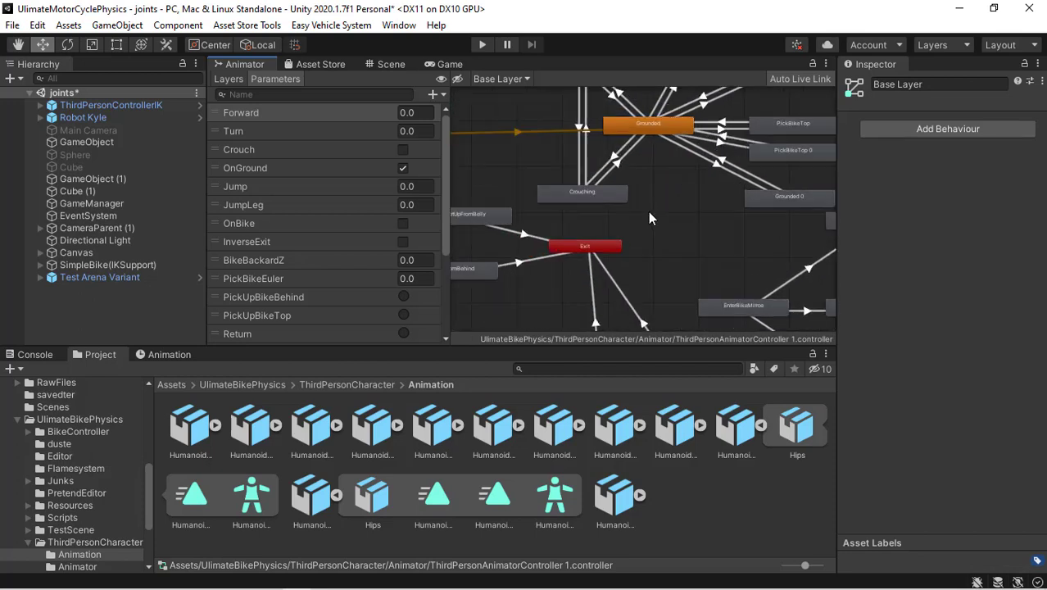
scroll(768, 197, "up", 1)
middle_click_drag(710, 247, 670, 277)
middle_click_drag(764, 179, 662, 257)
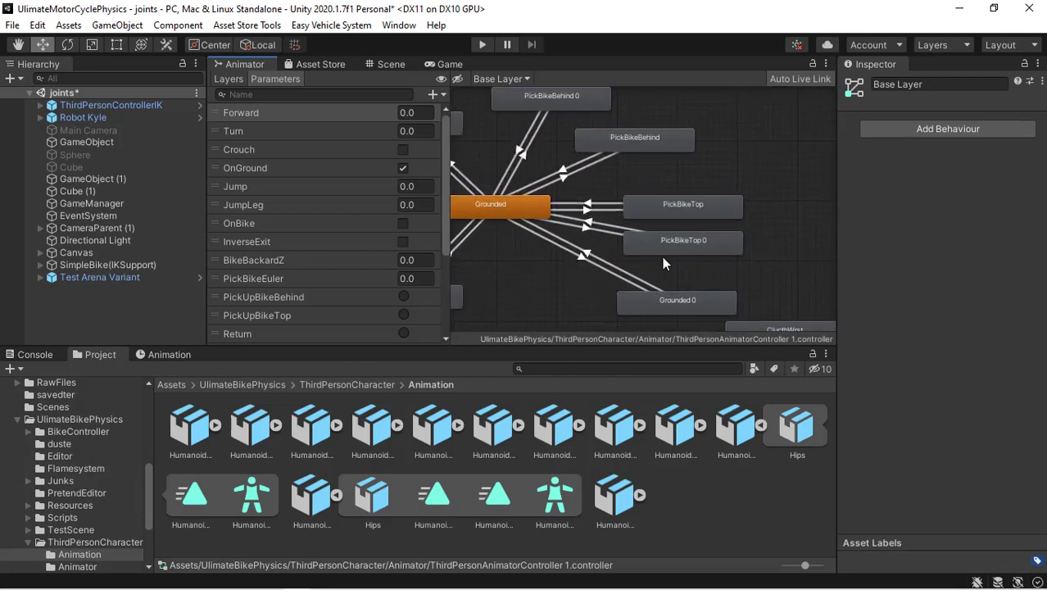
double_click(692, 242)
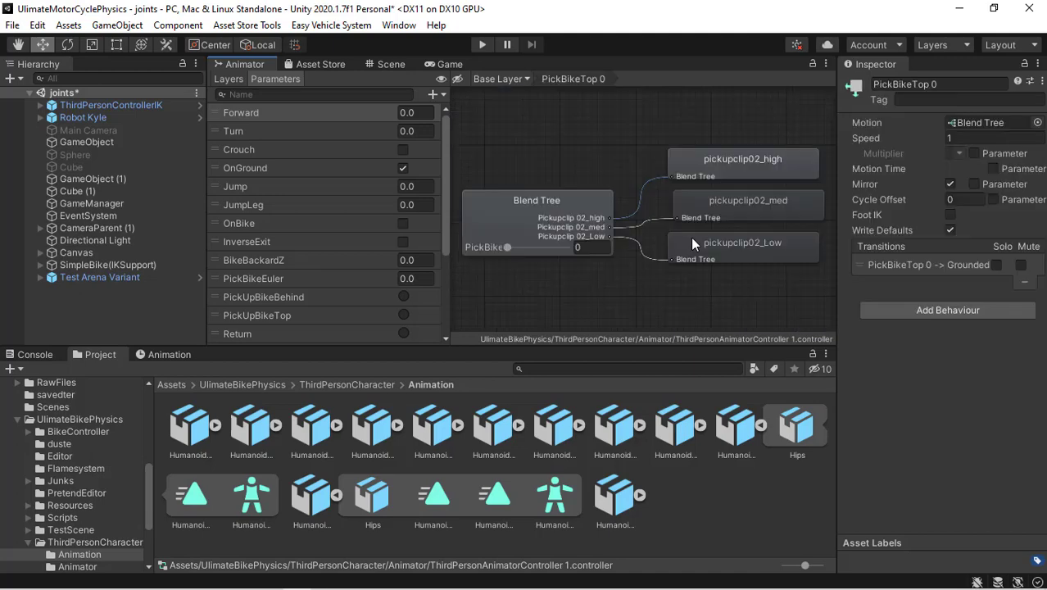
double_click(591, 160)
left_click(661, 203)
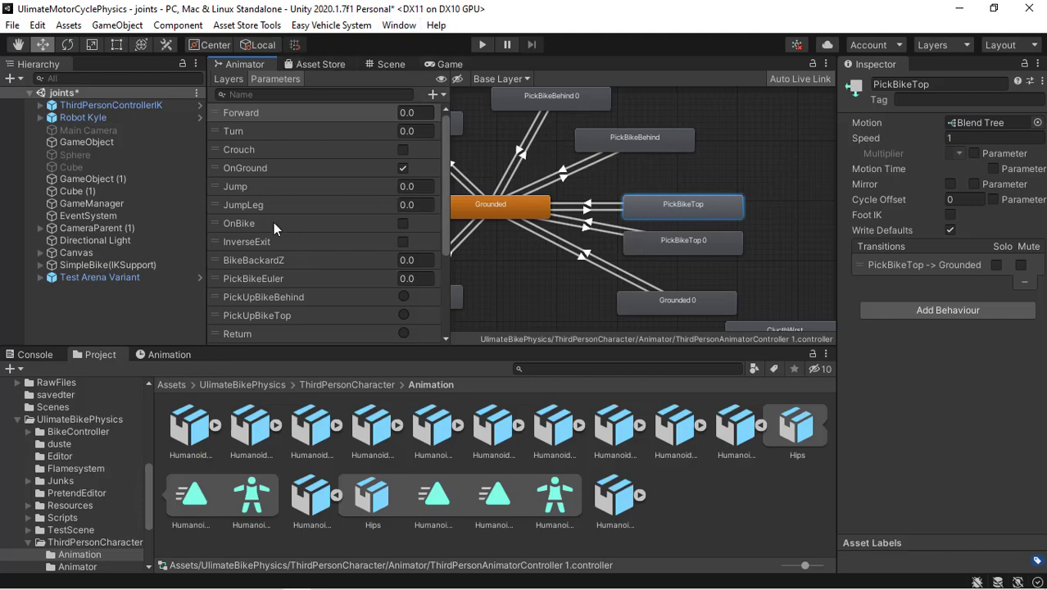
Select ThirdPersonControllerIK, view it beside Robot Kyle in the scene, and turn off the scene gizmos
left_click(127, 106)
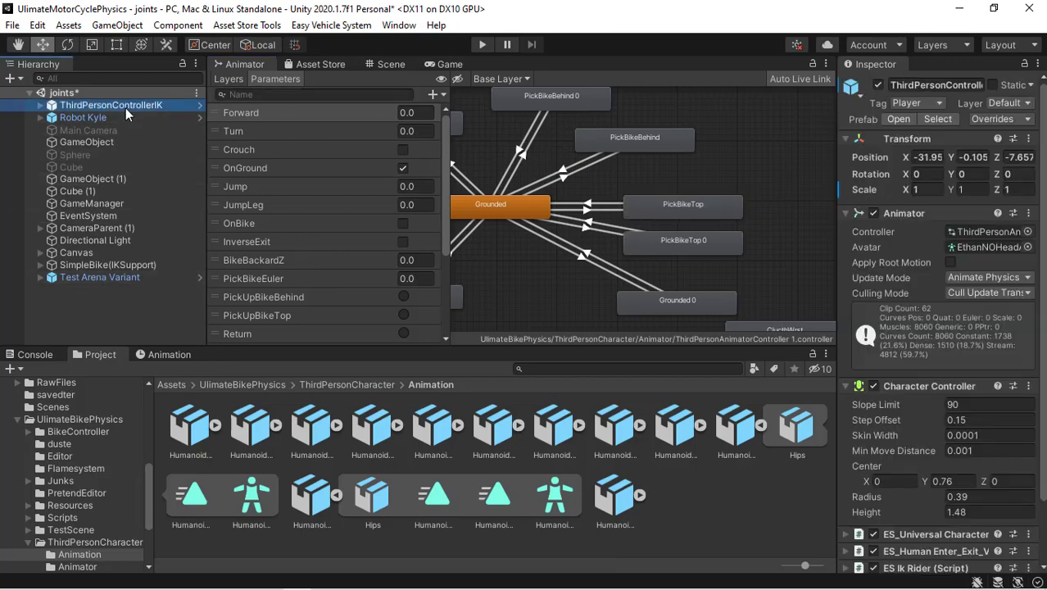
left_click(381, 64)
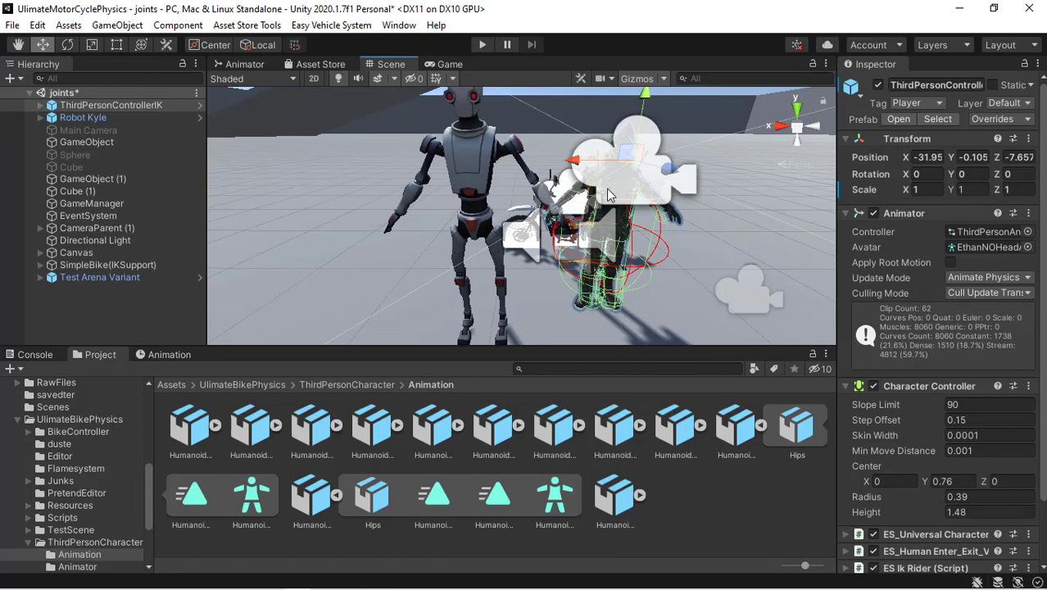
scroll(637, 200, "up", 3)
scroll(638, 201, "down", 3)
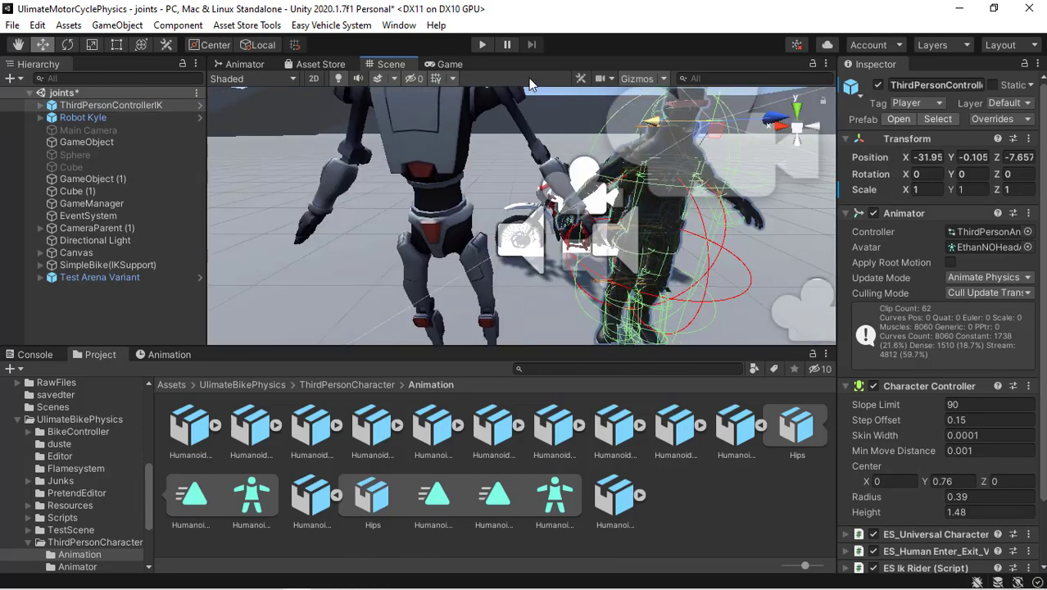
left_click(636, 79)
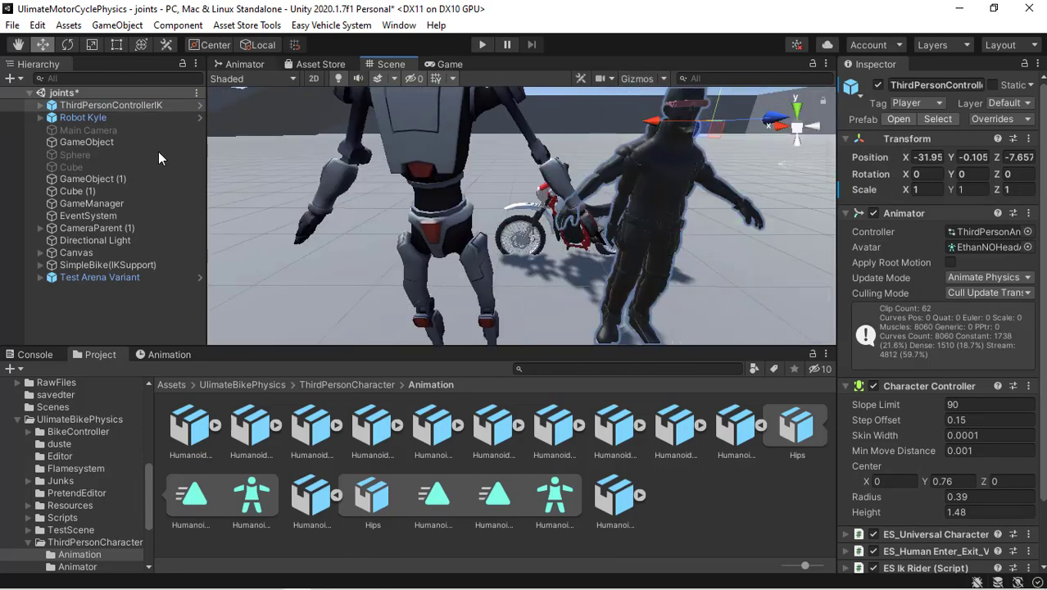
Make Robot Kyle a child of ThirdPersonControllerIK and reset its position
left_click(85, 120)
left_click_drag(95, 122, 122, 106)
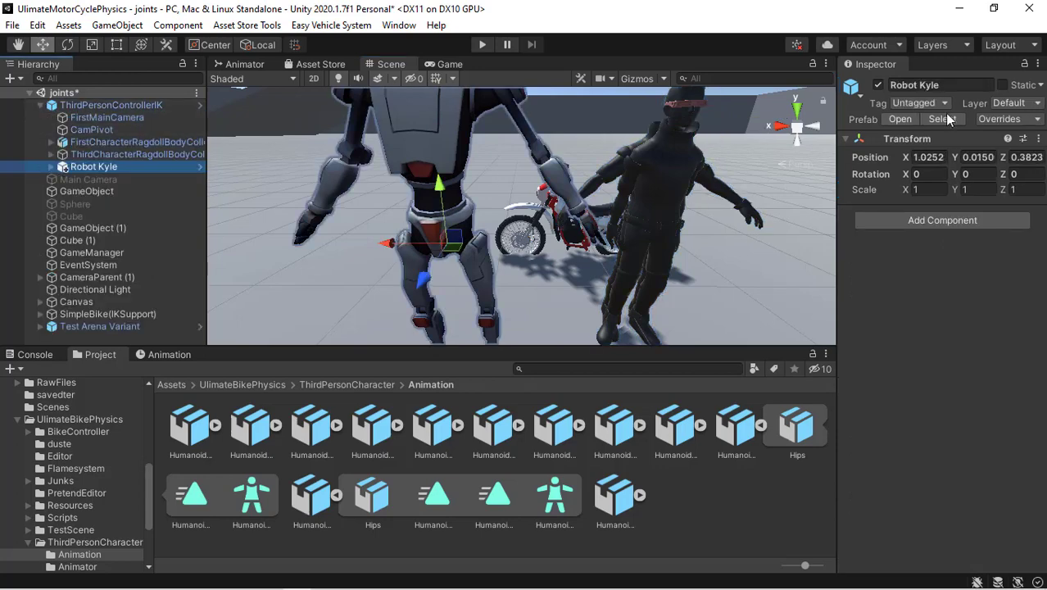
left_click(1038, 138)
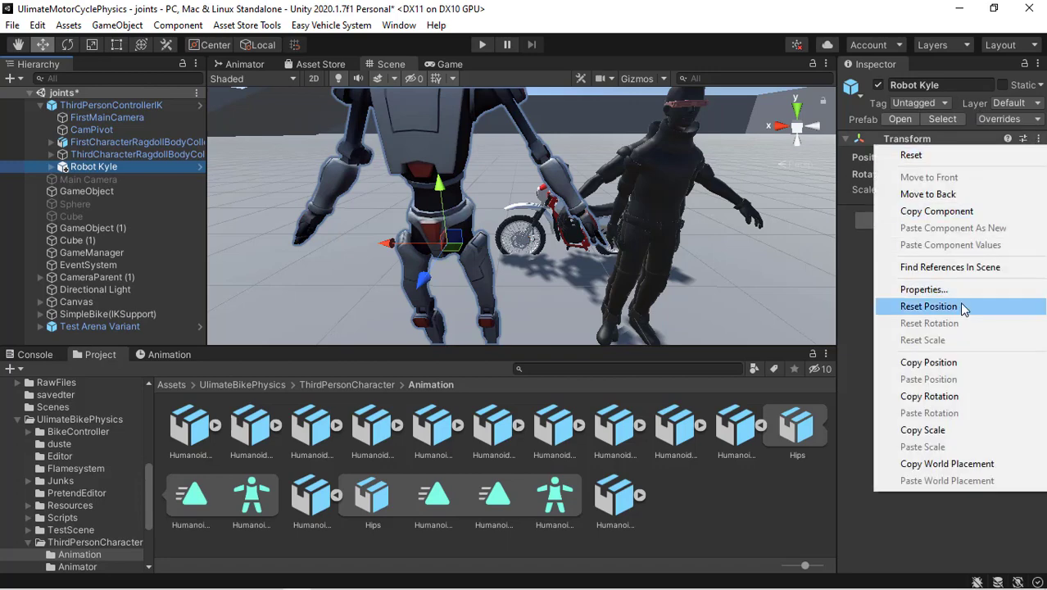
left_click(963, 307)
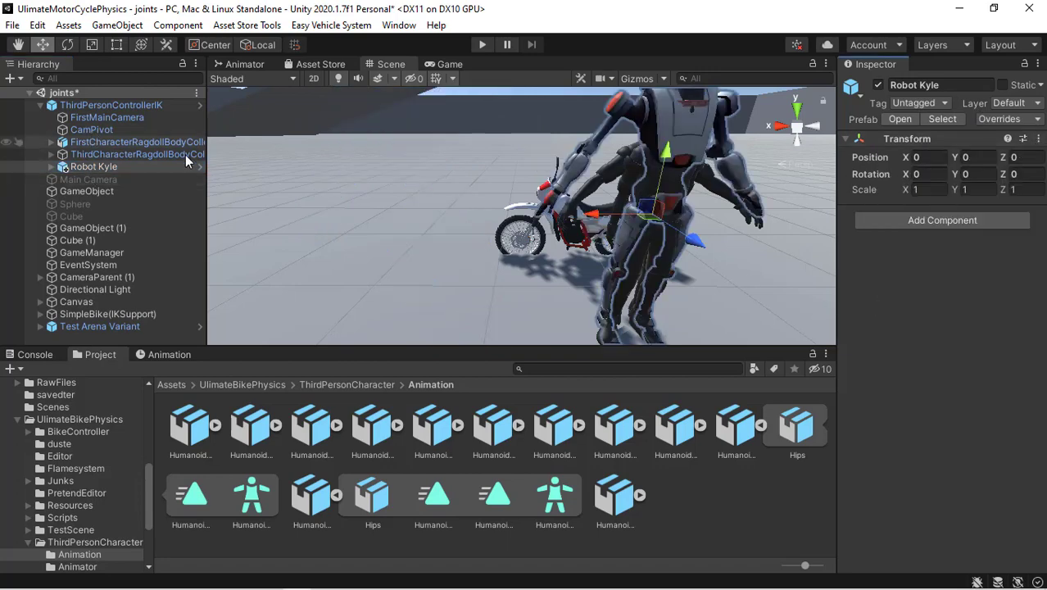
Deactivate both the first-character and third-character ragdoll body objects under ThirdPersonControllerIK
left_click(143, 153)
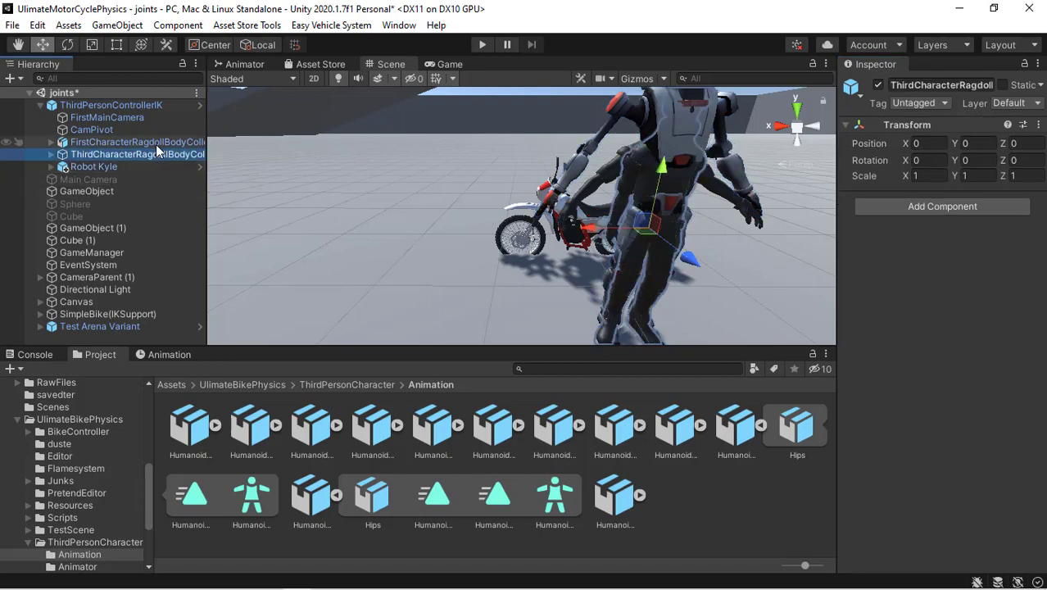
left_click(159, 145, "ctrl")
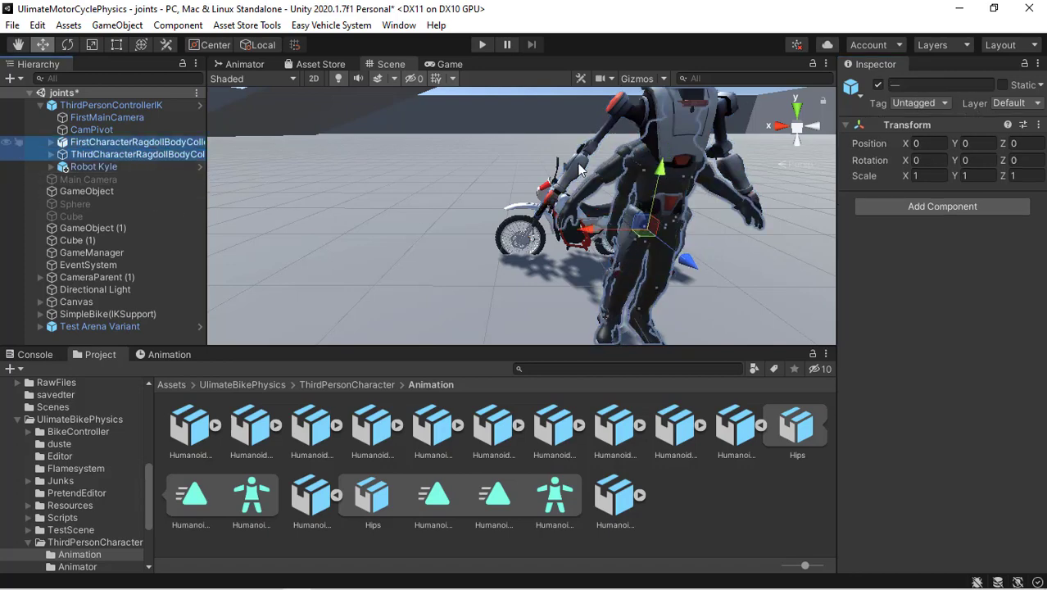
left_click(876, 85)
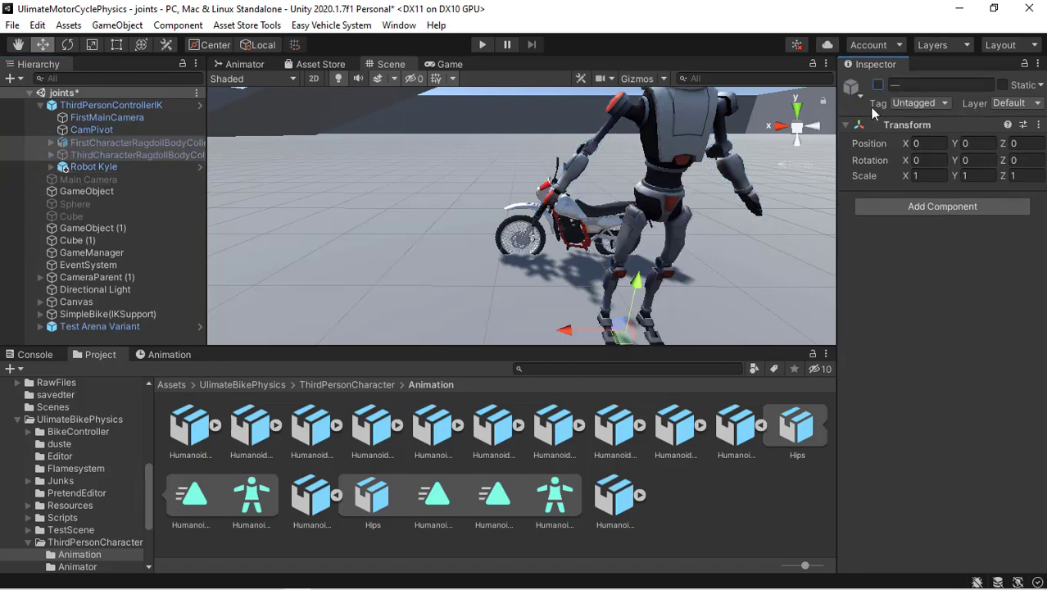
Duplicate Robot Kyle inside ThirdPersonControllerIK
left_click(105, 179)
left_click(112, 167)
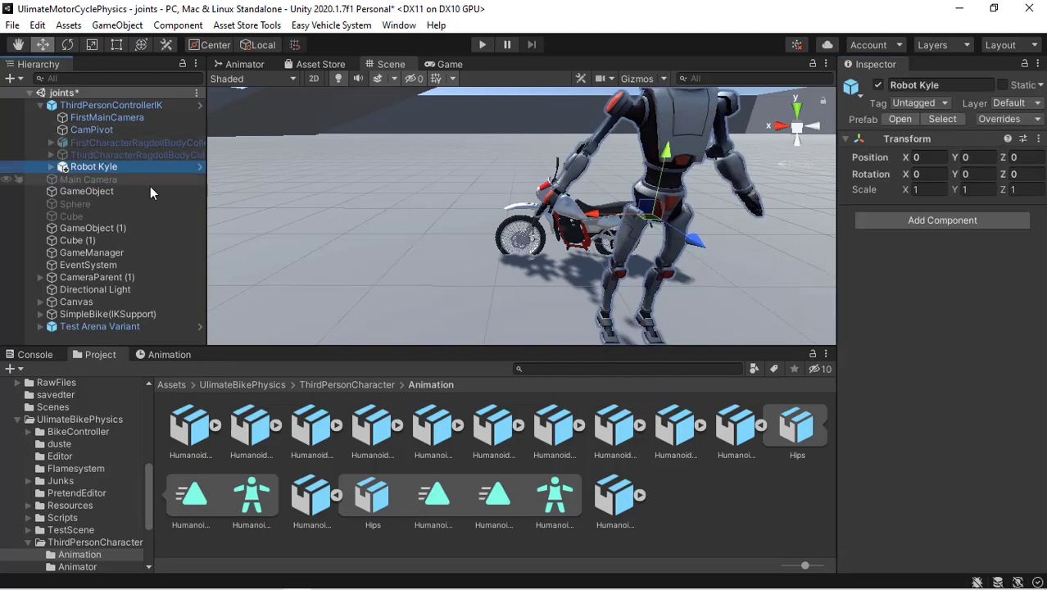
left_click(953, 88)
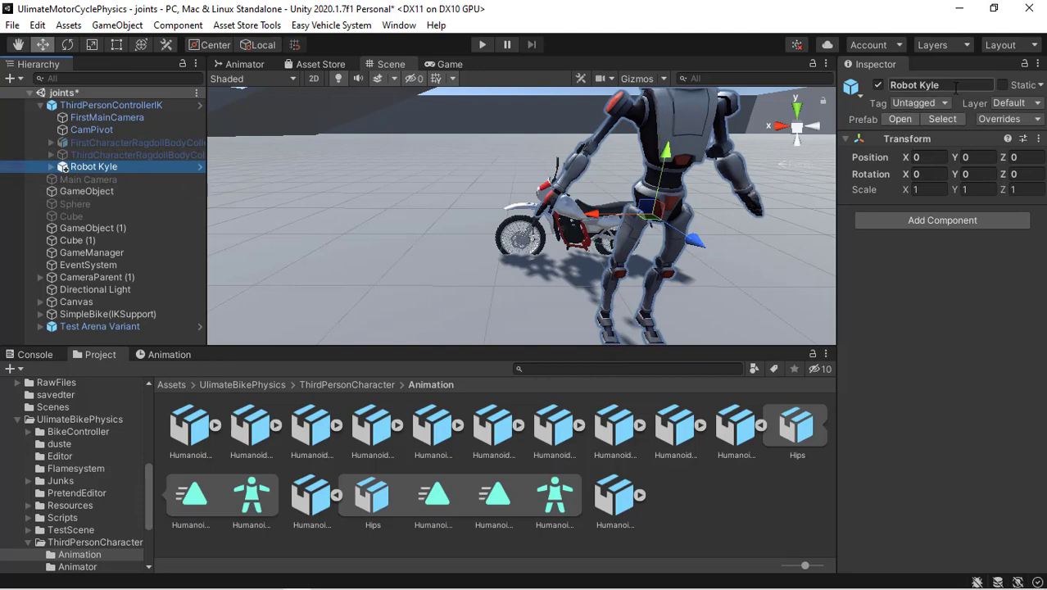
left_click(952, 88)
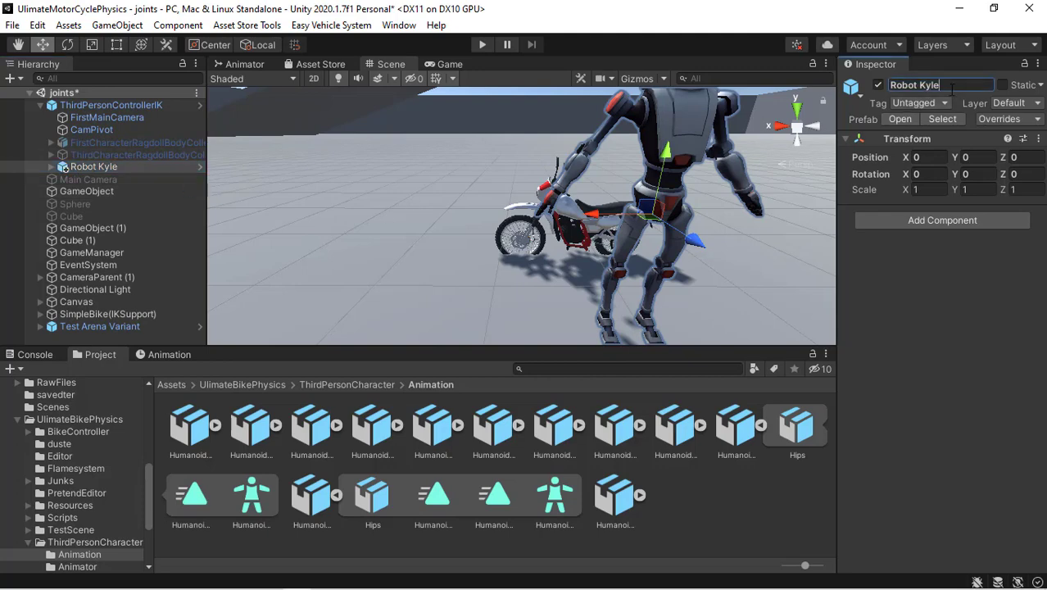
left_click(169, 167)
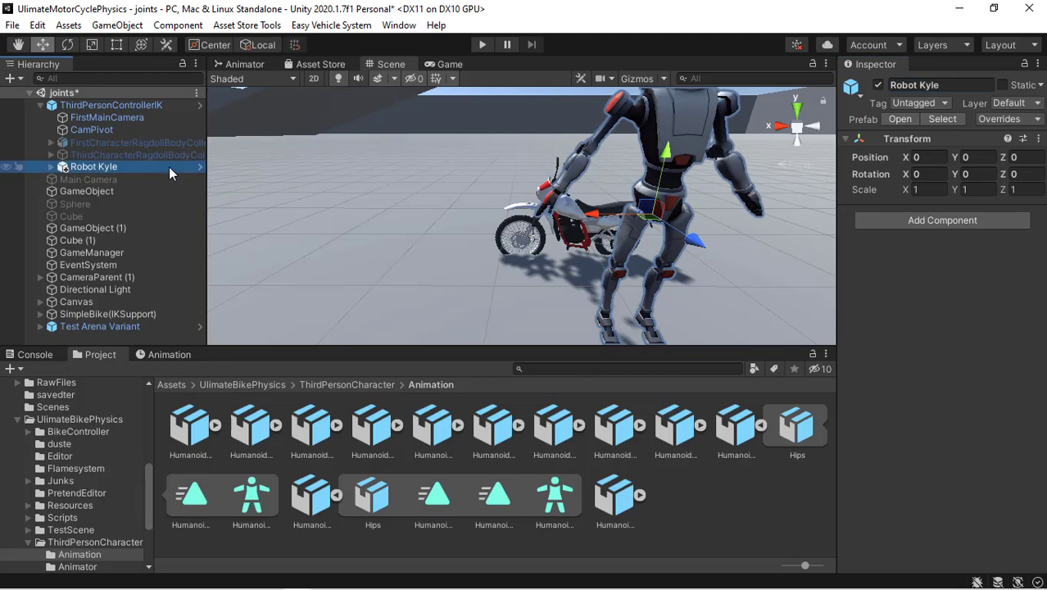
key("ctrl+d")
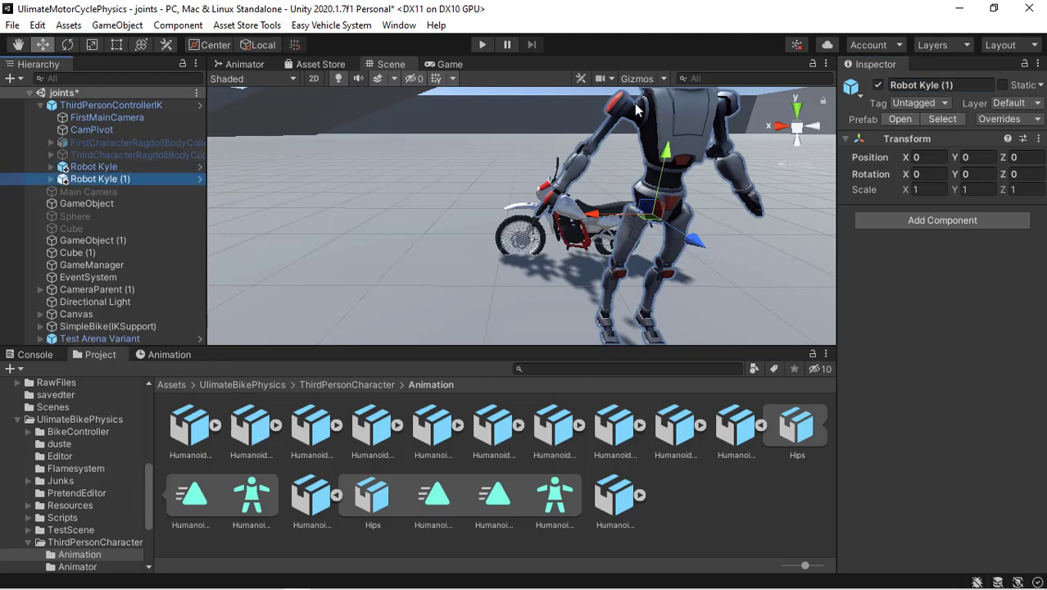
Rename the original Robot Kyle under ThirdPersonControllerIK to "Robot Kyle(Fps)"
left_click(150, 167)
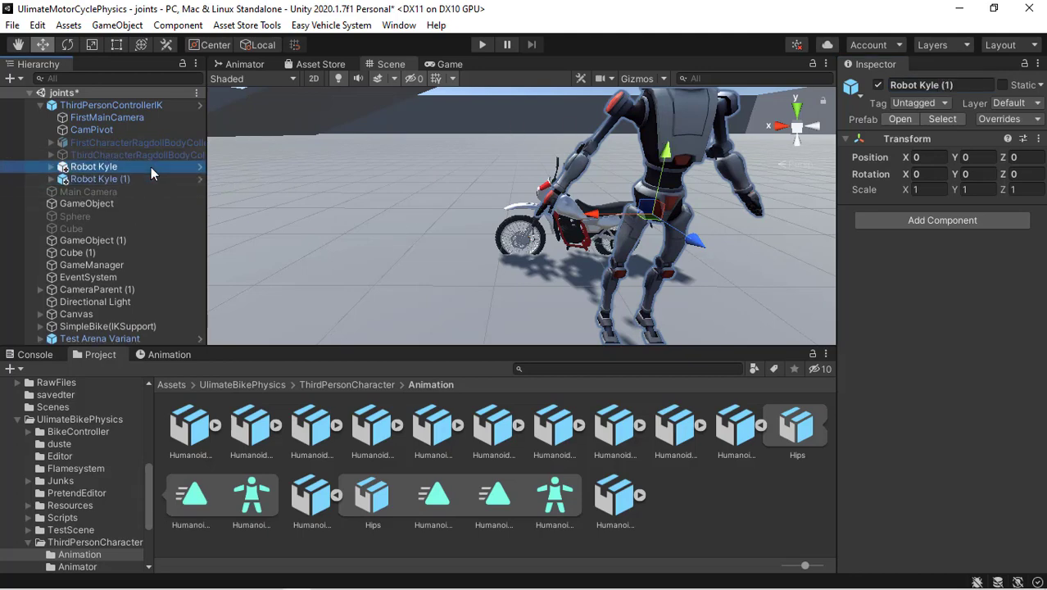
left_click(949, 85)
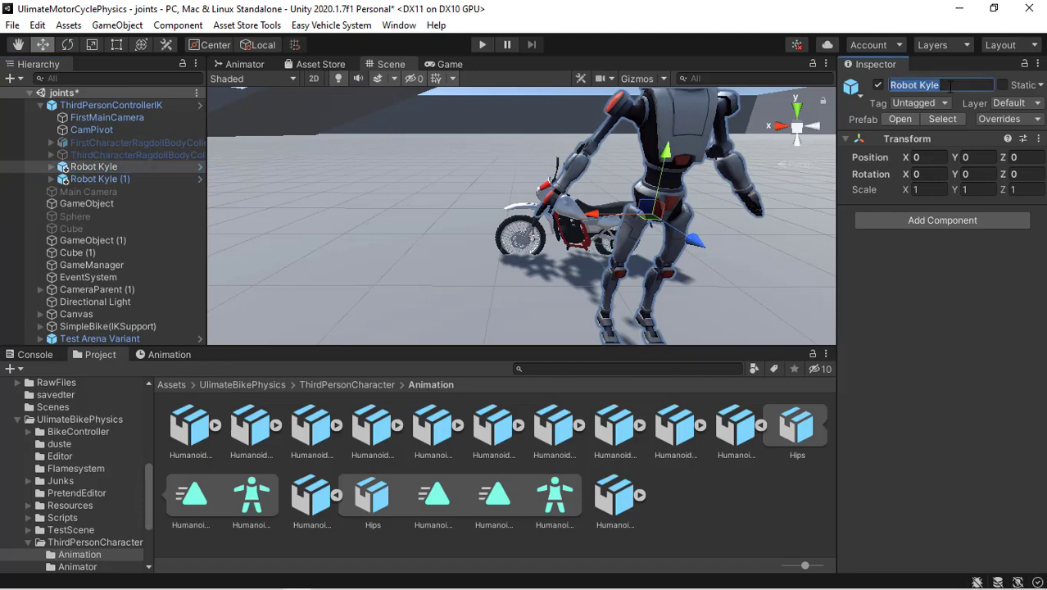
left_click(951, 85)
type("()")
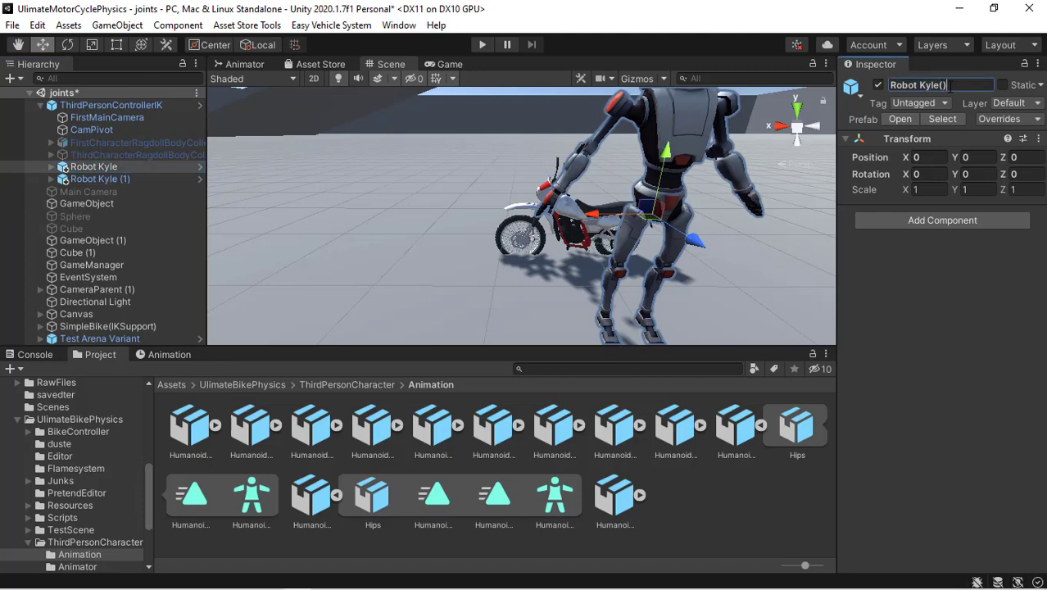
key("Left")
type("Fps")
key("Return")
Rename the duplicate Robot Kyle (1) to "Robot Kyle (Tps)"
left_click(167, 179)
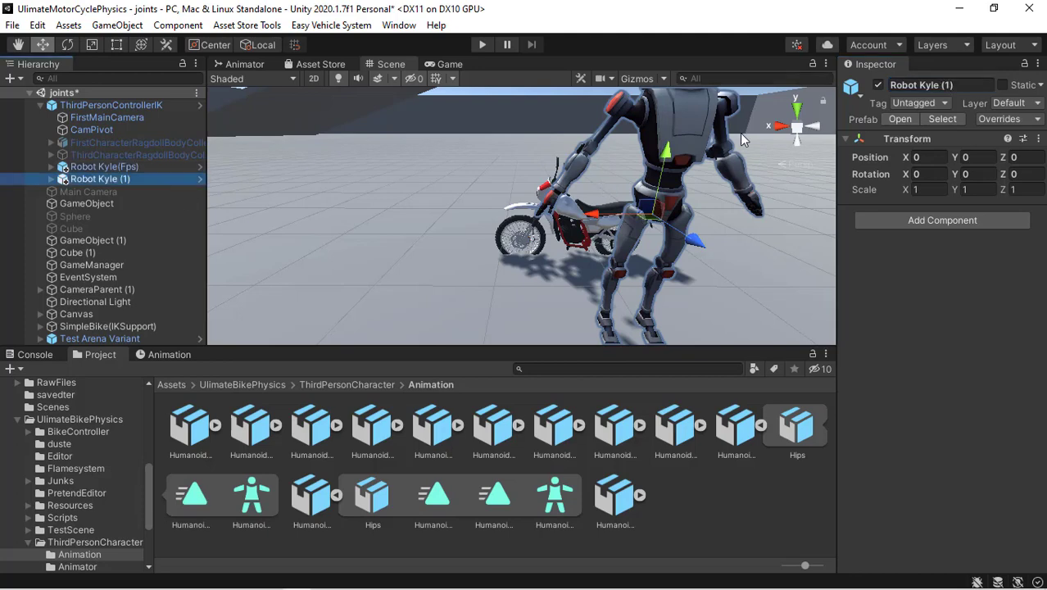
left_click(954, 86)
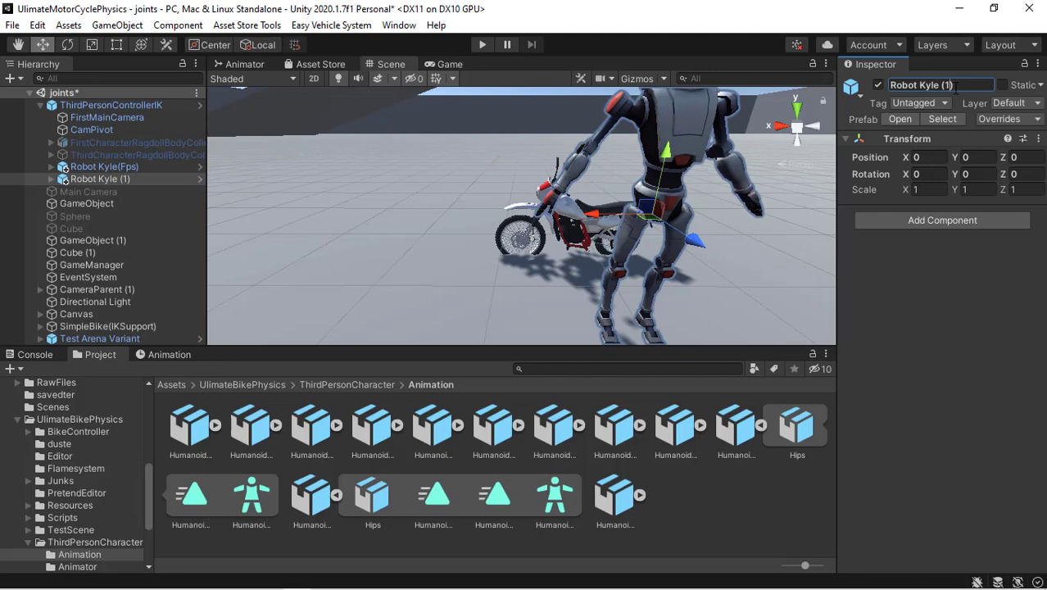
key("BackSpace")
type("Tps")
key("Return")
Expand the ES_Universal Character component on ThirdPersonControllerIK and choose Third Person as its character type
left_click(91, 105)
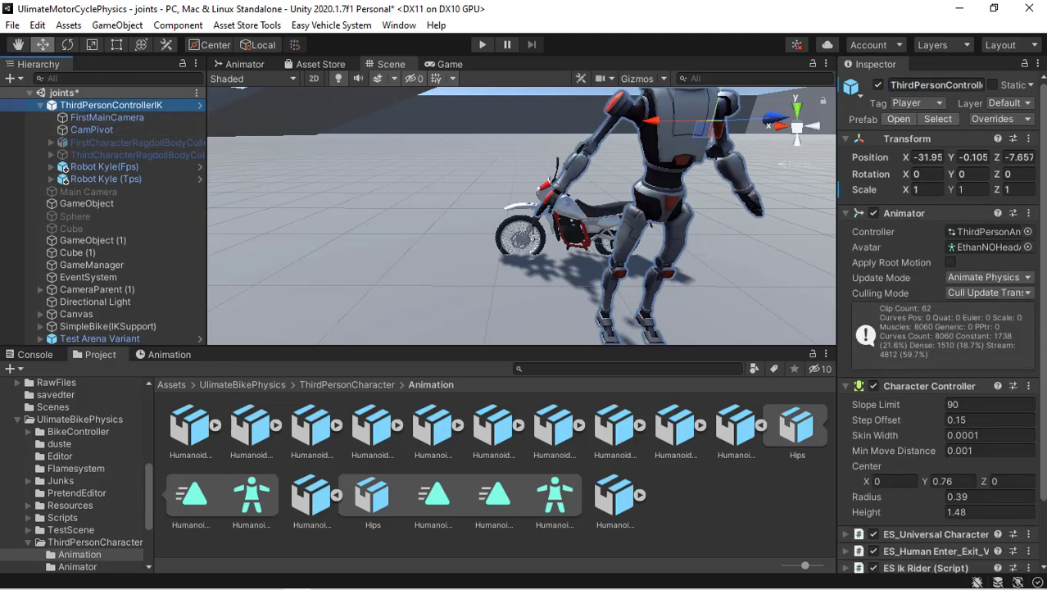
left_click_drag(1042, 348, 1042, 410)
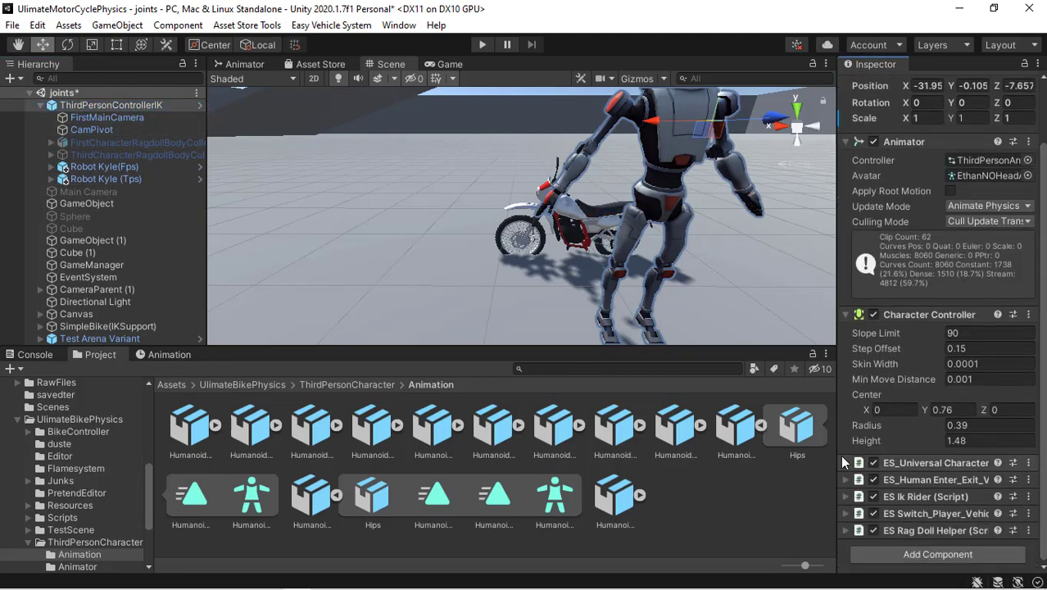
left_click(926, 463)
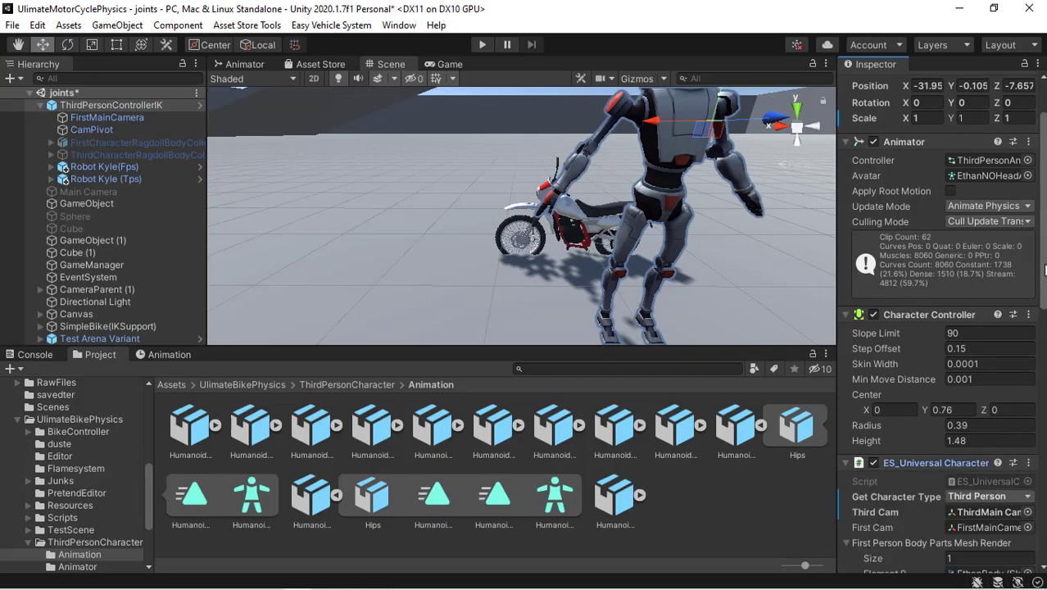
scroll(928, 248, "down", 5)
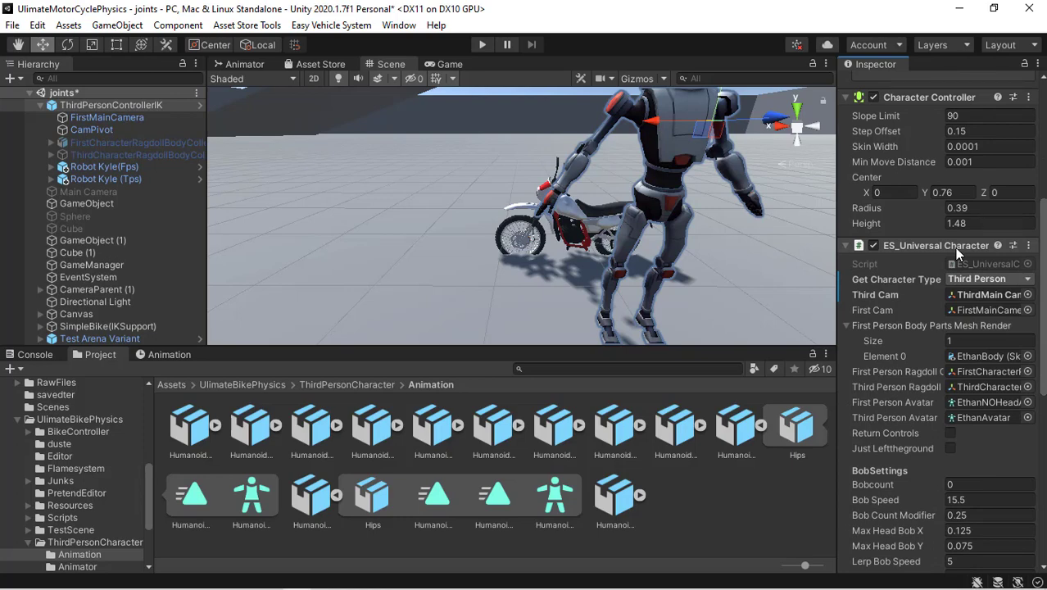
left_click(984, 279)
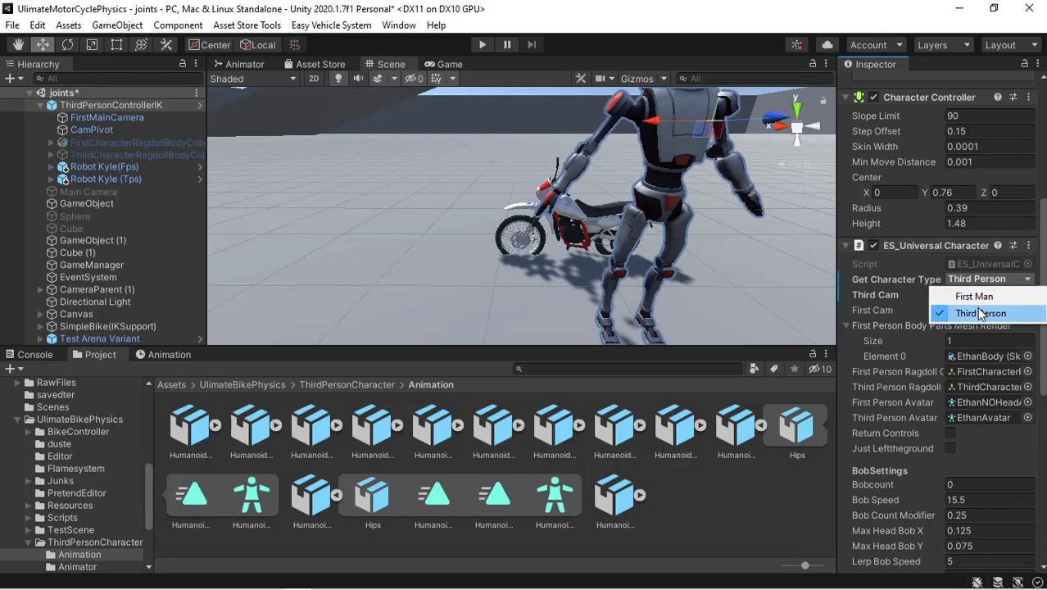
left_click(985, 315)
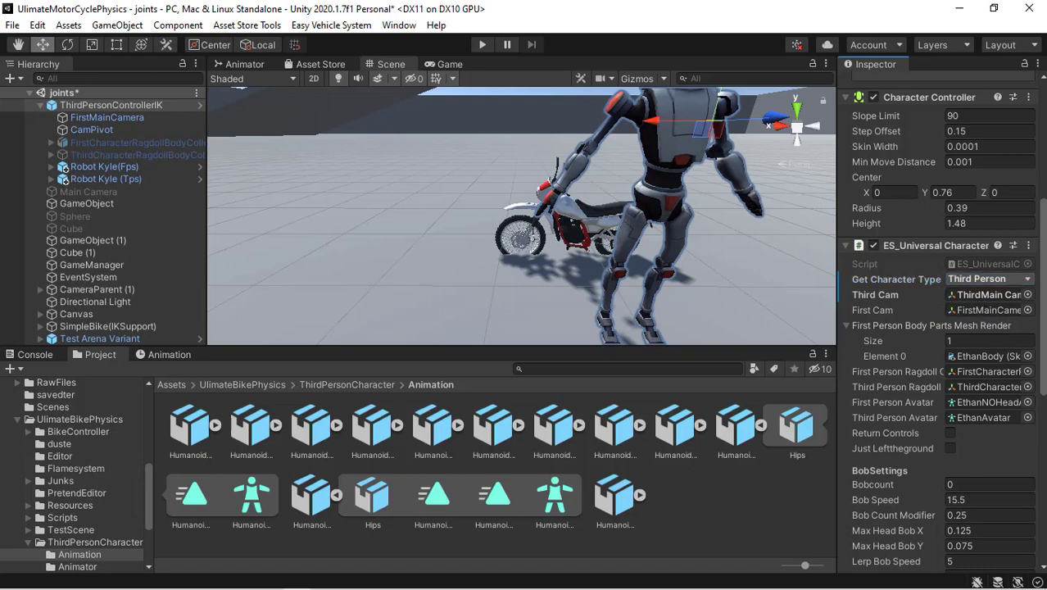
Clear the First Person Body Parts Mesh Render list by setting its size to 0
scroll(977, 312, "down", 5)
scroll(895, 245, "down", 1)
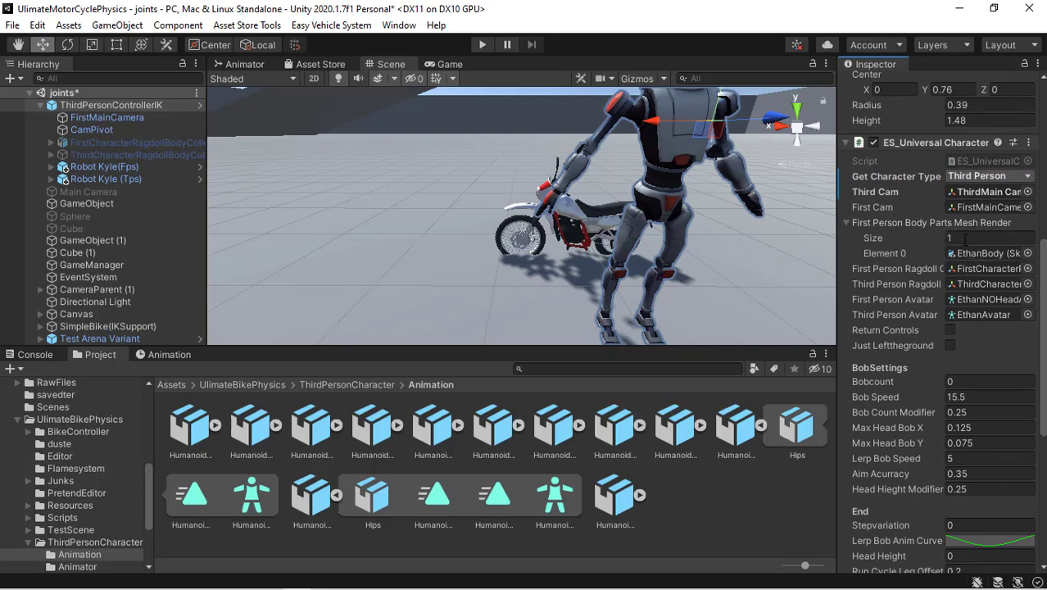
left_click(965, 239)
type("0")
key("Return")
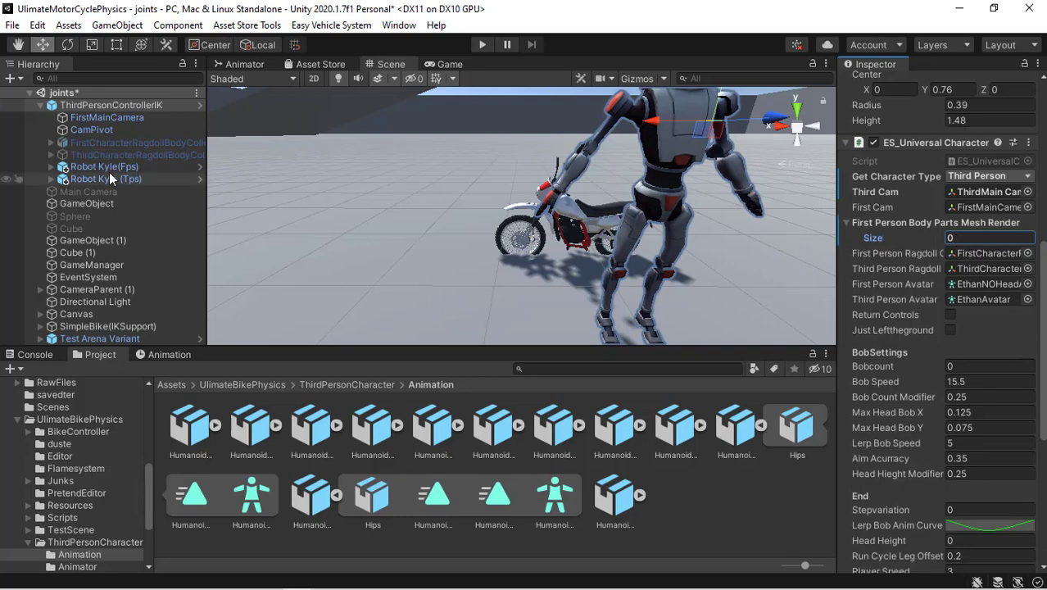
Add Robot2 of Robot Kyle(Fps) to First Person Body Parts Mesh Render, and assign Robot Kyle(Fps) and Robot Kyle (Tps) as first- and third-person ragdolls
left_click_drag(101, 169, 900, 222)
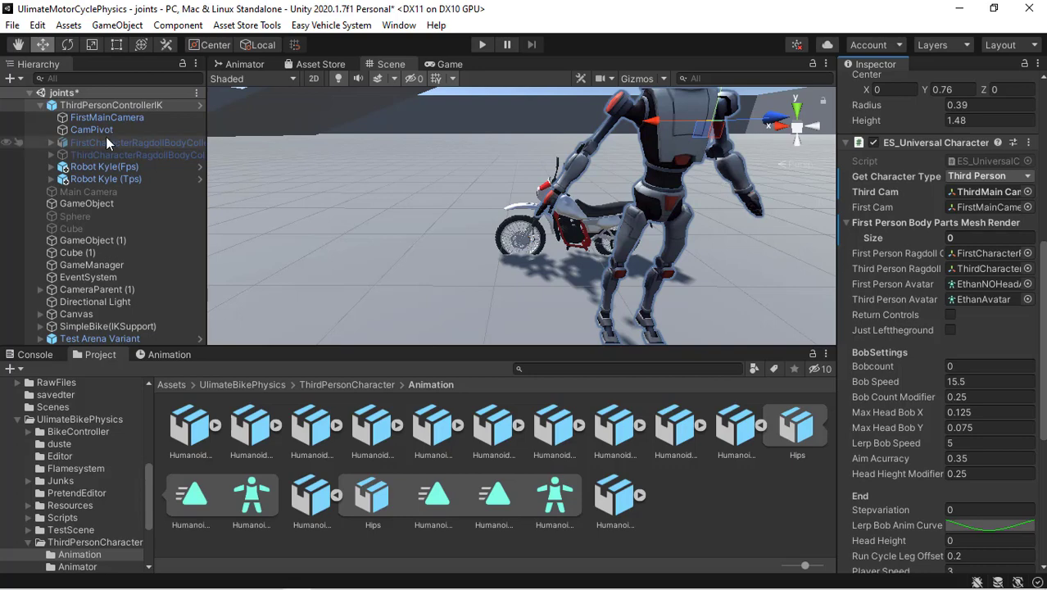
left_click(51, 167)
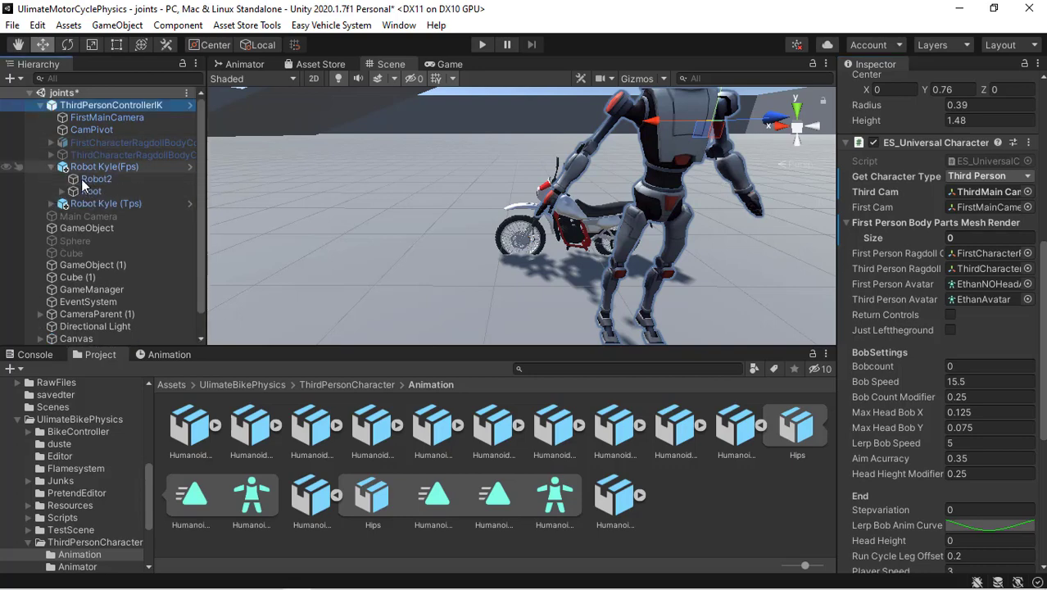
left_click_drag(95, 177, 929, 227)
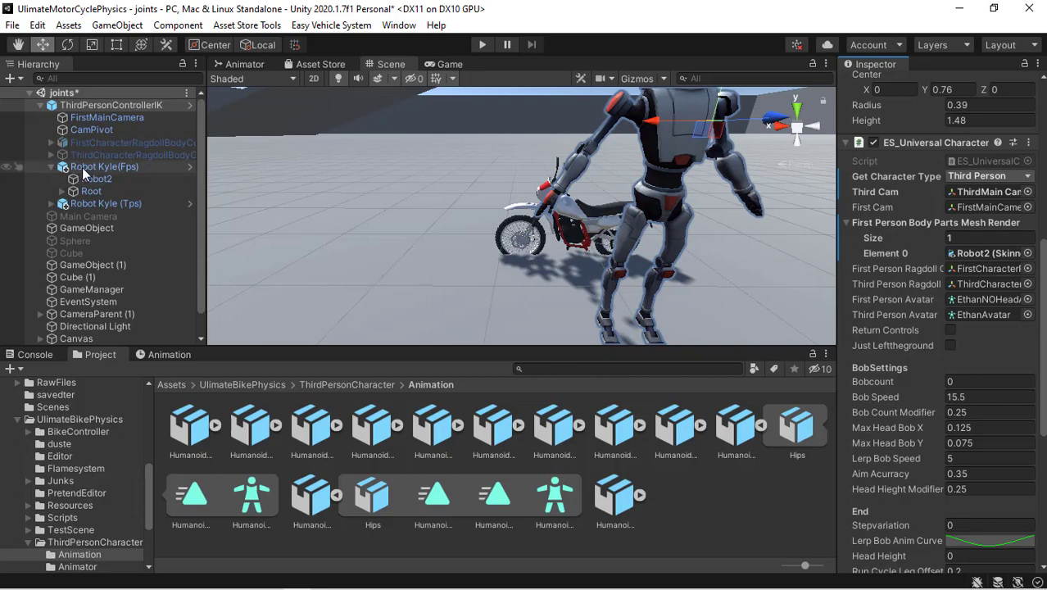
left_click_drag(87, 167, 984, 268)
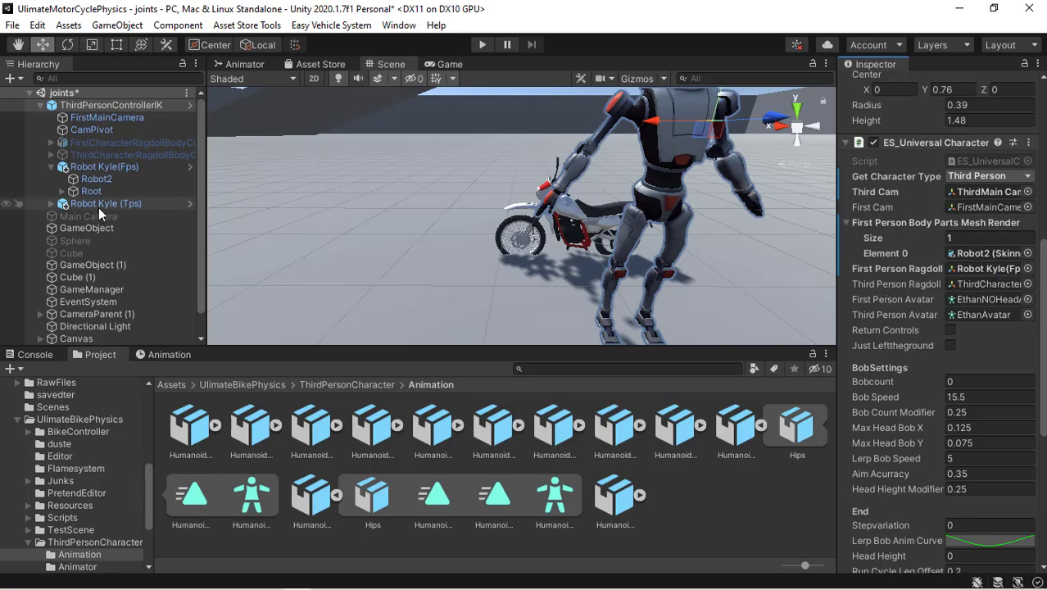
left_click_drag(98, 206, 976, 284)
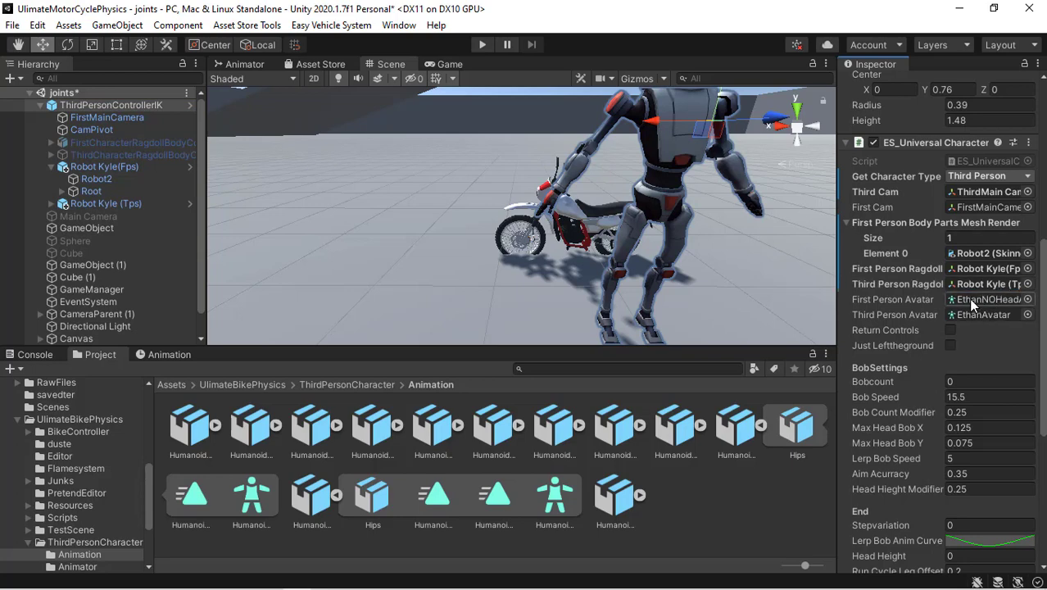
Open the project folder BzKovSoft/RagdollTemplate/Models/Robot Kyle/Model and expand the Robot Kyle model to expose its avatar
left_click(136, 167)
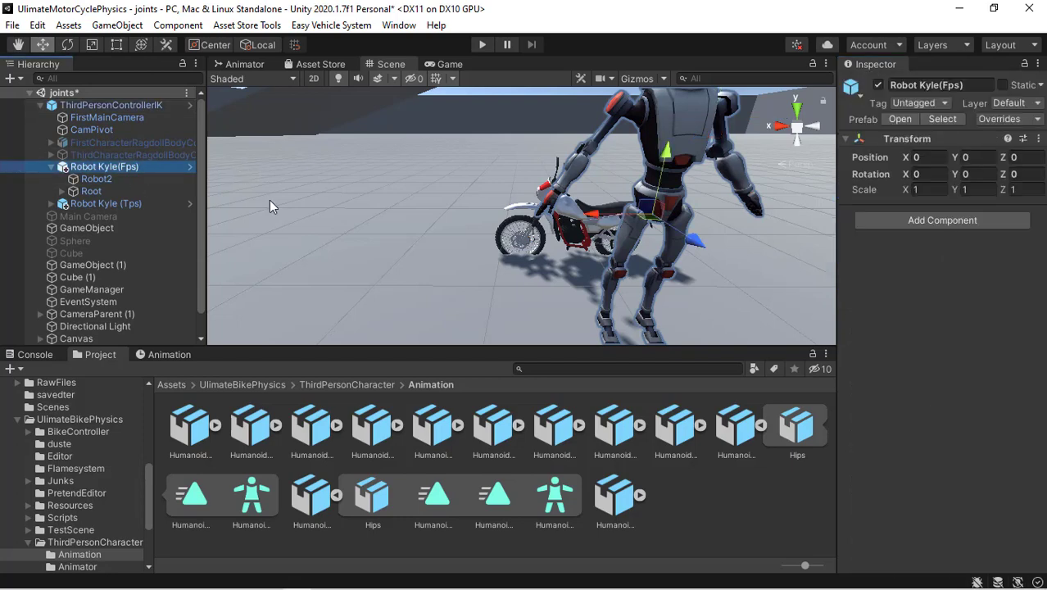
left_click_drag(150, 479, 151, 405)
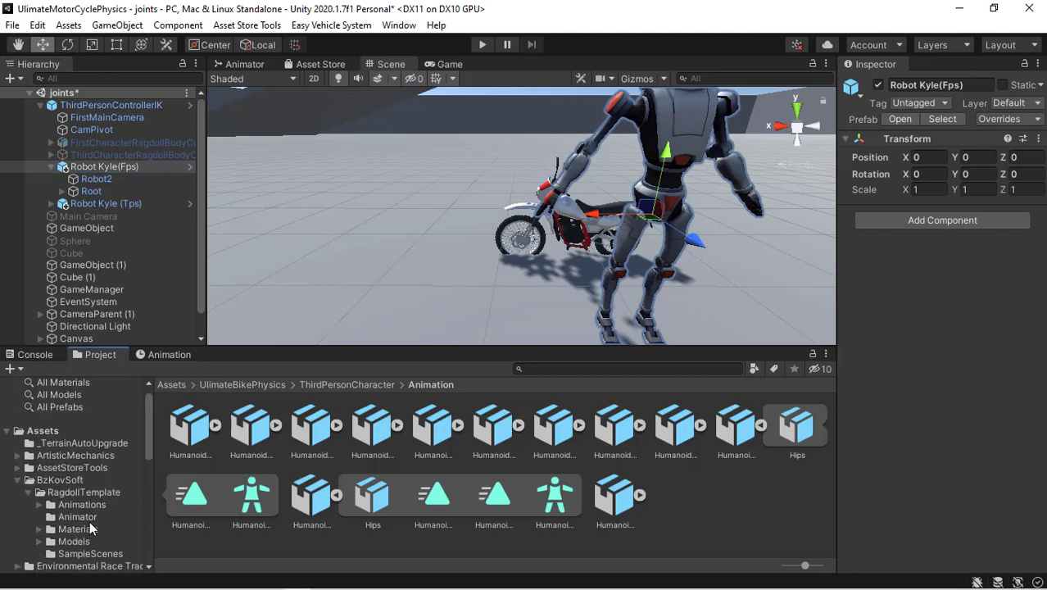
left_click(79, 542)
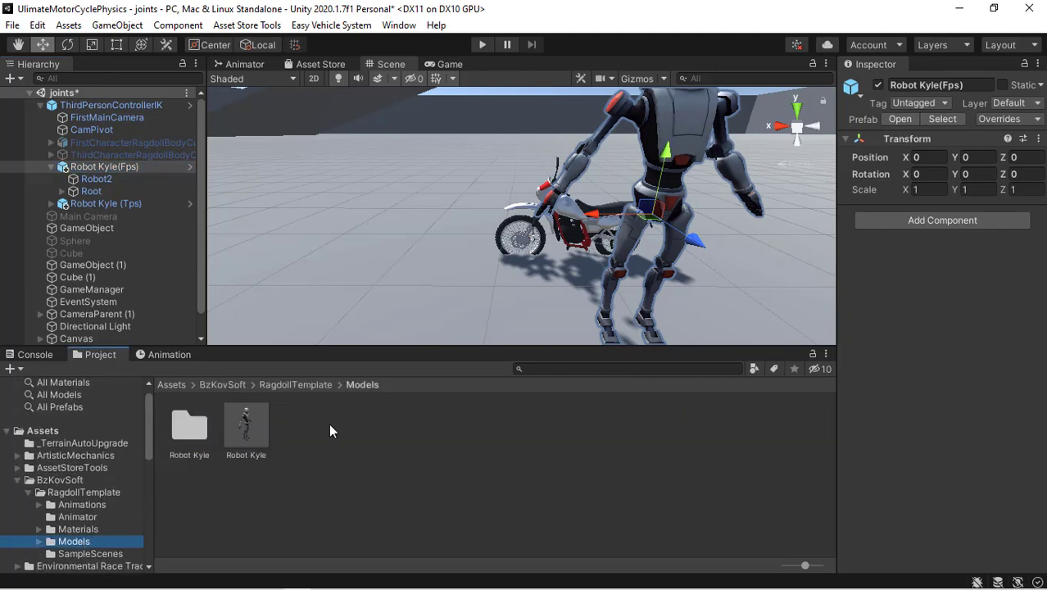
double_click(195, 431)
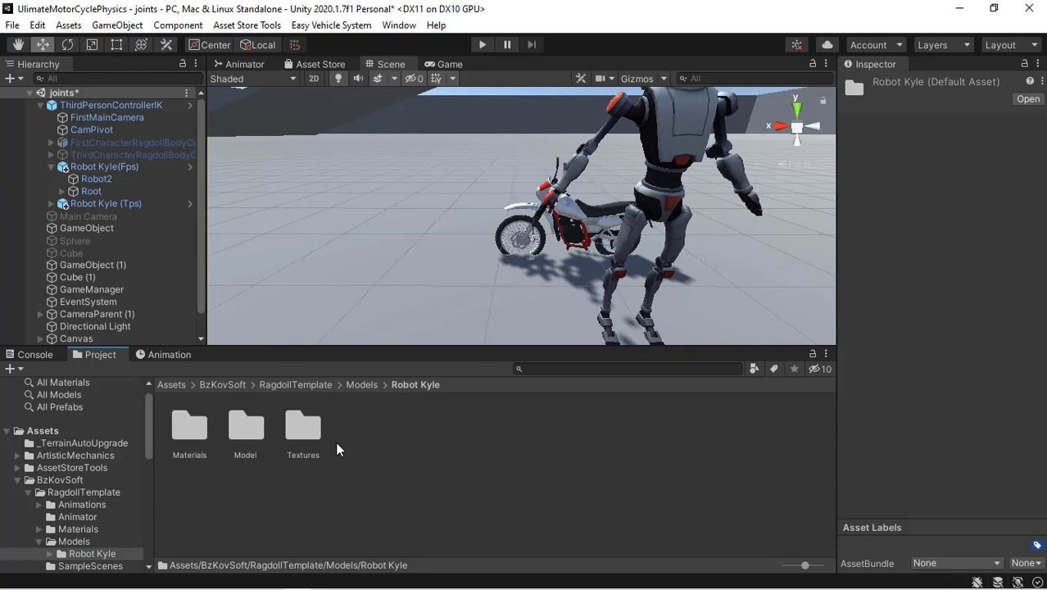
double_click(254, 437)
left_click(213, 425)
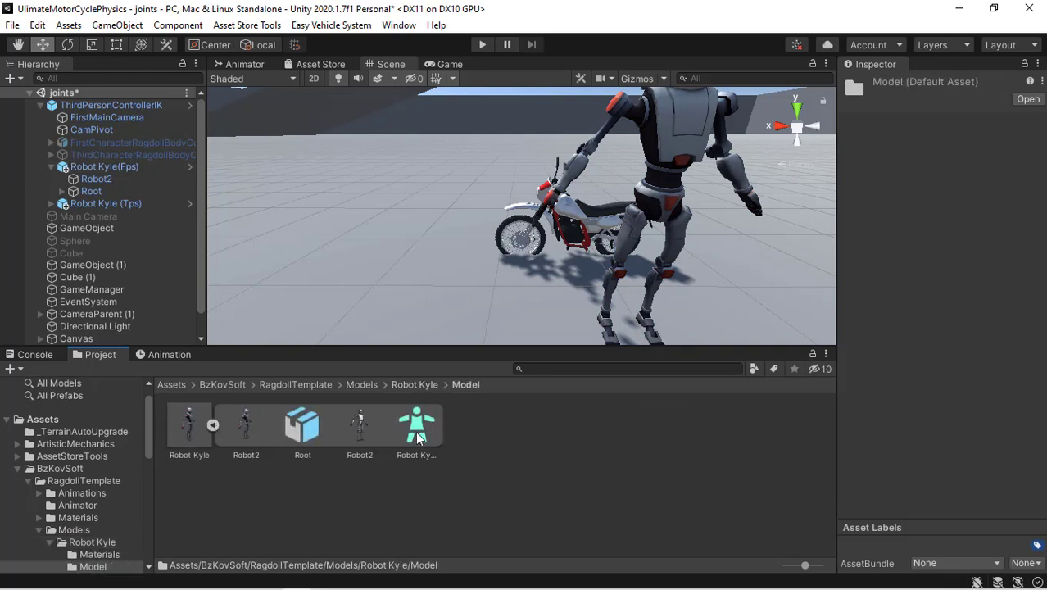
Assign the Robot Kyle avatar as both First Person Avatar and Third Person Avatar in ThirdPersonControllerIK's ES_Universal Character component
left_click(112, 106)
scroll(940, 327, "down", 10)
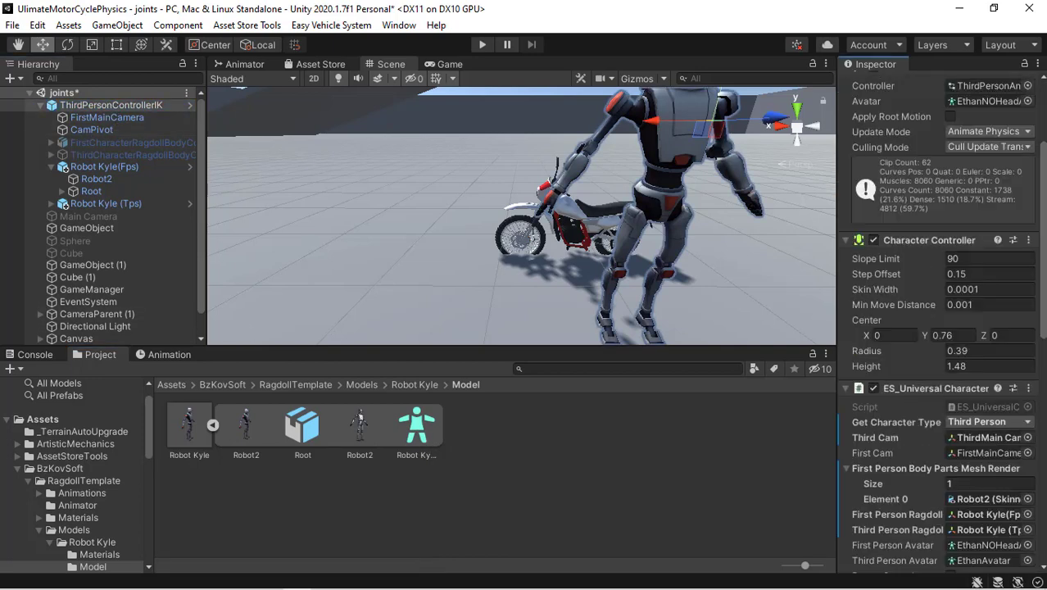
left_click_drag(1042, 309, 688, 321)
left_click_drag(410, 436, 975, 256)
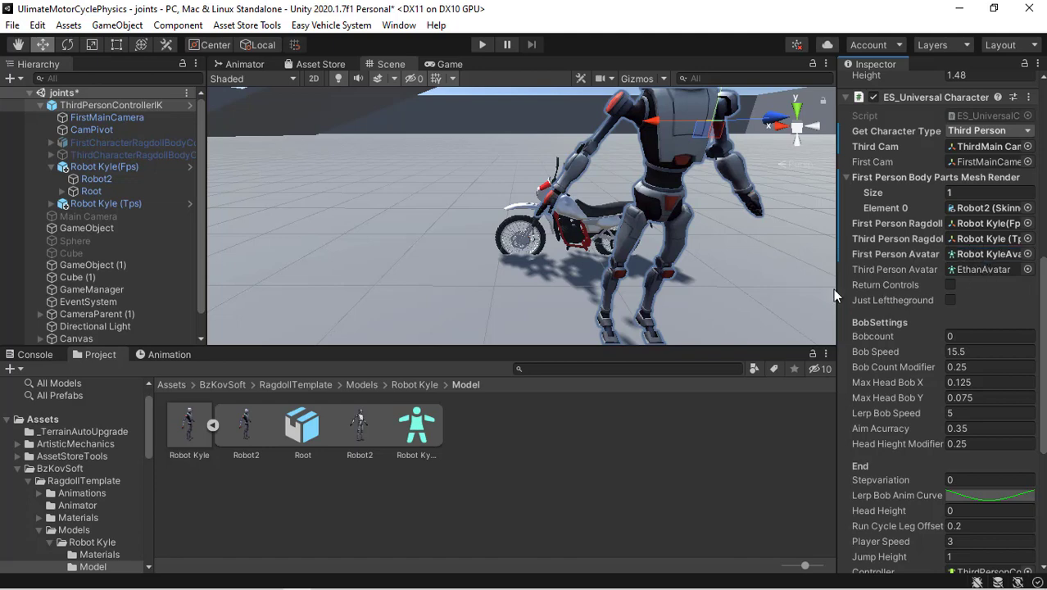
left_click_drag(427, 424, 941, 270)
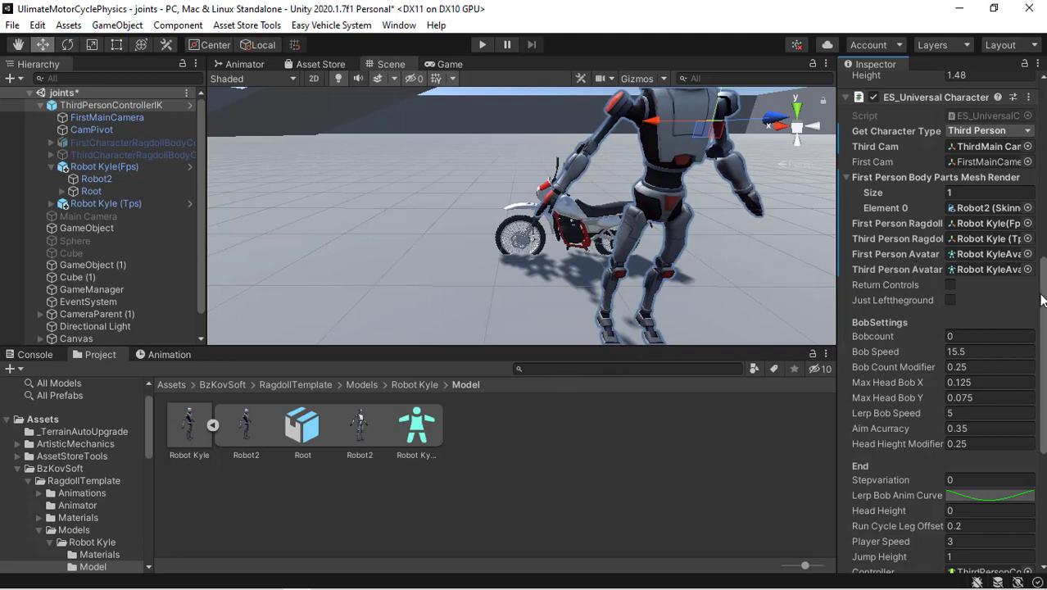
Review the remaining ES_Universal Character settings and the character type options, leaving Third Person selected
scroll(1042, 308, "down", 3)
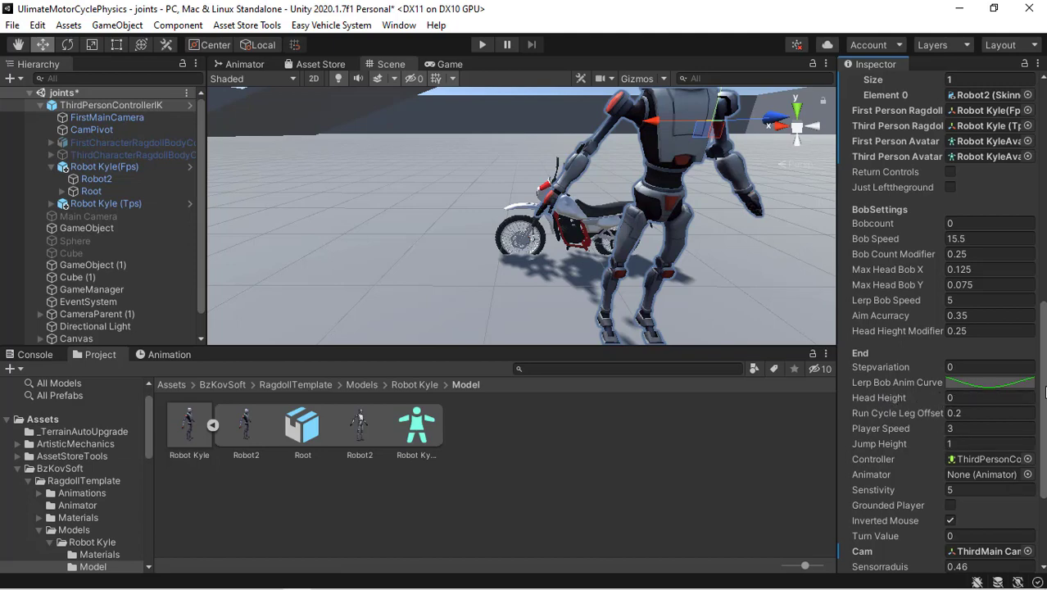
left_click_drag(1044, 393, 1045, 440)
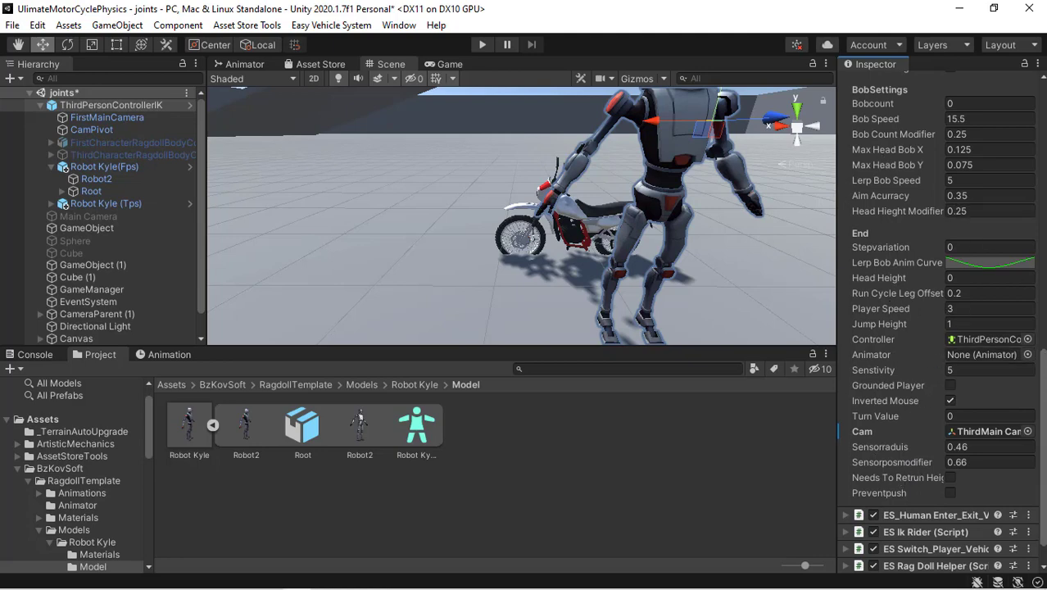
scroll(942, 328, "up", 10)
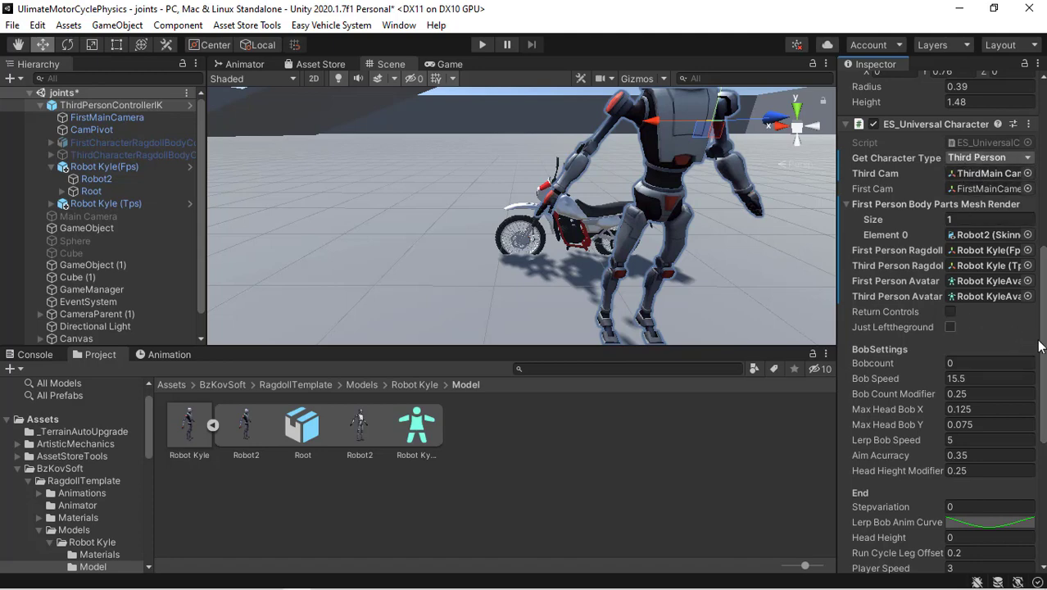
left_click_drag(1040, 342, 1040, 344)
scroll(997, 433, "down", 4)
scroll(996, 432, "up", 9)
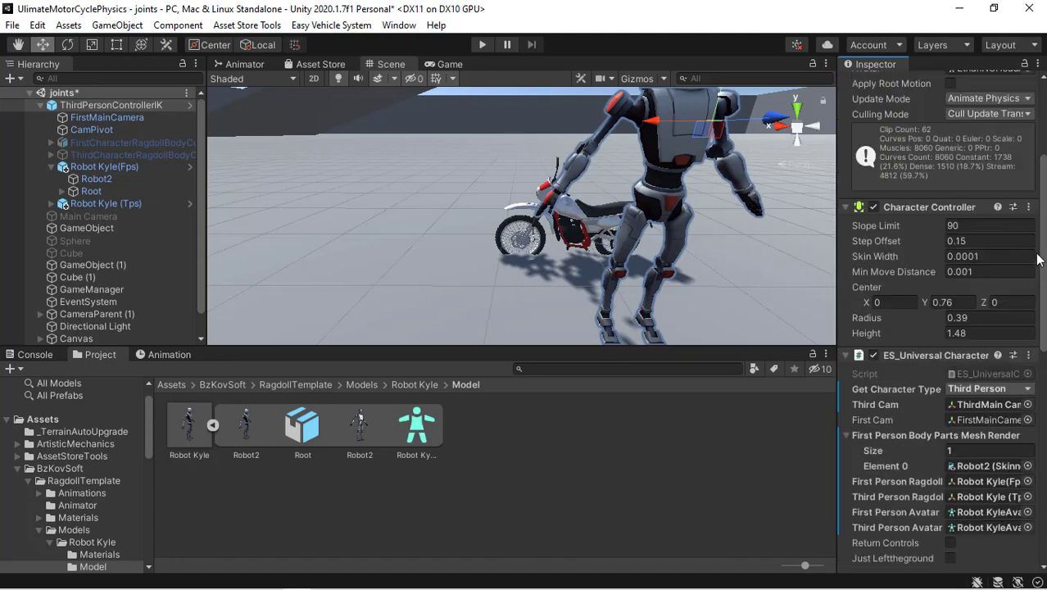
left_click(989, 404)
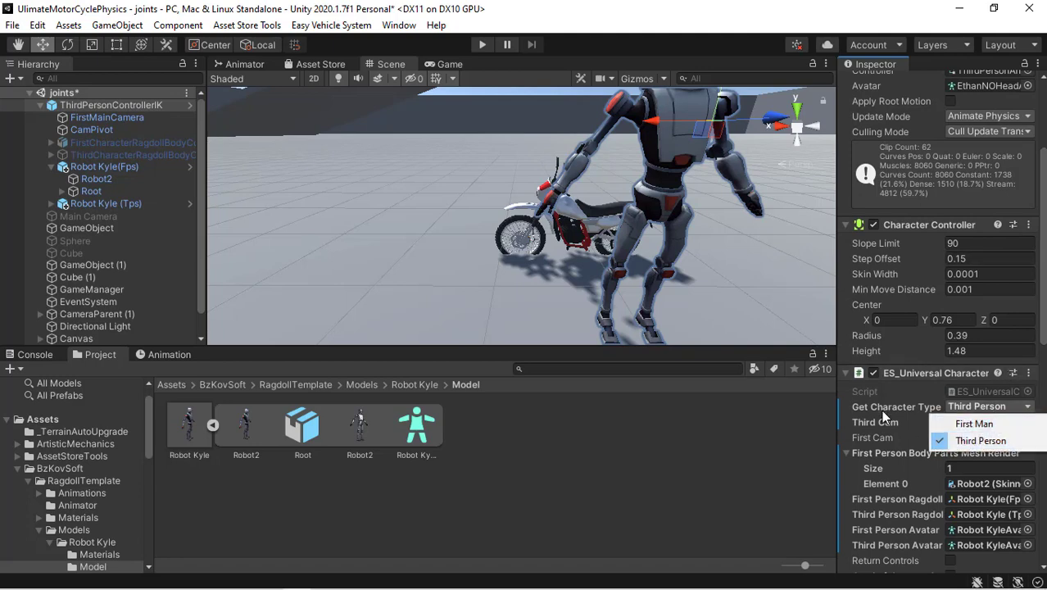
left_click(967, 440)
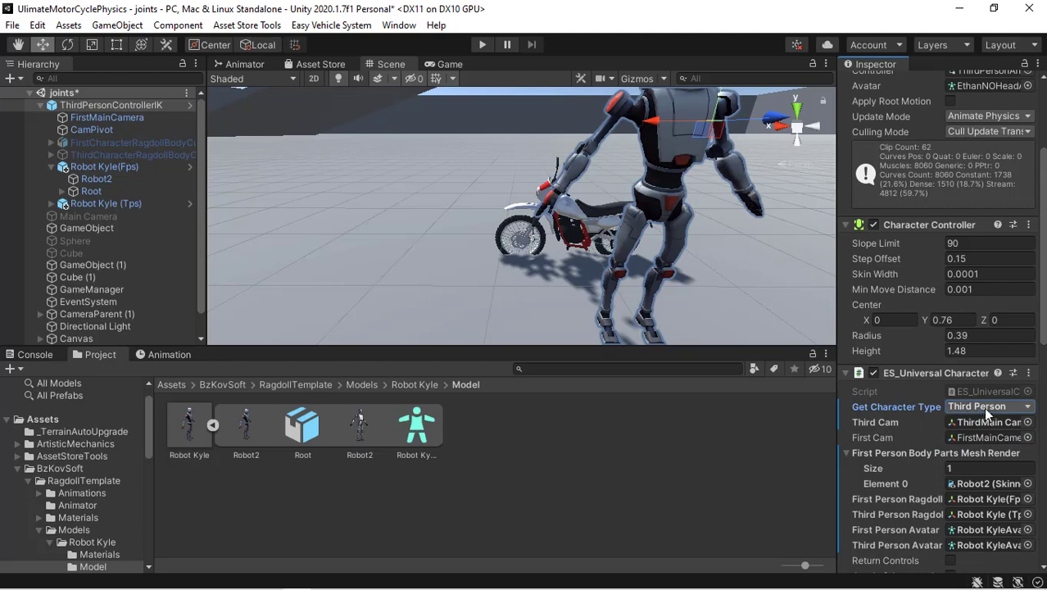
Collapse the Robot Kyle(Fps) children in the hierarchy, keeping ThirdPersonControllerIK expanded
left_click(39, 105)
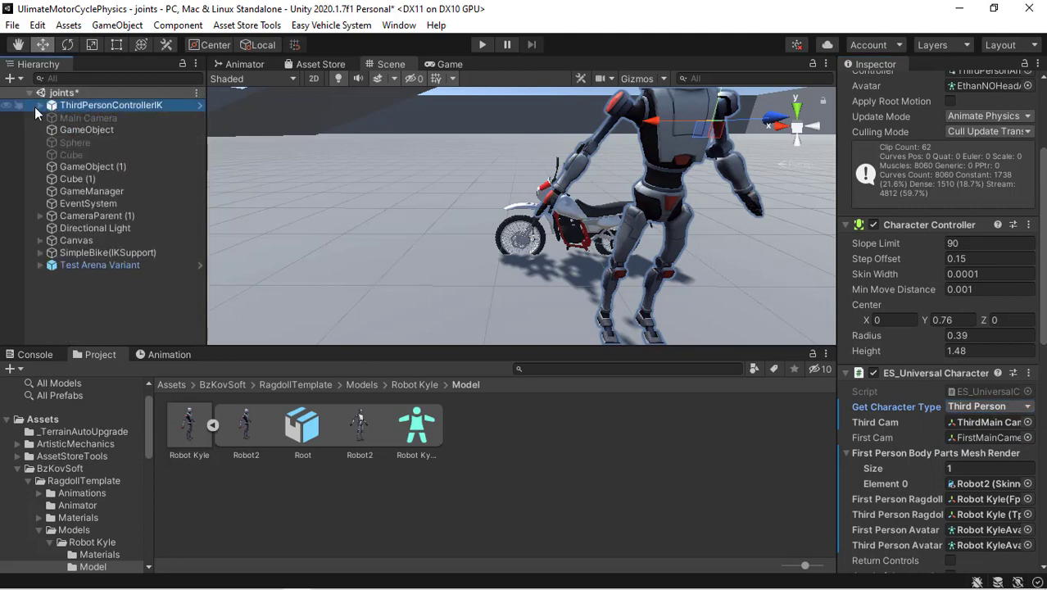
left_click(38, 105)
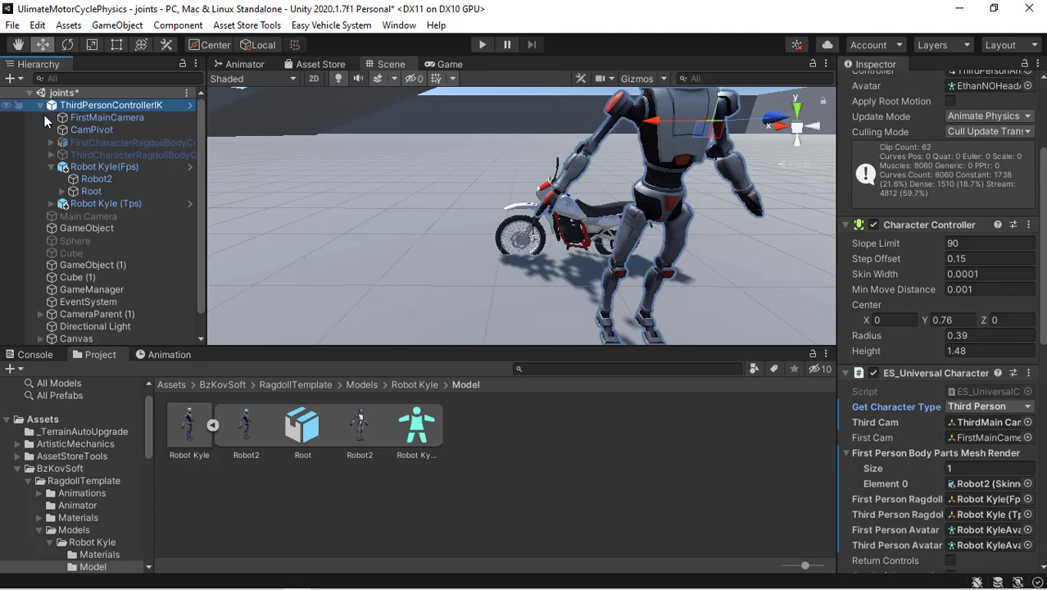
left_click(51, 167)
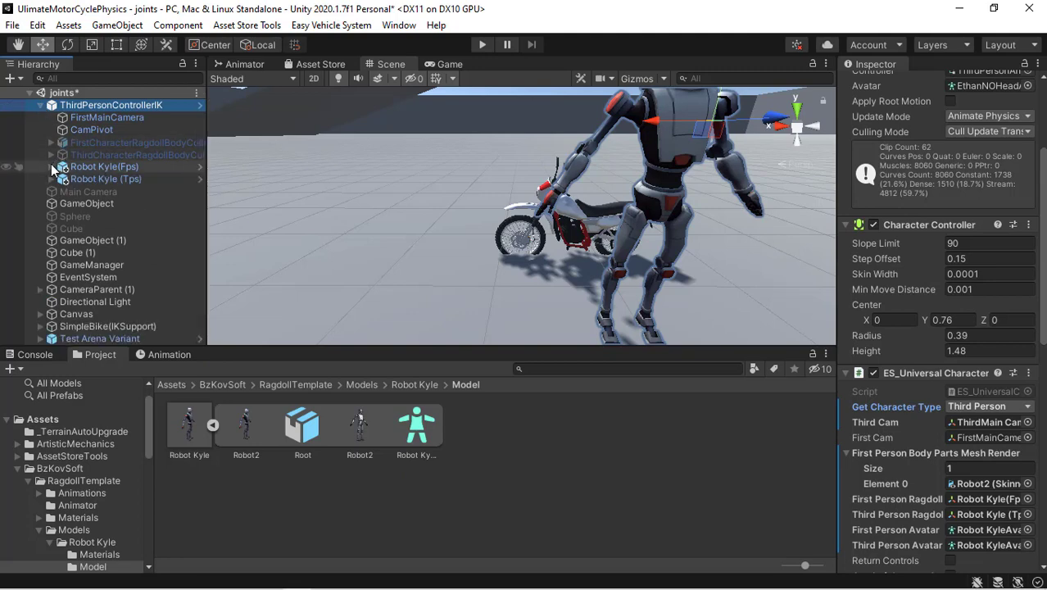
Collapse ThirdPersonControllerIK in the hierarchy and play-test the joints scene with the Robot Kyle character, ending play mode after the check
left_click(39, 105)
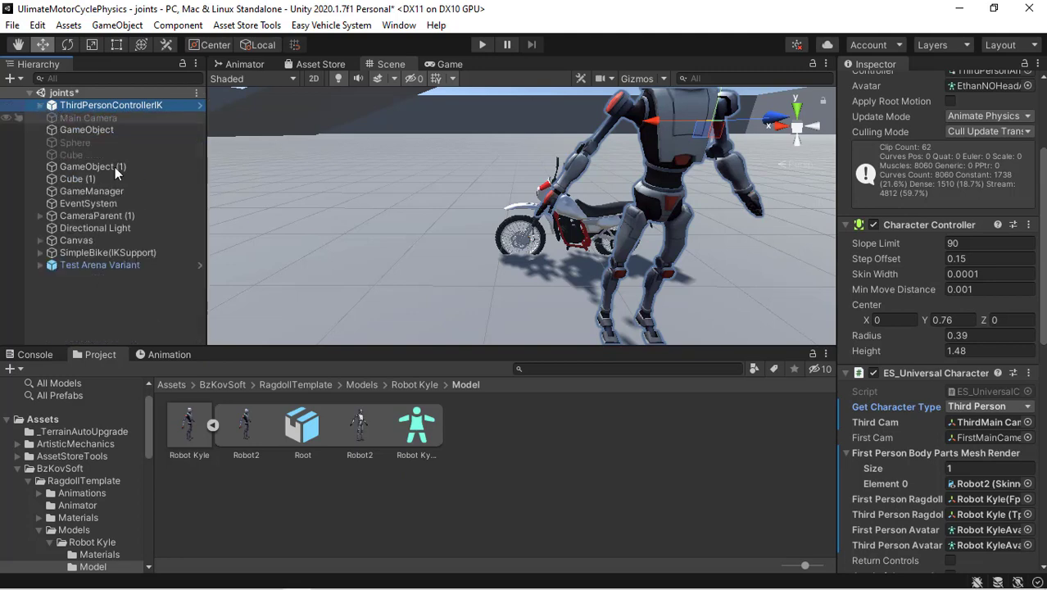
left_click(118, 285)
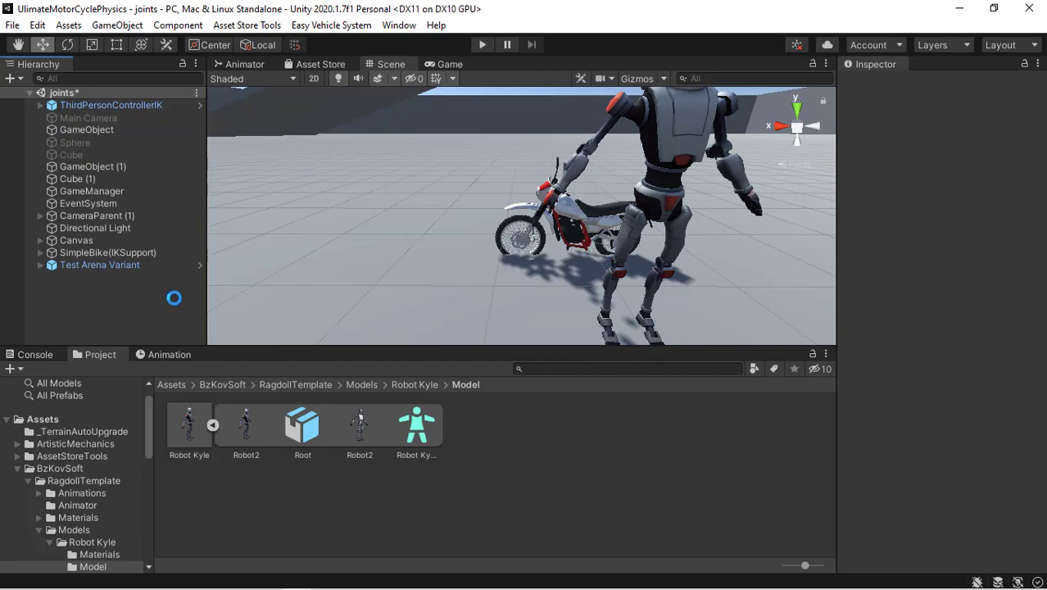
right_click_drag(603, 196, 602, 196)
key("d")
left_click(480, 41)
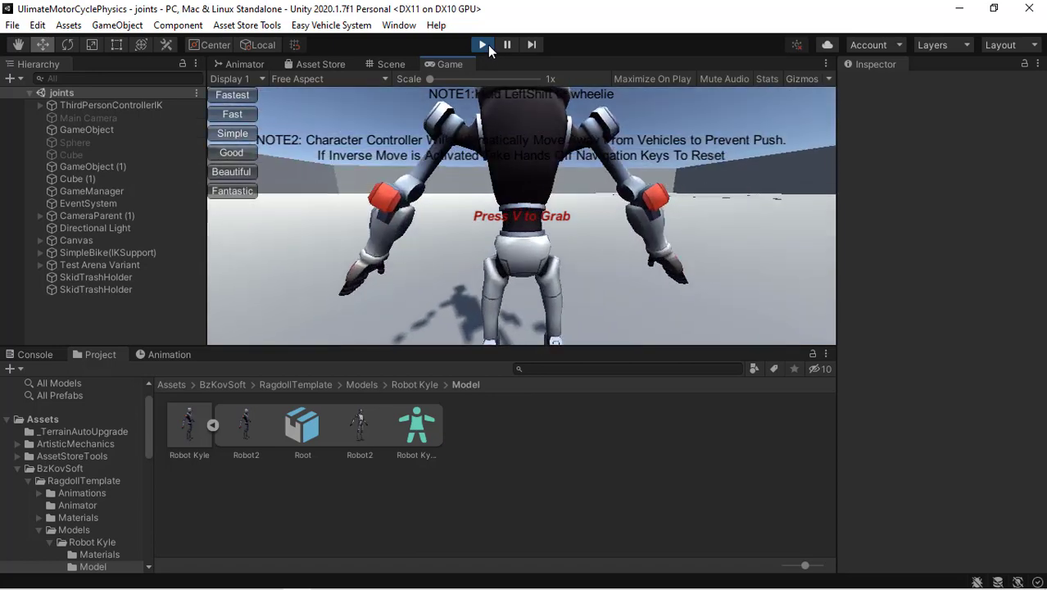
key("ctrl+p")
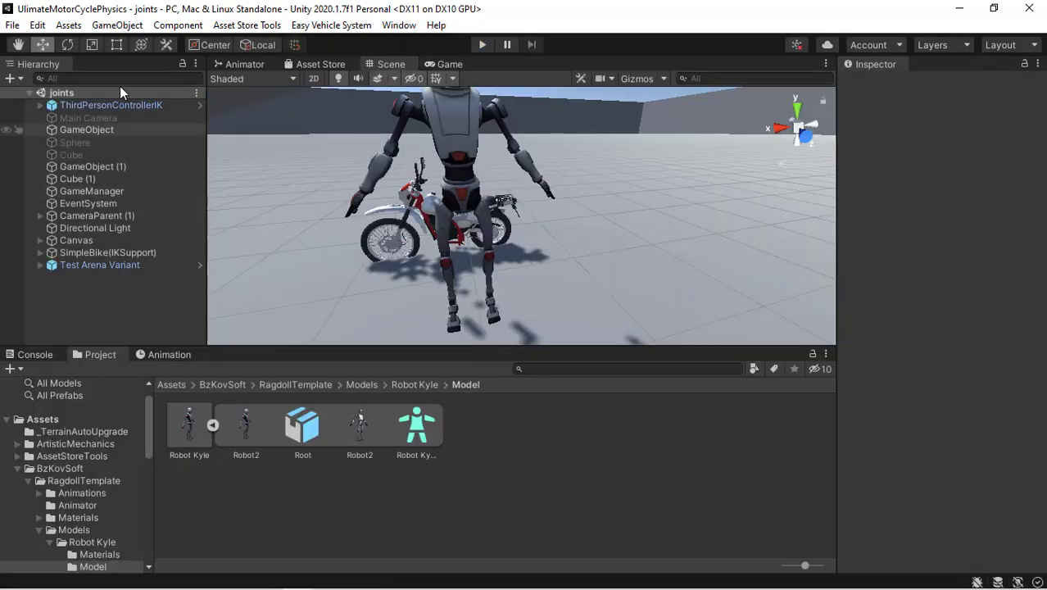
Expand ThirdPersonControllerIK and move Robot Kyle (Tps) above Robot Kyle(Fps) among its children
left_click(117, 104)
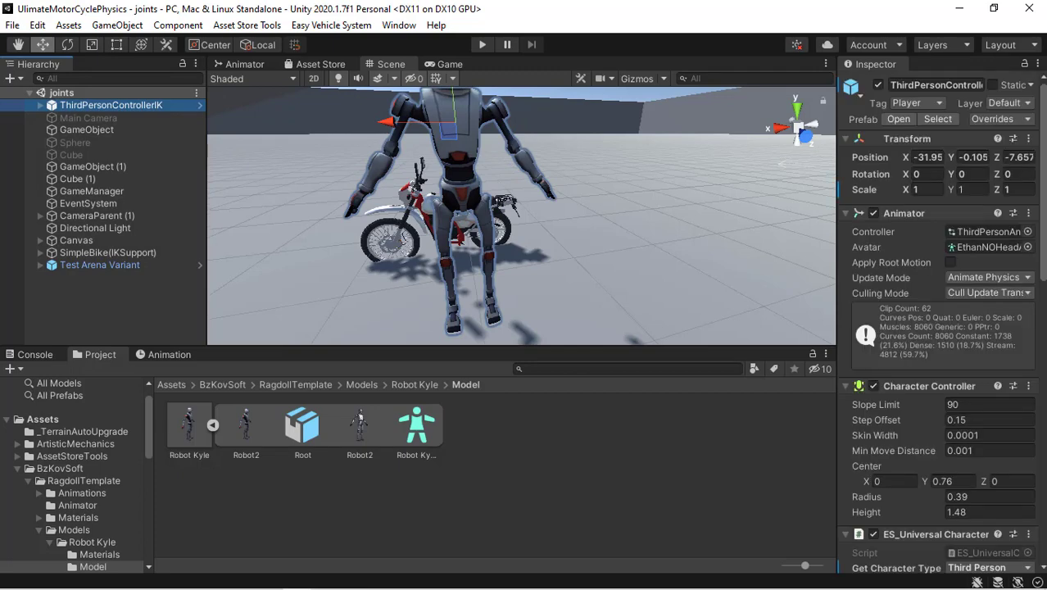
left_click(40, 106)
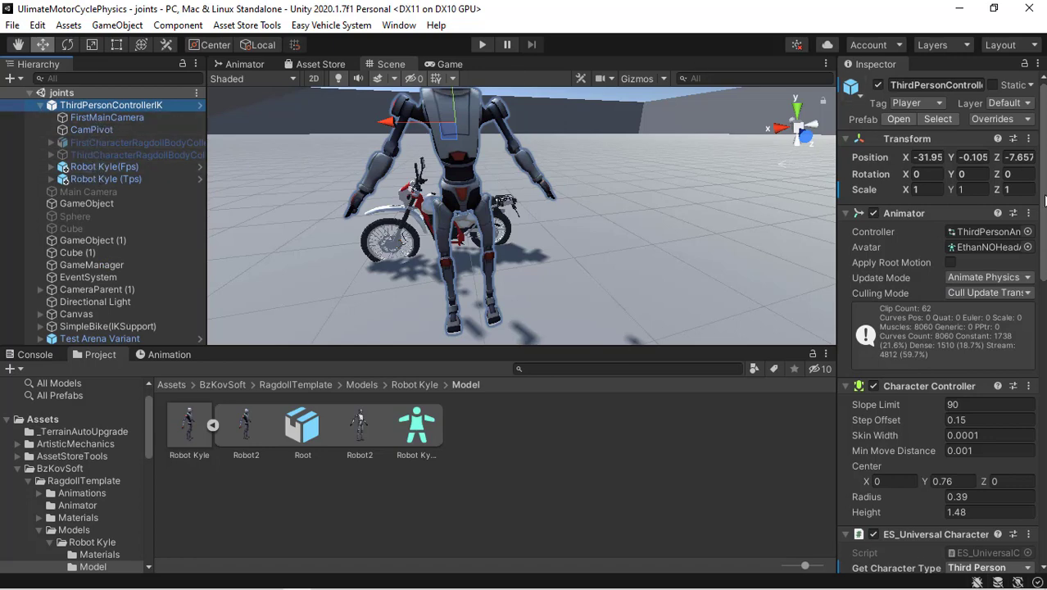
left_click_drag(1044, 200, 1040, 236)
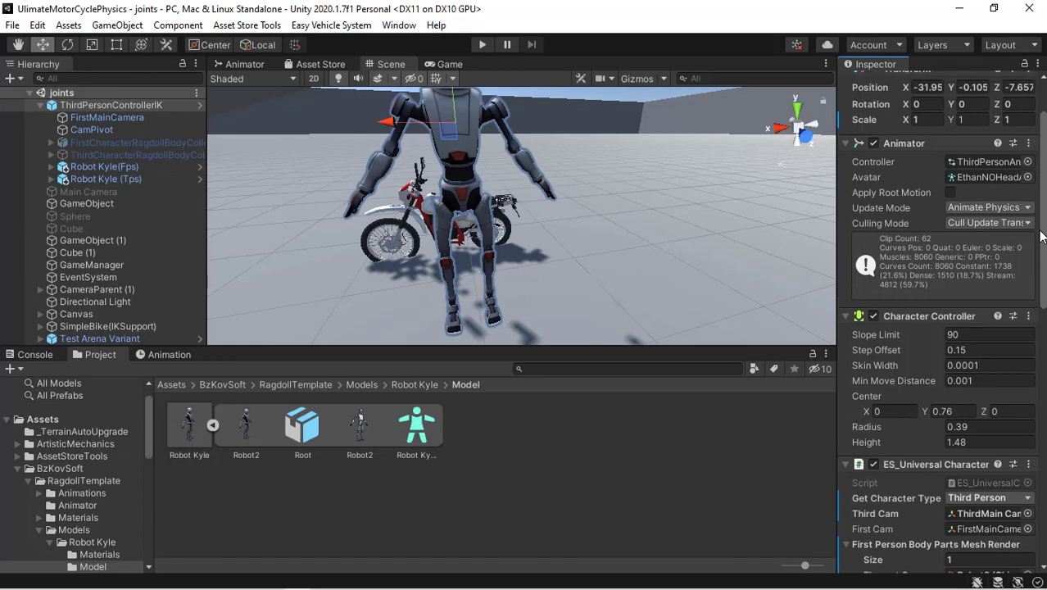
left_click(122, 168)
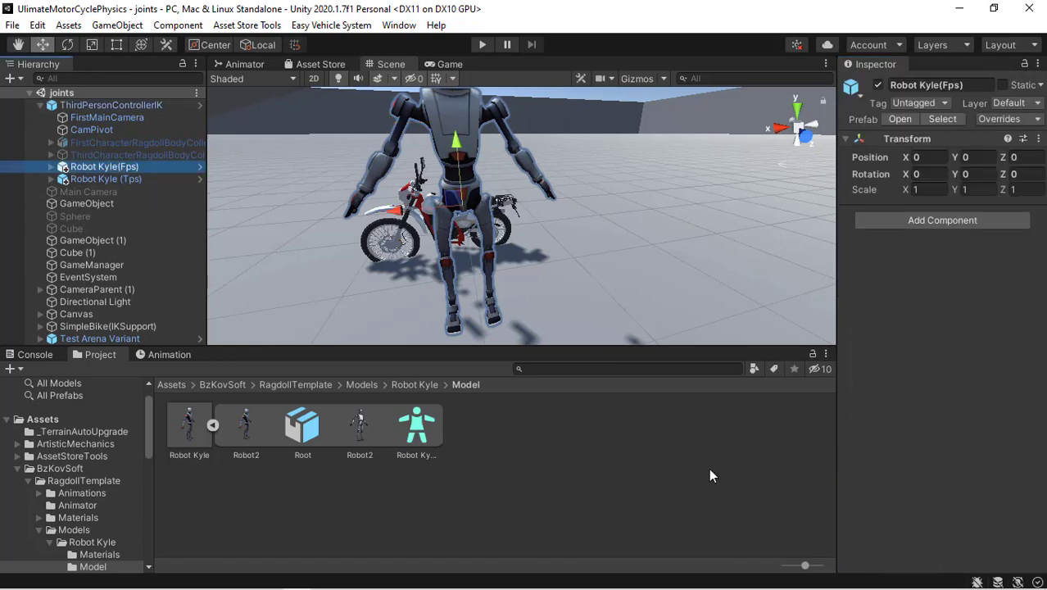
mouse_move(989, 582)
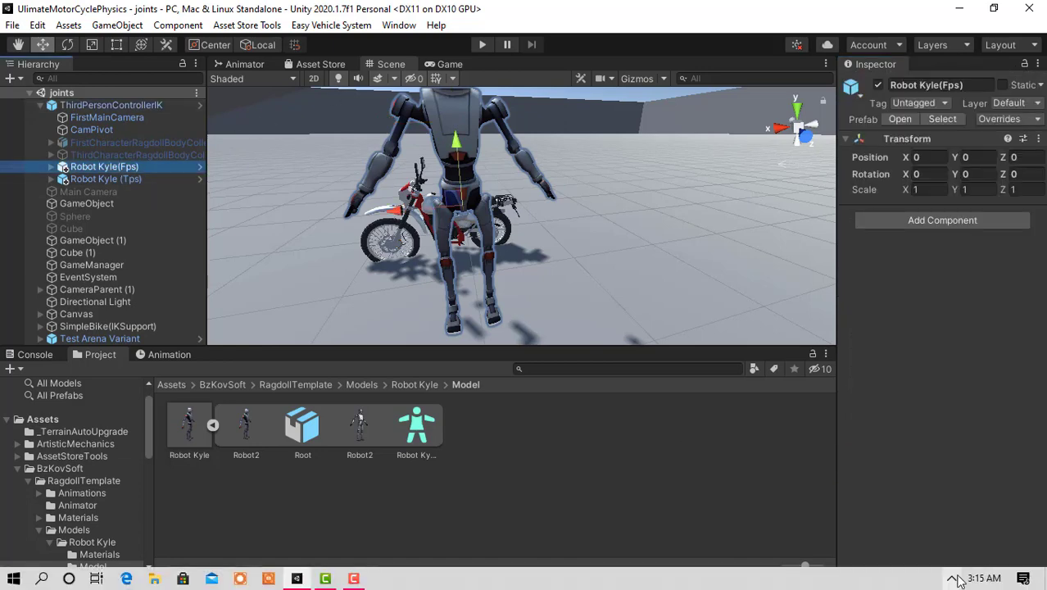
left_click(354, 578)
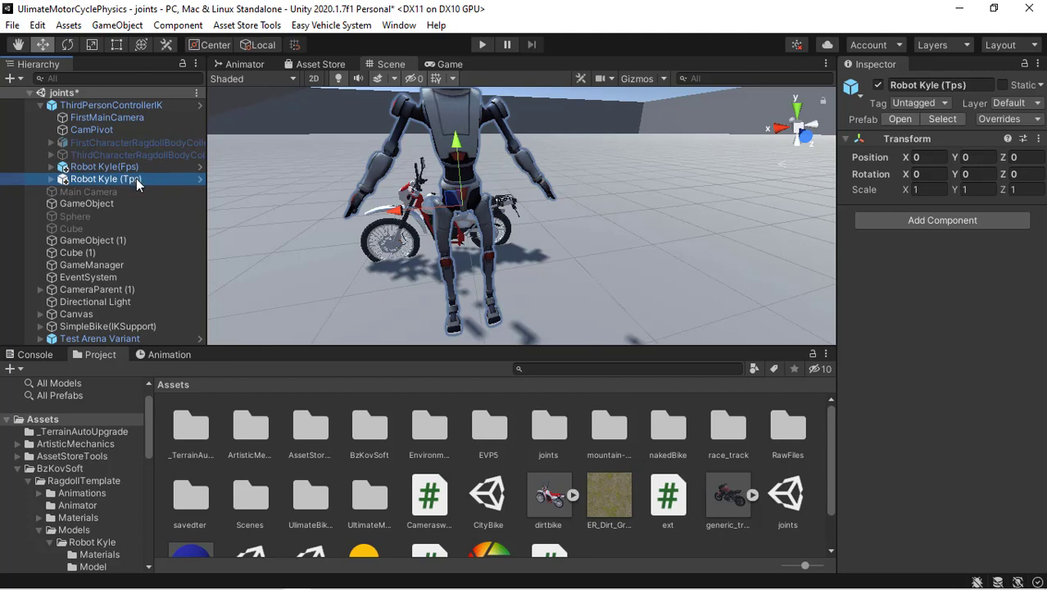
left_click_drag(136, 178, 150, 161)
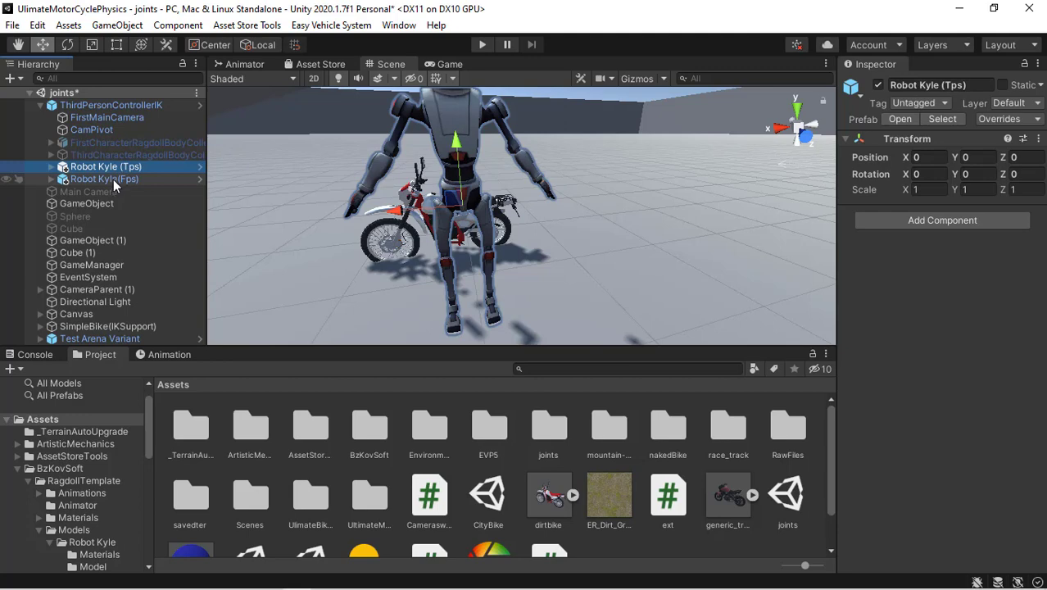
Switch Get Character Type in ThirdPersonControllerIK's ES_Universal Character component to First Man and back to Third Person
left_click(104, 105)
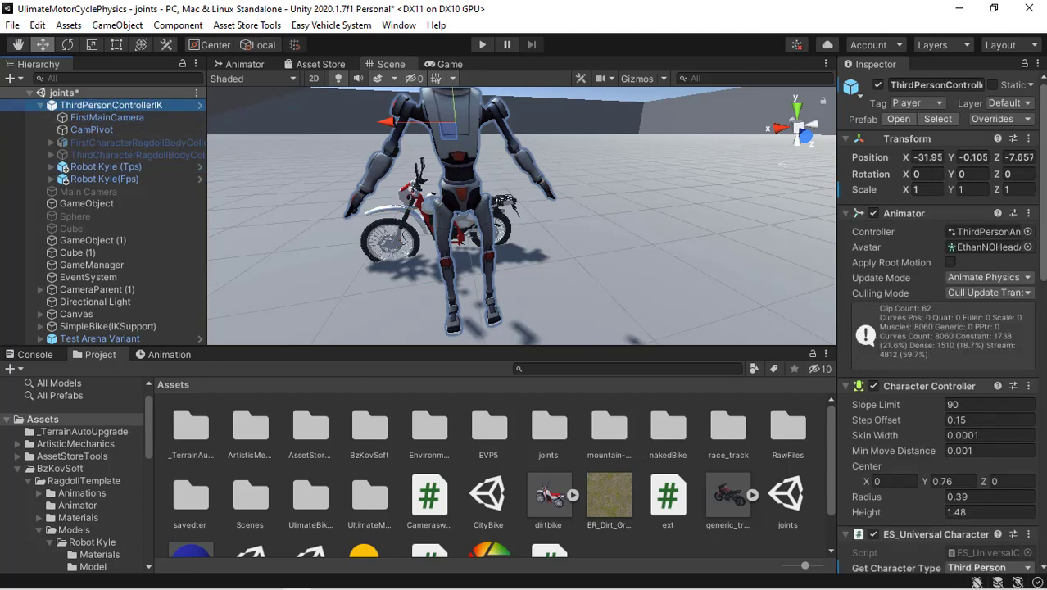
scroll(1022, 312, "down", 10)
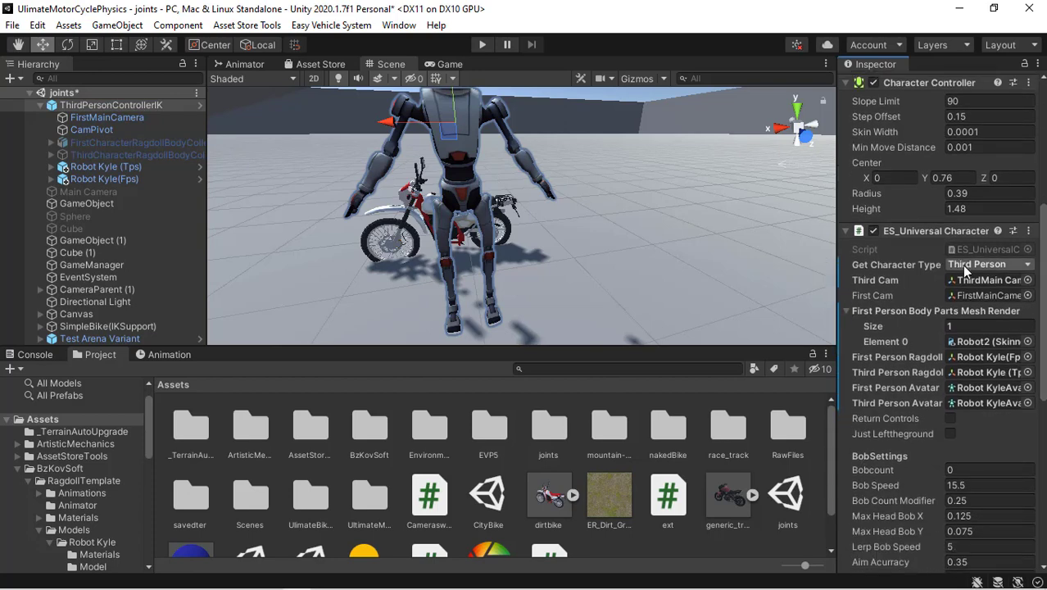
left_click(965, 265)
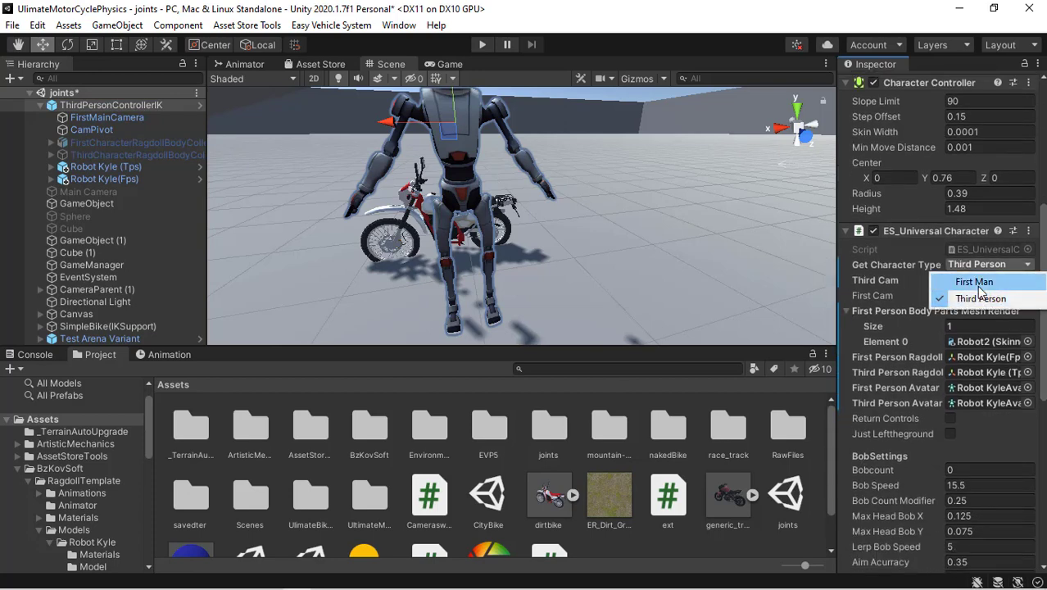
left_click(975, 282)
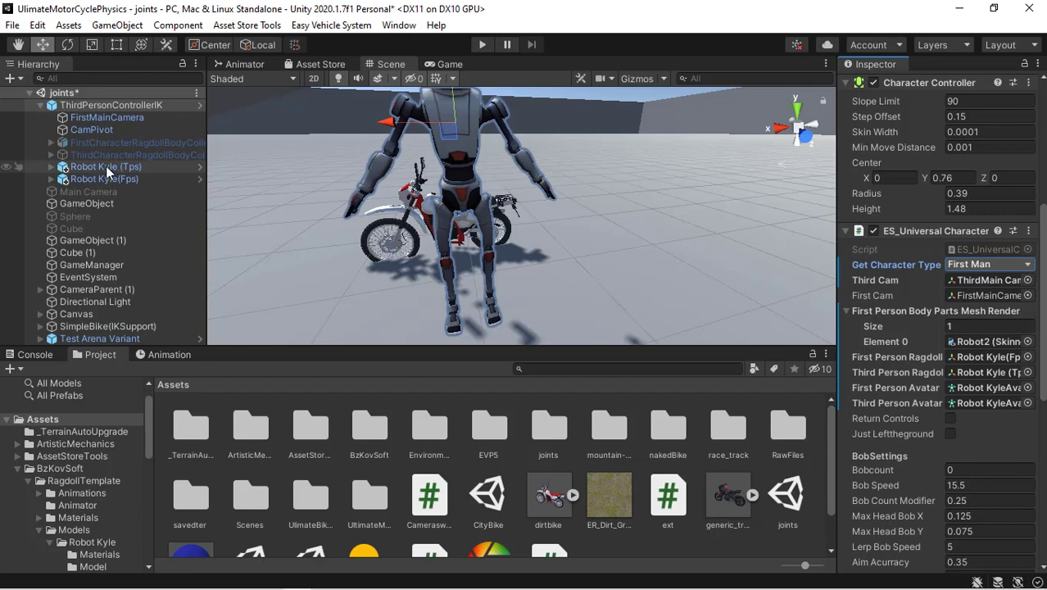
left_click(966, 266)
left_click(973, 299)
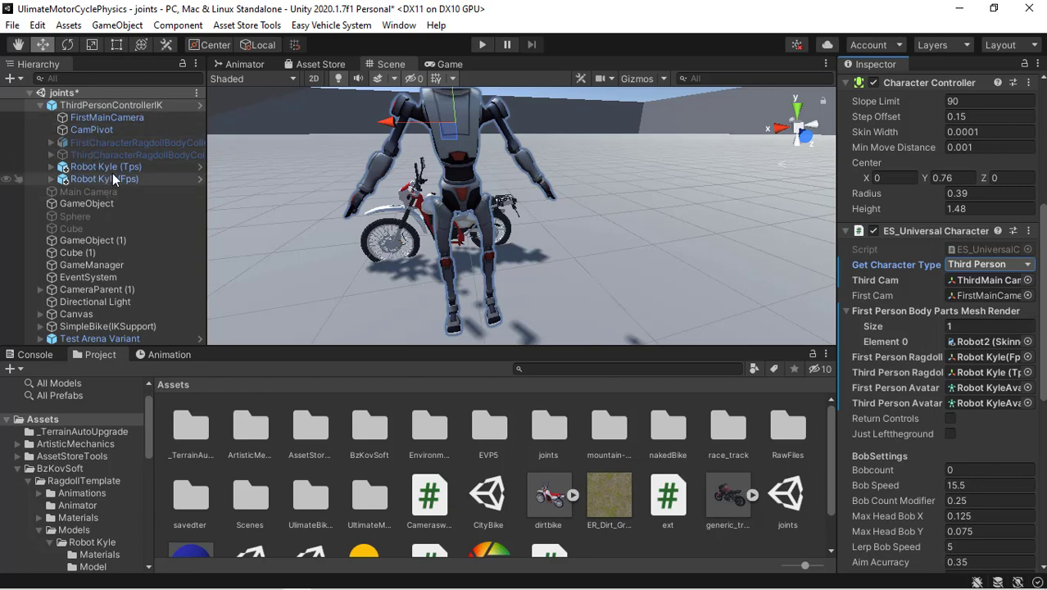
Play-test the scene with Robot Kyle (Tps) ordered above Robot Kyle(Fps), and exit play mode
left_click(41, 107)
left_click(40, 106)
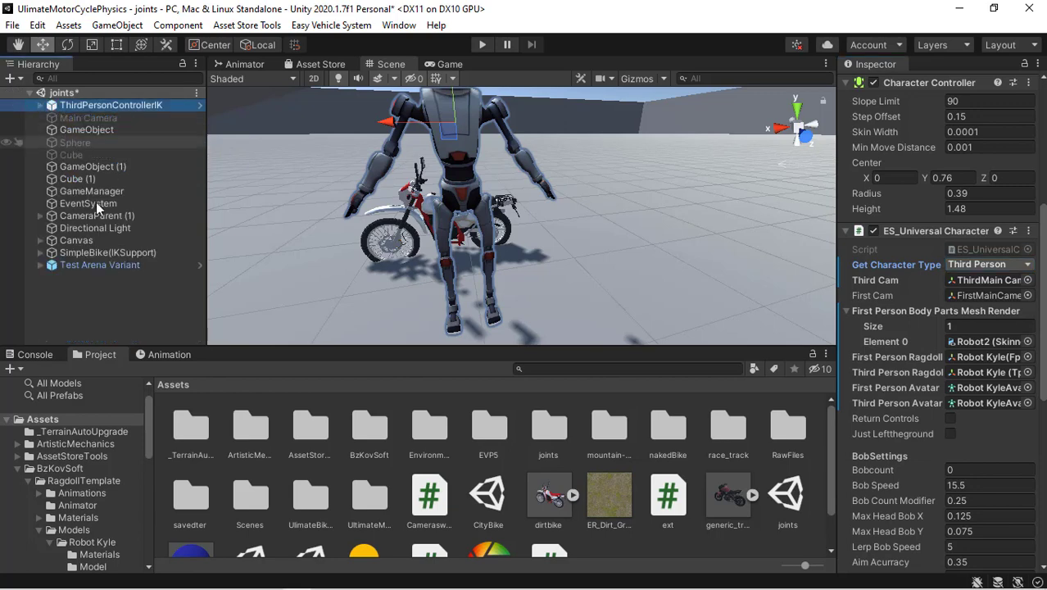
left_click(230, 274)
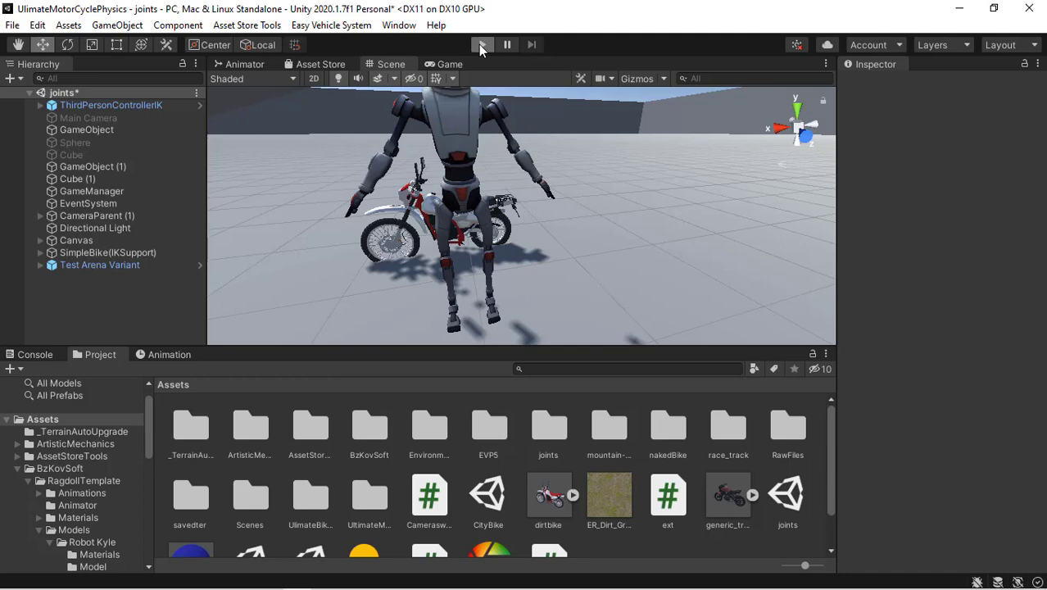
left_click(480, 46)
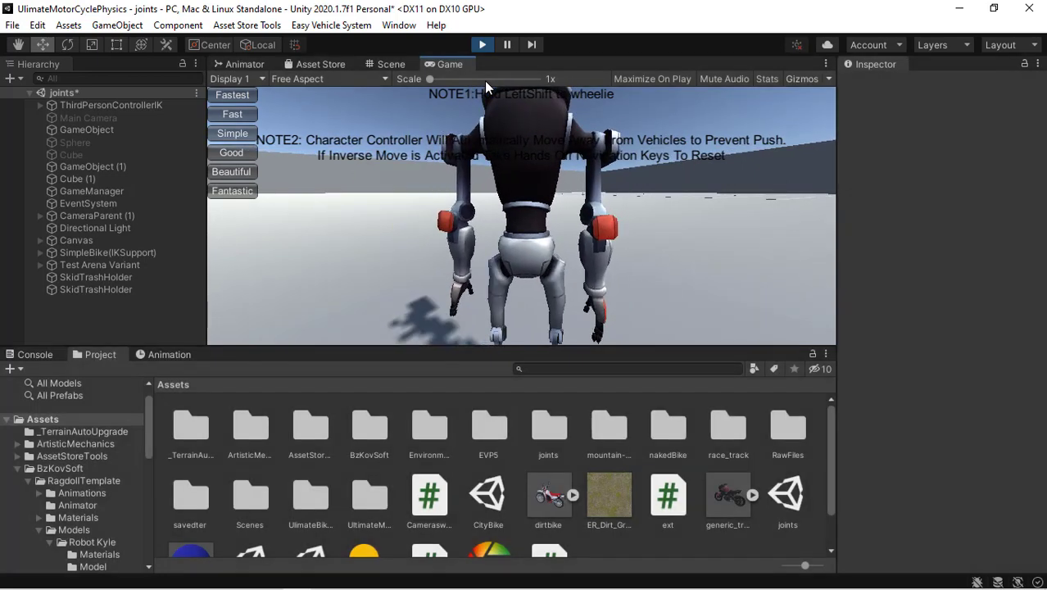
key("ctrl+p")
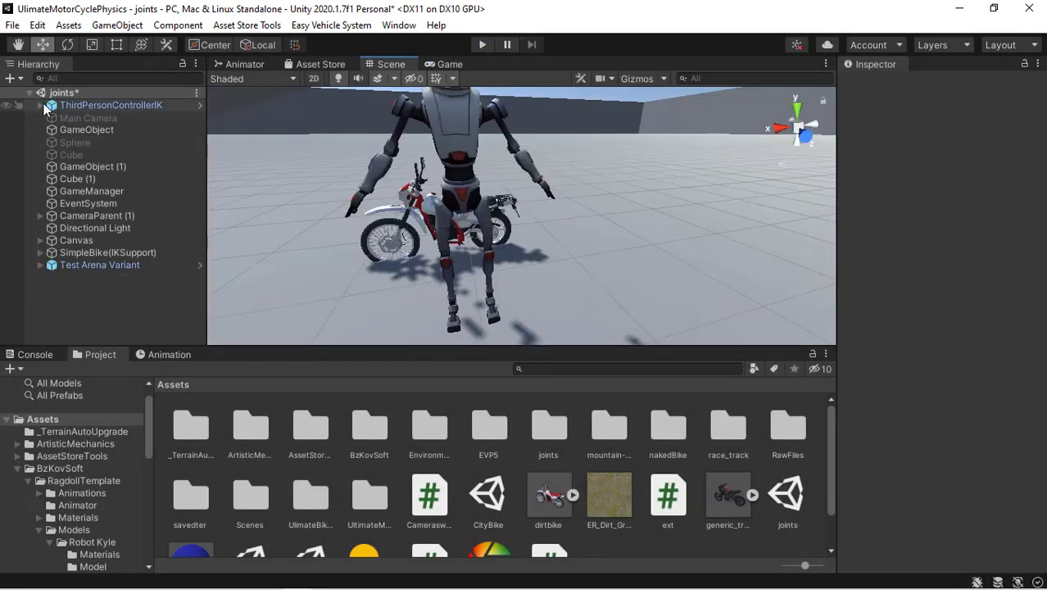
Test the scene with Robot Kyle (Tps) placed below Robot Kyle(Fps), and restore the order with Robot Kyle (Tps) first
left_click(39, 104)
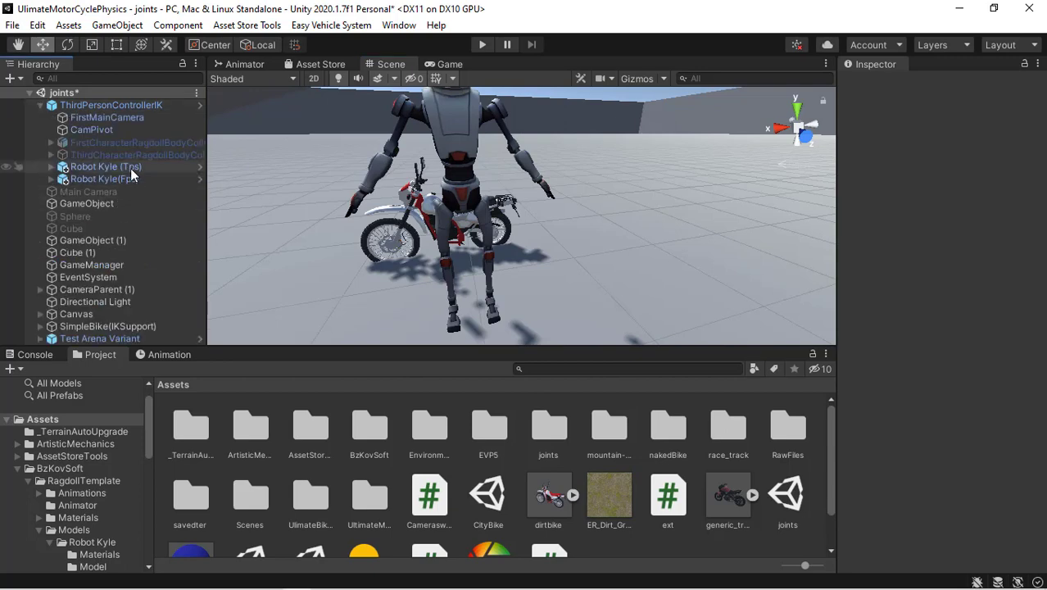
left_click_drag(127, 169, 132, 181)
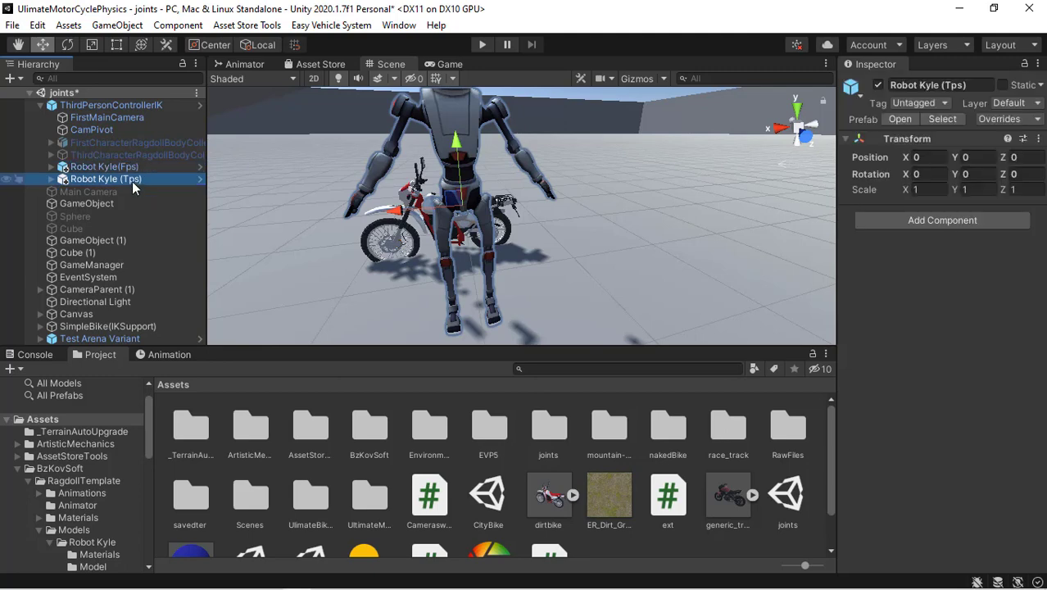
left_click(477, 49)
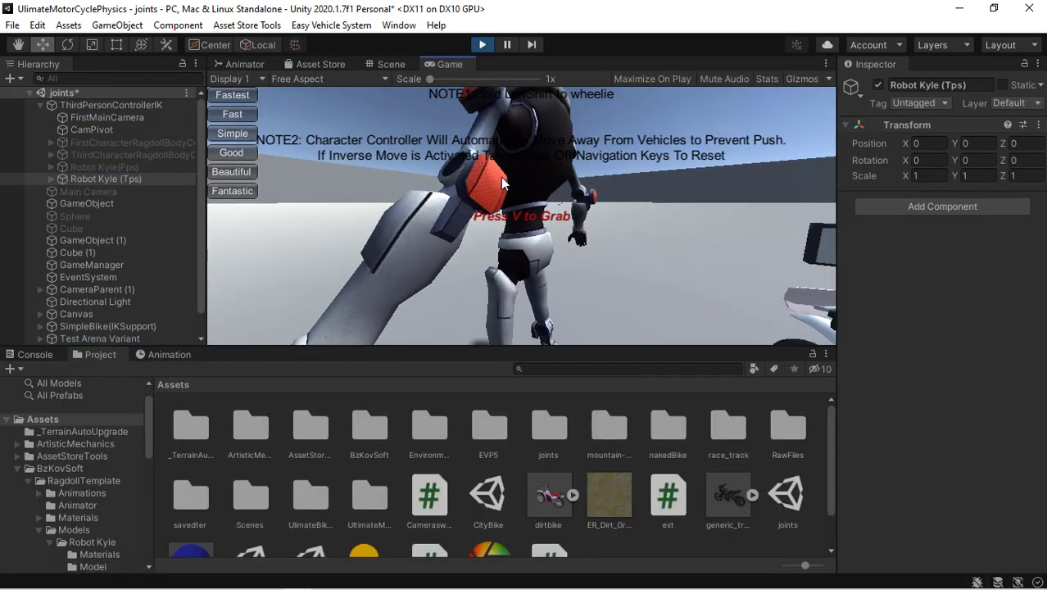
key("ctrl+p")
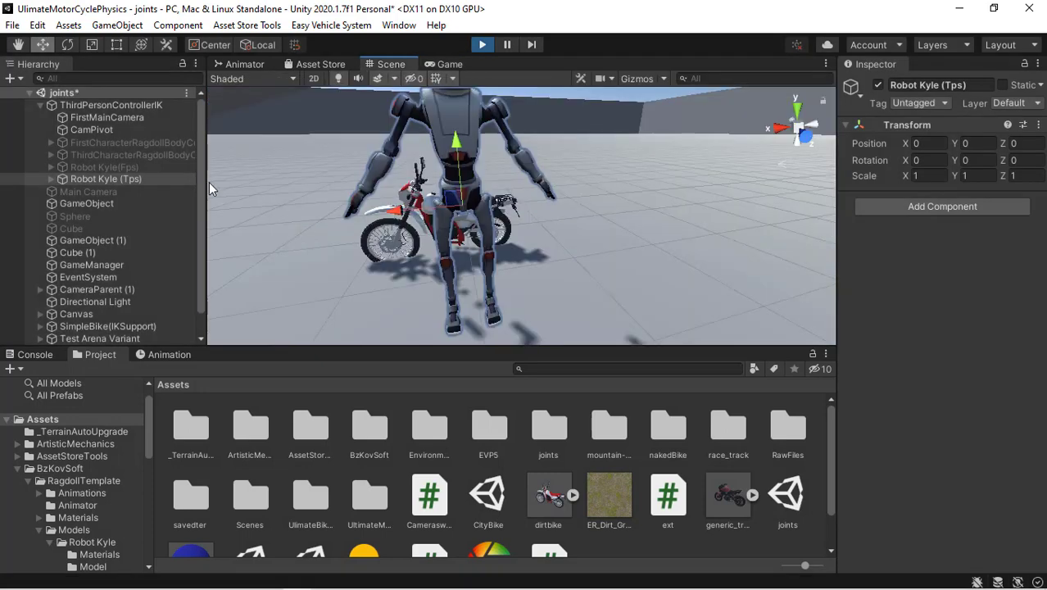
mouse_move(175, 183)
left_mouse_down()
mouse_move(171, 168)
mouse_move(157, 180)
mouse_move(164, 168)
left_mouse_up()
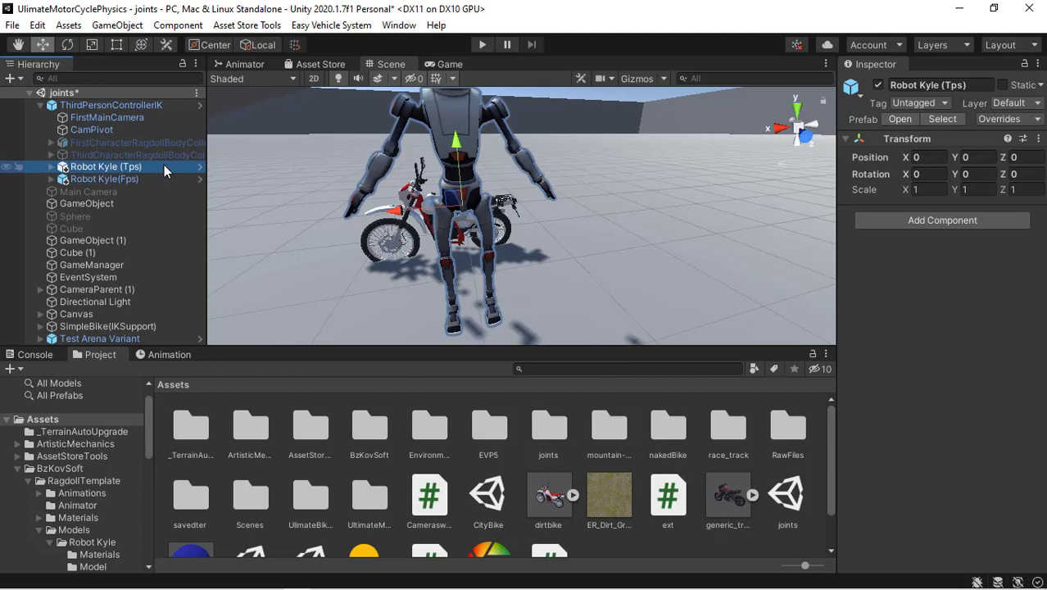
Check ThirdPersonControllerIK's camera assignments, and examine which object ThirdMain Camera under CameraParent (1) follows
left_click(115, 104)
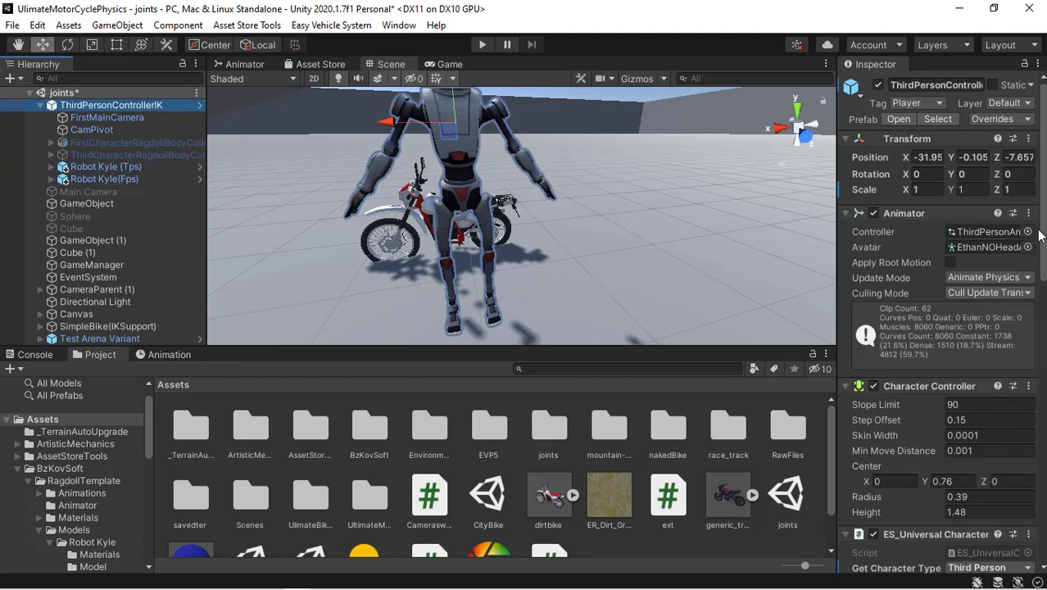
scroll(995, 307, "down", 8)
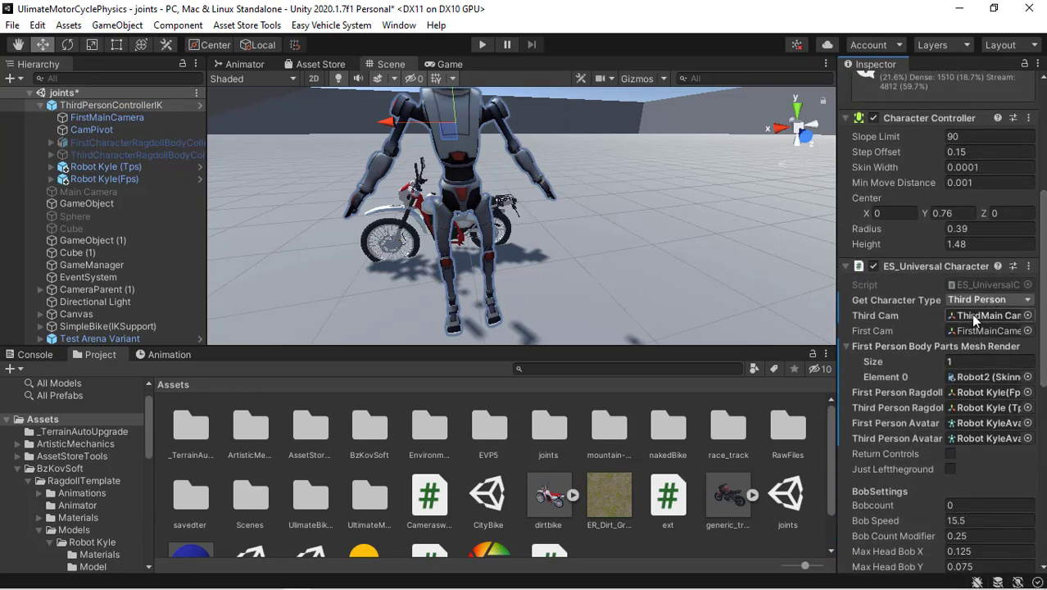
left_click(40, 105)
left_click(41, 105)
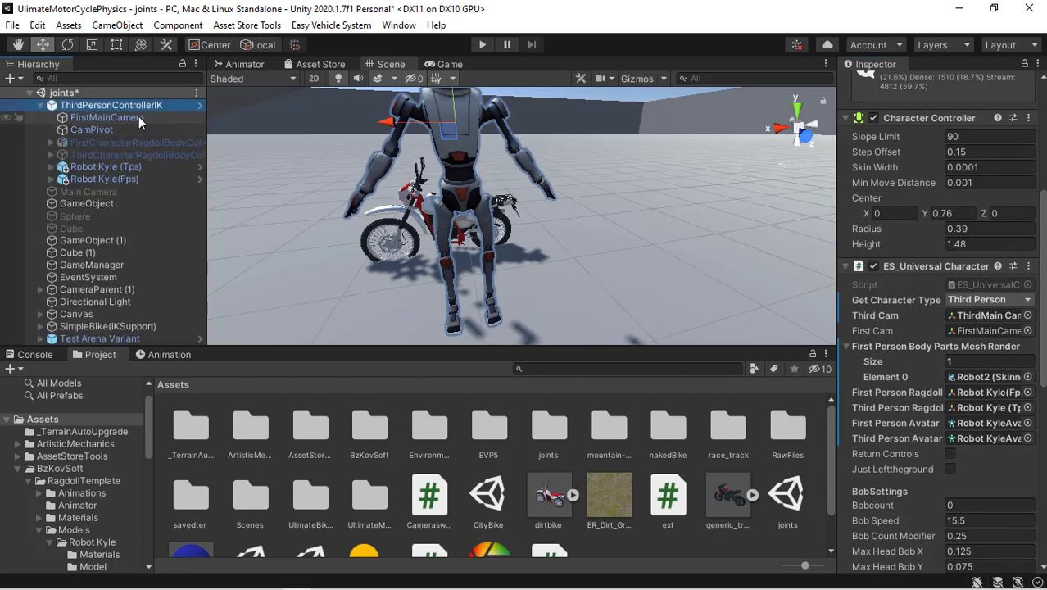
left_click(41, 105)
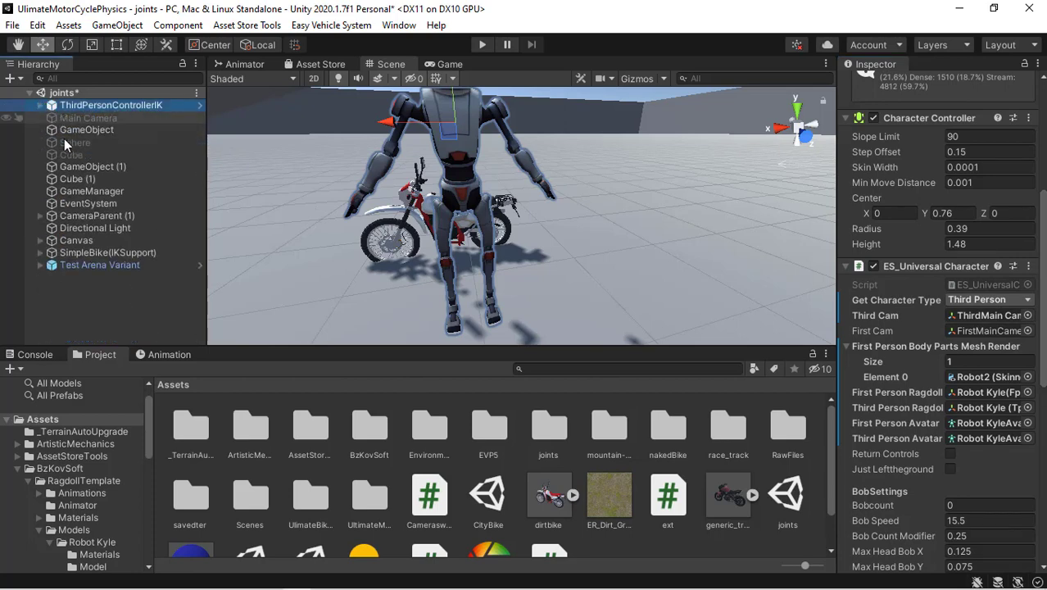
left_click(41, 216)
left_click(101, 244)
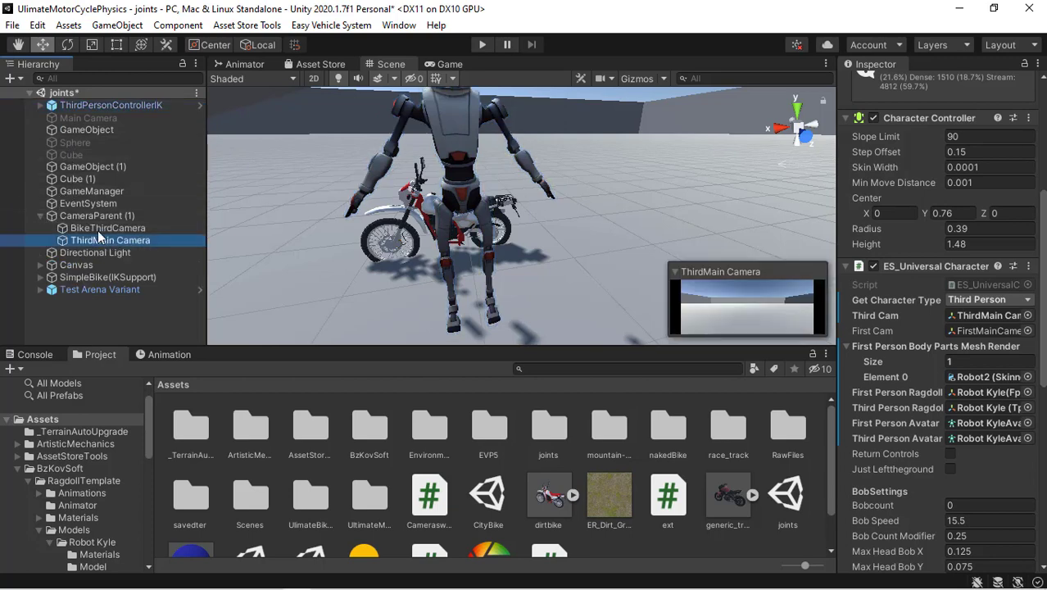
mouse_move(462, 204)
right_mouse_down()
mouse_move(470, 184)
mouse_move(469, 197)
right_mouse_up()
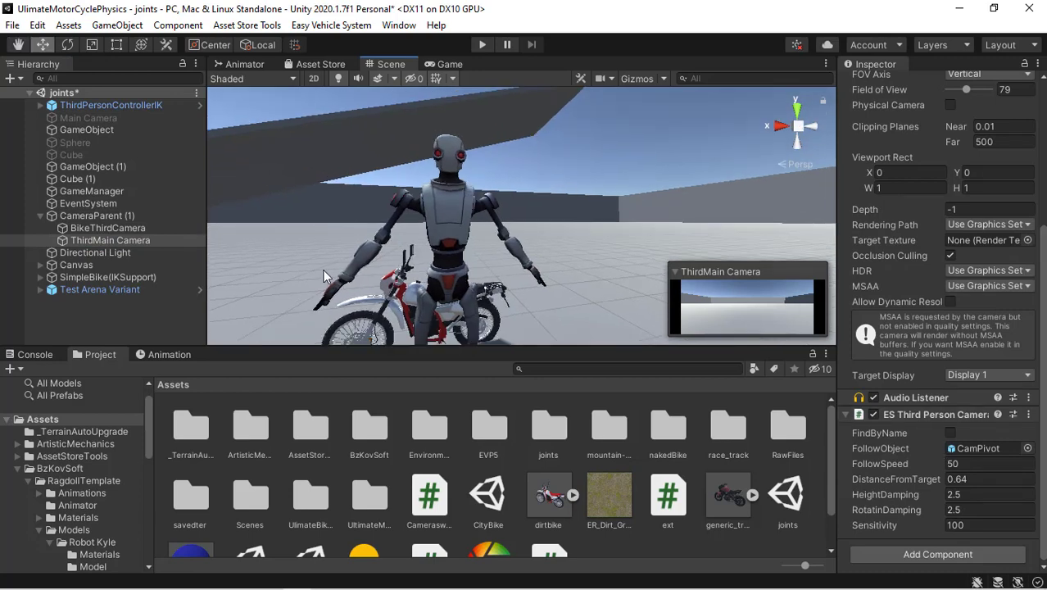
left_click(40, 216)
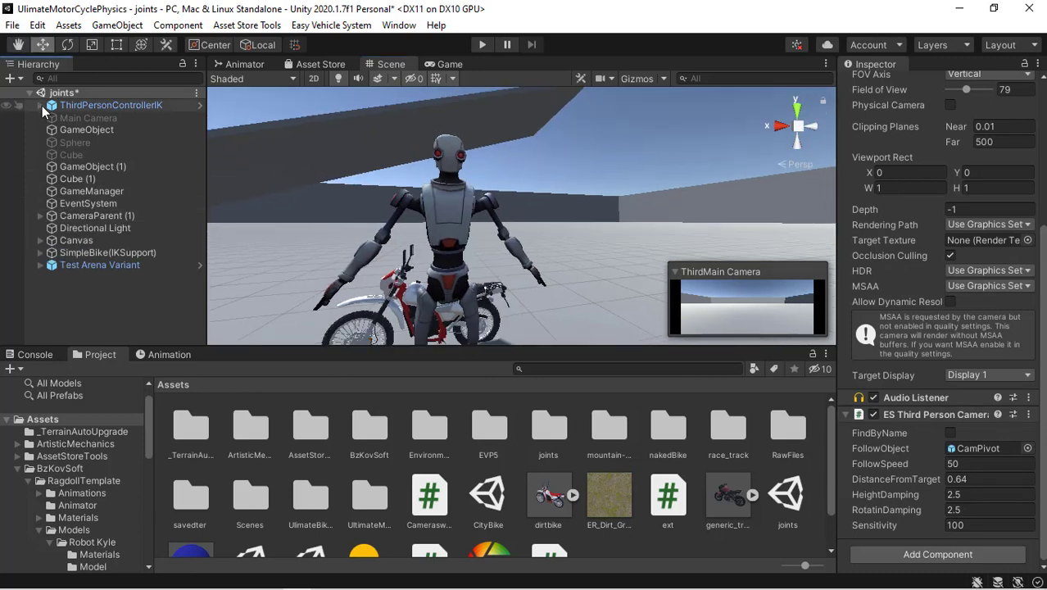
Raise ThirdPersonControllerIK's CamPivot to the robot's head height, at about Y 1.645, and collapse the controller's children
left_click(41, 106)
left_click(91, 130)
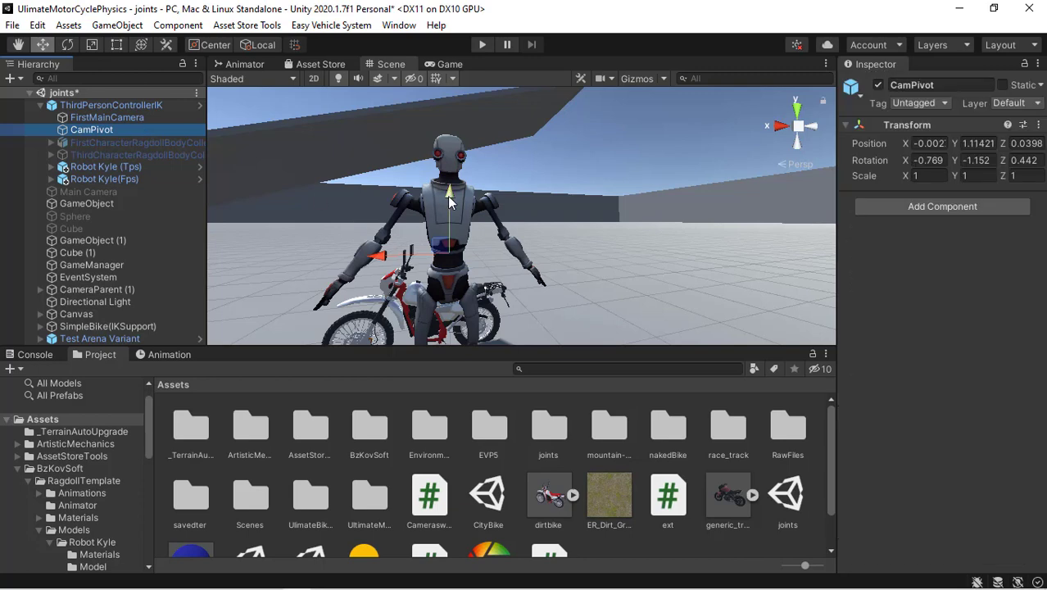
left_click_drag(449, 193, 447, 106)
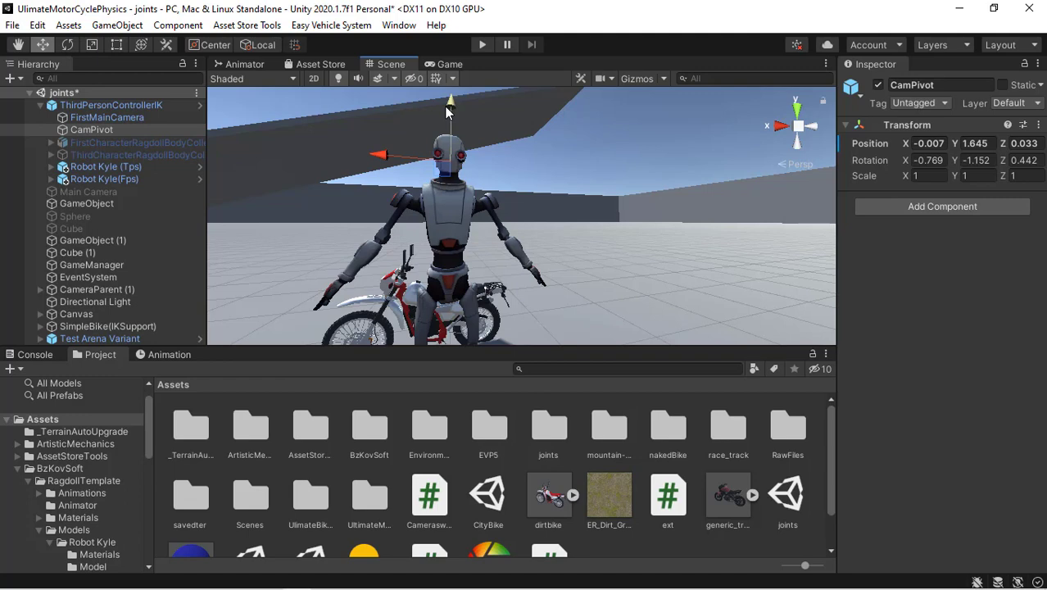
left_click(37, 104)
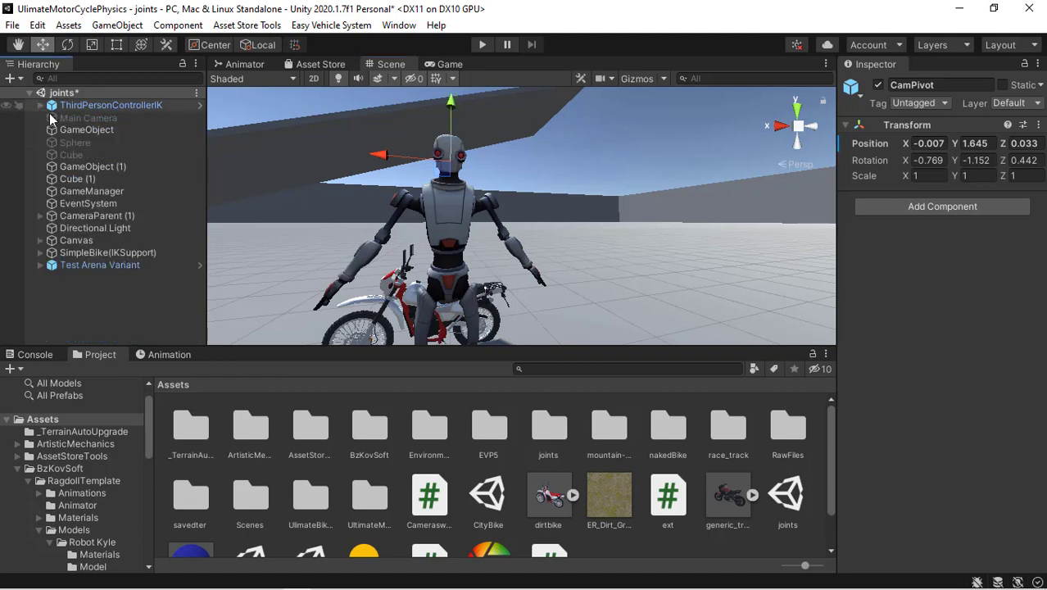
Play-test mounting and riding the bike with Robot Kyle, including a wheelie and both camera views, and exit play mode
left_click(124, 301)
key("ctrl+p")
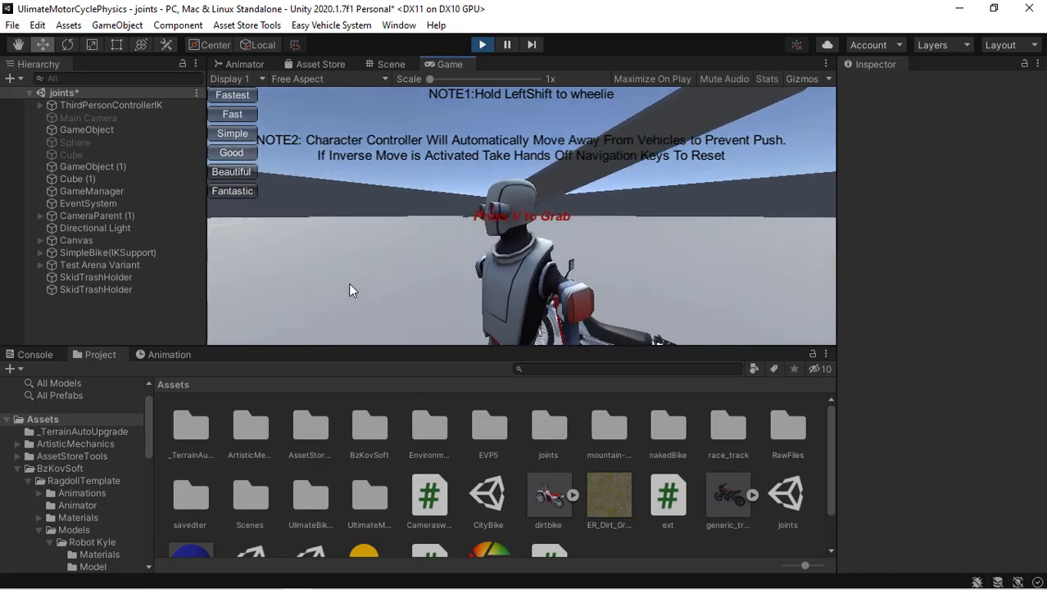
key("v")
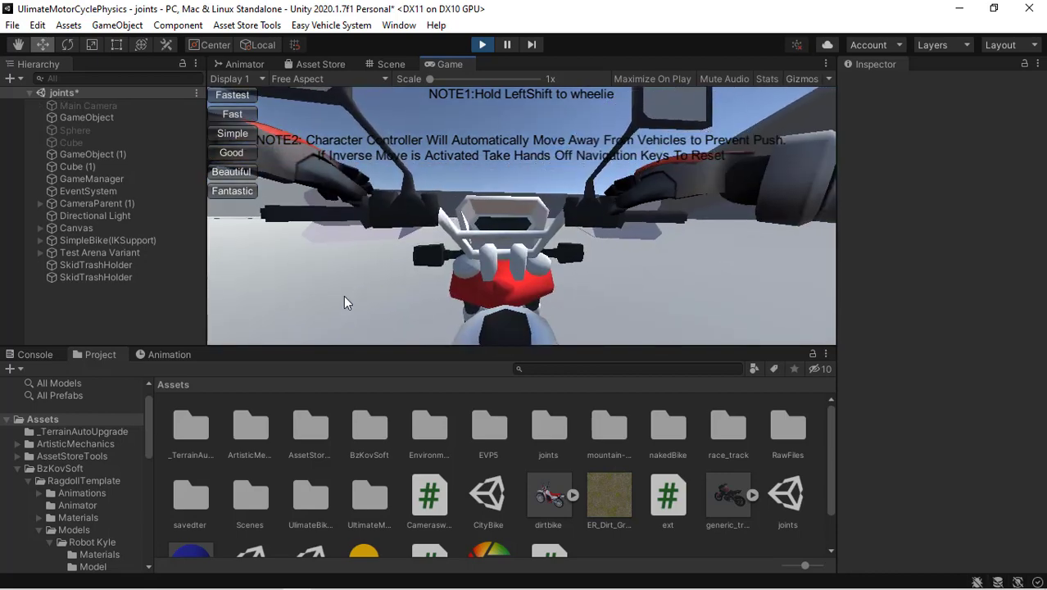
key("c")
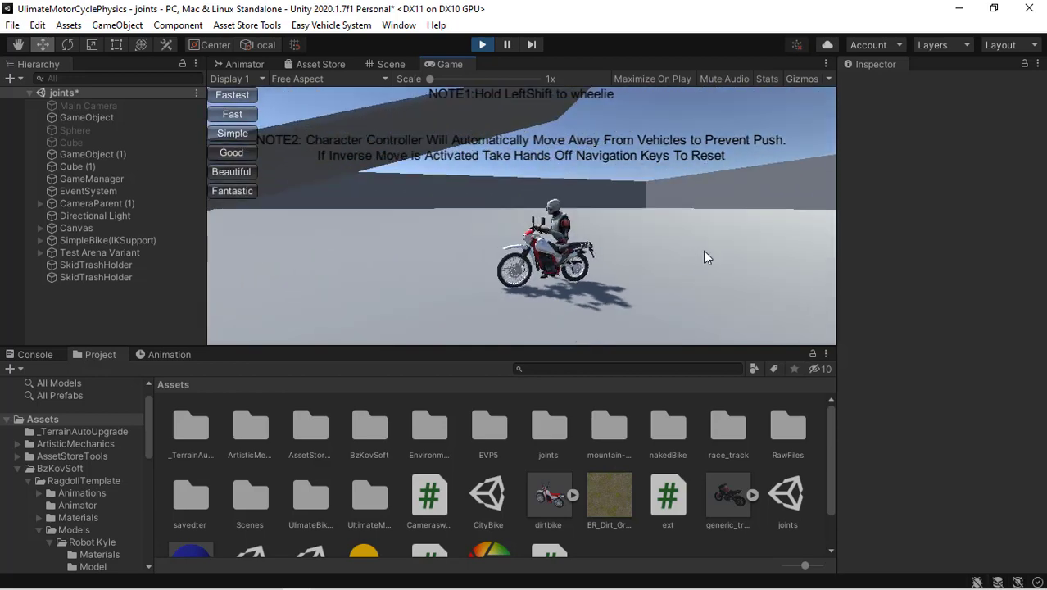
key("w")
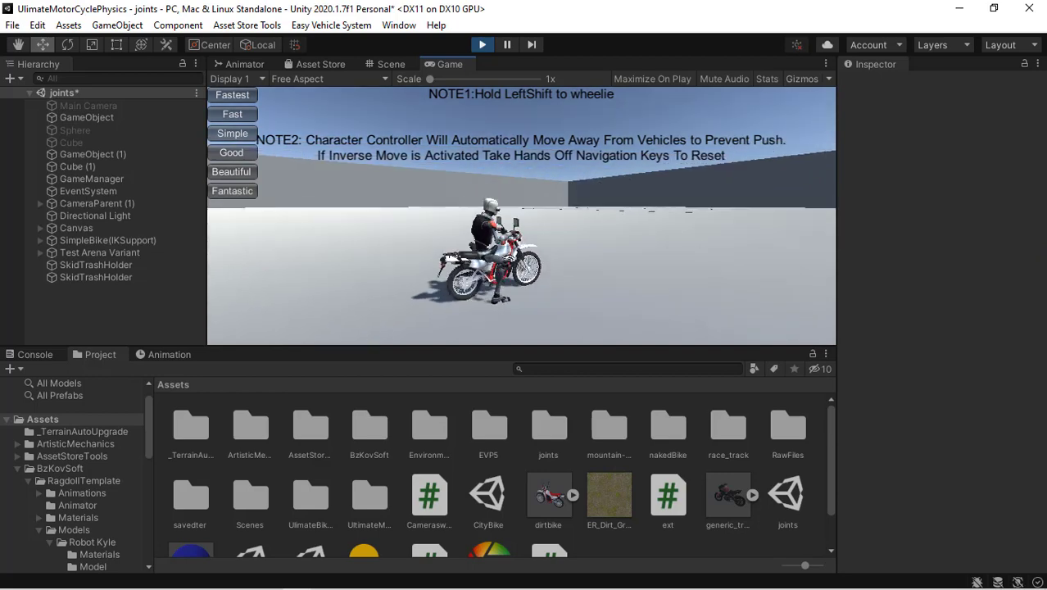
key("shift+w")
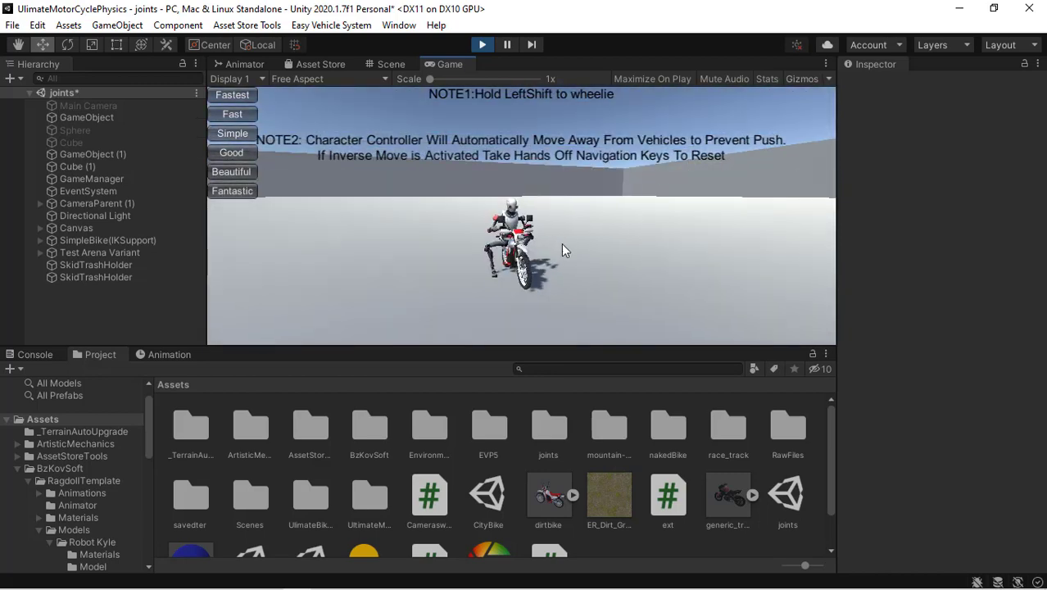
key("c")
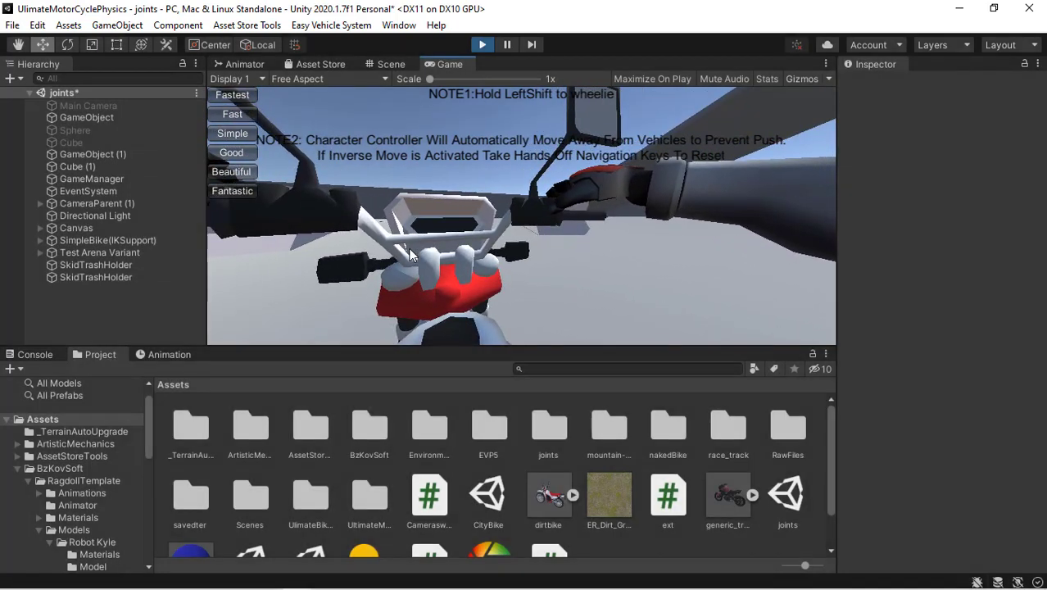
key("ctrl+p")
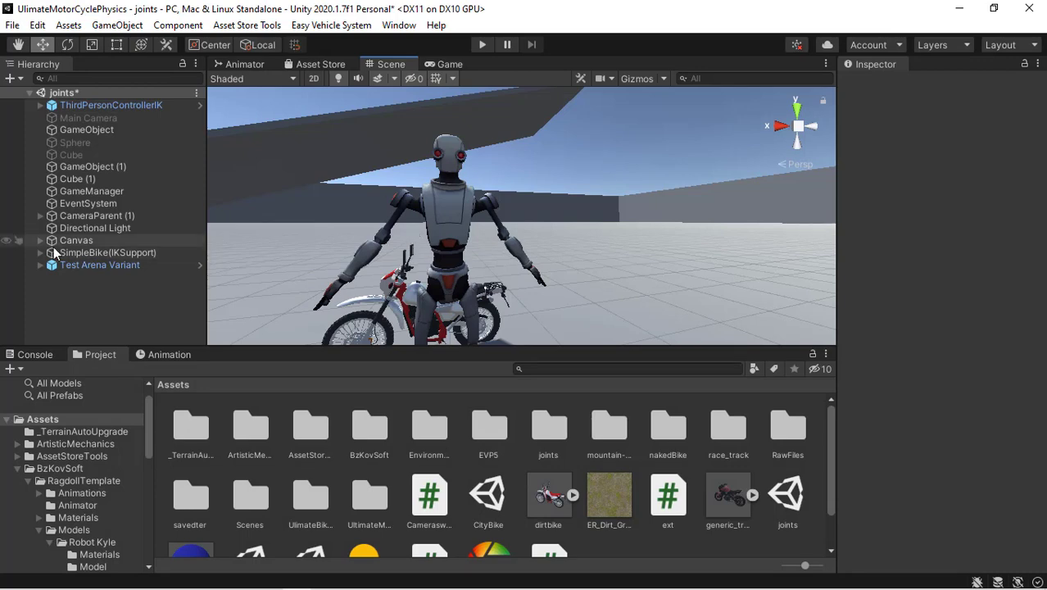
Expand SimpleBike(IKSupport) and its Dirt child, and show the scene gizmos around the bike's IK points
left_click(40, 252)
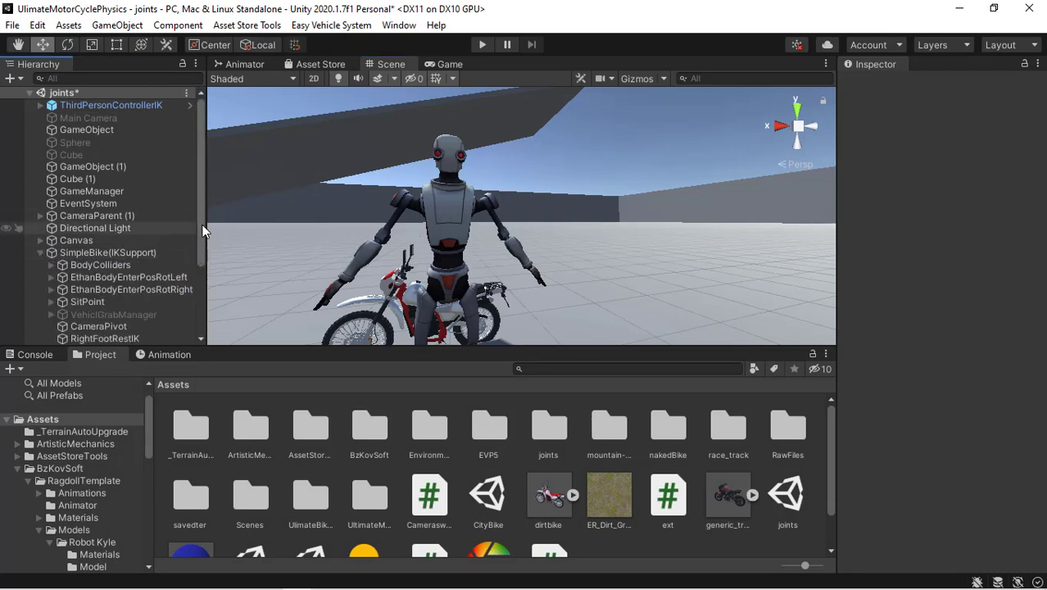
scroll(200, 247, "down", 5)
scroll(196, 295, "down", 1)
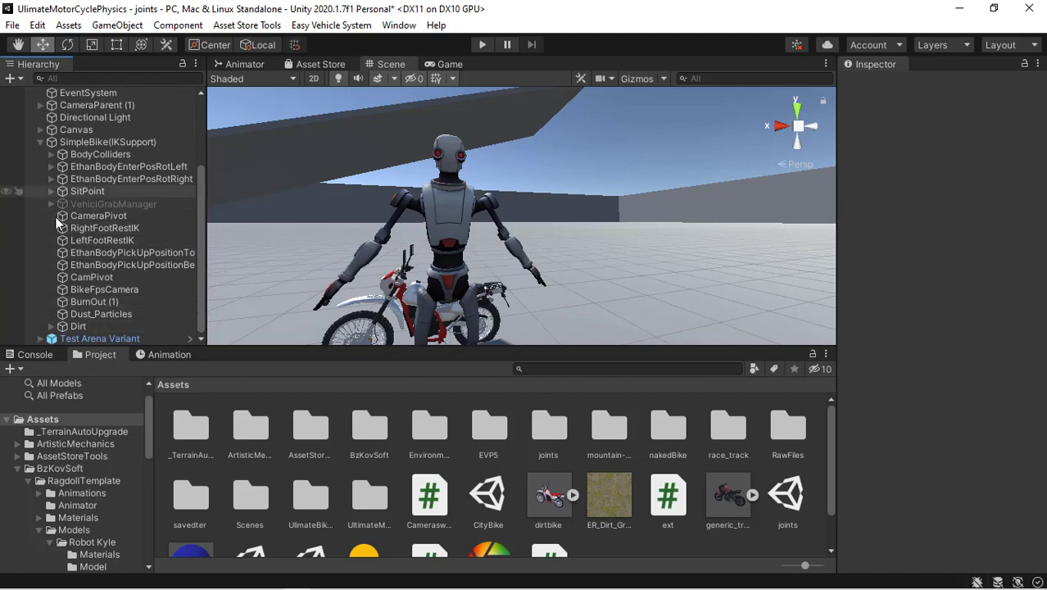
left_click(51, 326)
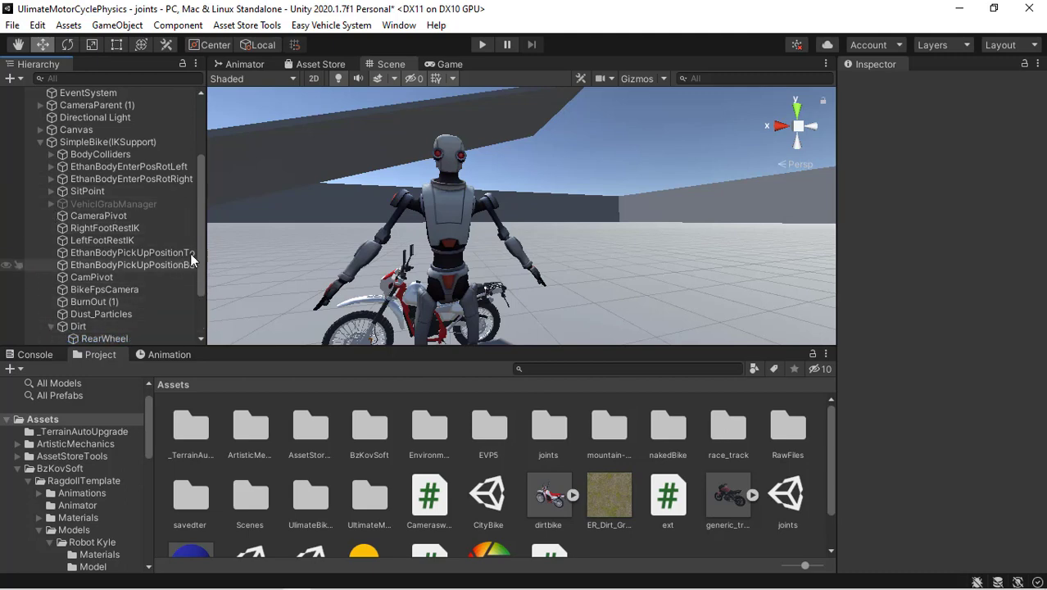
scroll(199, 295, "down", 4)
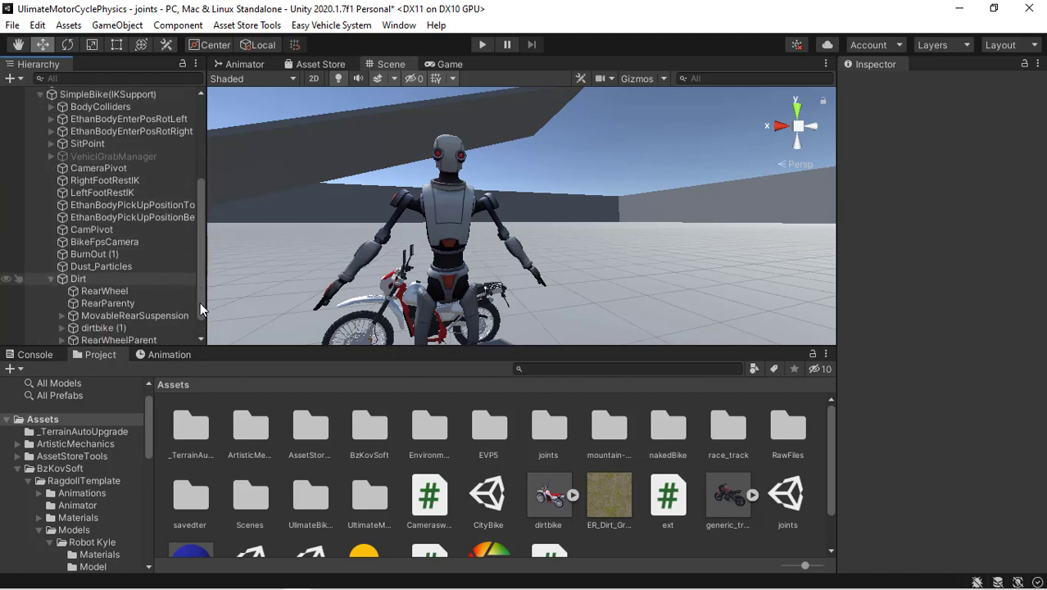
left_click(635, 79)
right_click_drag(588, 294, 588, 294)
key("w")
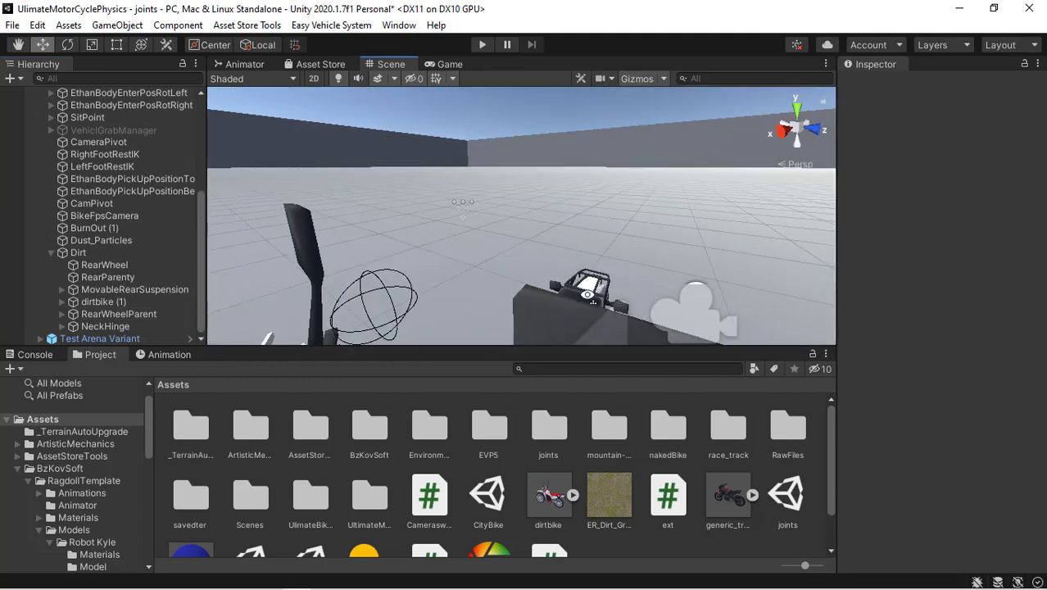
right_click_drag(560, 257, 560, 256)
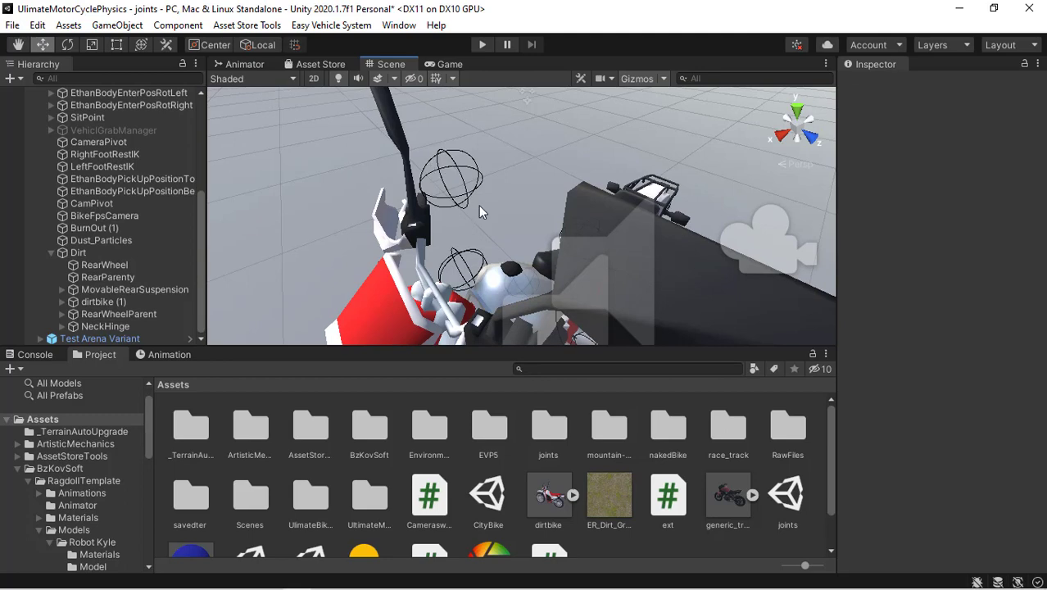
right_click_drag(479, 205, 559, 292)
scroll(559, 292, "up", 3)
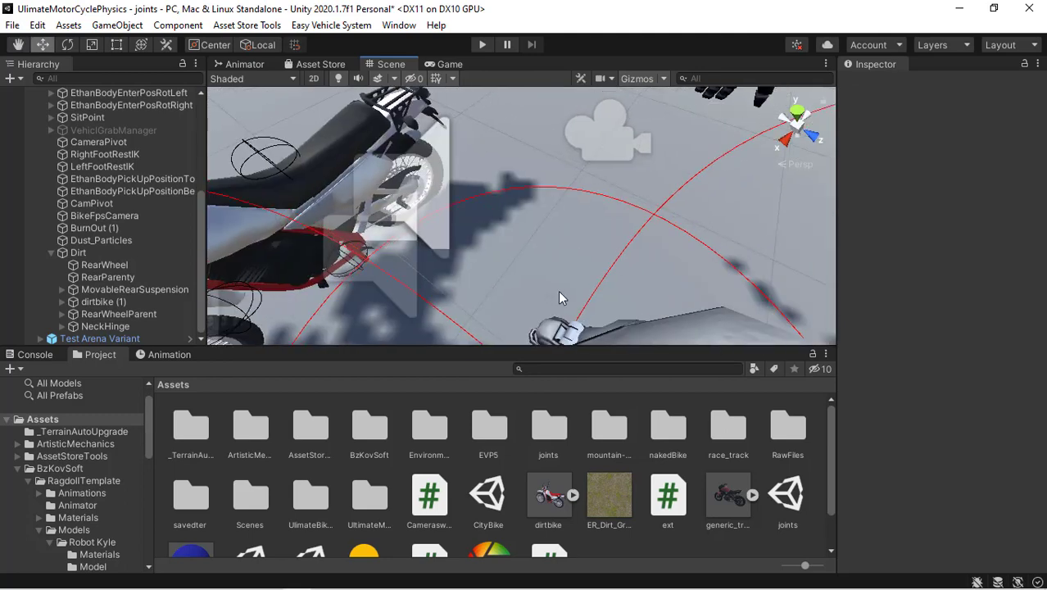
left_click_drag(558, 299, 529, 199, "alt")
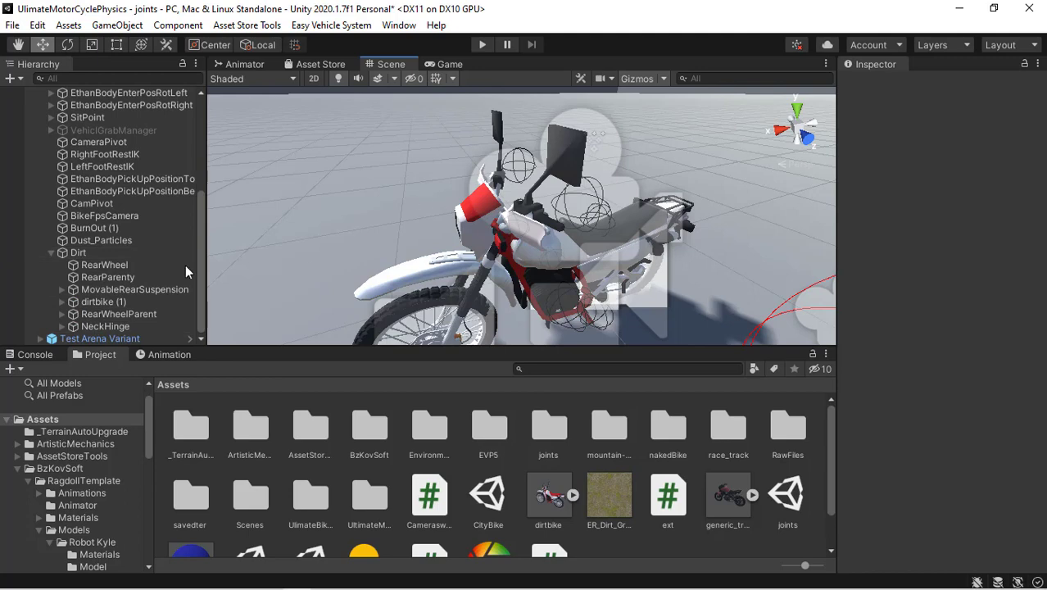
Nudge LeftHandIkTarget and RightHandIkTarget under NeckHinge together along the vertical axis at the handlebars
left_click(62, 327)
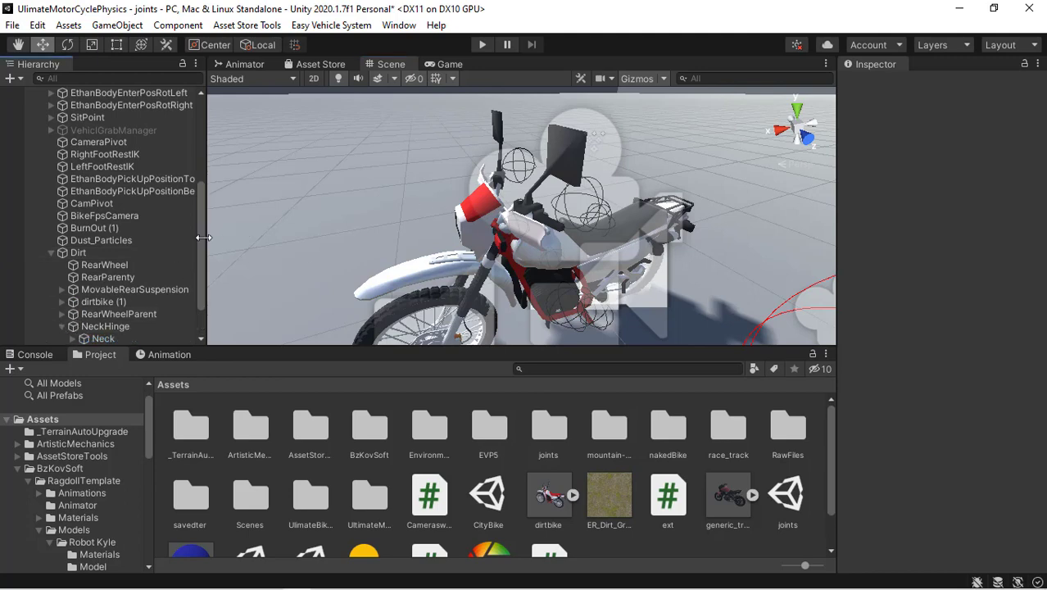
left_click_drag(201, 239, 202, 277)
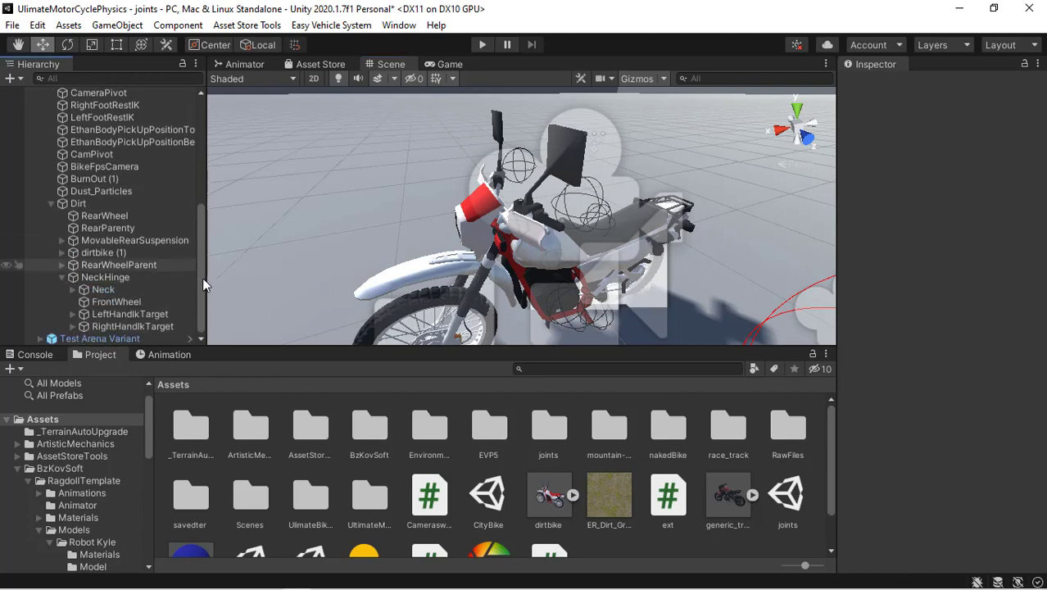
left_click(137, 315)
left_click(147, 328)
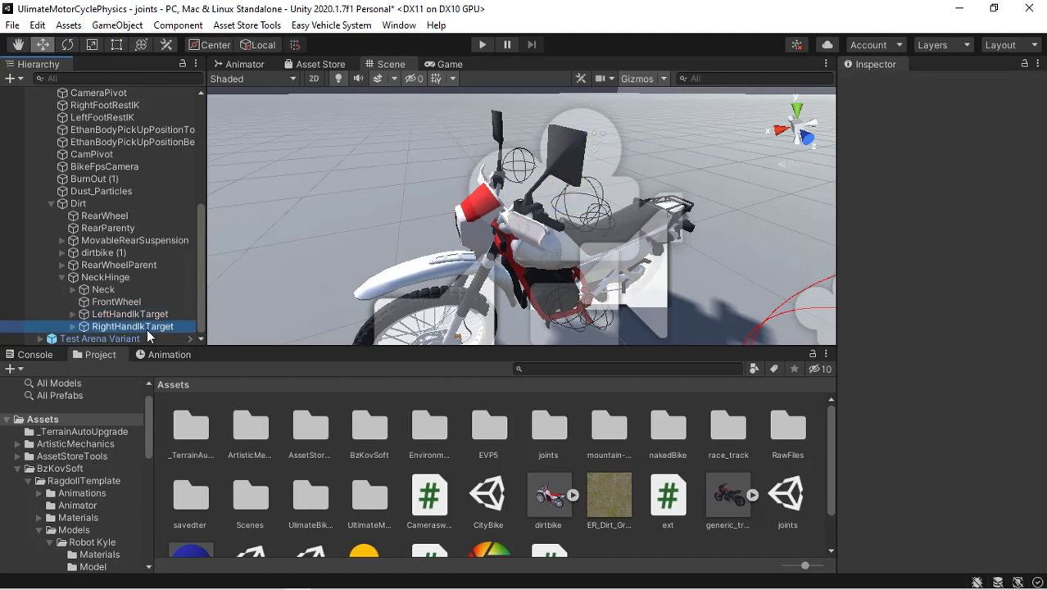
left_click(141, 314, "ctrl")
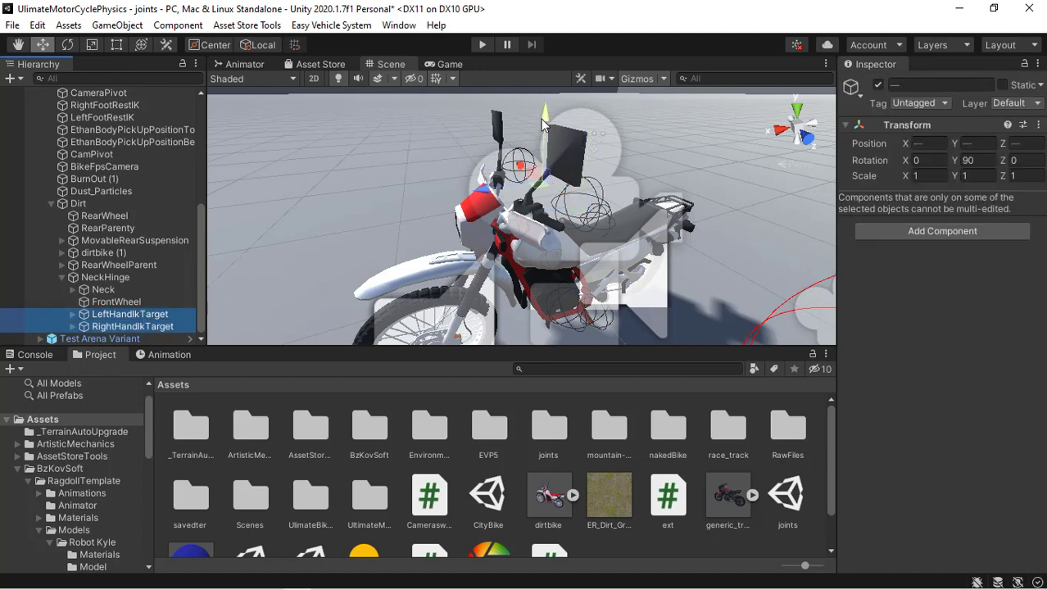
left_click(542, 122)
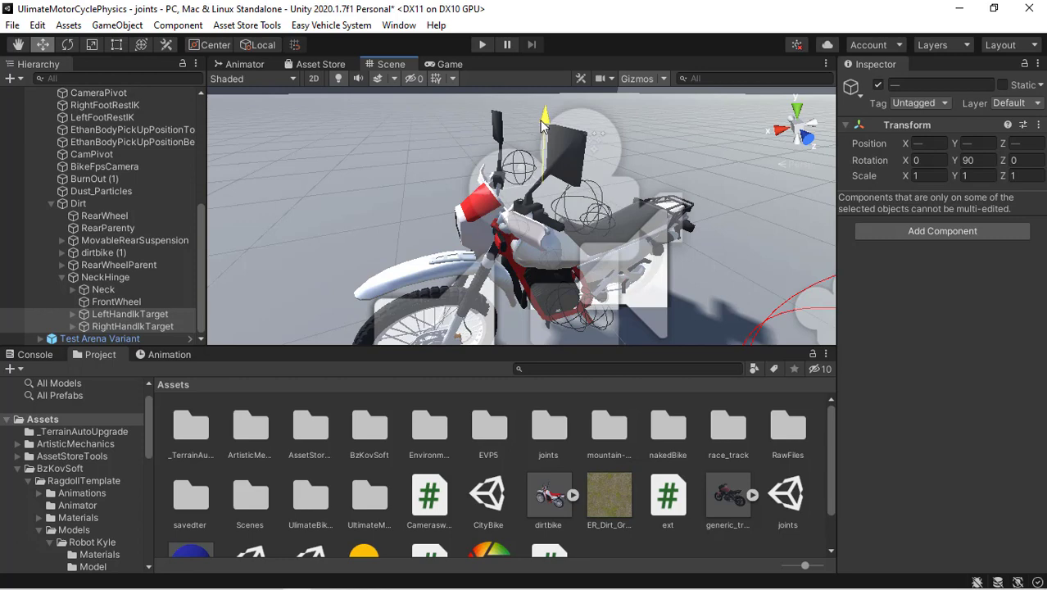
Raise SimpleBike(IKSupport)'s SitPoint to about Y 0.634, save the scene, and collapse the bike's children
right_click_drag(527, 203, 527, 204)
left_click_drag(200, 220, 186, 183)
left_click(188, 184)
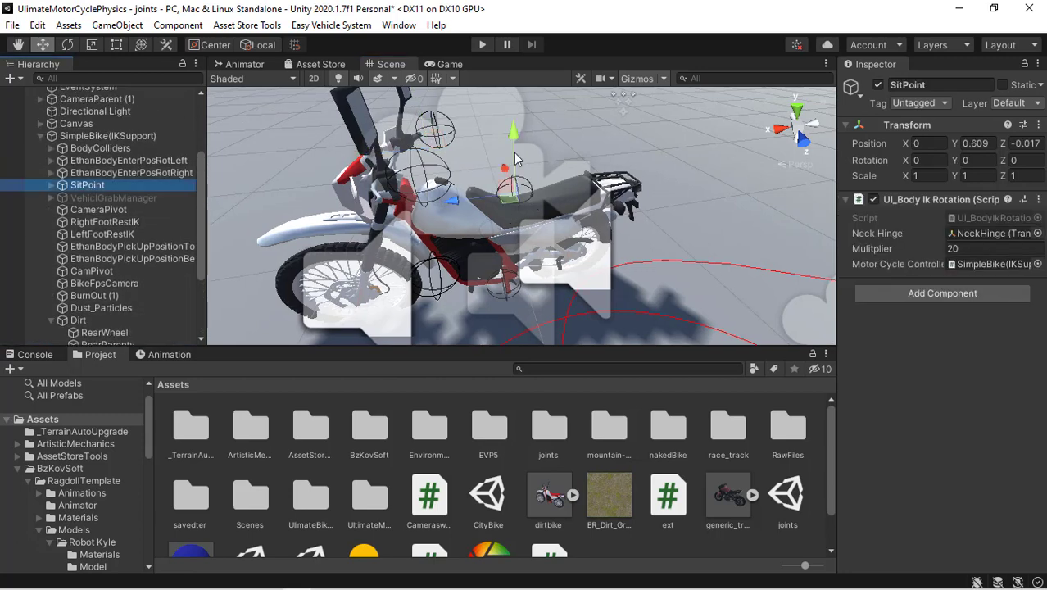
left_click_drag(513, 135, 513, 132)
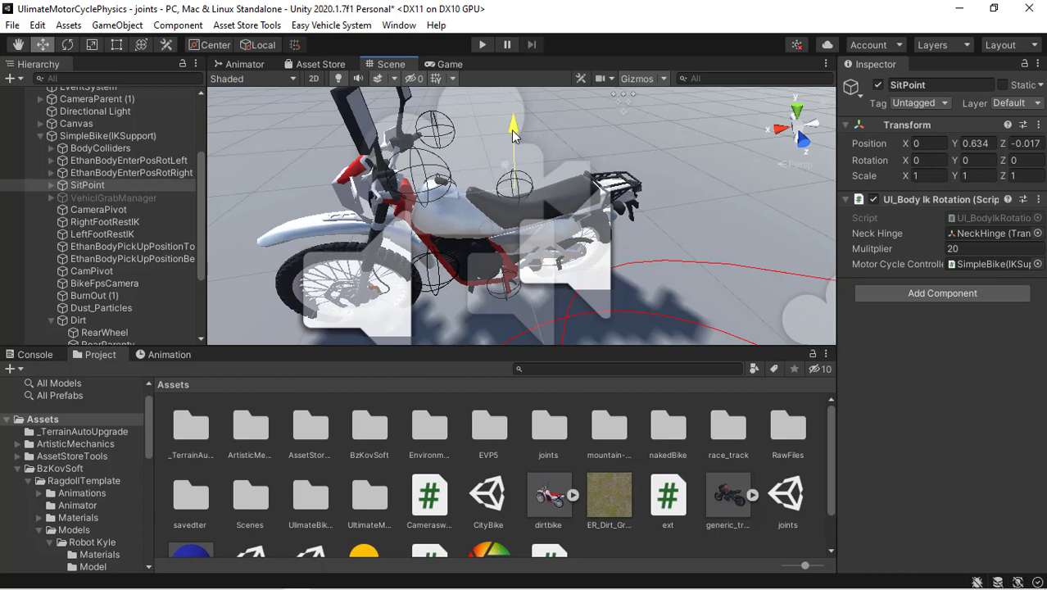
key("ctrl+s")
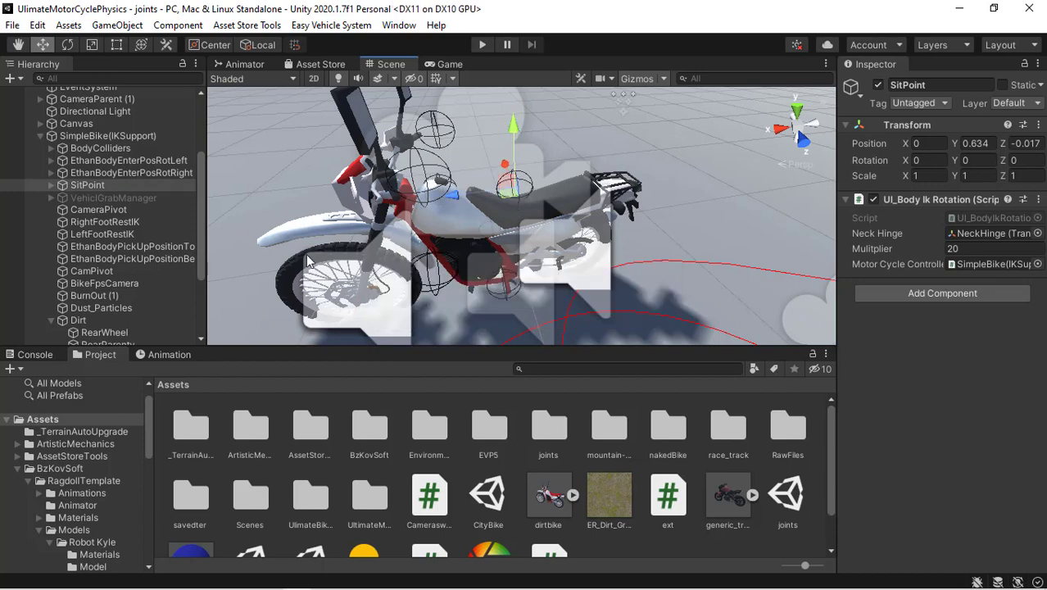
left_click(35, 139)
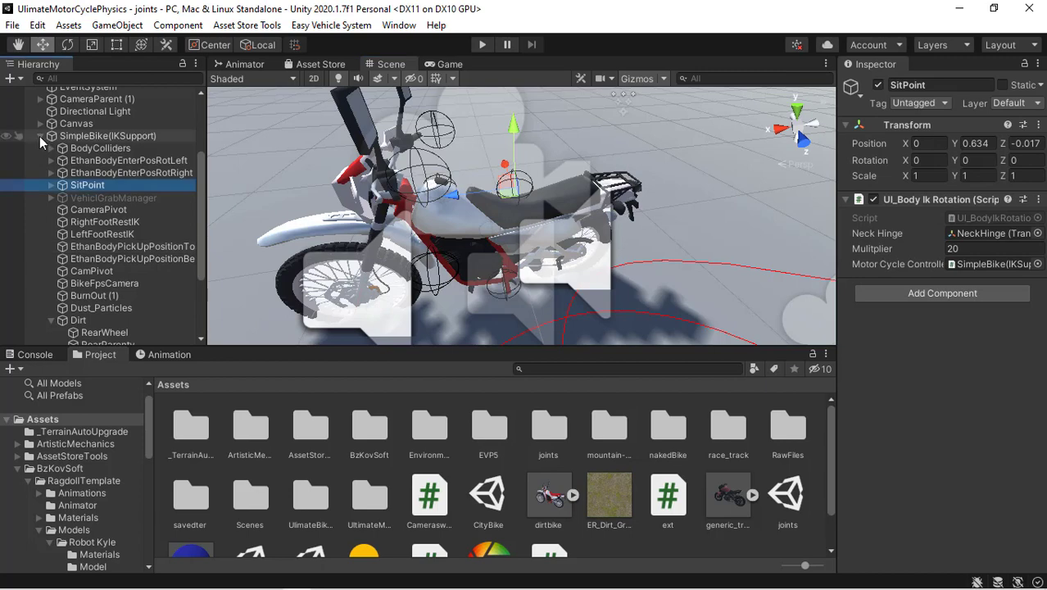
left_click(40, 137)
left_click(130, 309)
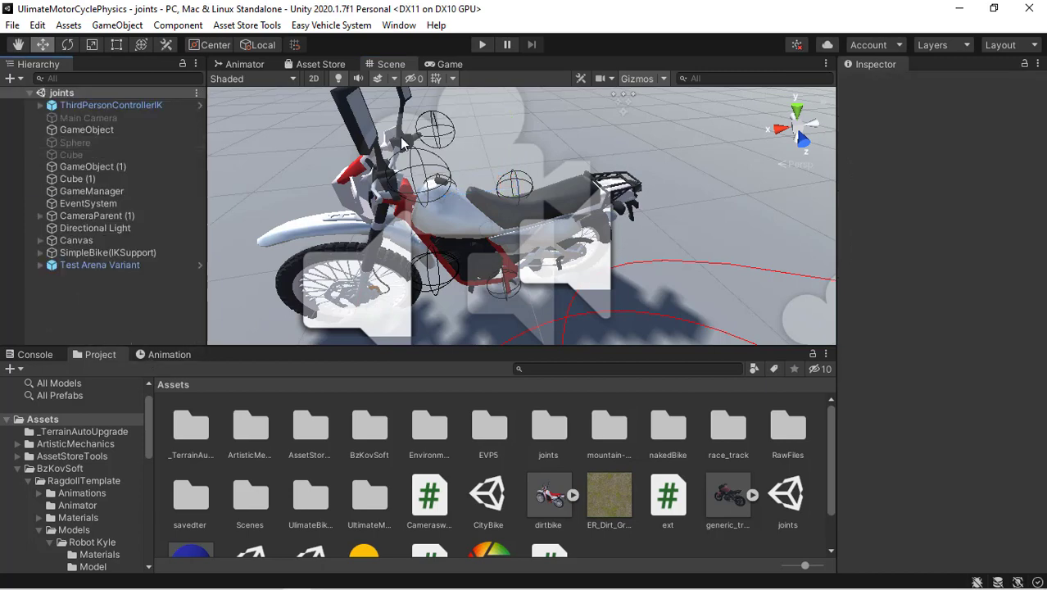
Play-test mounting the bike with Robot Kyle, and check the hands on the handlebars in first-person view while steering
left_click(480, 45)
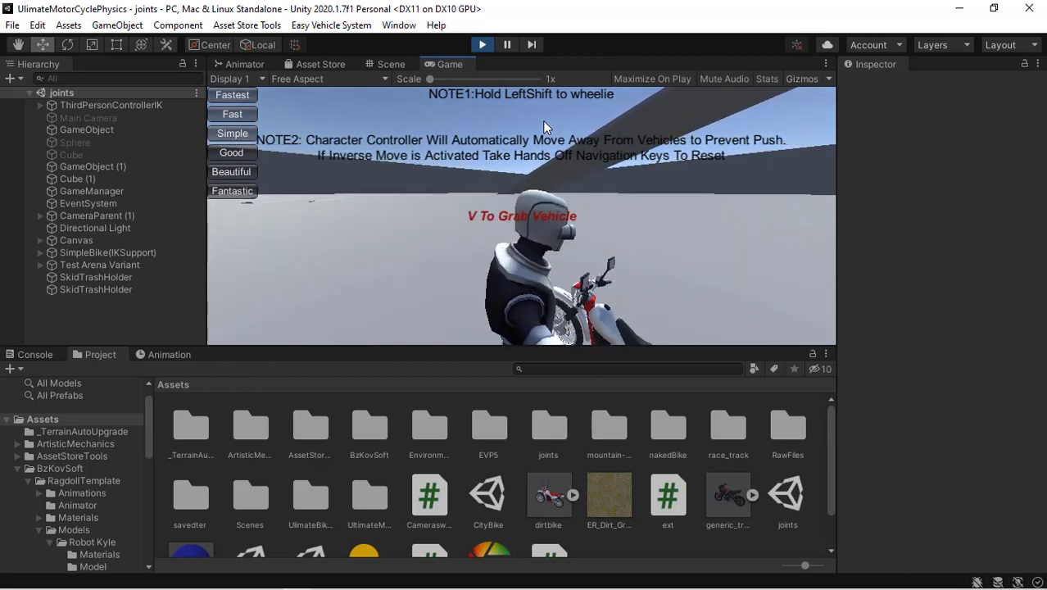
key("v")
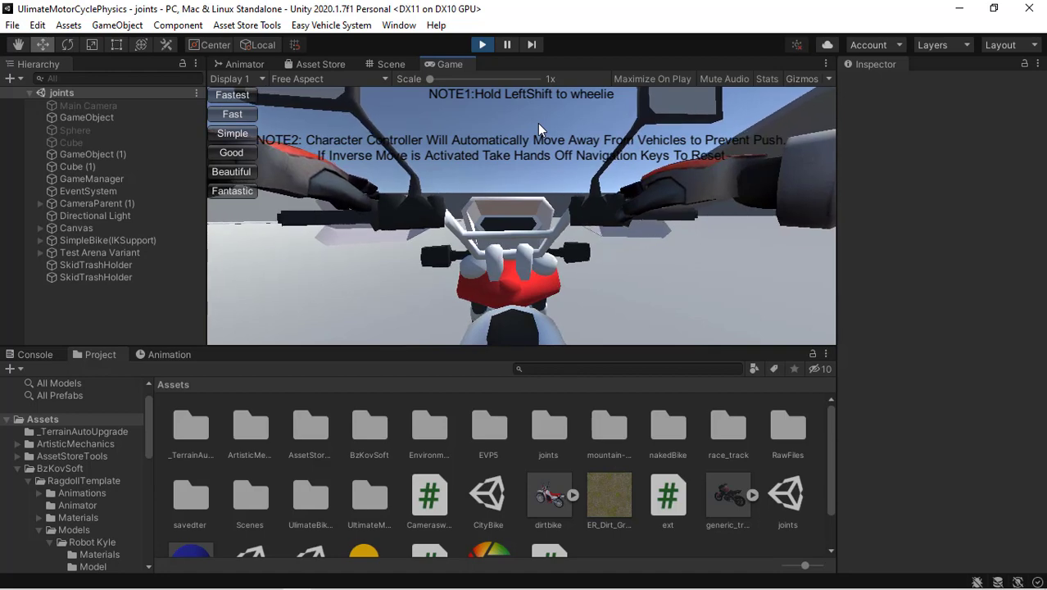
key("Left")
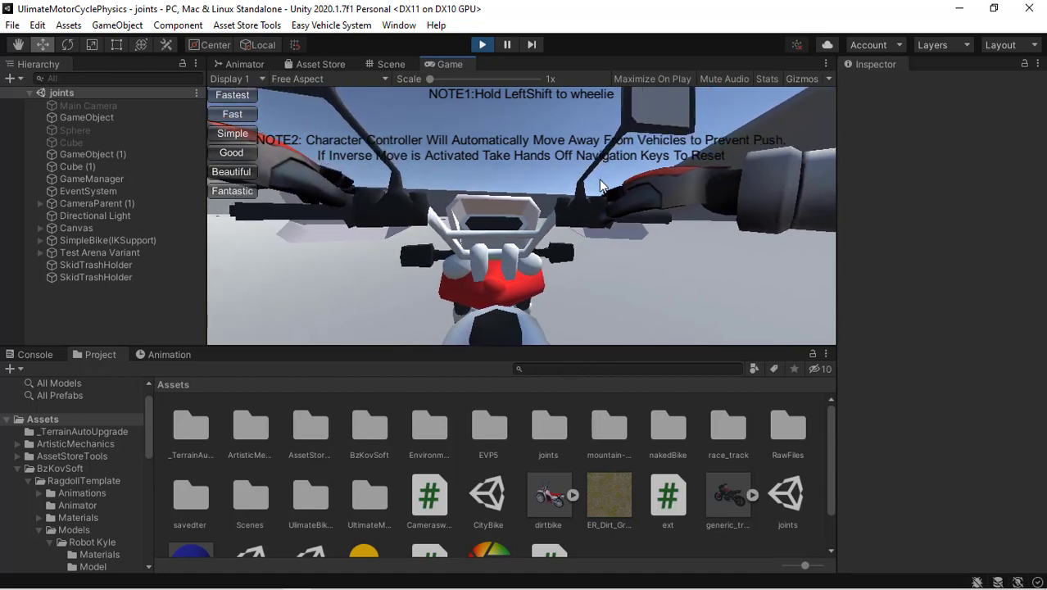
left_click(825, 63)
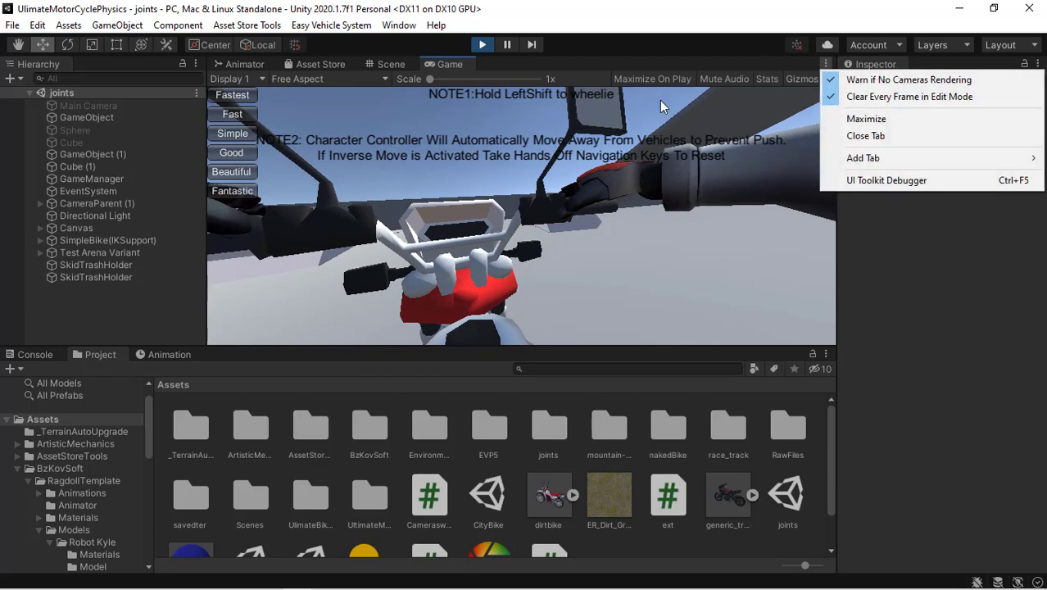
left_click(394, 69)
With play mode running, select LeftHandIkTarget and RightHandIkTarget under the bike's NeckHinge and nudge them together along the vertical axis
left_click(392, 64)
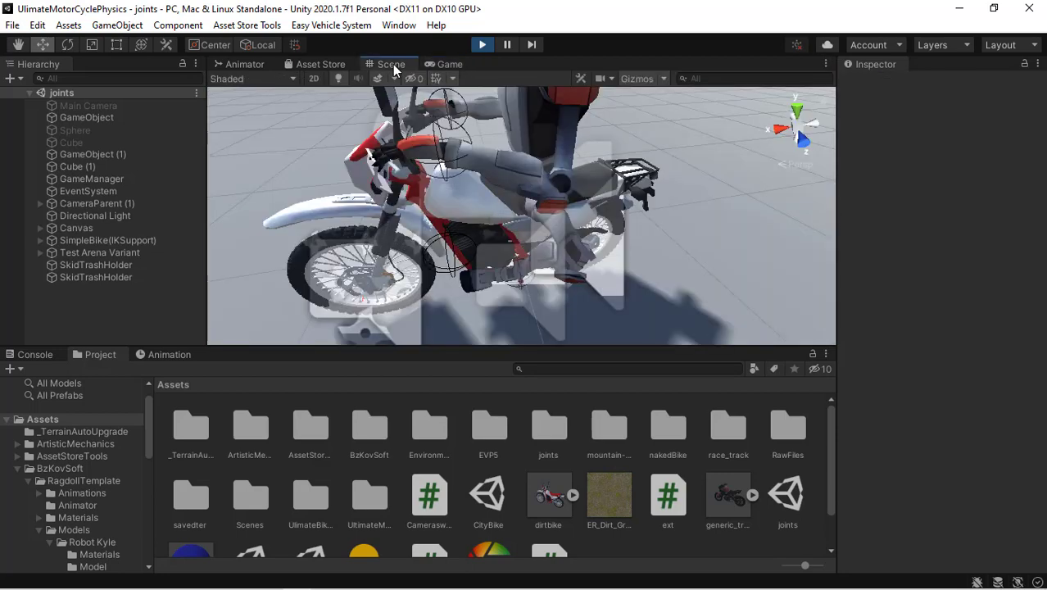
left_click(41, 239)
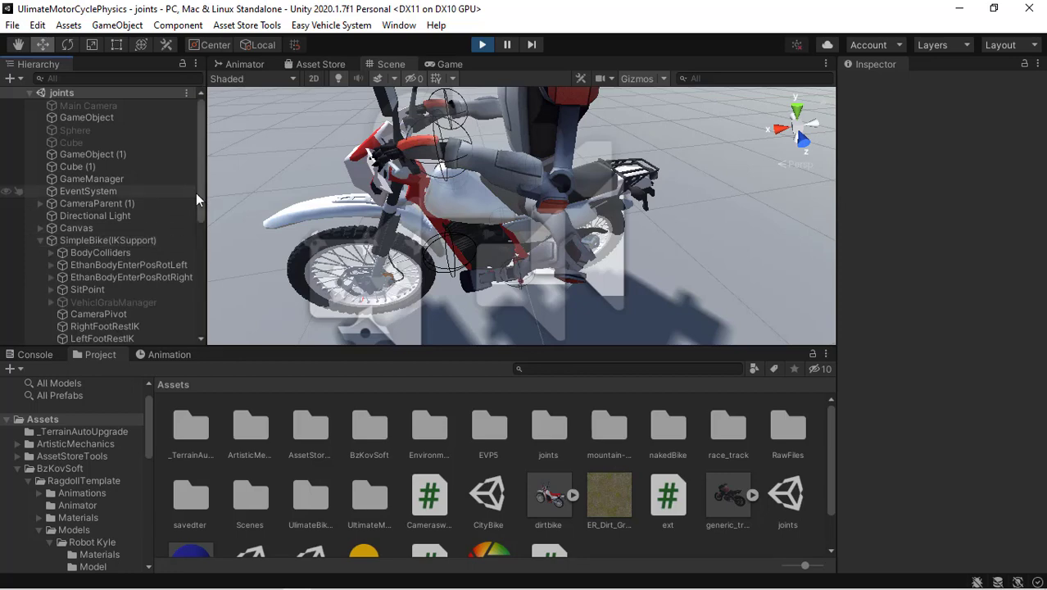
left_click_drag(200, 214, 205, 326)
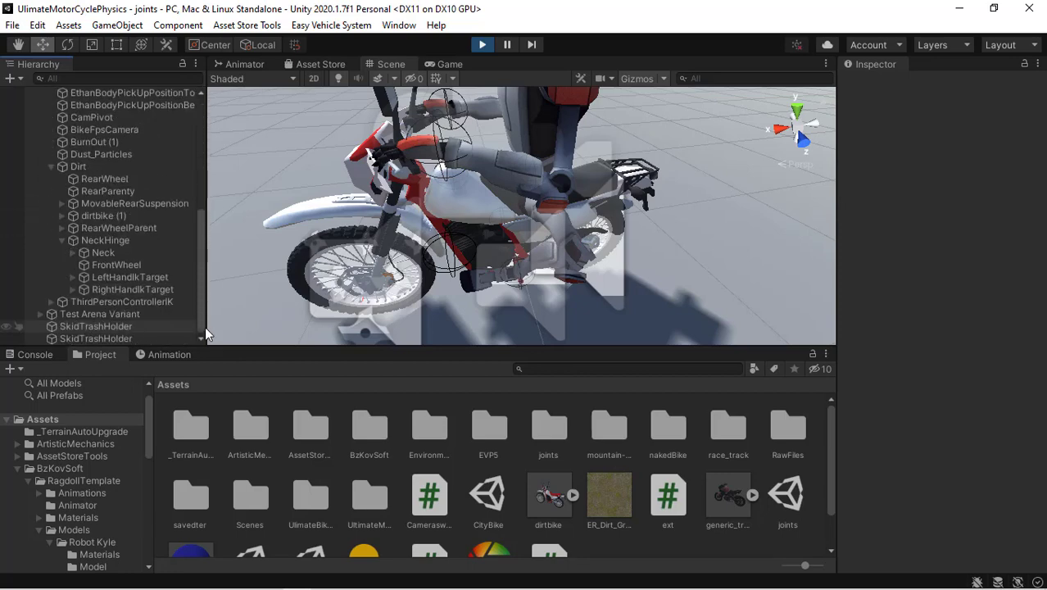
left_click(147, 278)
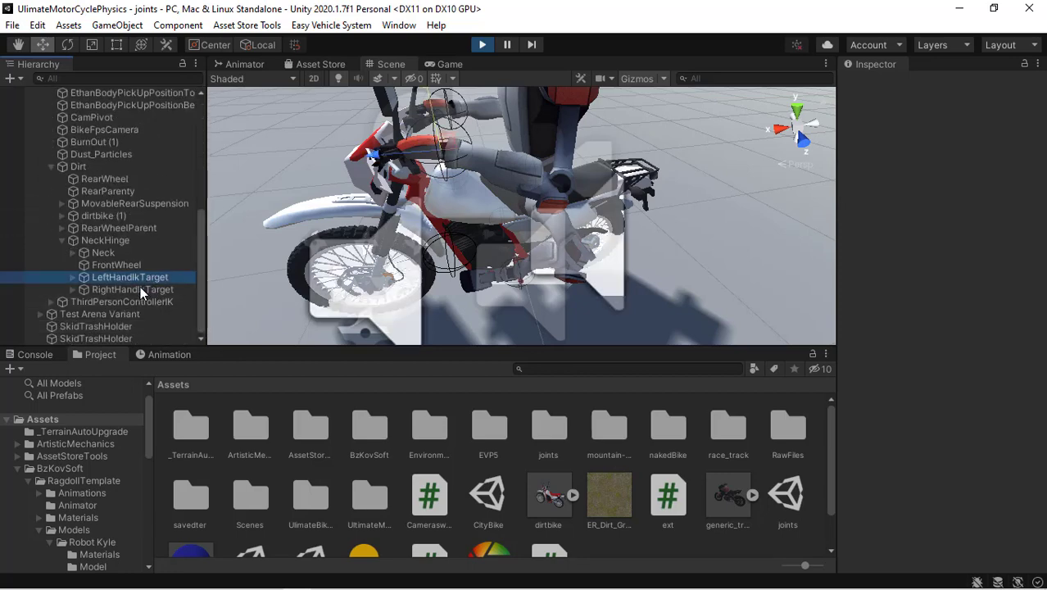
left_click(140, 288, "ctrl")
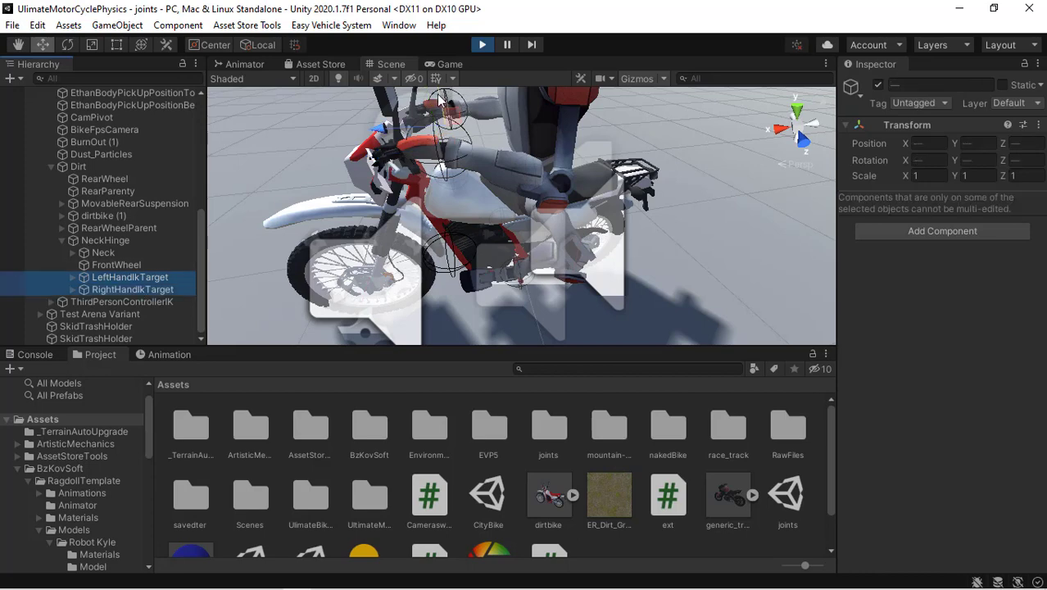
left_click_drag(438, 96, 439, 97)
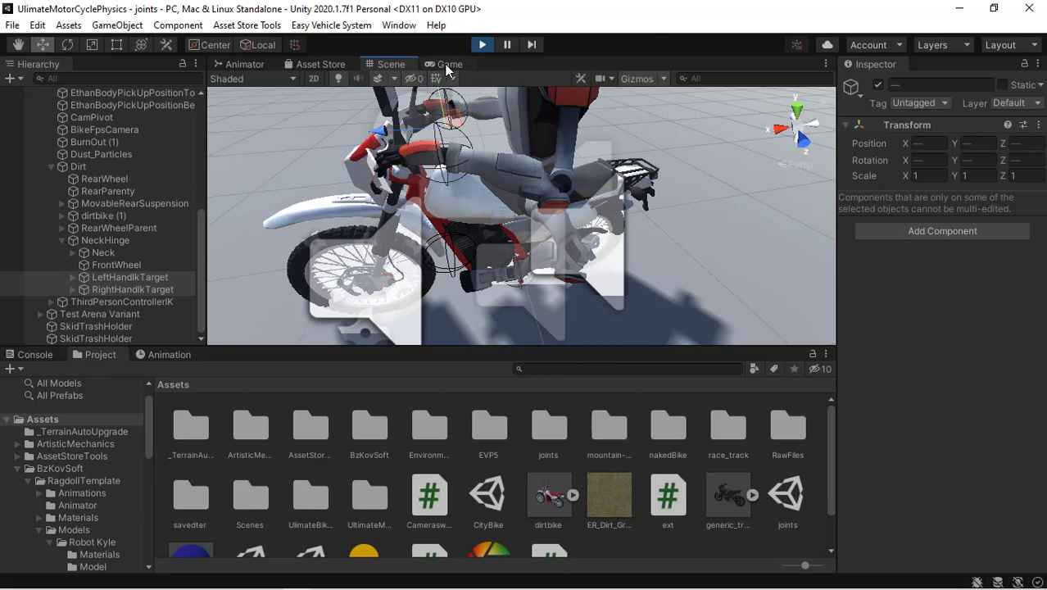
Return to the running game view and collapse the NeckHinge, Dirt and SimpleBike(IKSupport) hierarchies
left_click(447, 65)
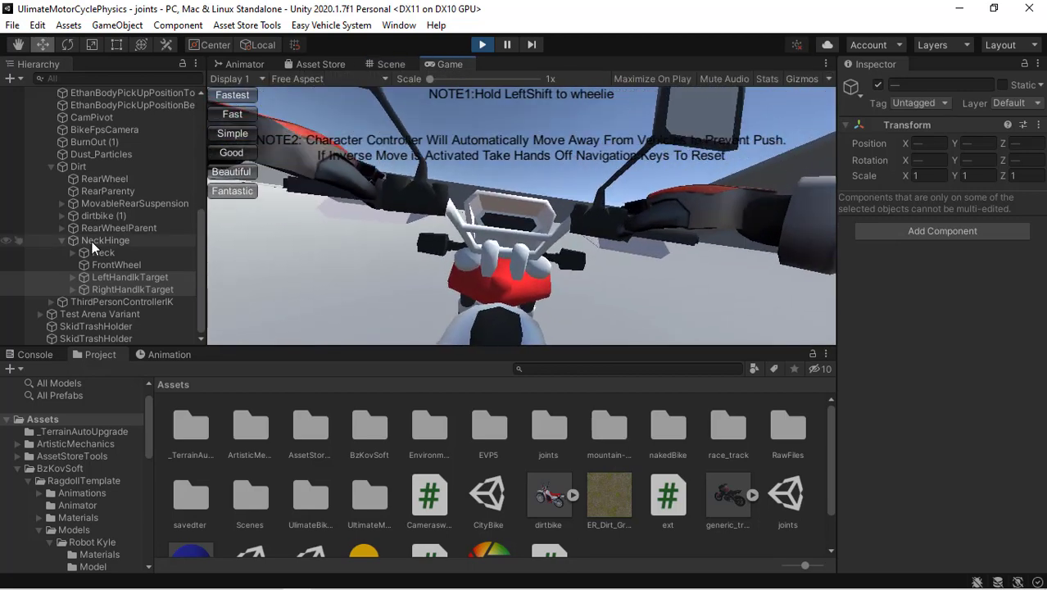
left_click(61, 240)
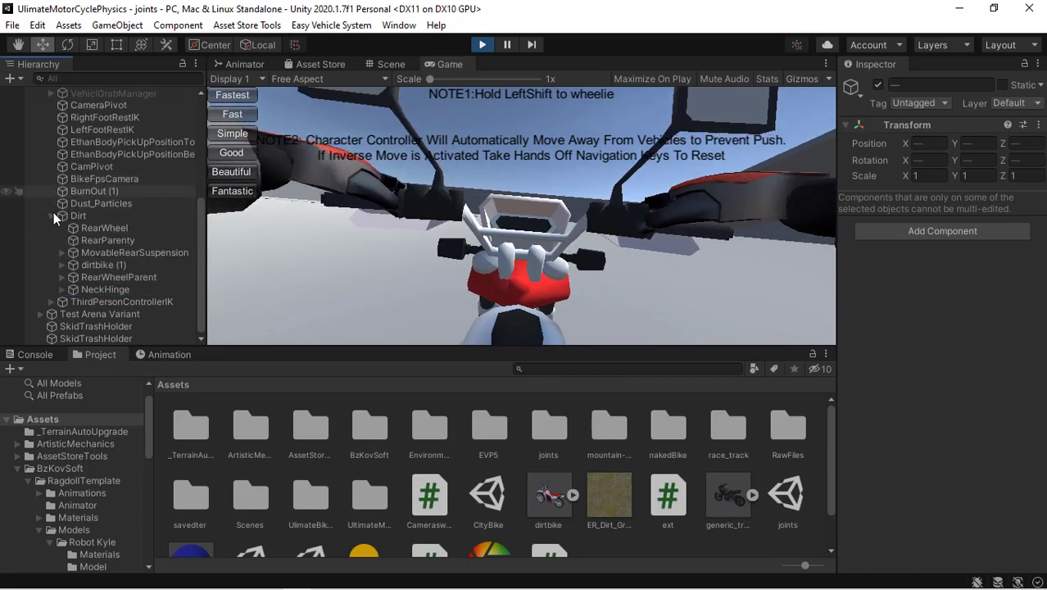
left_click(51, 215)
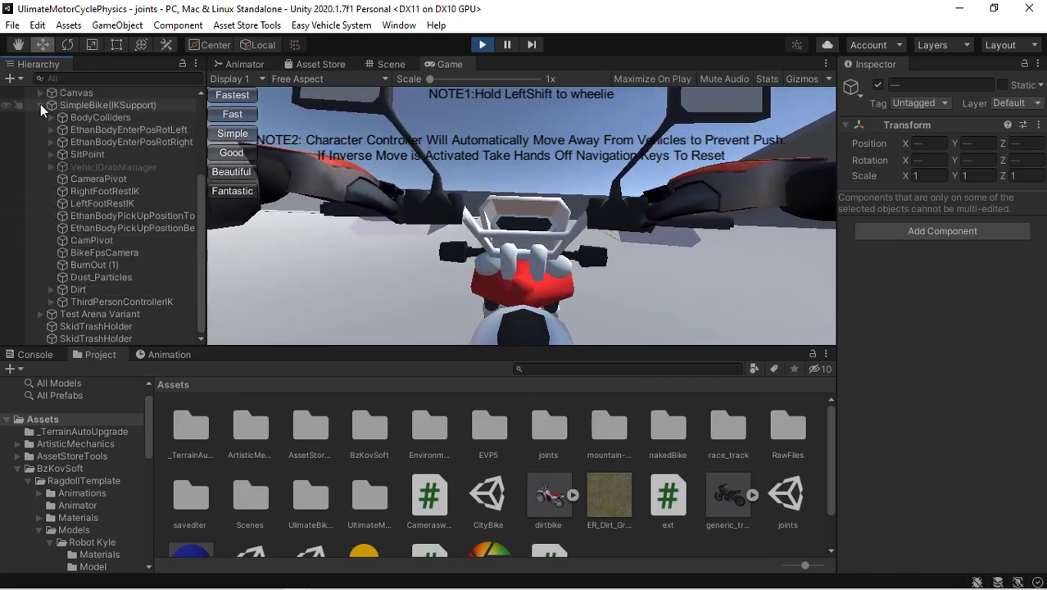
left_click(114, 308)
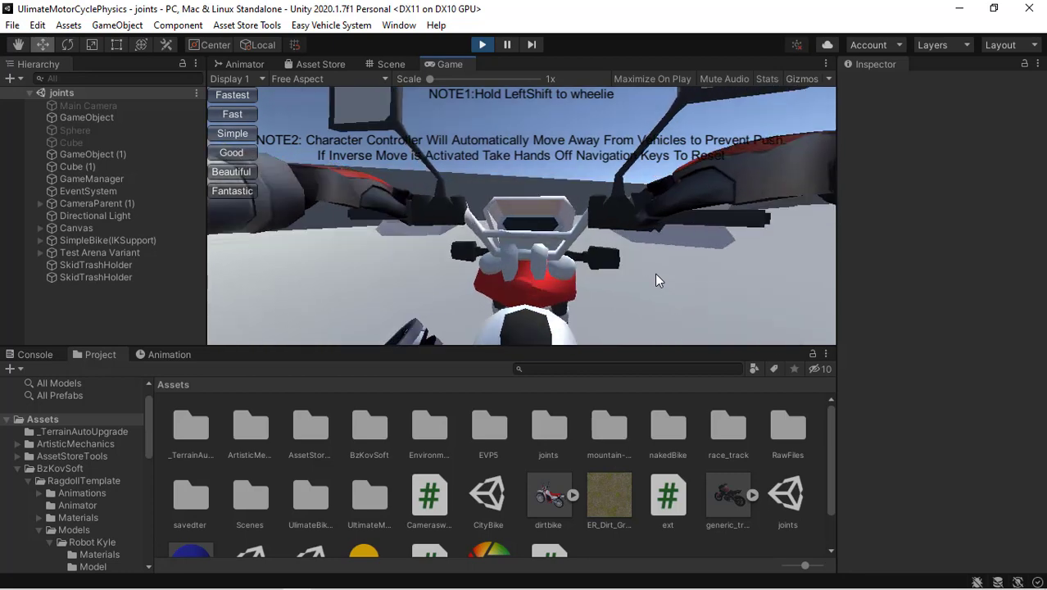
Ride the bike with Robot Kyle in third-person view to check the riding pose, and stop play mode
key("c")
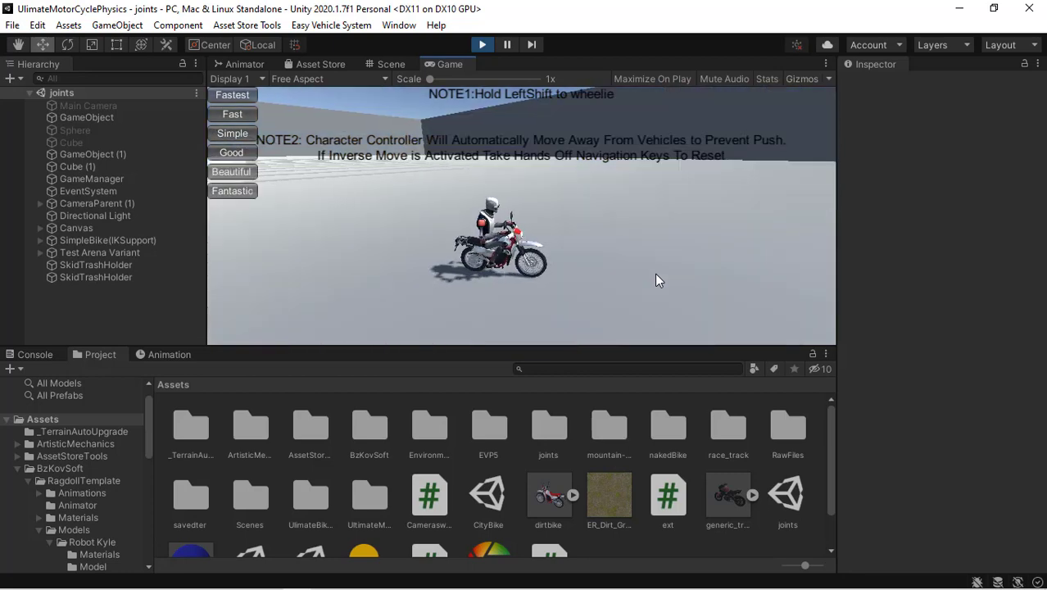
key("w")
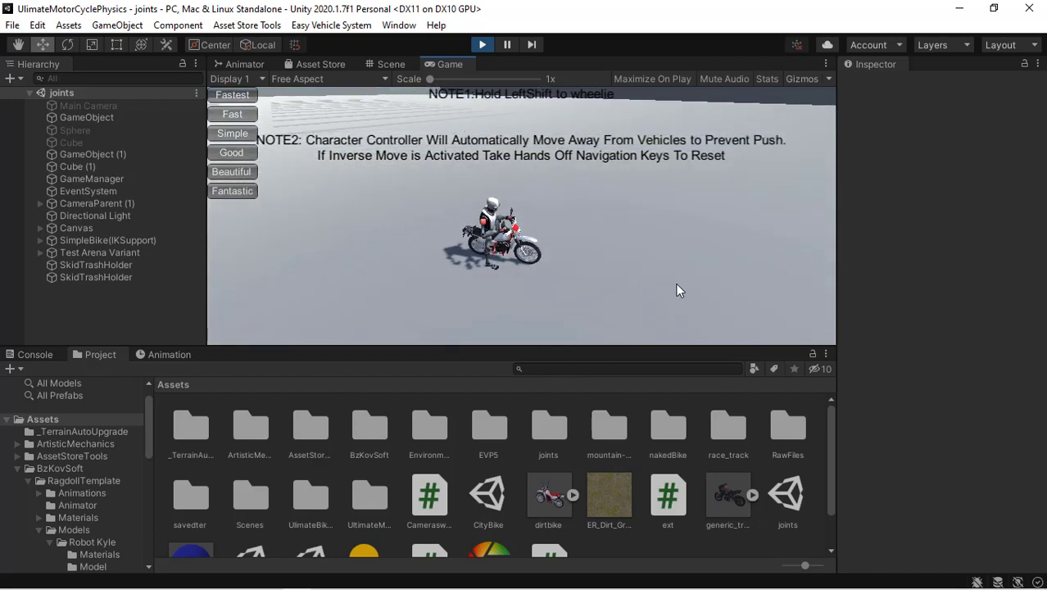
key("a")
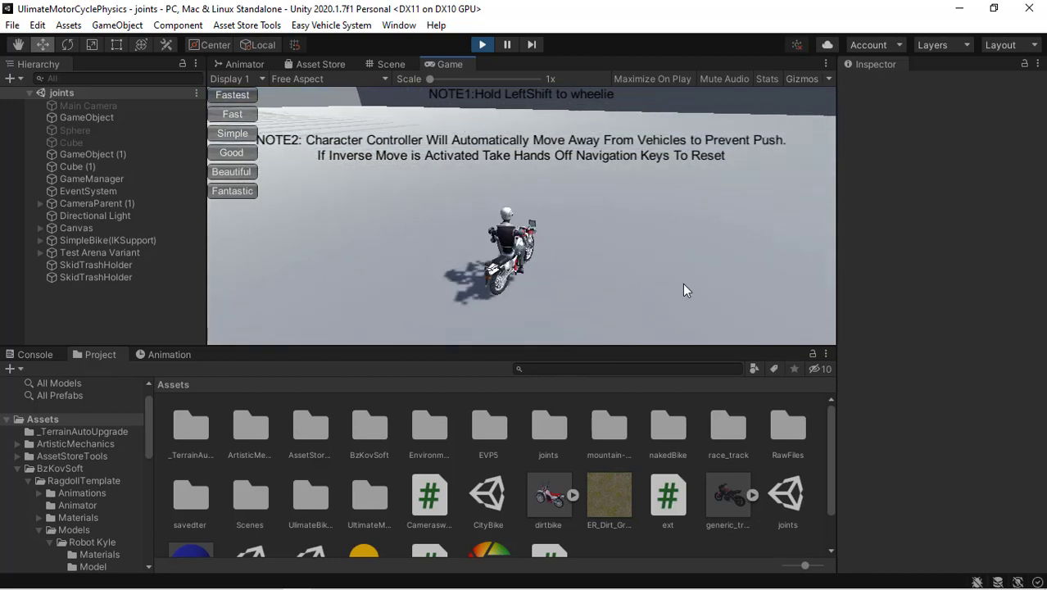
key("w")
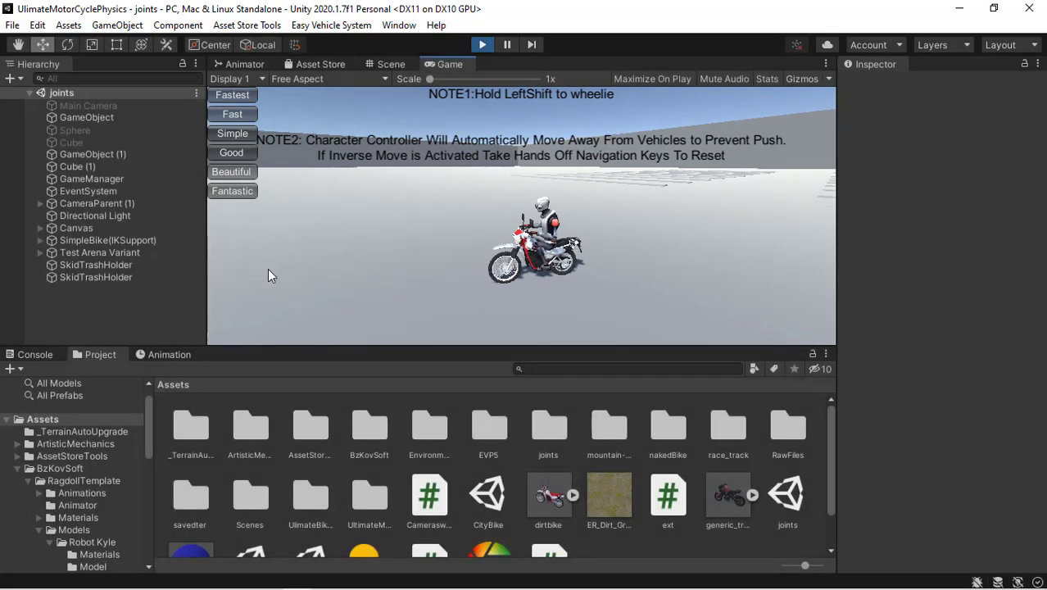
key("ctrl+p")
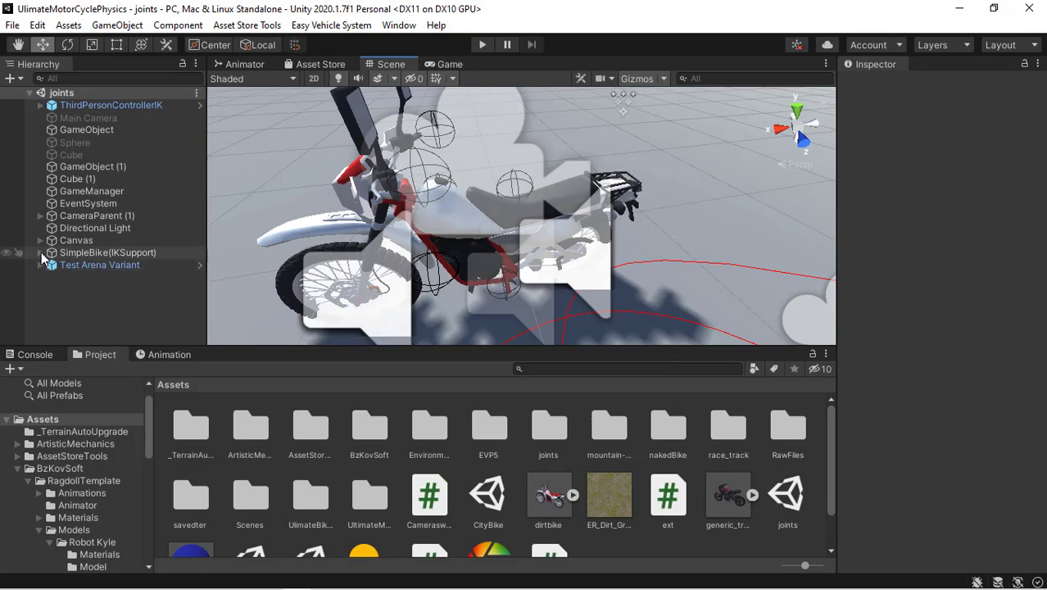
Set ModeType to IKs in SimpleBike(IKSupport)'s ES Grab Vehicle component and locate the object assigned as RightLegIKHintTarget
left_click(83, 255)
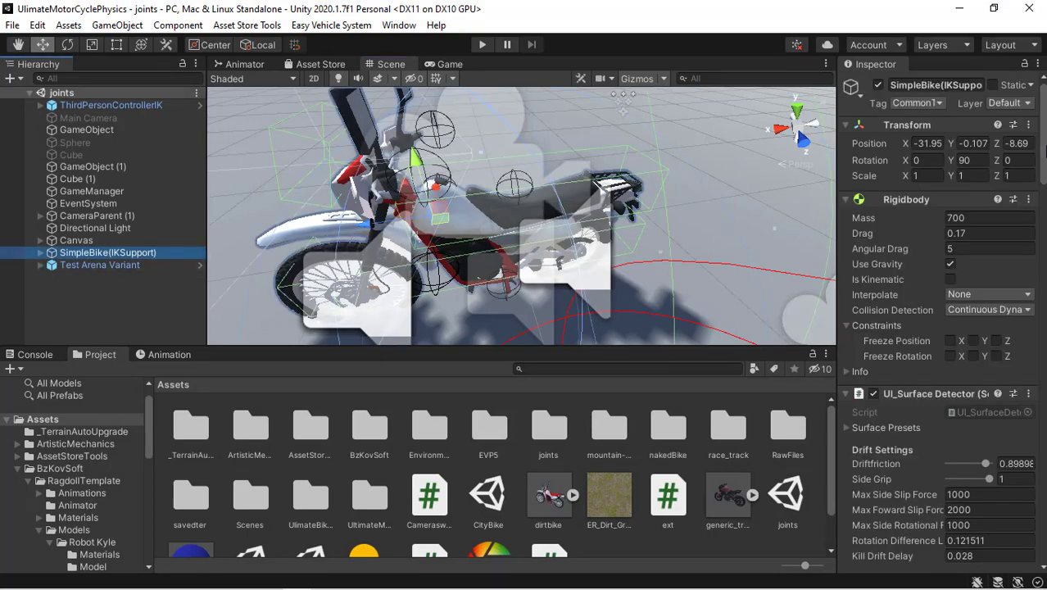
scroll(942, 327, "down", 15)
scroll(1040, 490, "down", 10)
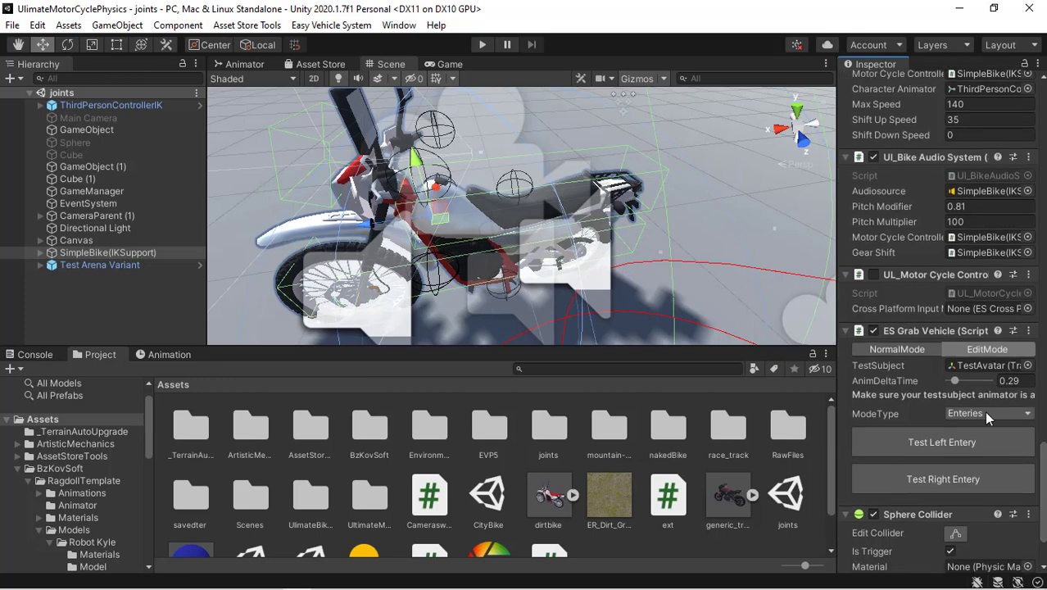
left_click(985, 414)
left_click(988, 430)
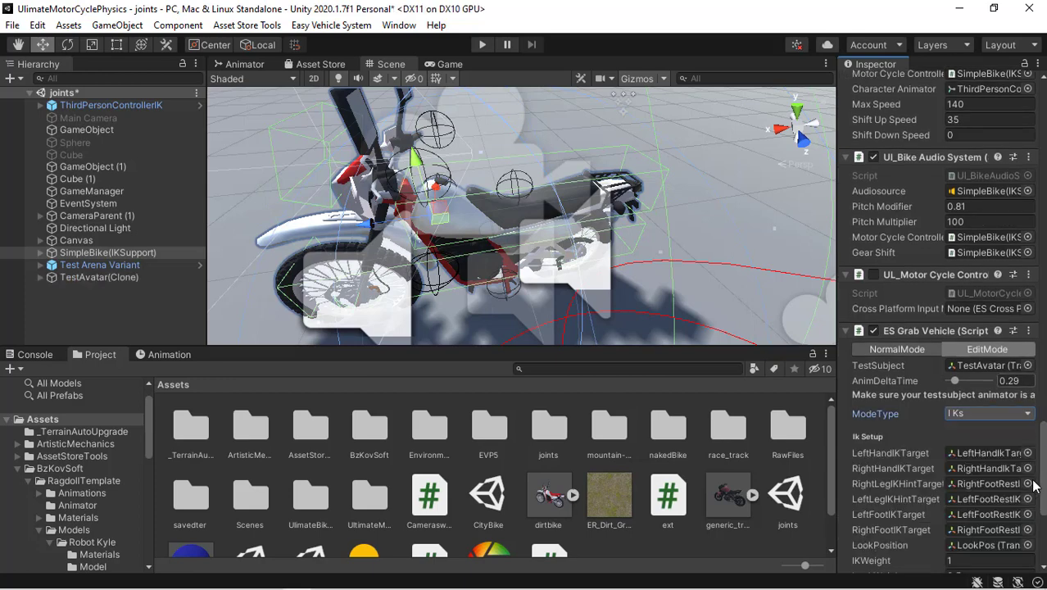
scroll(1042, 483, "down", 4)
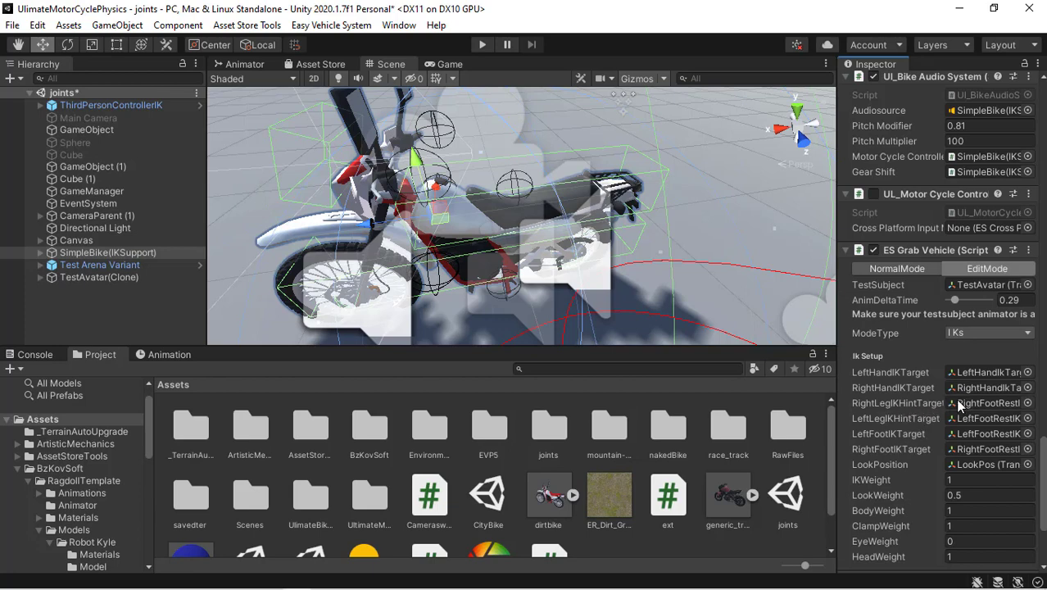
left_click(969, 402)
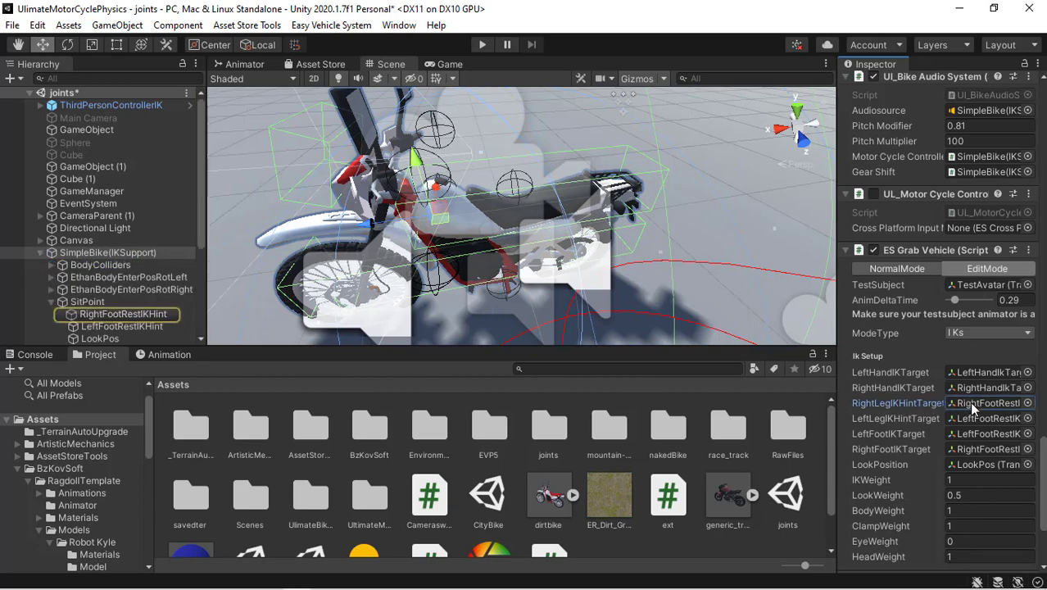
Move RightFootRestIKHint under SitPoint outward and slightly forward, to about X 0.419, Z 0.365
left_click(144, 314)
left_click(145, 327, "shift")
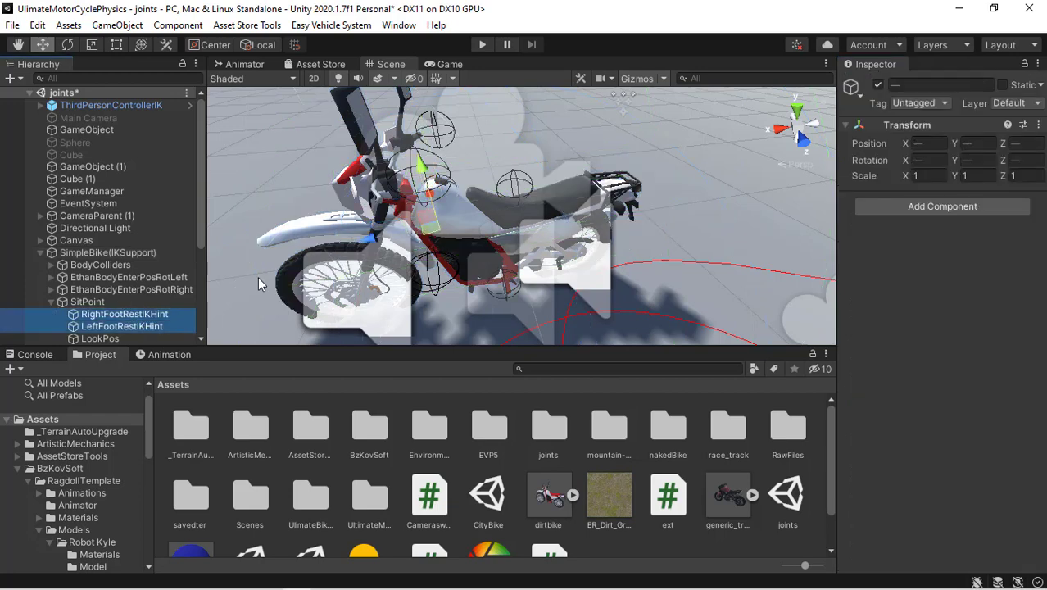
left_click(146, 315)
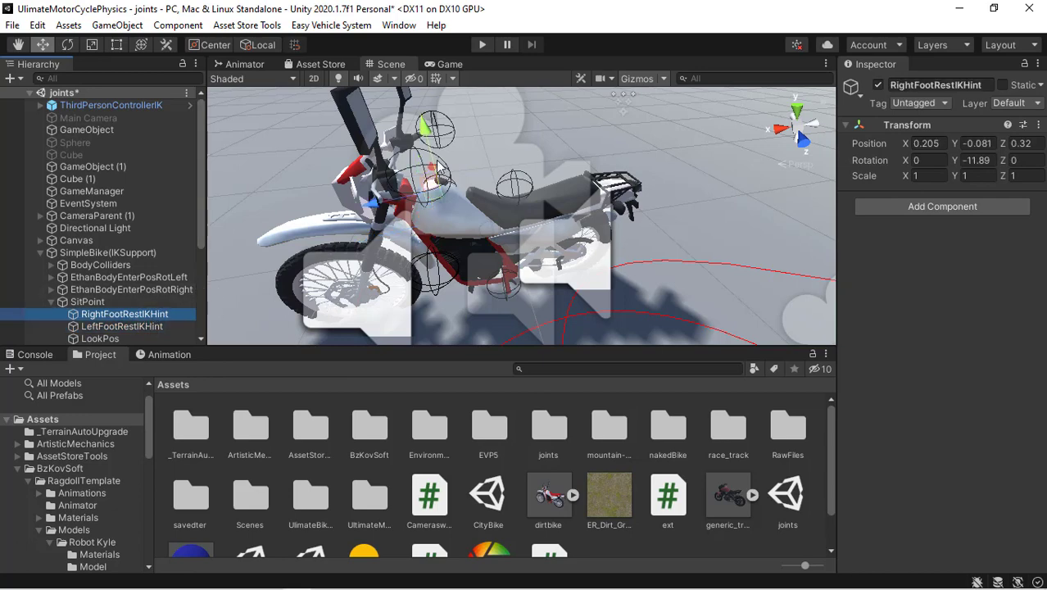
left_click_drag(439, 176, 423, 159)
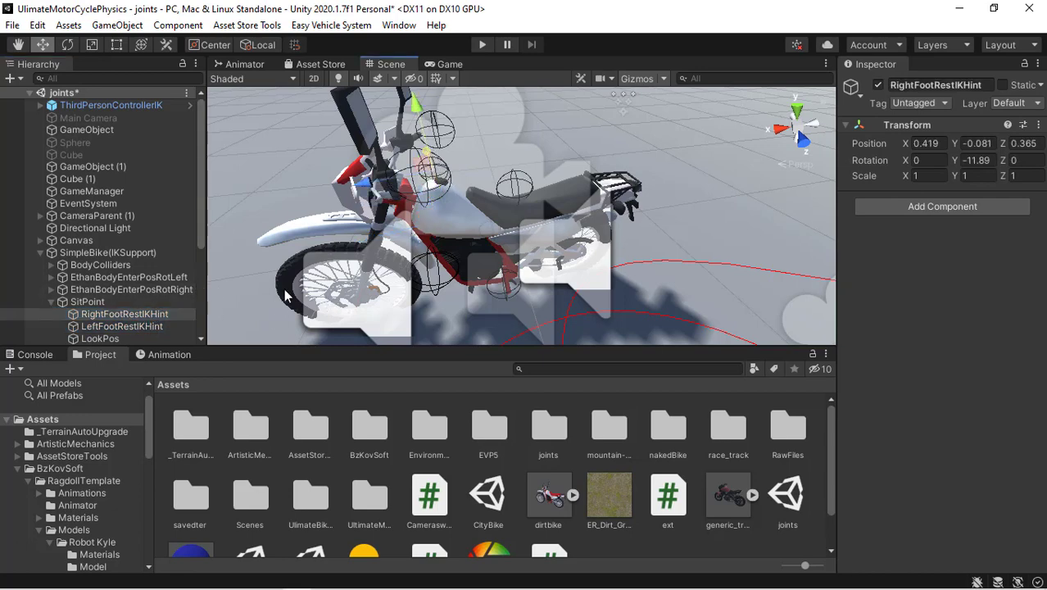
Move LeftFootRestIKHint under SitPoint outward and slightly forward, to about X -0.368, Z 0.337
left_click(189, 327)
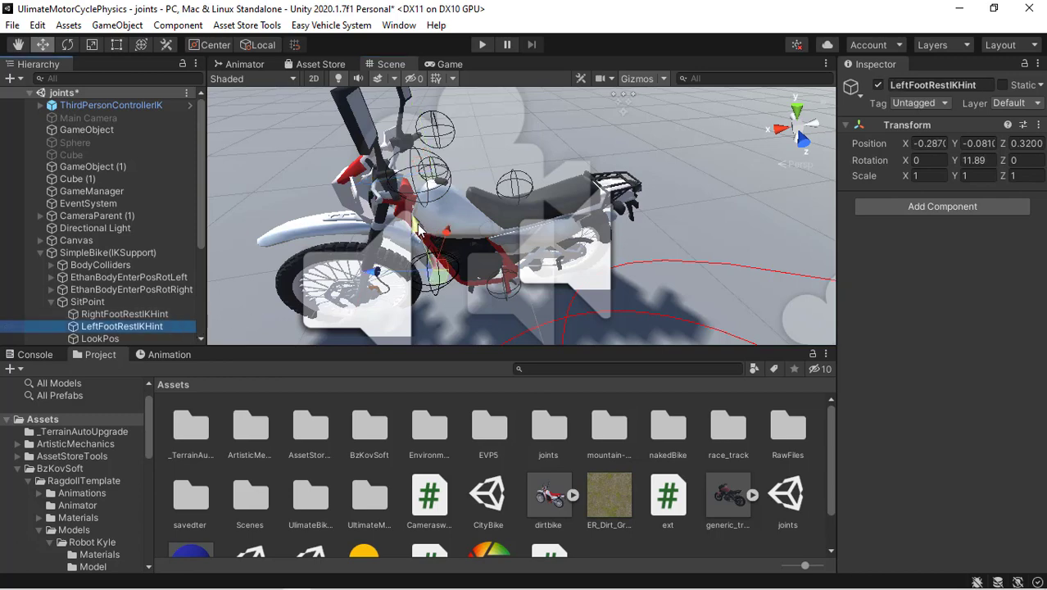
left_click_drag(418, 228, 450, 246)
key("ctrl+z")
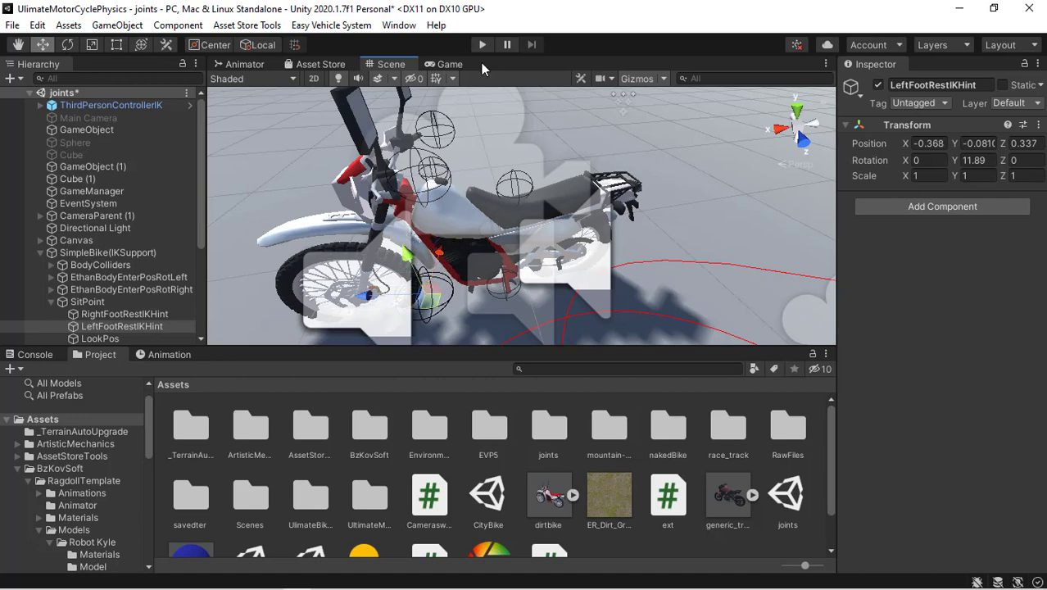
Run a brief play test, stop it, and delete the test subject through SimpleBike(IKSupport)'s ES Grab Vehicle component
left_click(483, 45)
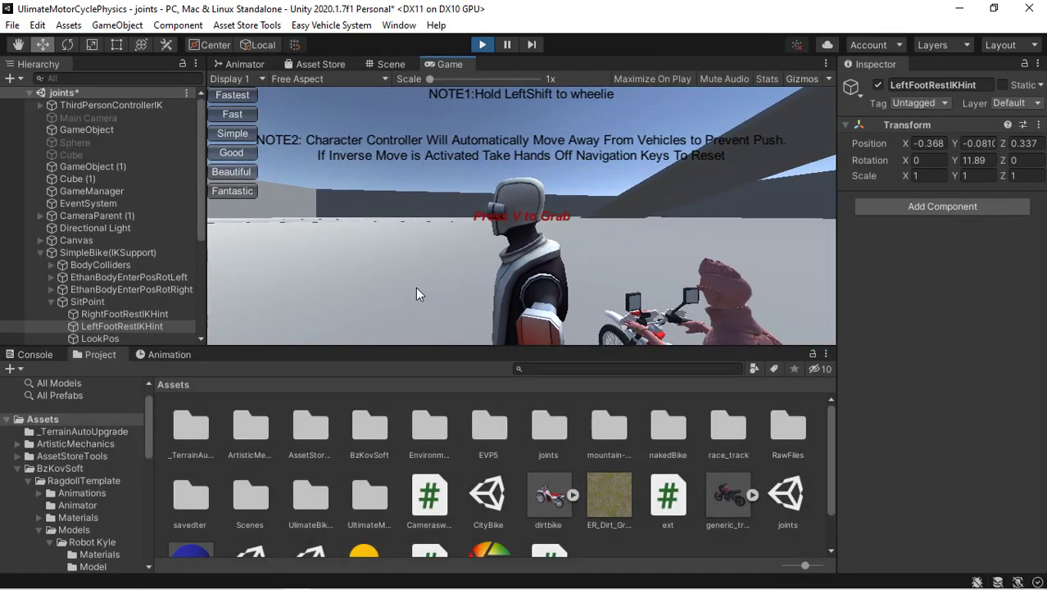
key("ctrl+p")
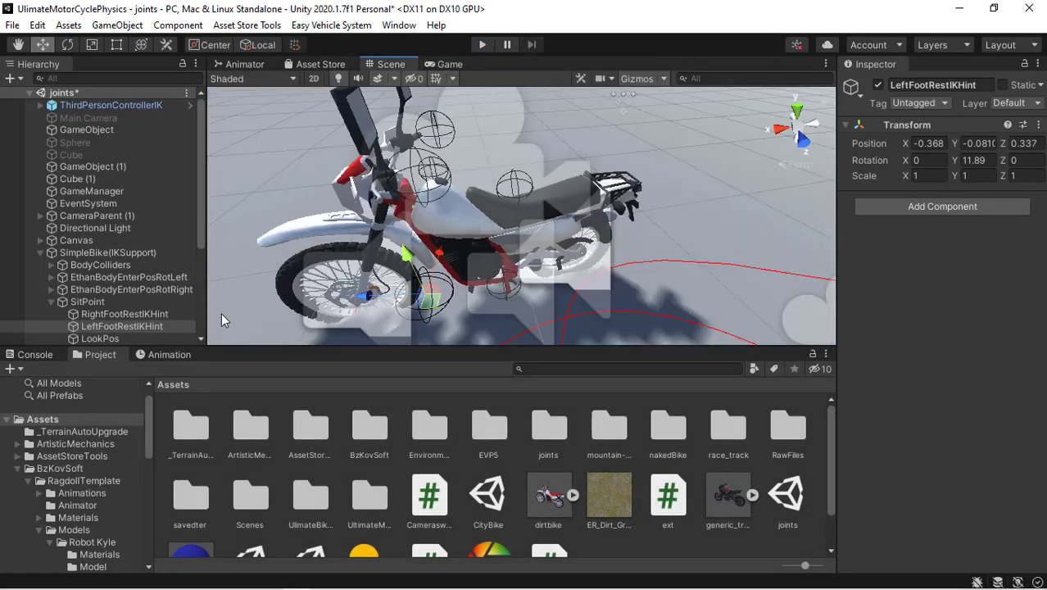
left_click(123, 253)
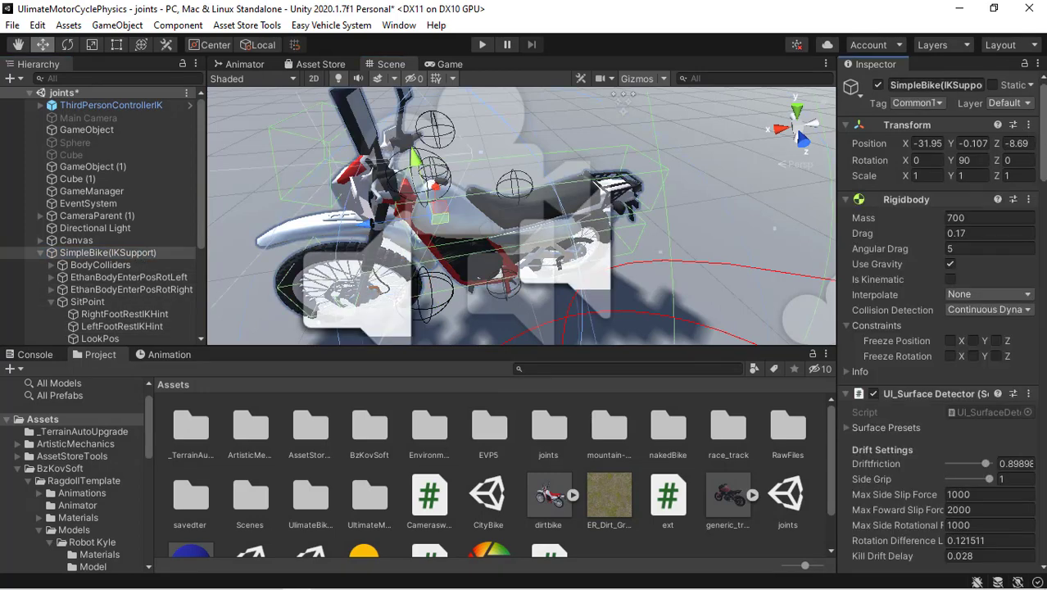
scroll(928, 470, "down", 15)
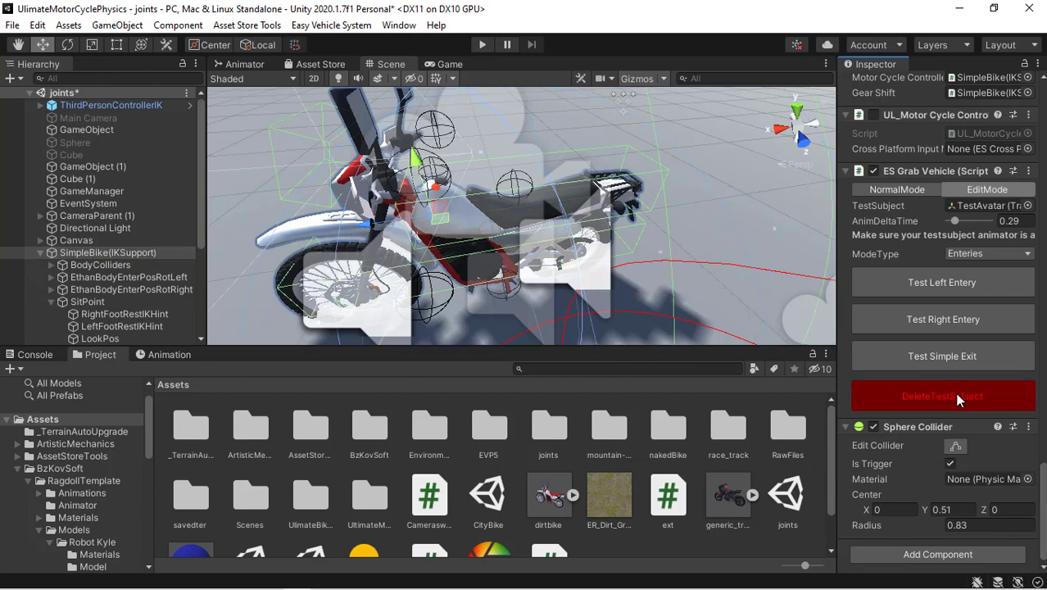
left_click(959, 398)
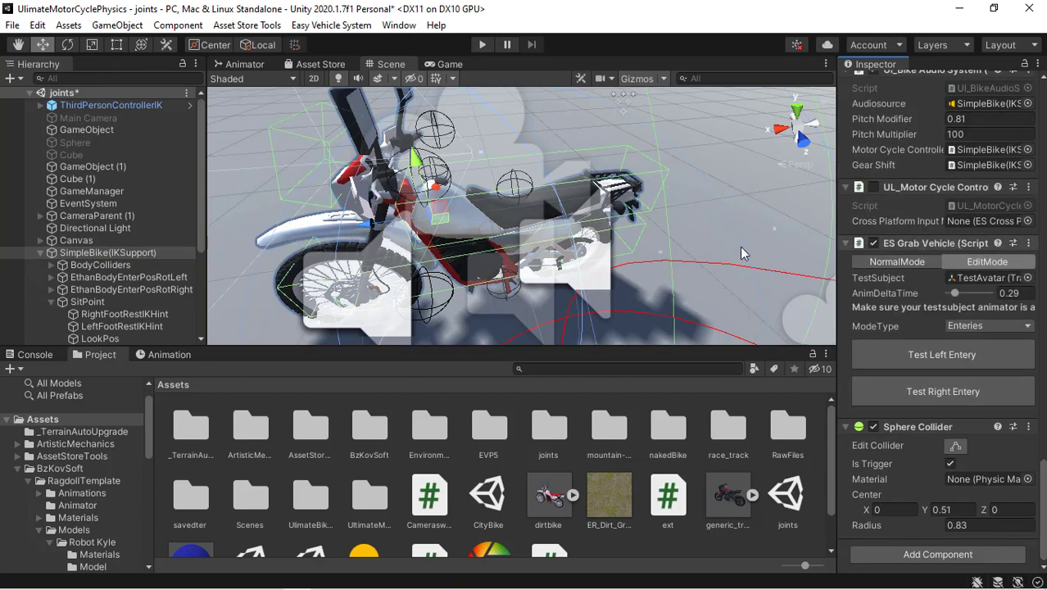
Play-test mounting the bike with Robot Kyle in a maximized game view
left_click(482, 45)
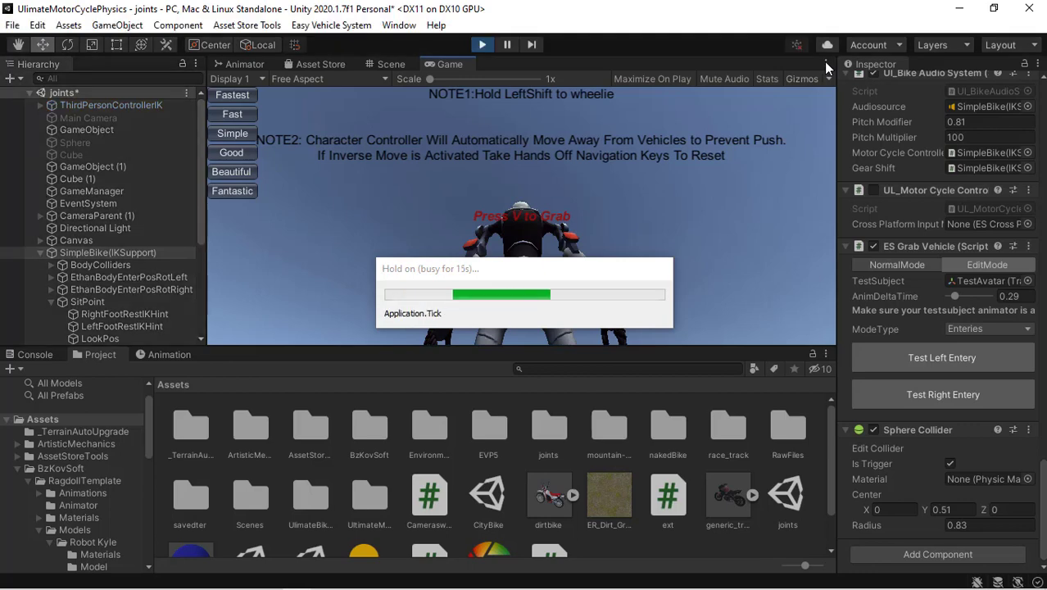
left_click(826, 62)
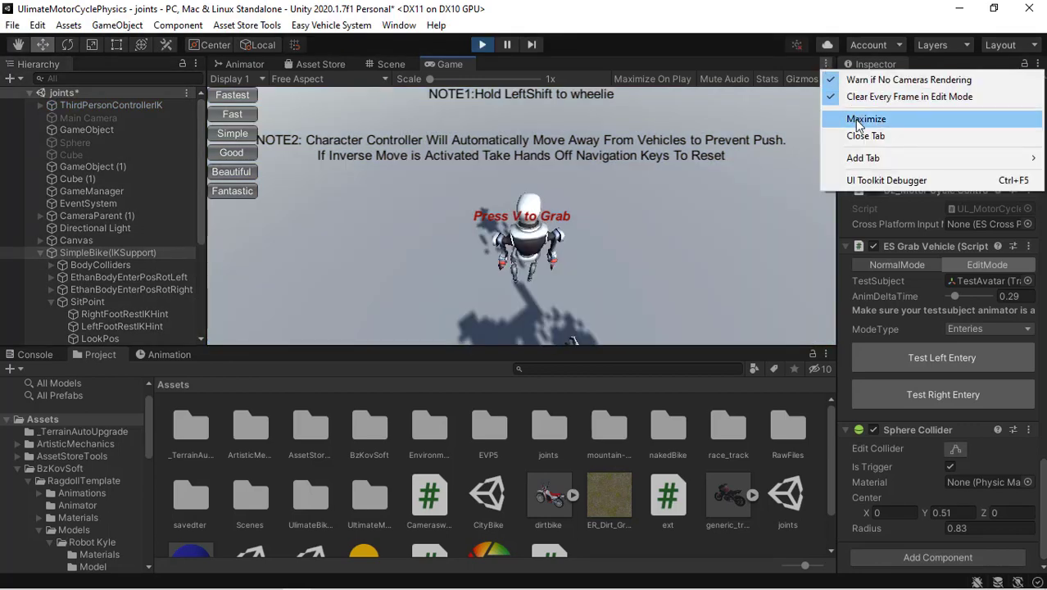
left_click(857, 122)
key("shift+space")
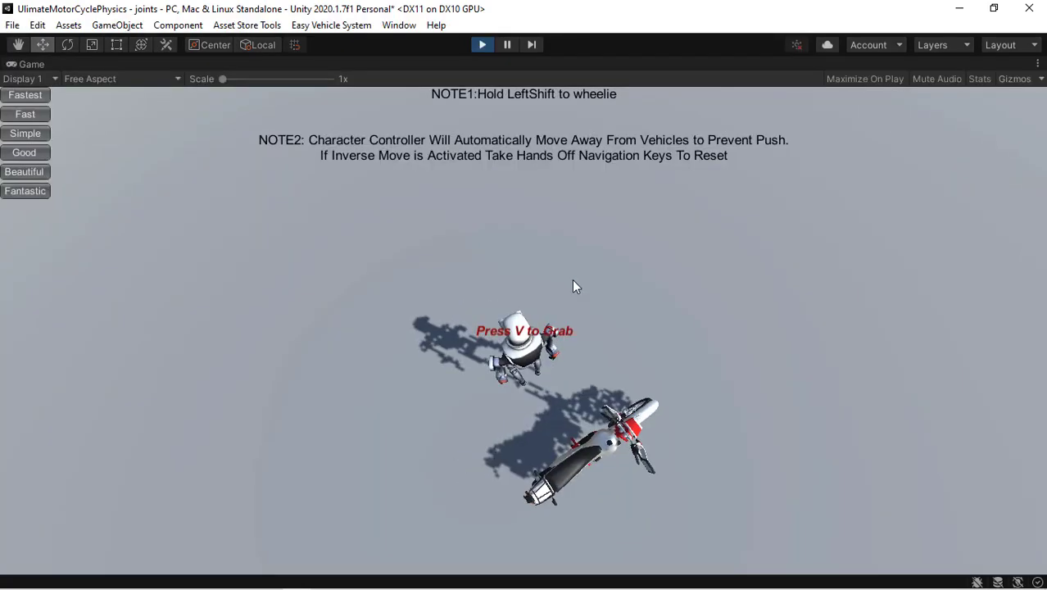
key("v")
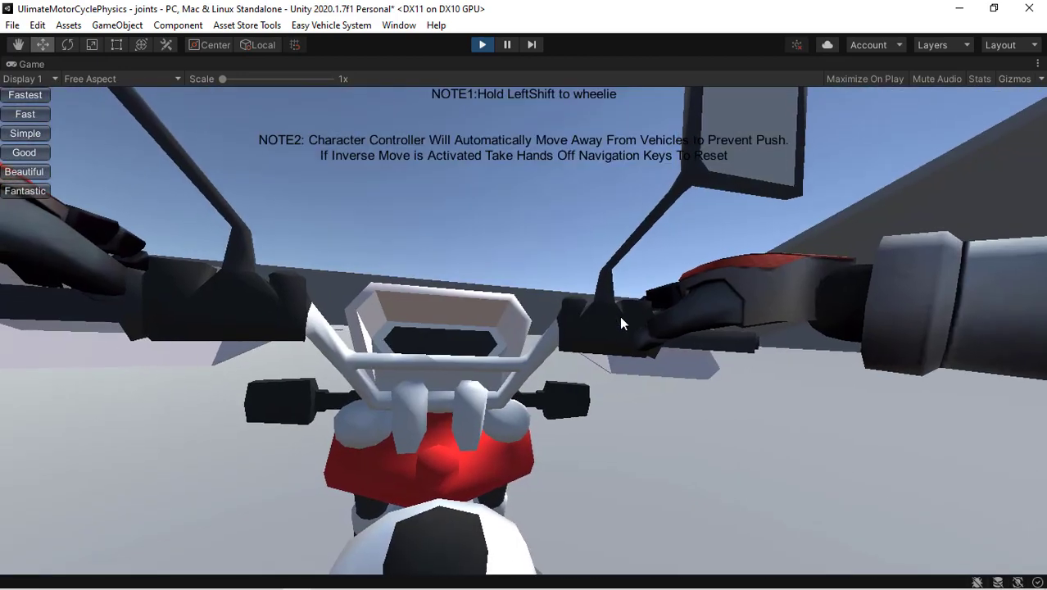
Switch to third-person view and ride the bike, steering both ways to check Robot Kyle's legs and hands
key("c")
key("w")
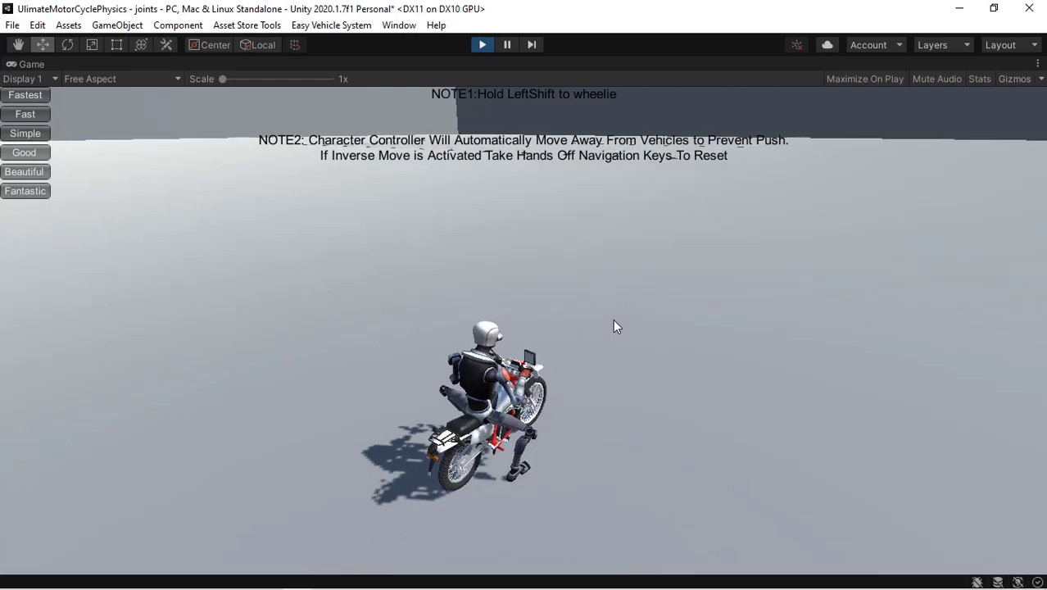
key("a")
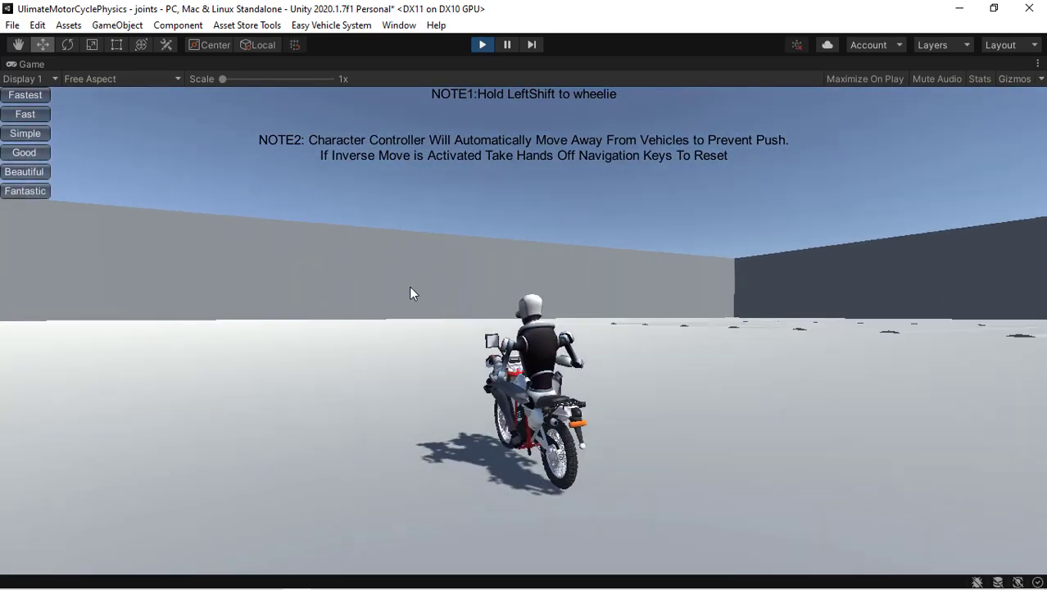
key("d")
key("d")
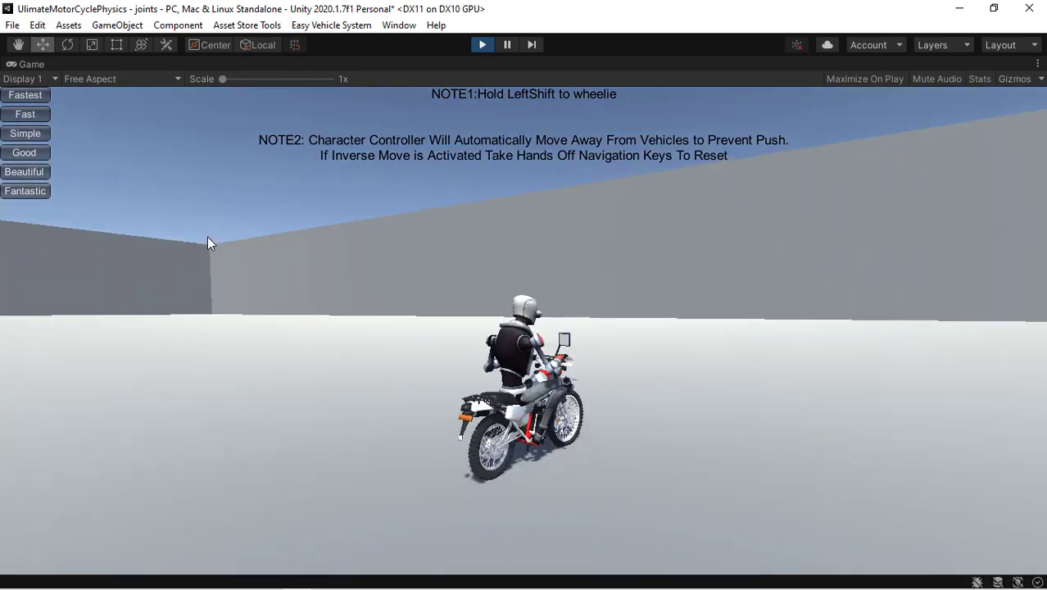
key("d")
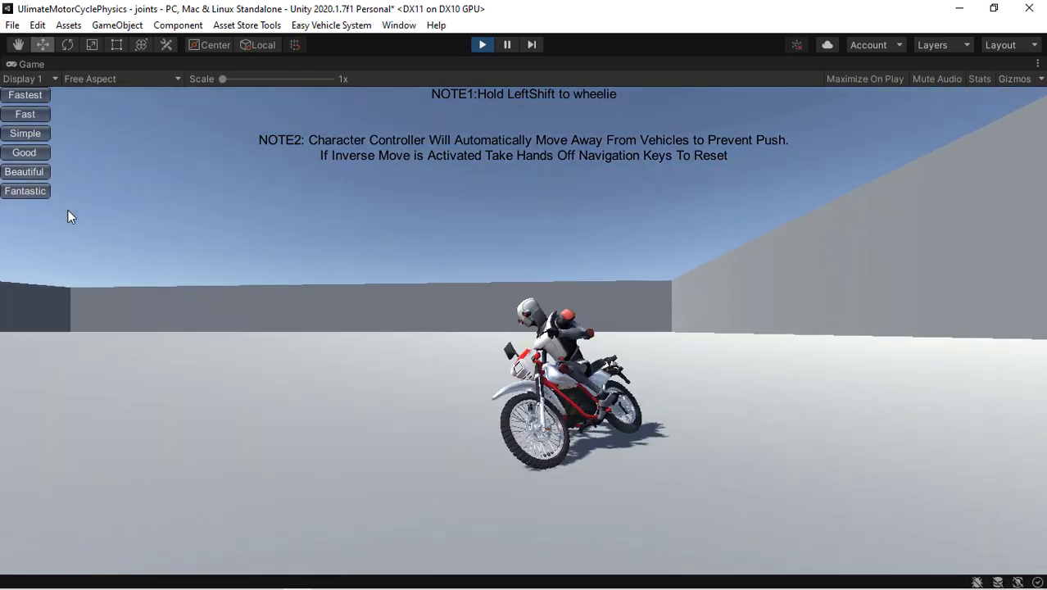
key("d")
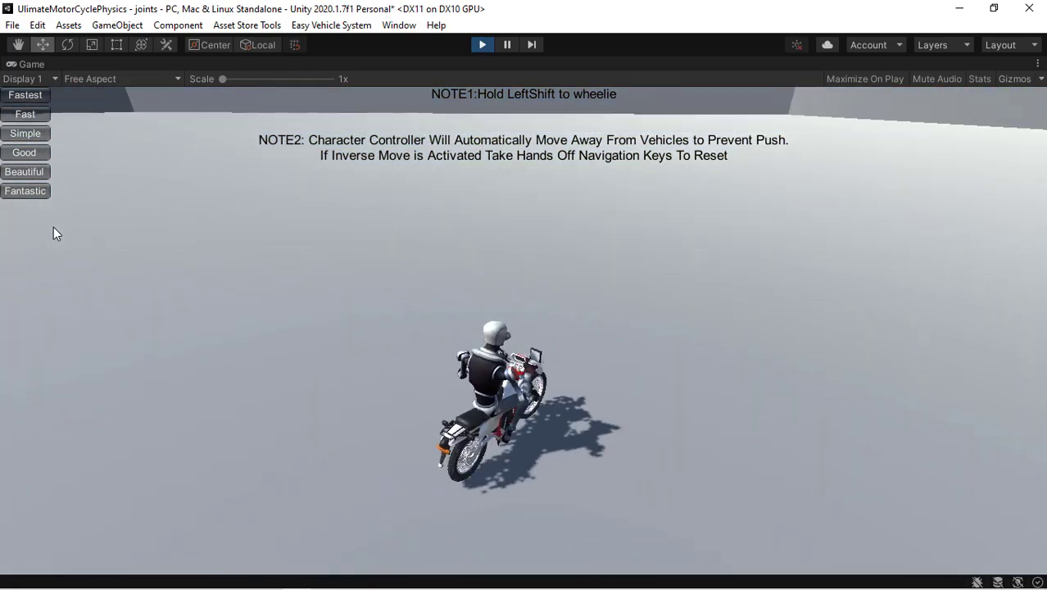
key("a")
key("a")
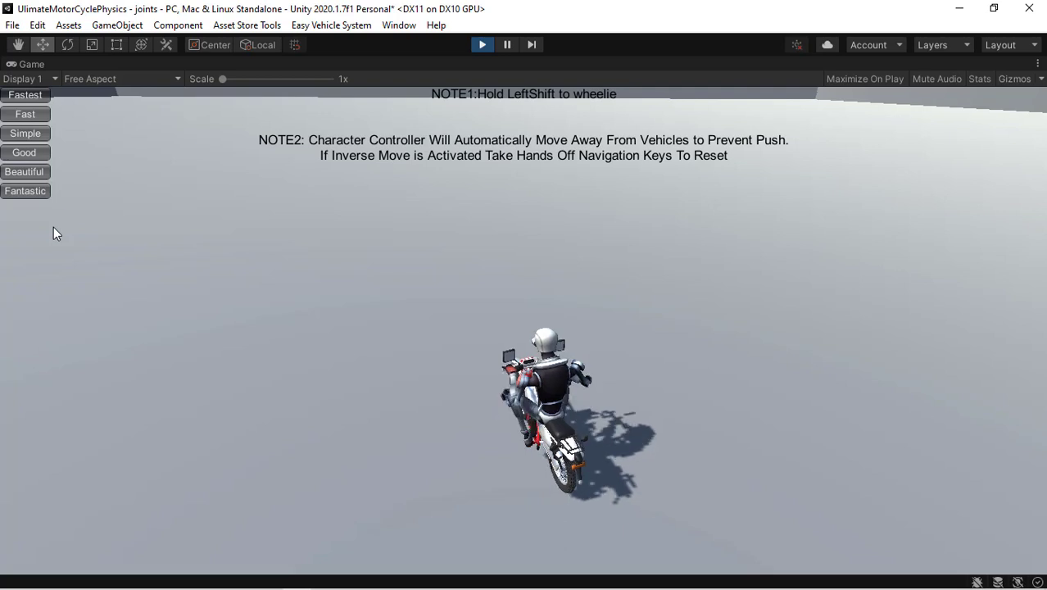
key("w")
key("a")
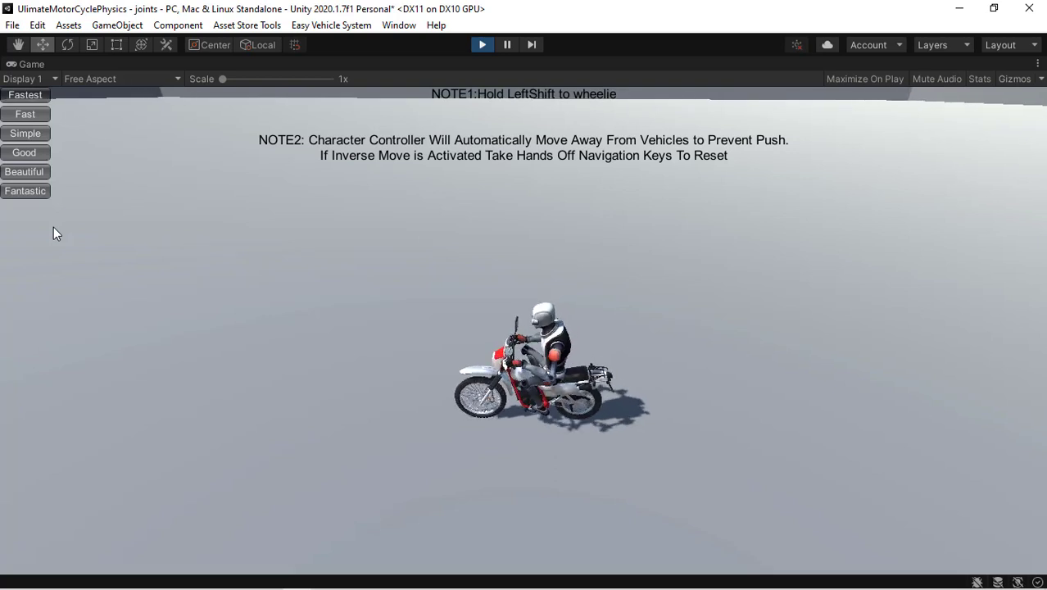
Ride the bike through tight turns and braking, checking Robot Kyle's riding pose from above and from the side
key("d")
key("w")
key("d")
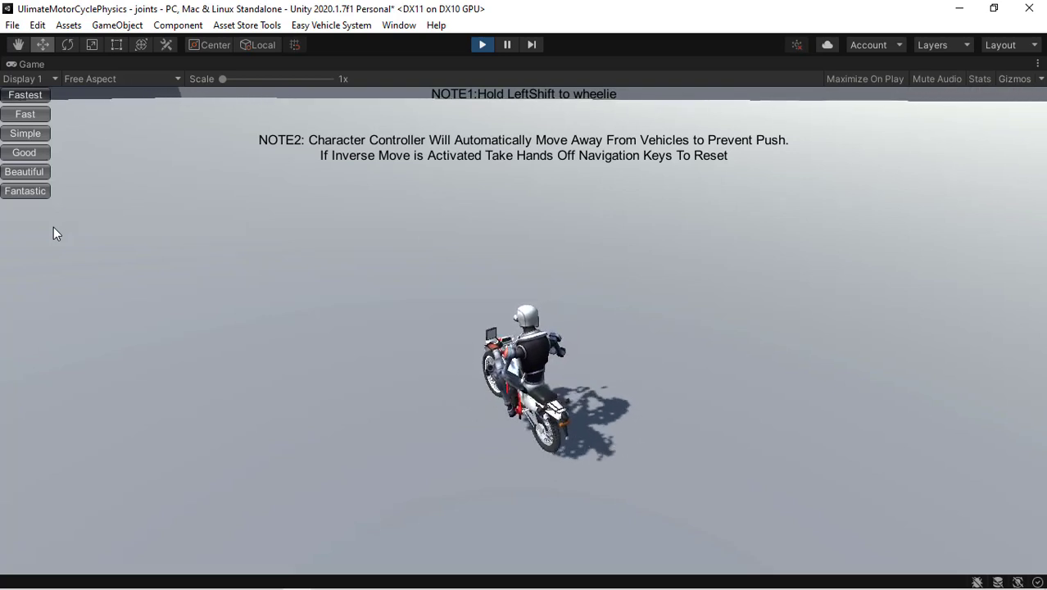
key("Right")
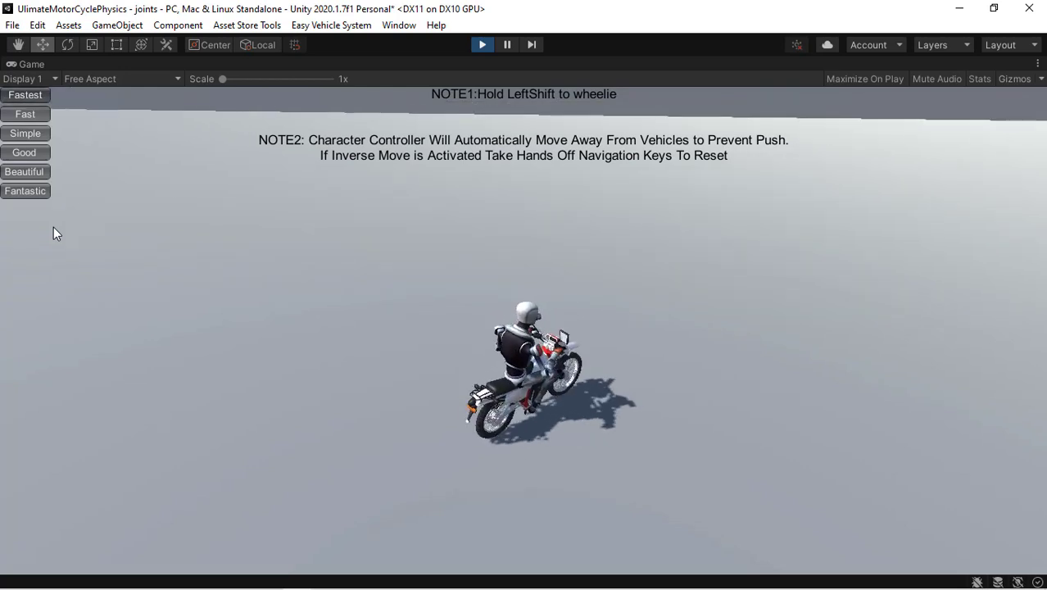
key("space")
key("Right")
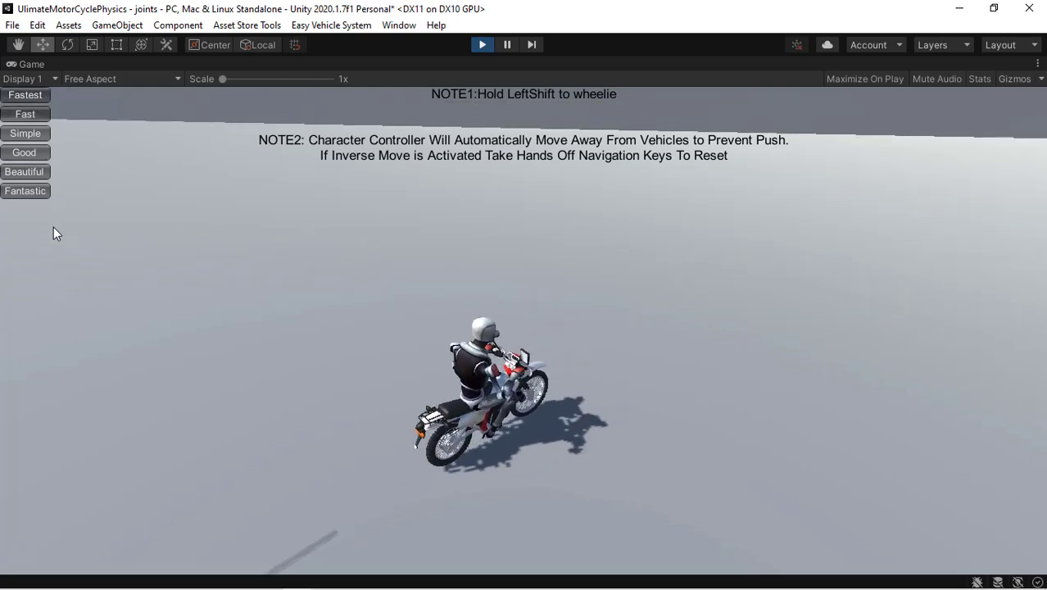
key("Right")
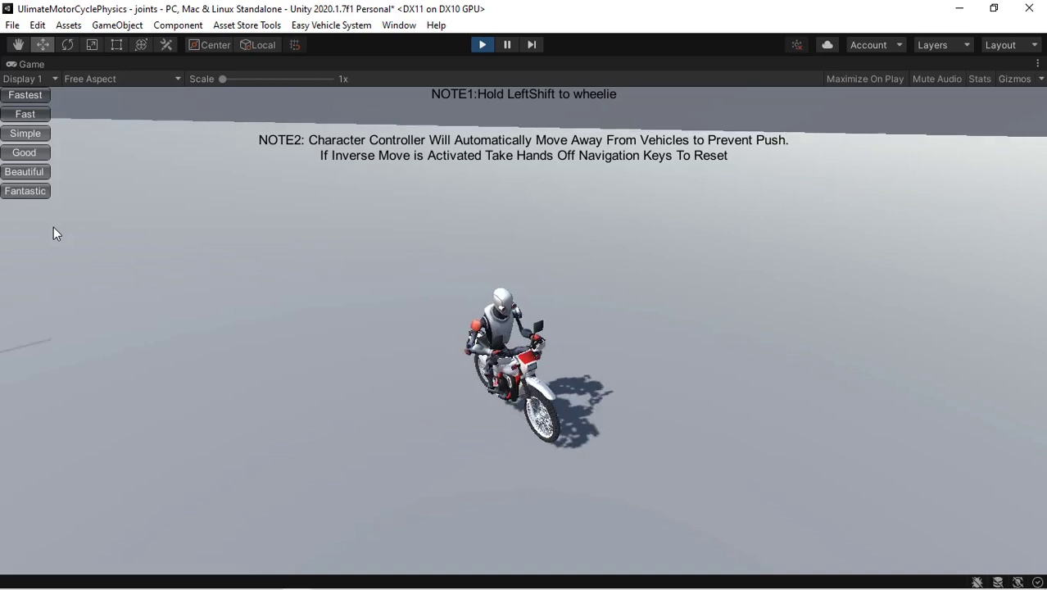
key("Right")
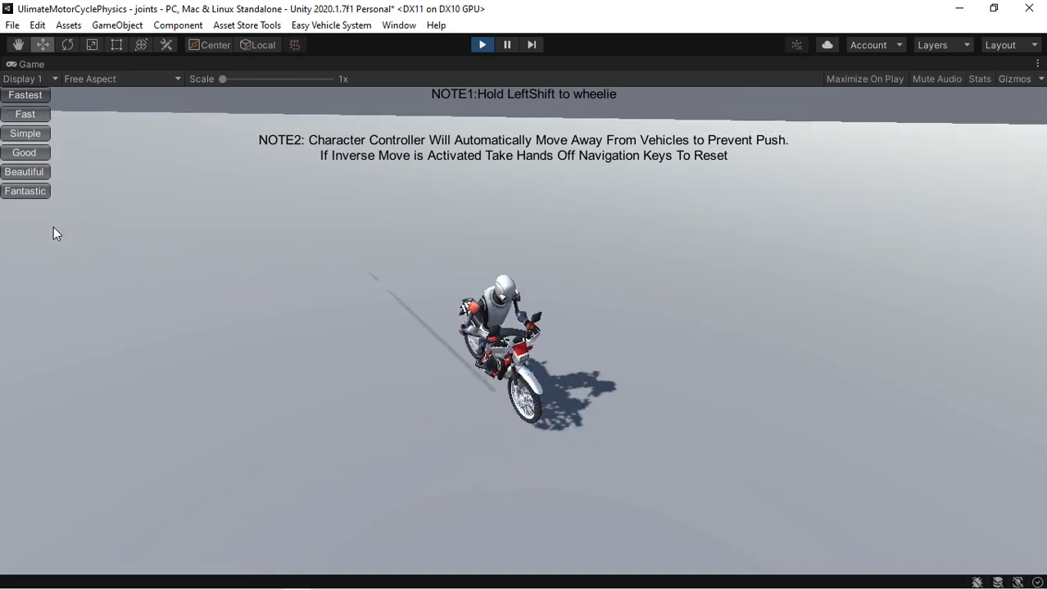
key("Right")
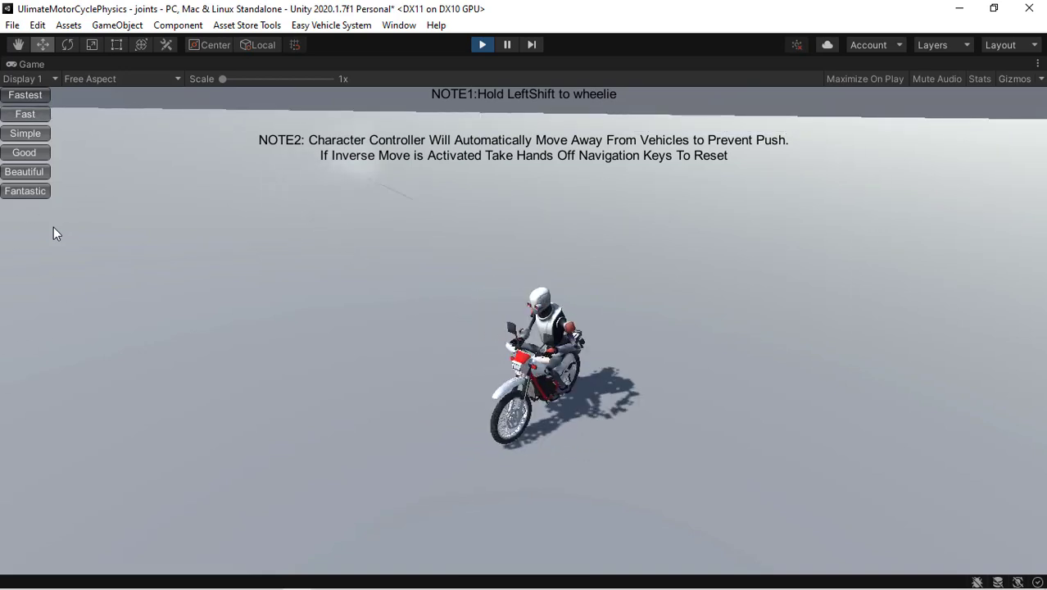
key("Left")
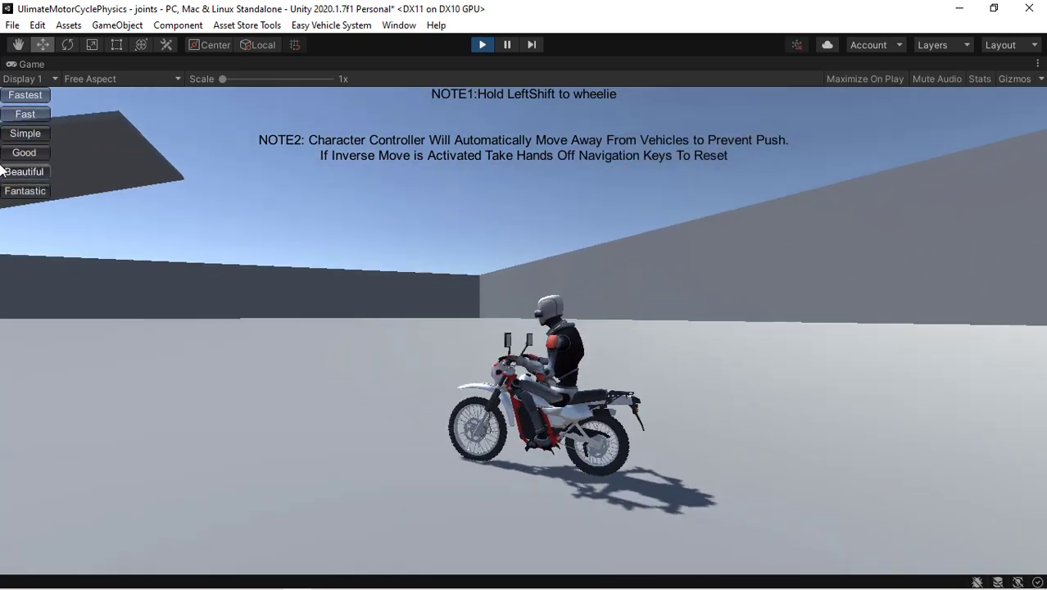
key("shift")
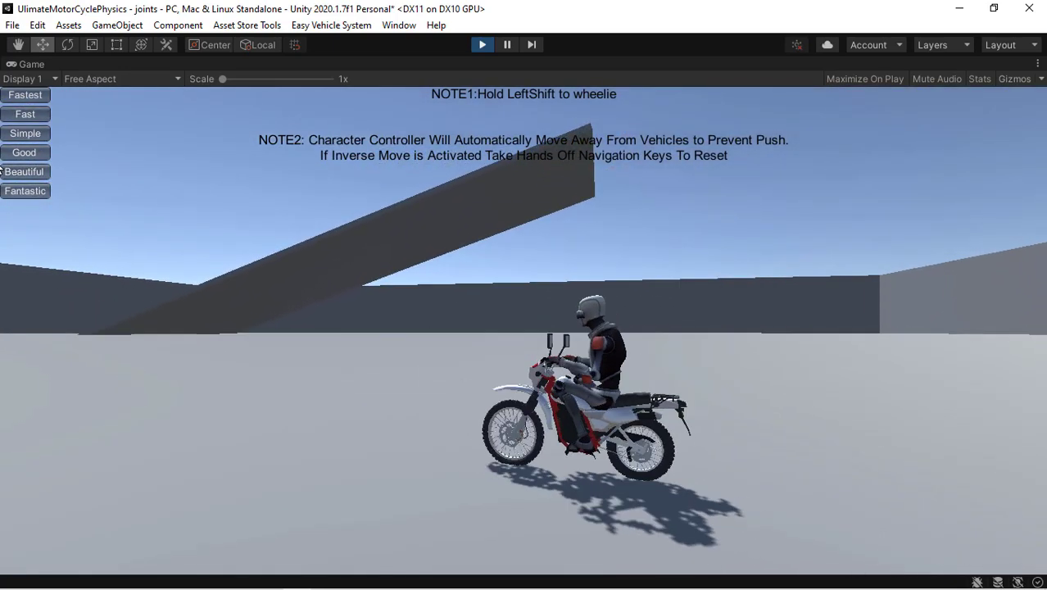
key("Right")
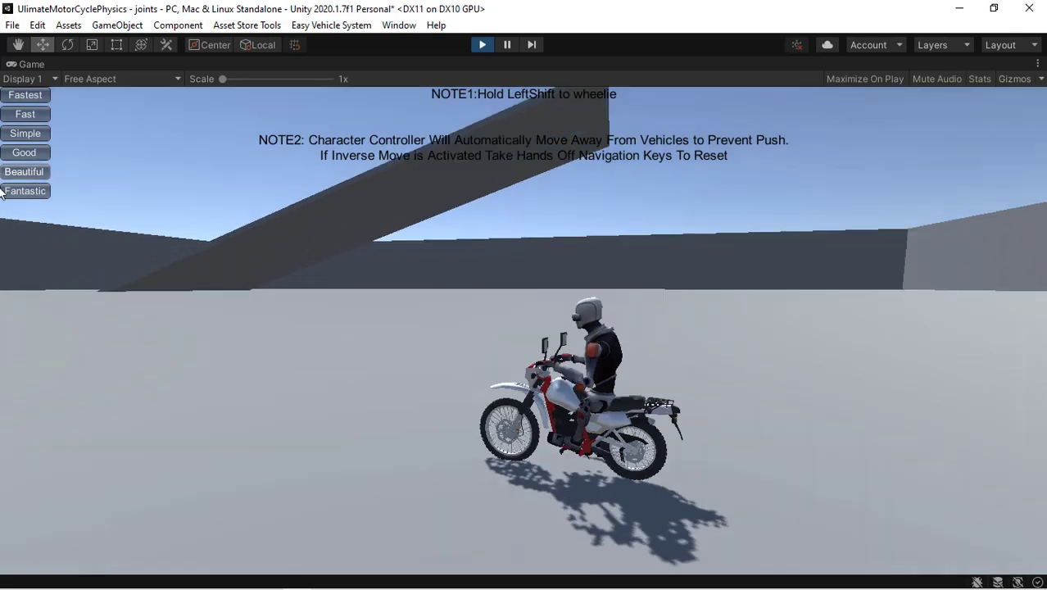
Dismount Robot Kyle from the bike and mount it again to test getting off and on
key("f")
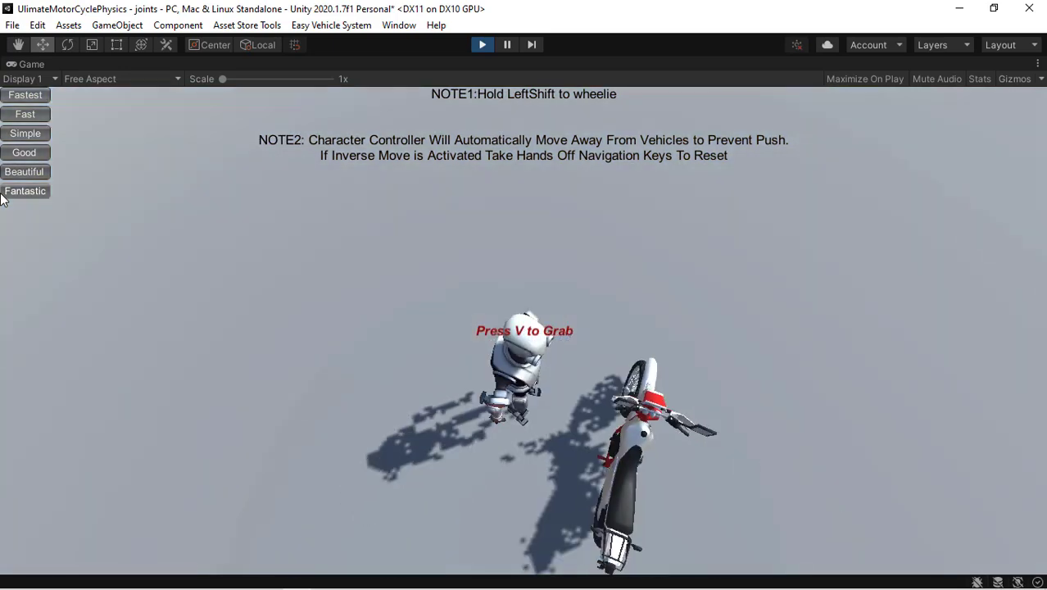
key("f")
key("f")
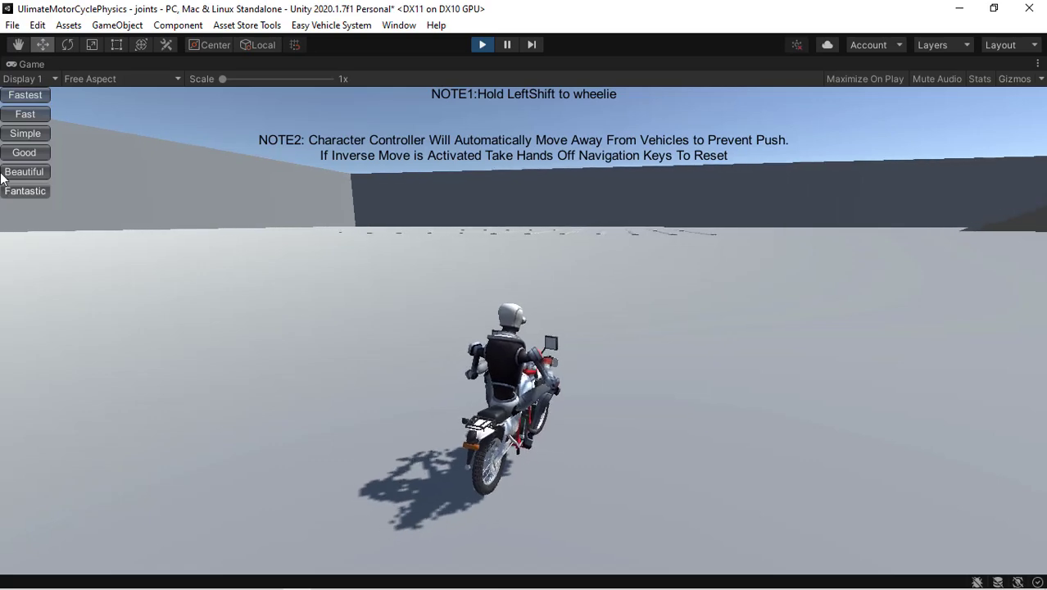
Ride with weaving turns to the ridged ground, bring the bike to a stop, and end the play test
key("c")
key("a")
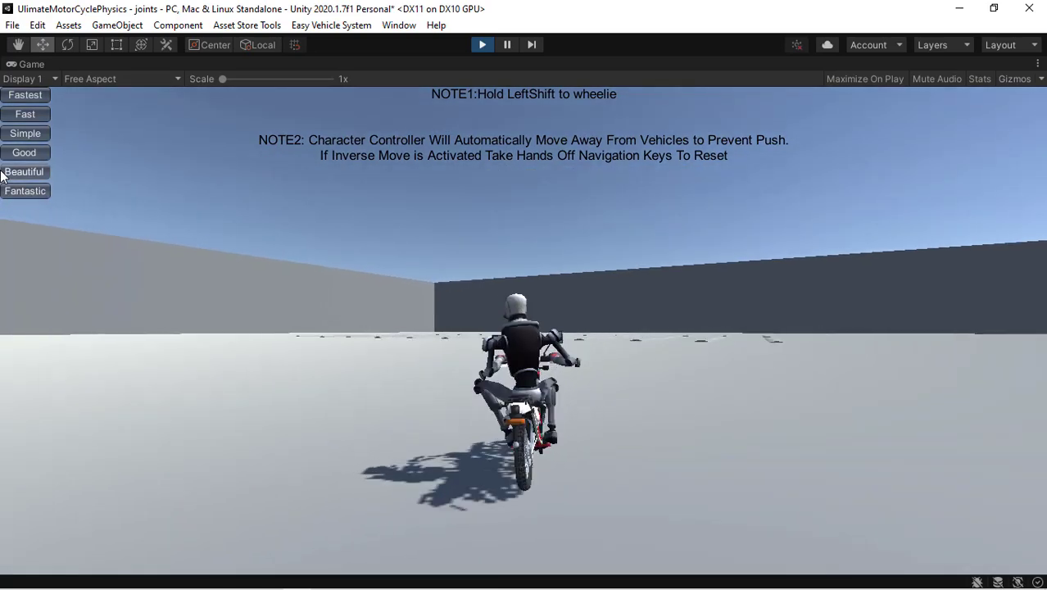
key("a")
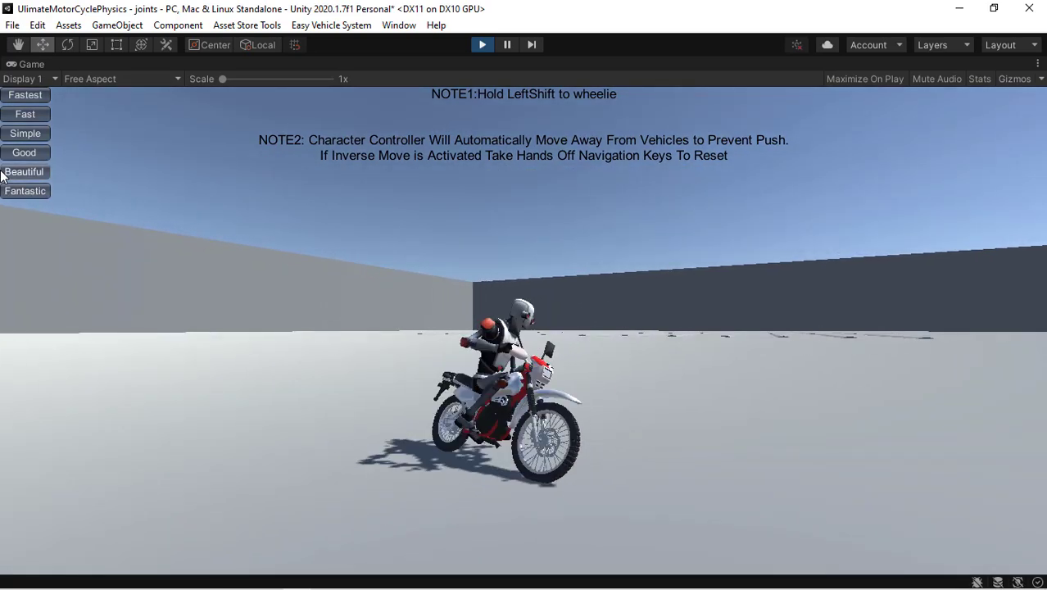
key("a")
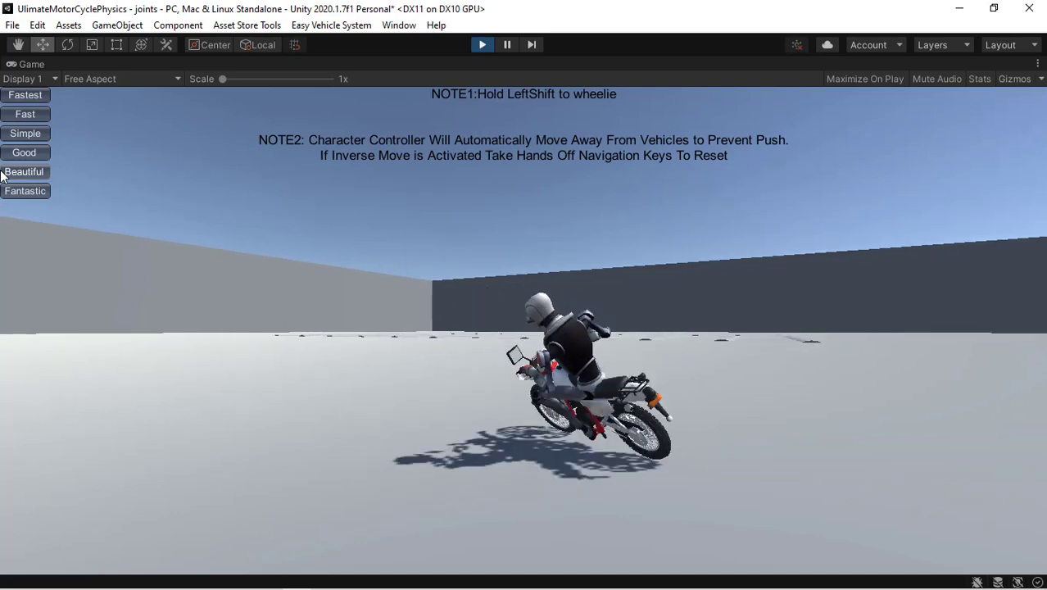
key("a")
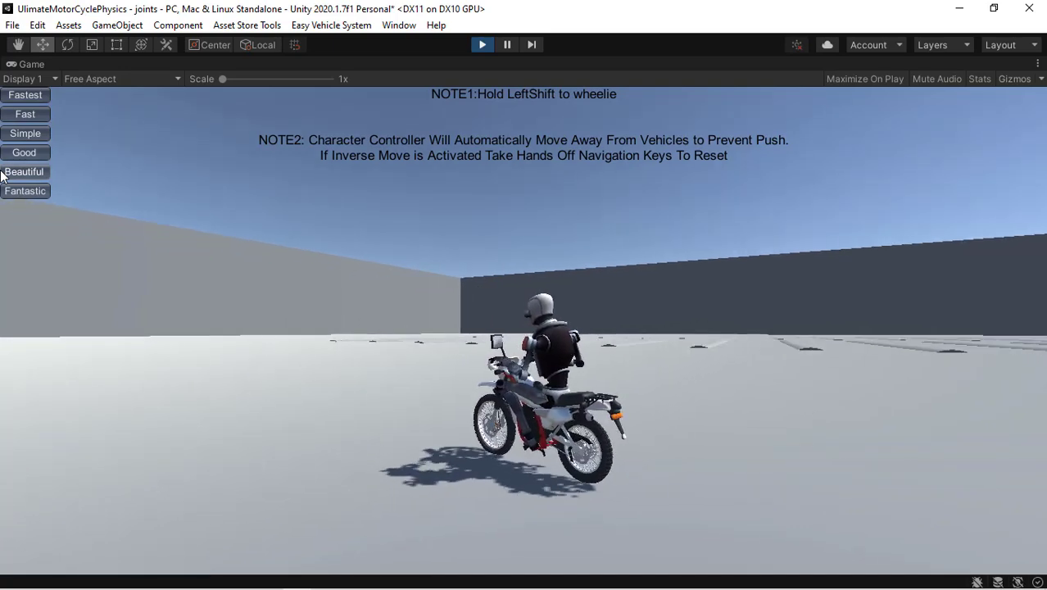
key("a")
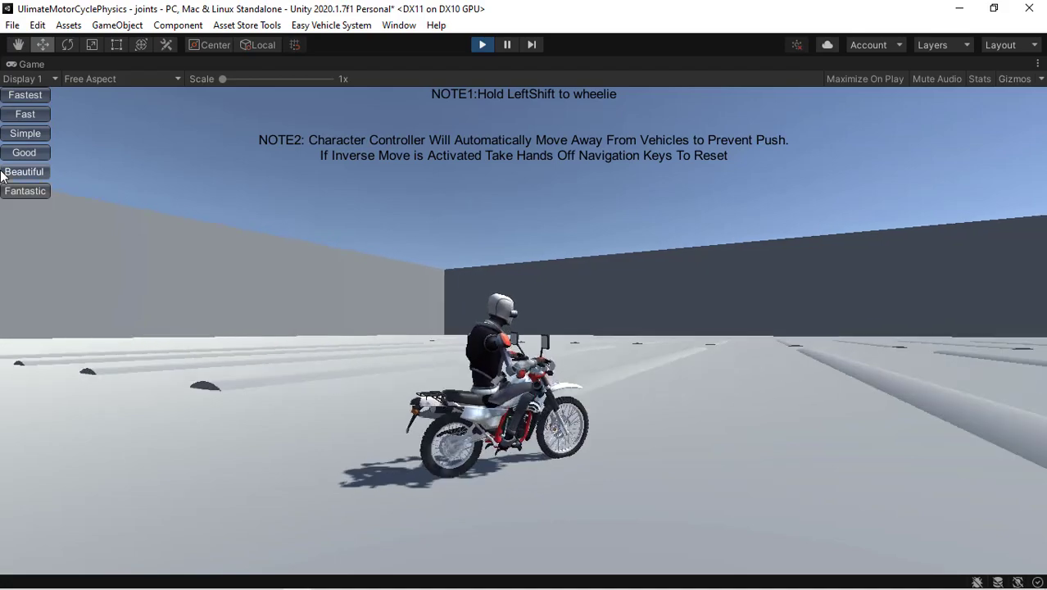
key("w")
key("d")
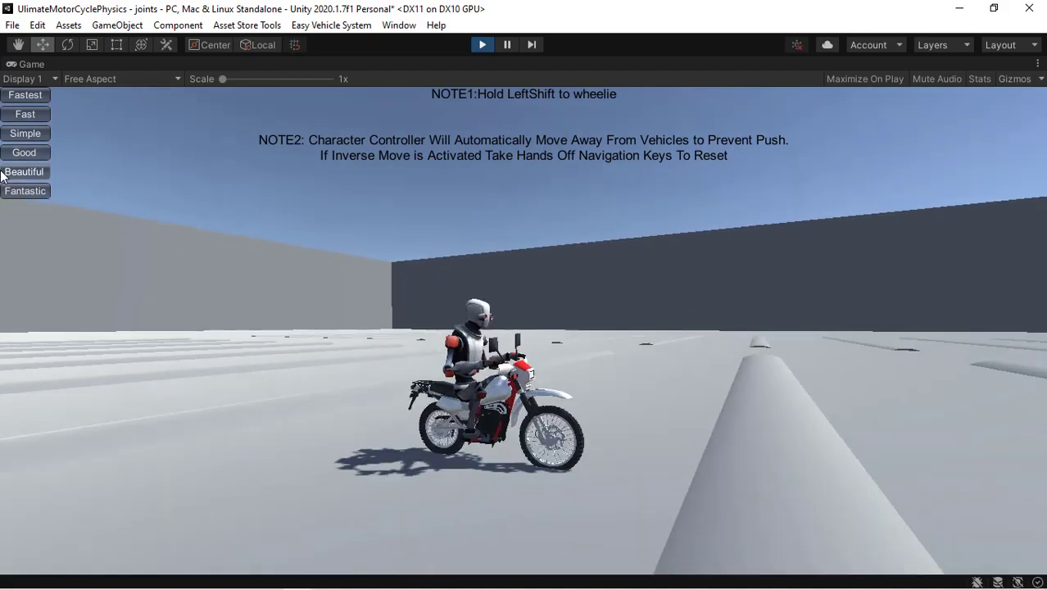
key("w")
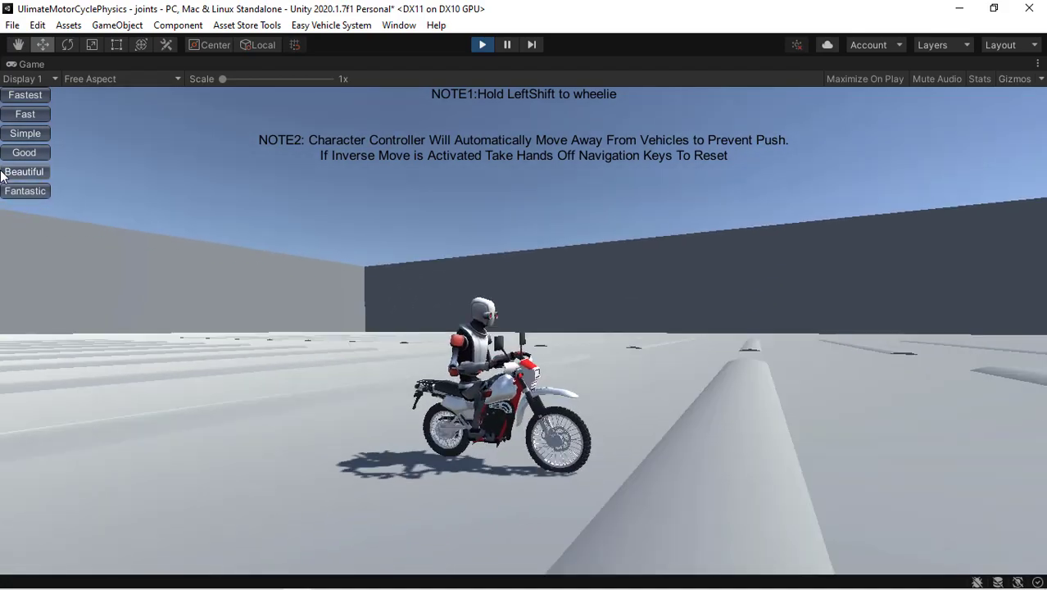
key("w")
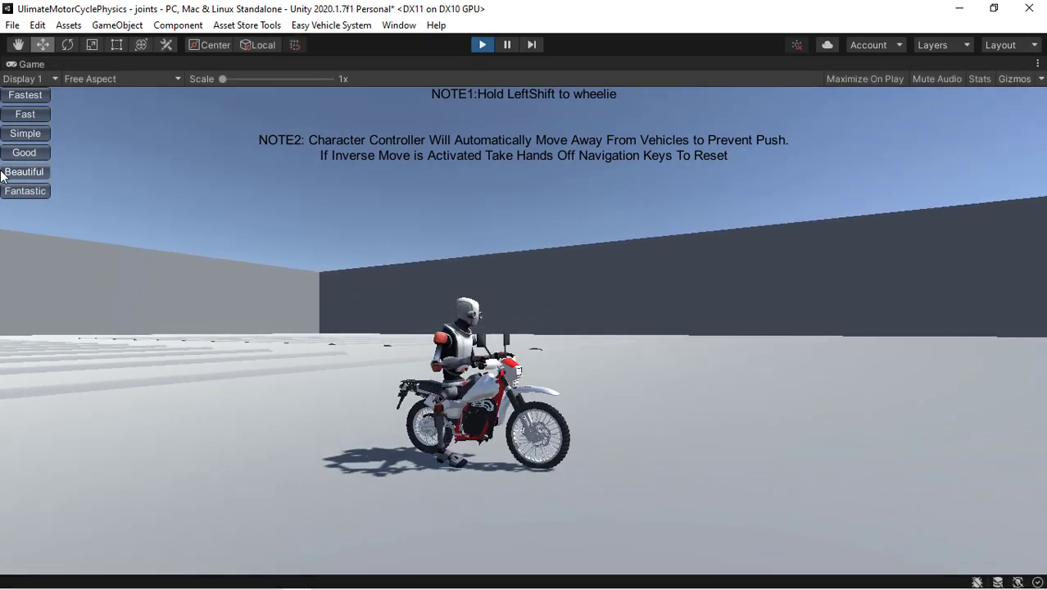
key("ctrl+p")
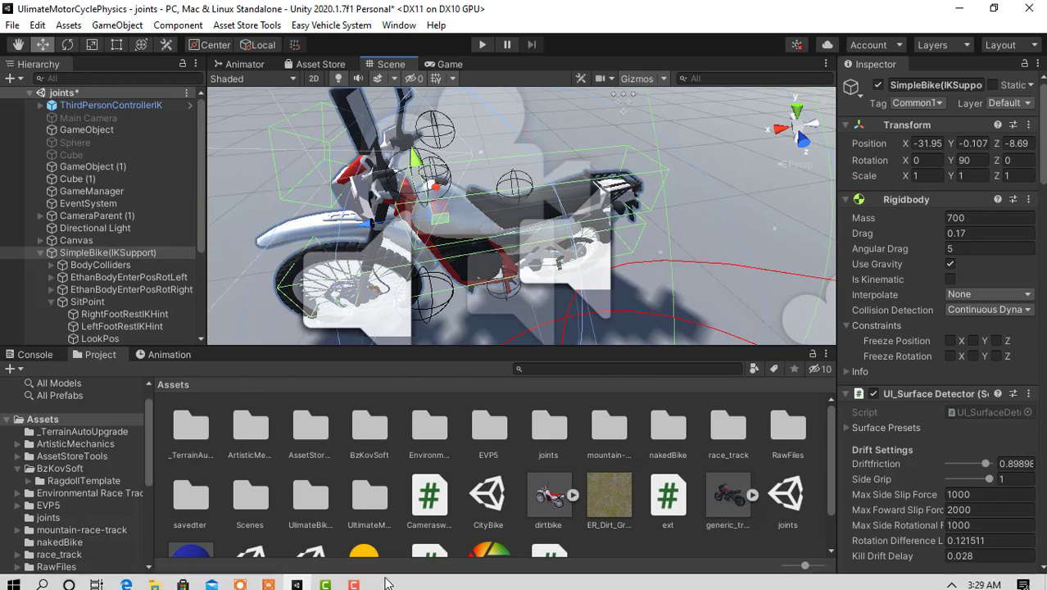
left_click(353, 579)
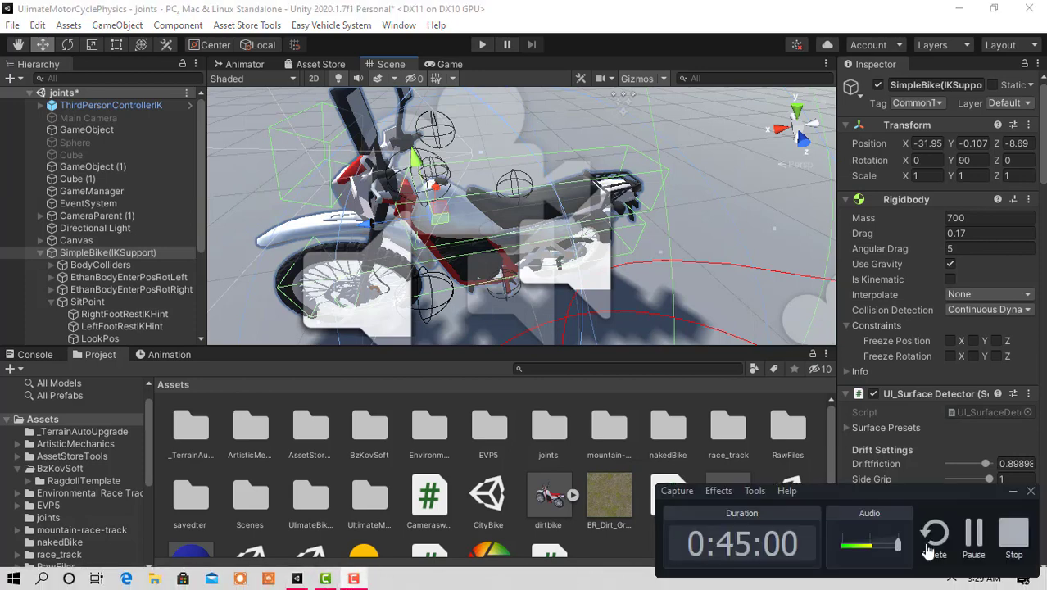